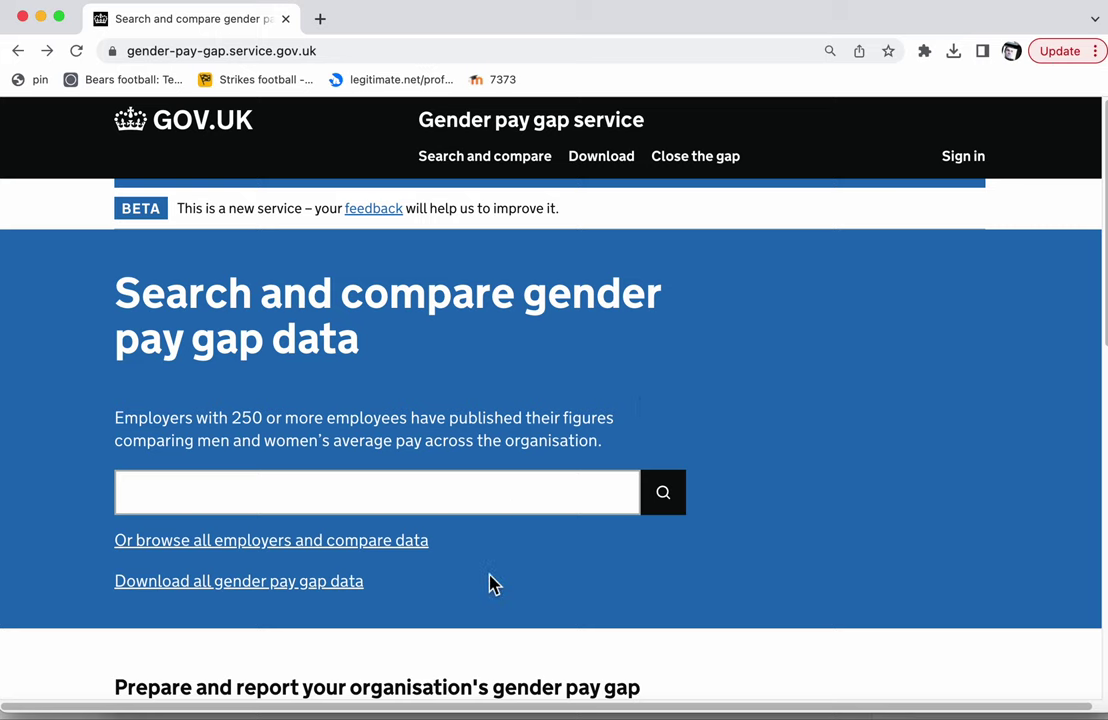
Open the page for downloading all gender pay gap data and check the link options for the 2022-23 CSV file
left_click(219, 590)
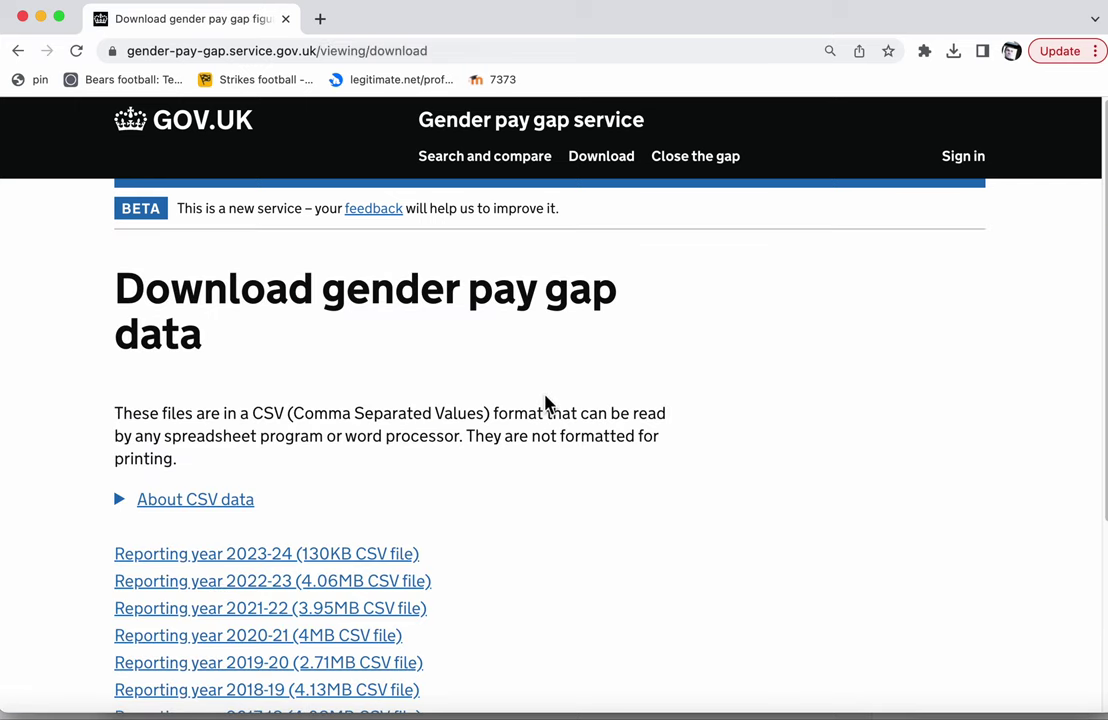
scroll(545, 403, "down", 3)
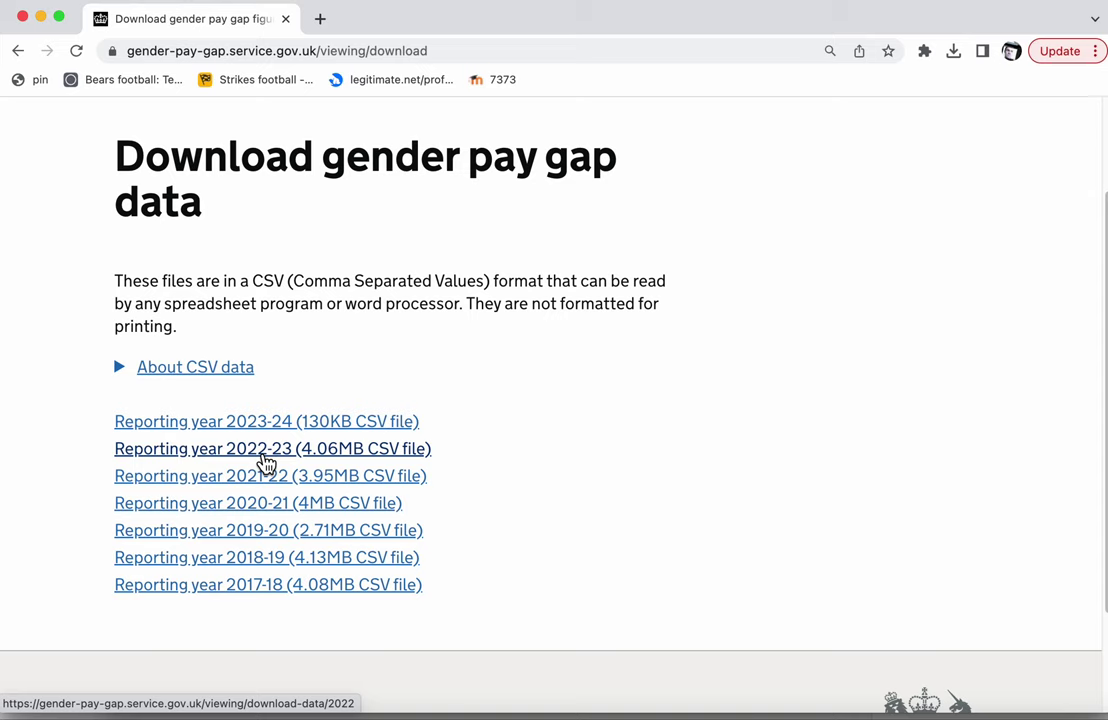
right_click(263, 460)
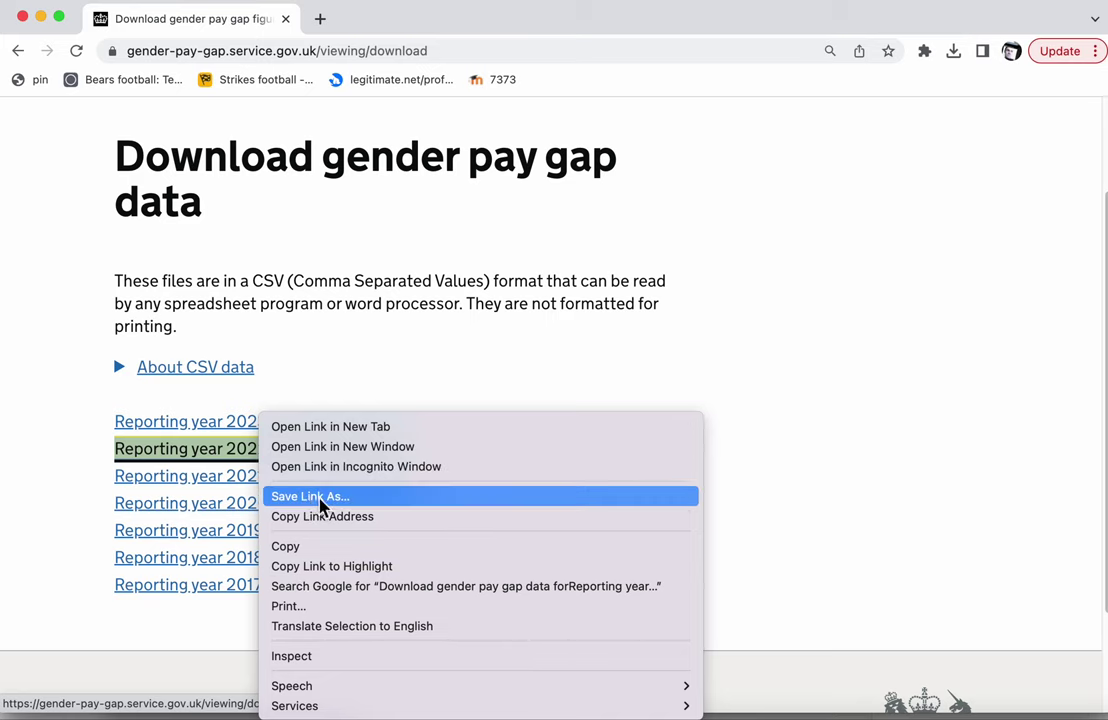
key("Escape")
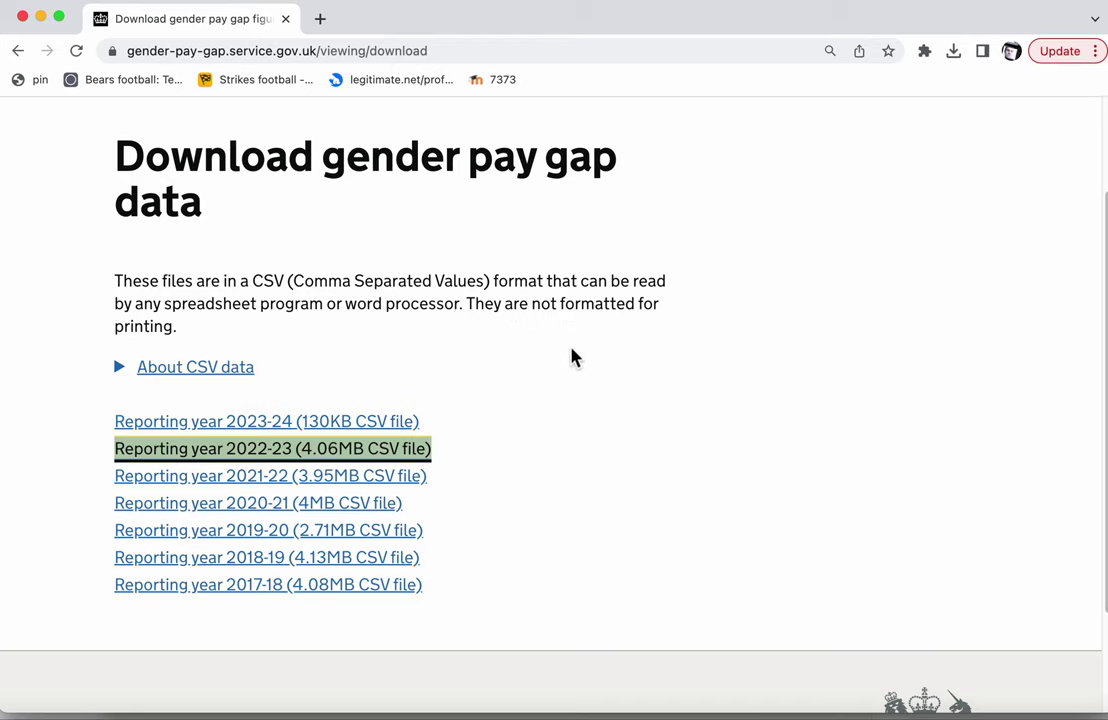
left_click(578, 387)
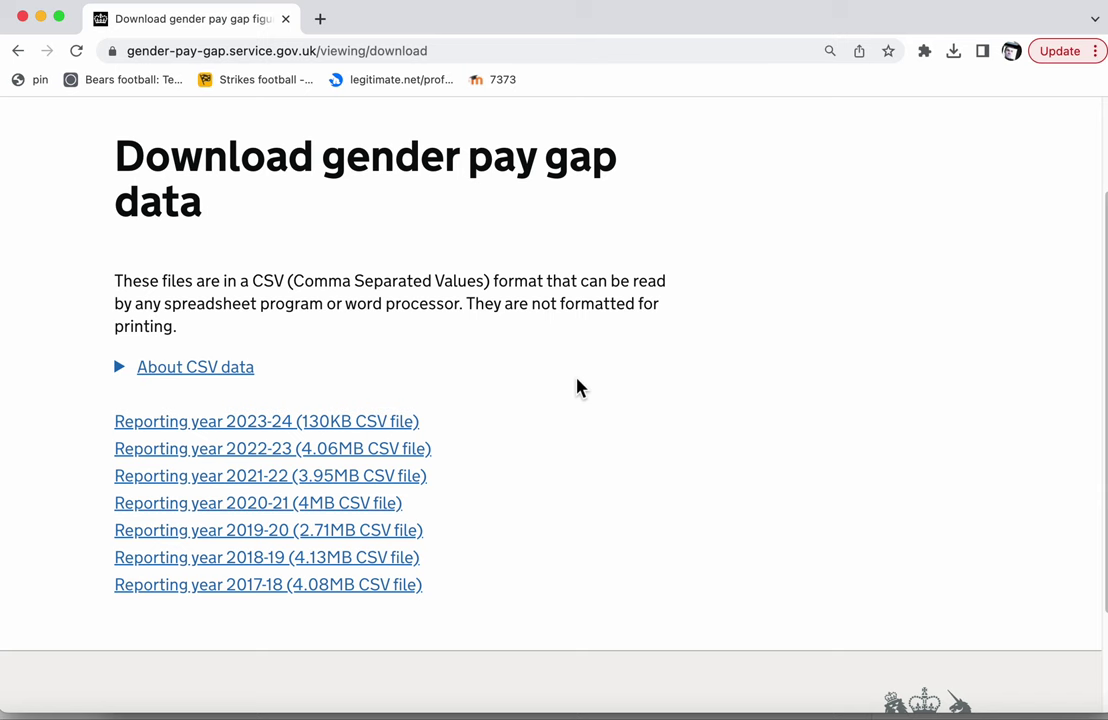
Switch to the 2022 to 2023 gender pay gap data in Excel and examine the header row from first to last column
key("super+Tab")
key("super+Tab")
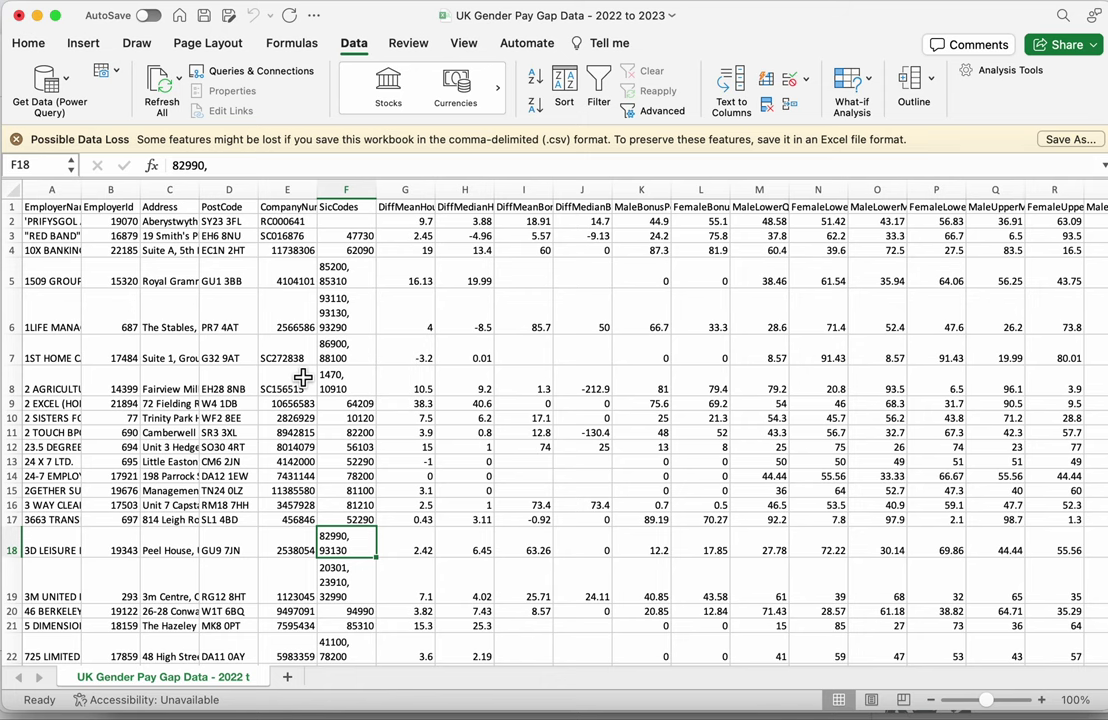
left_click(60, 212)
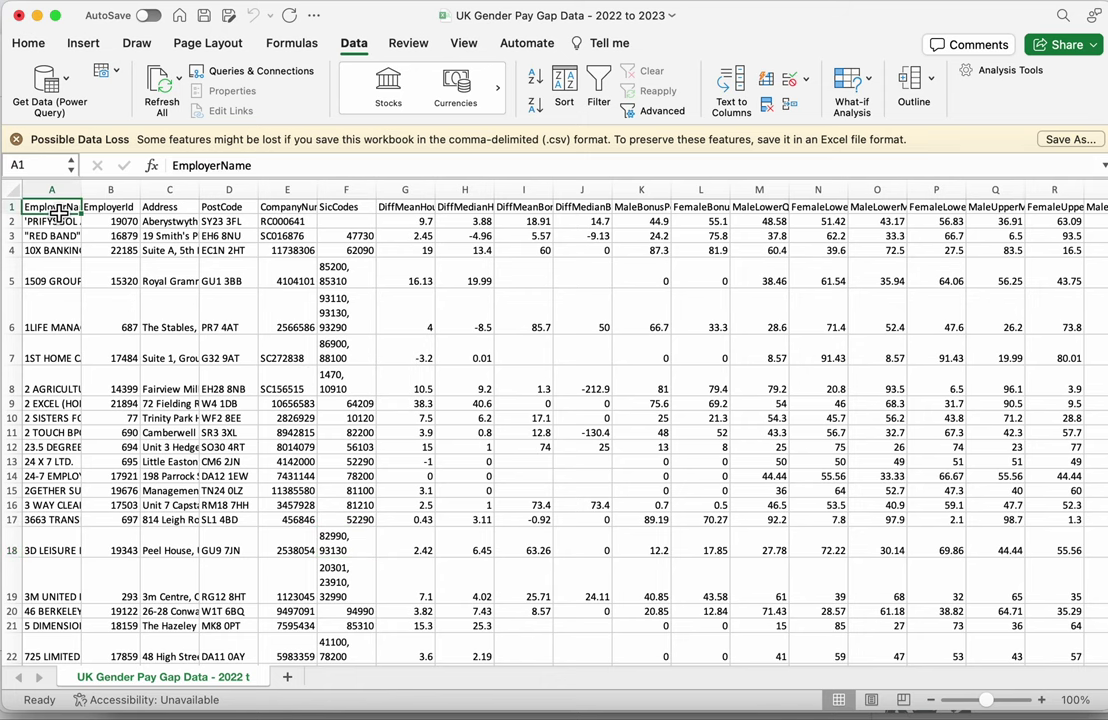
key("ctrl+Right")
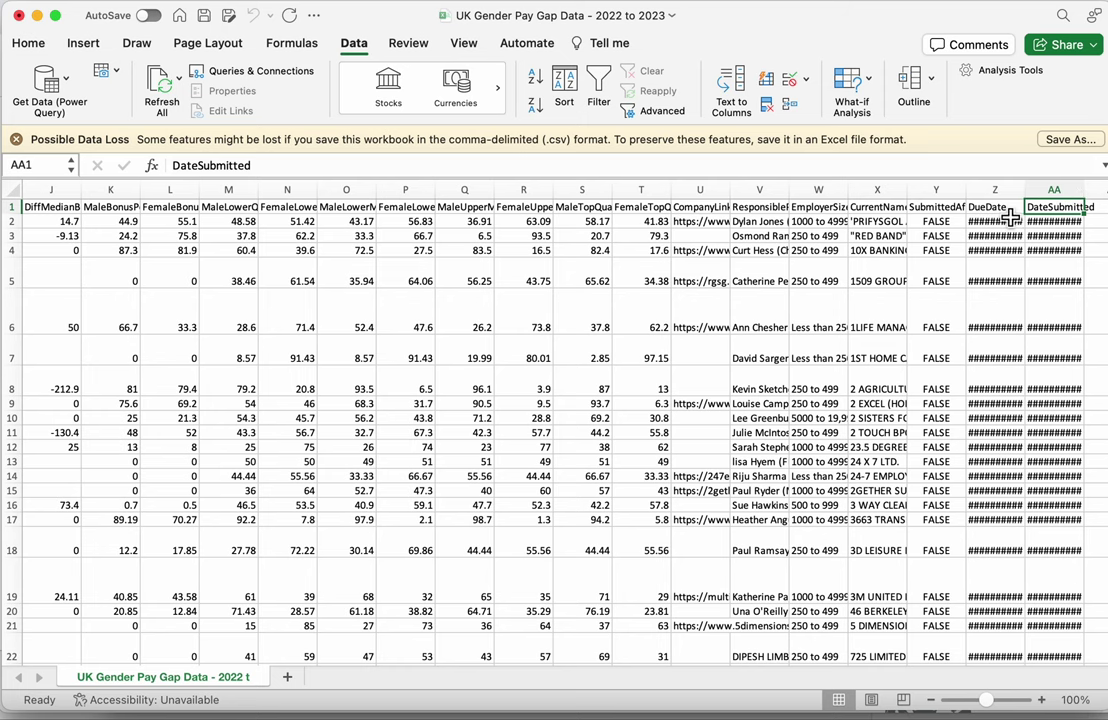
key("ctrl+Left")
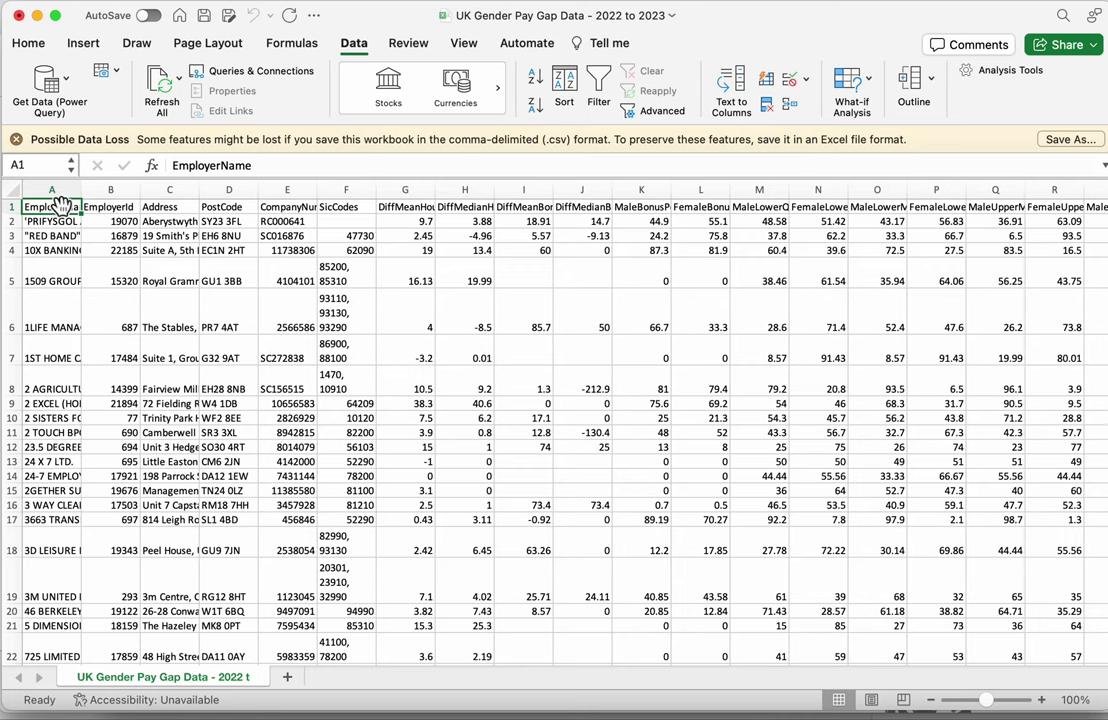
Widen column G so that its full DiffMeanHourlyPercent header fits
left_click(990, 700)
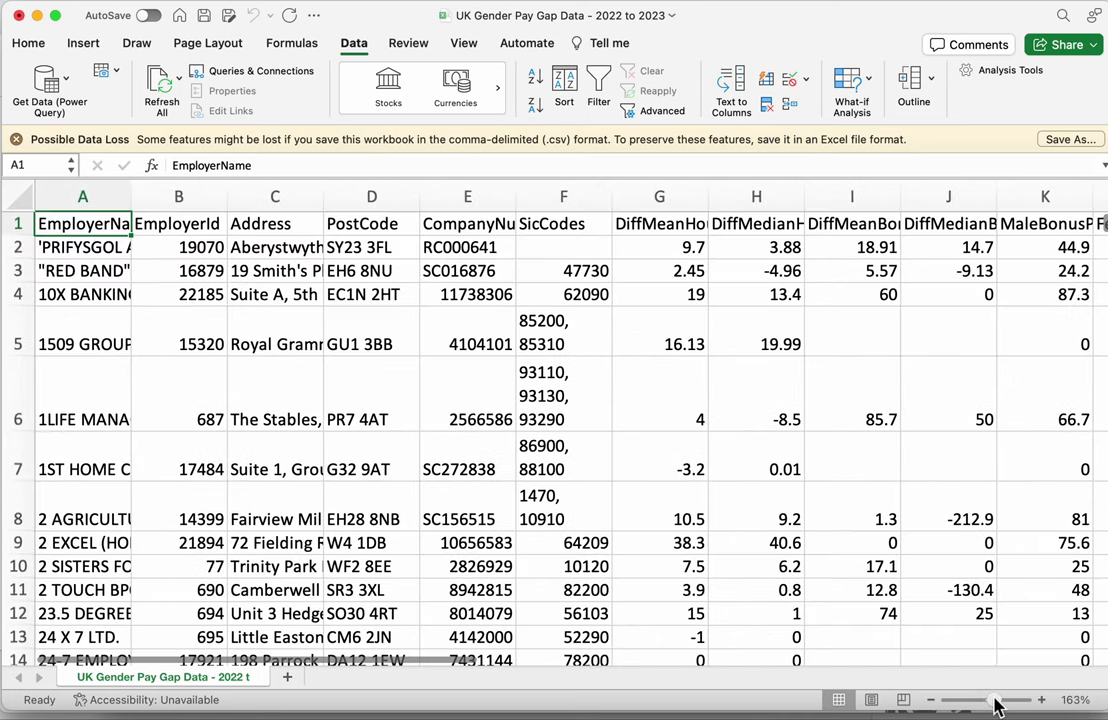
left_click(672, 230)
left_click_drag(708, 196, 900, 189)
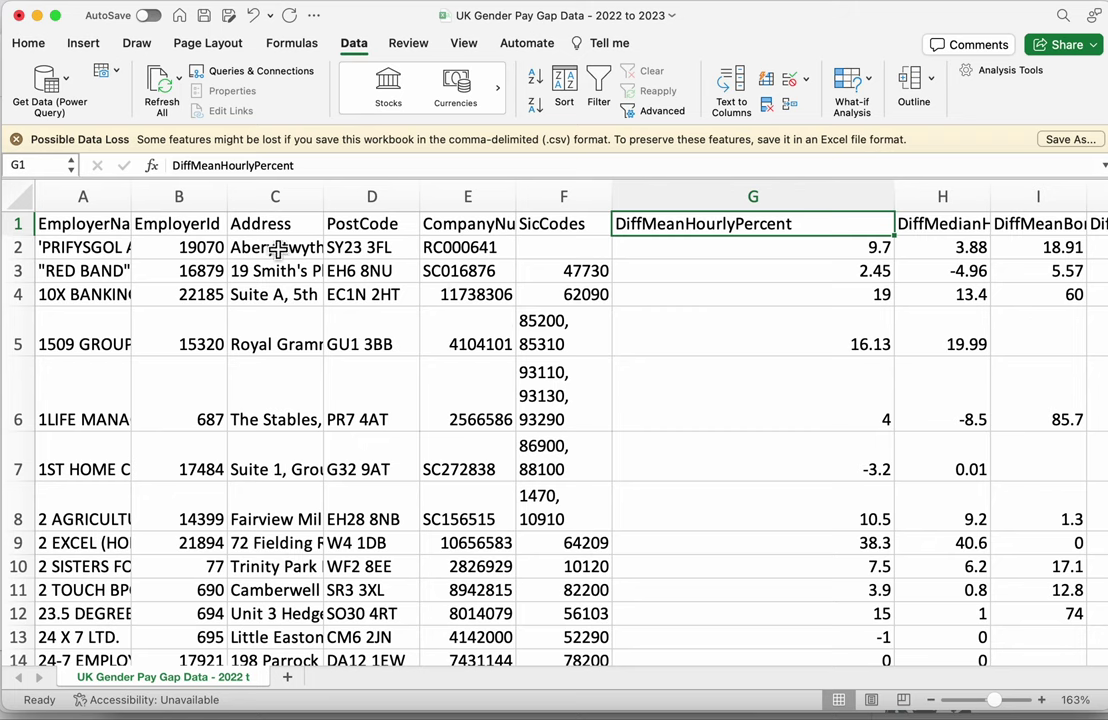
left_click_drag(82, 196, 742, 198)
left_click(653, 426)
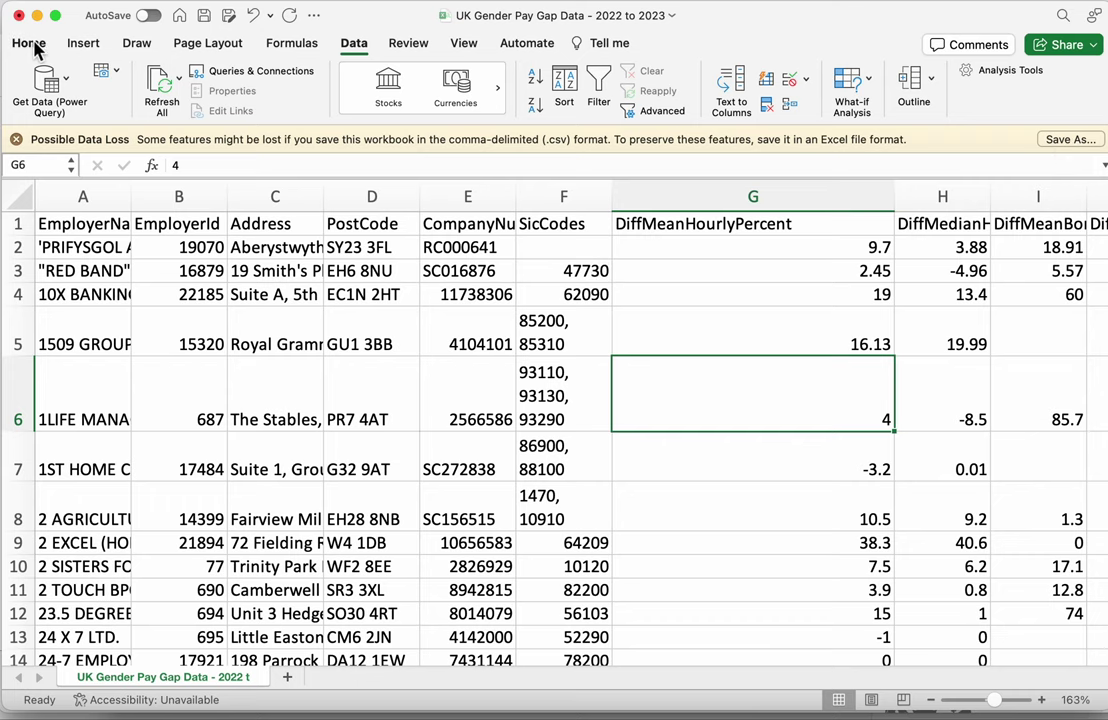
Save the CSV data as an Excel Workbook (.xlsx) in the Downloads folder, keeping the file name
left_click(1066, 140)
left_click(722, 443)
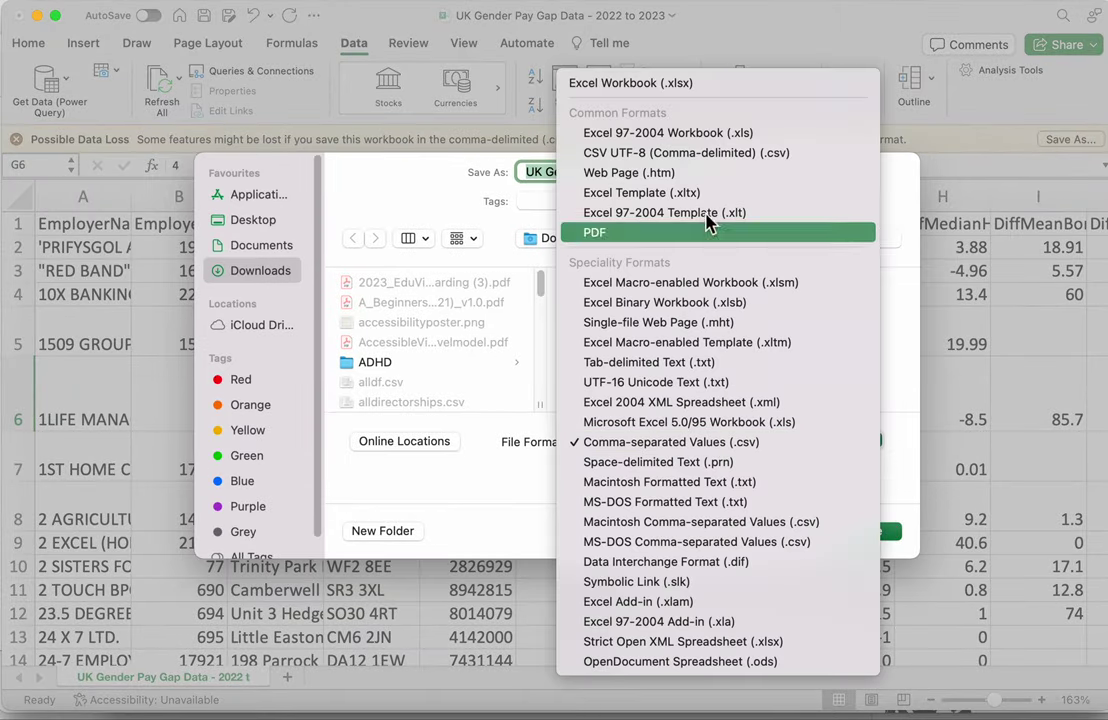
left_click(715, 92)
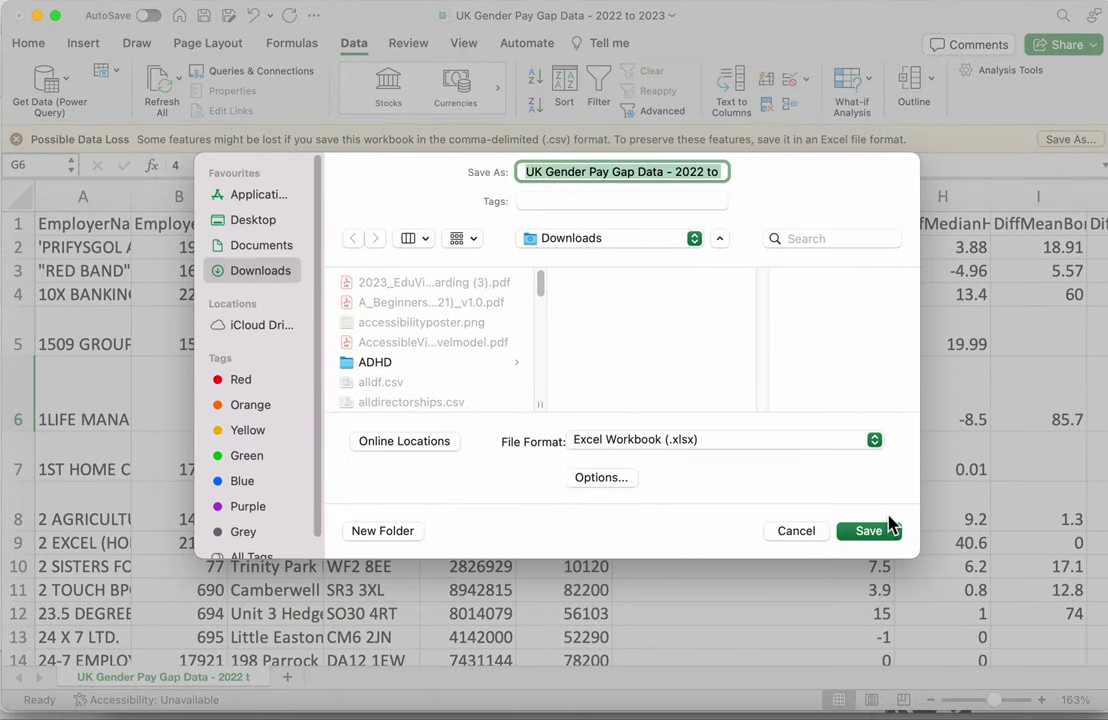
left_click(869, 529)
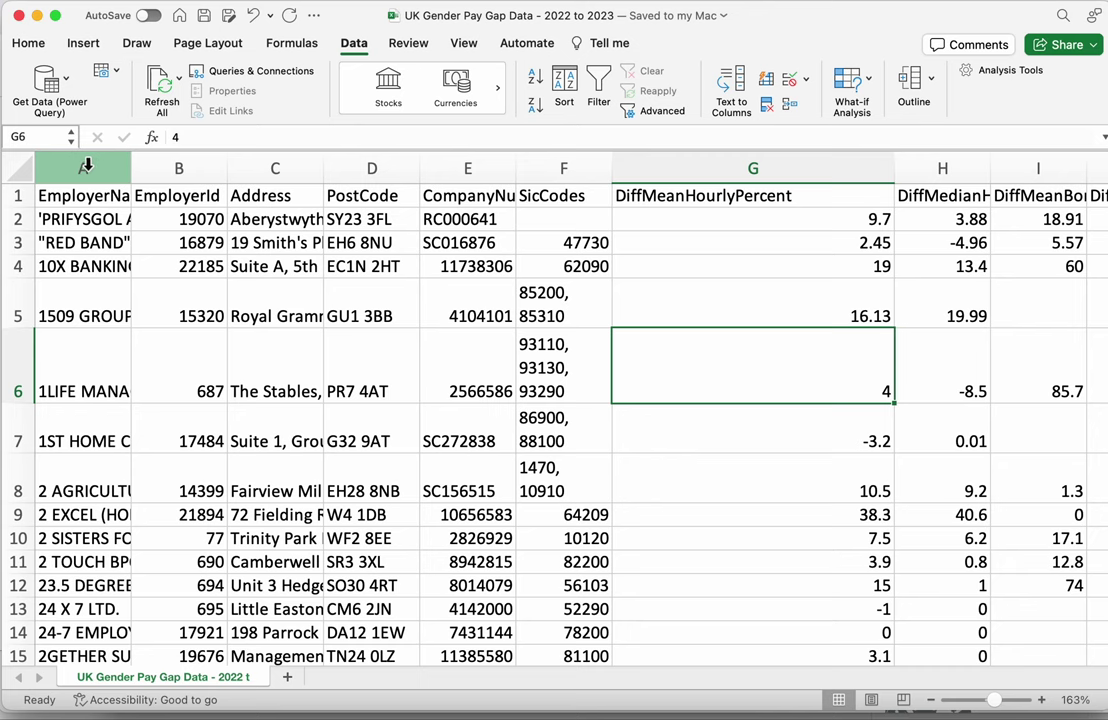
Copy columns A to G, EmployerName through DiffMeanHourlyPercent, into a new sheet starting at cell A1
left_click_drag(87, 166, 731, 175)
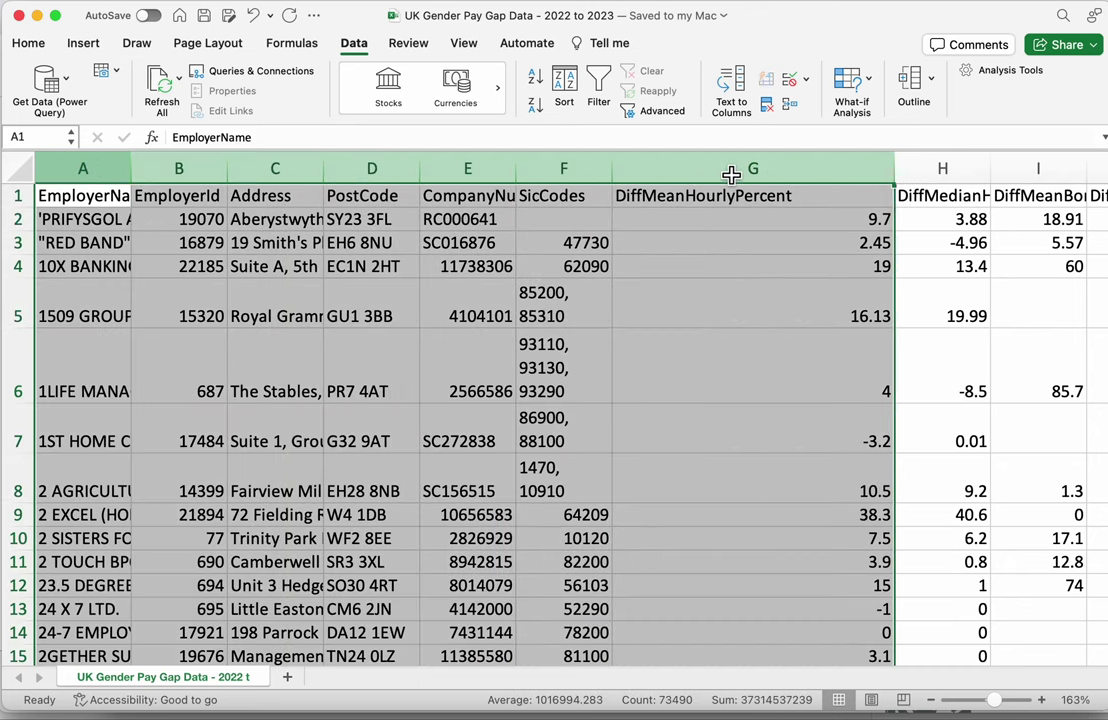
right_click(555, 172)
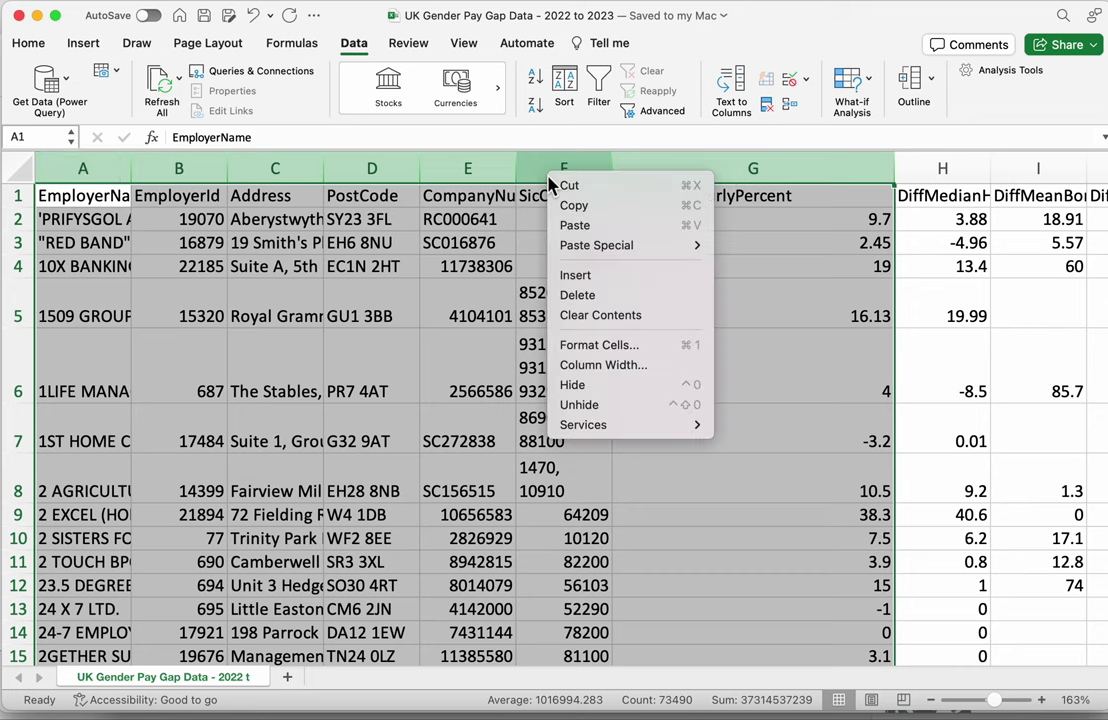
left_click(578, 206)
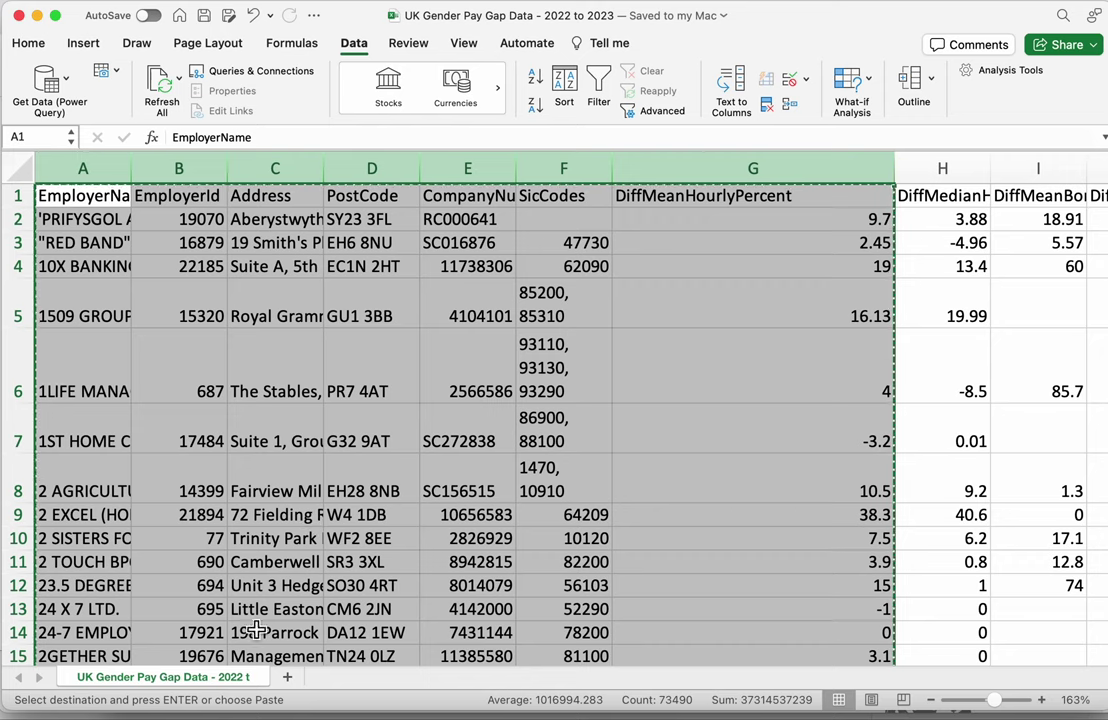
left_click(288, 680)
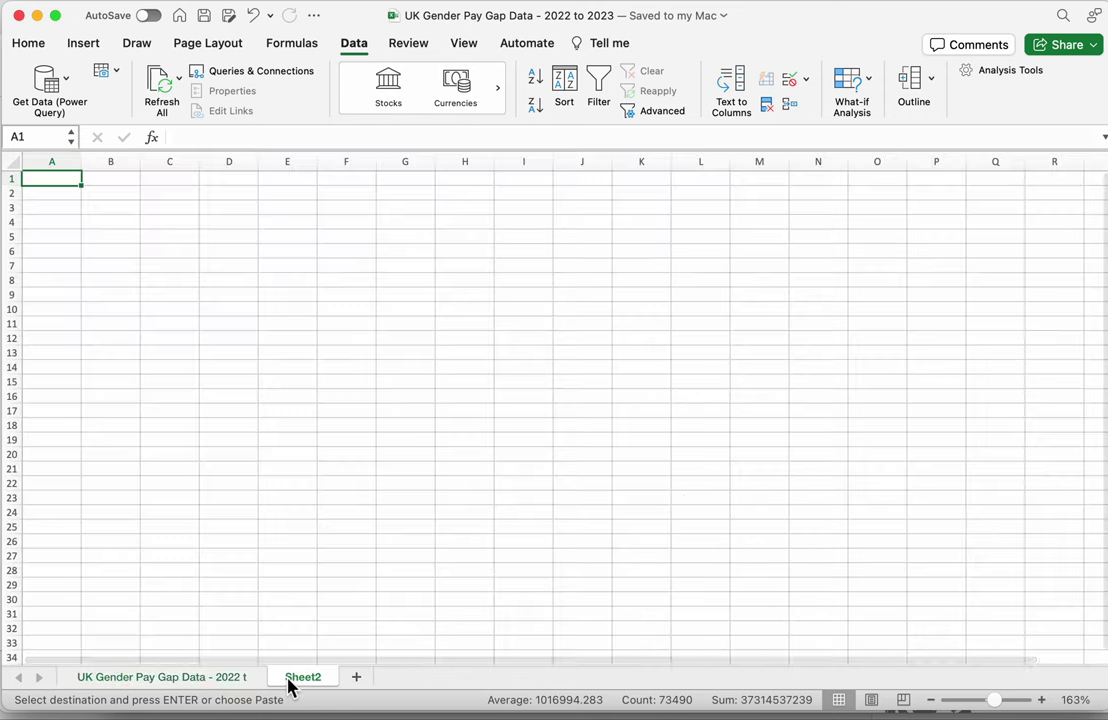
right_click(61, 180)
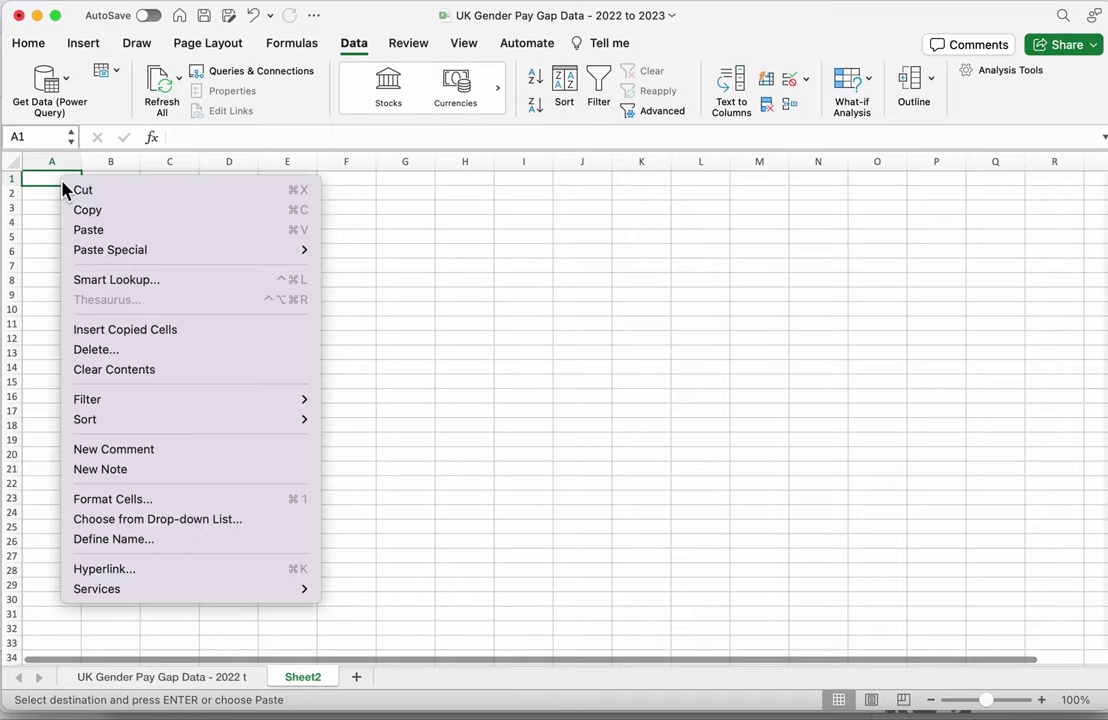
left_click(105, 231)
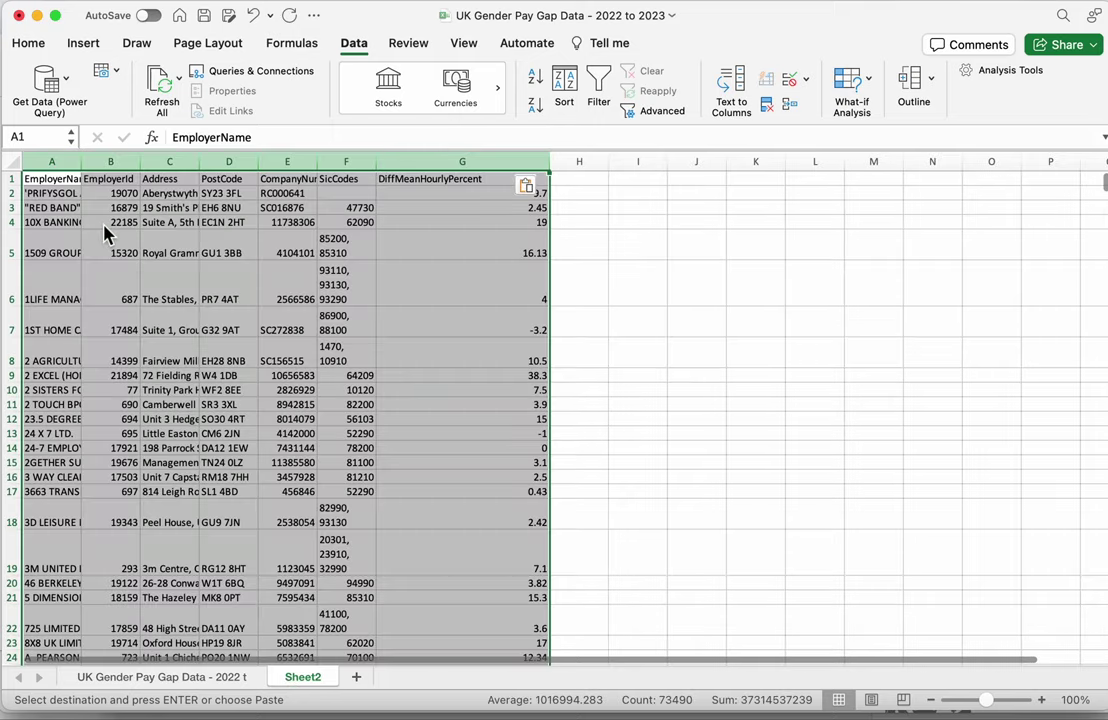
left_click(225, 332)
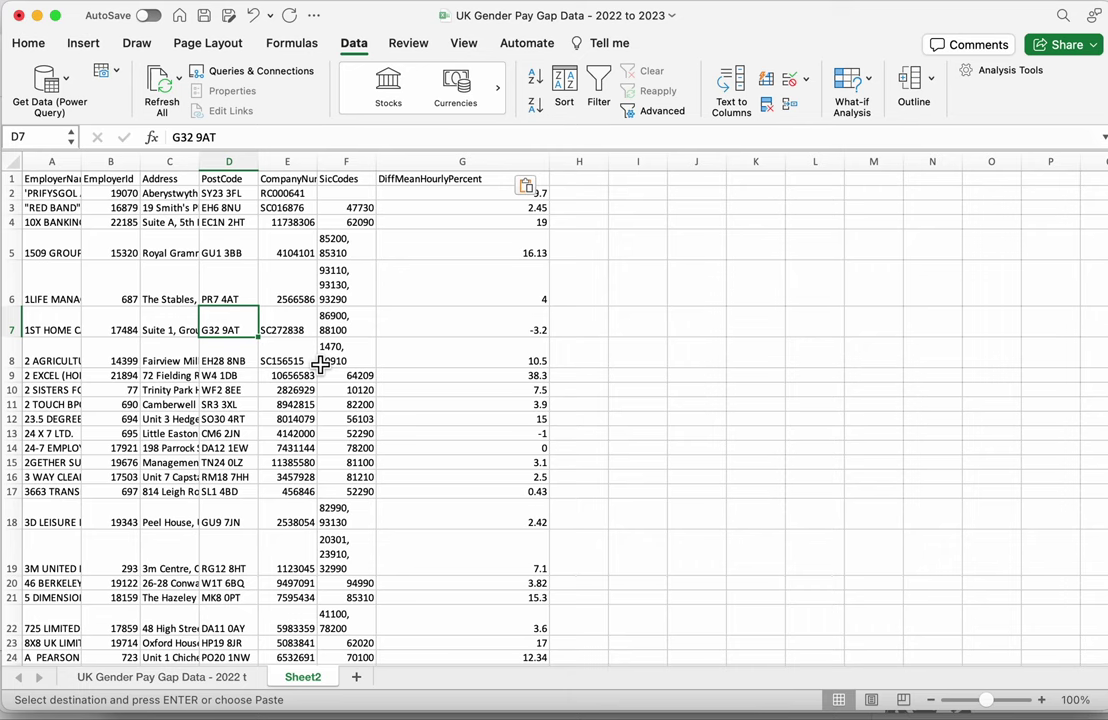
Rename the new sheet as analysis
left_click(302, 682)
double_click(302, 682)
type("analysis")
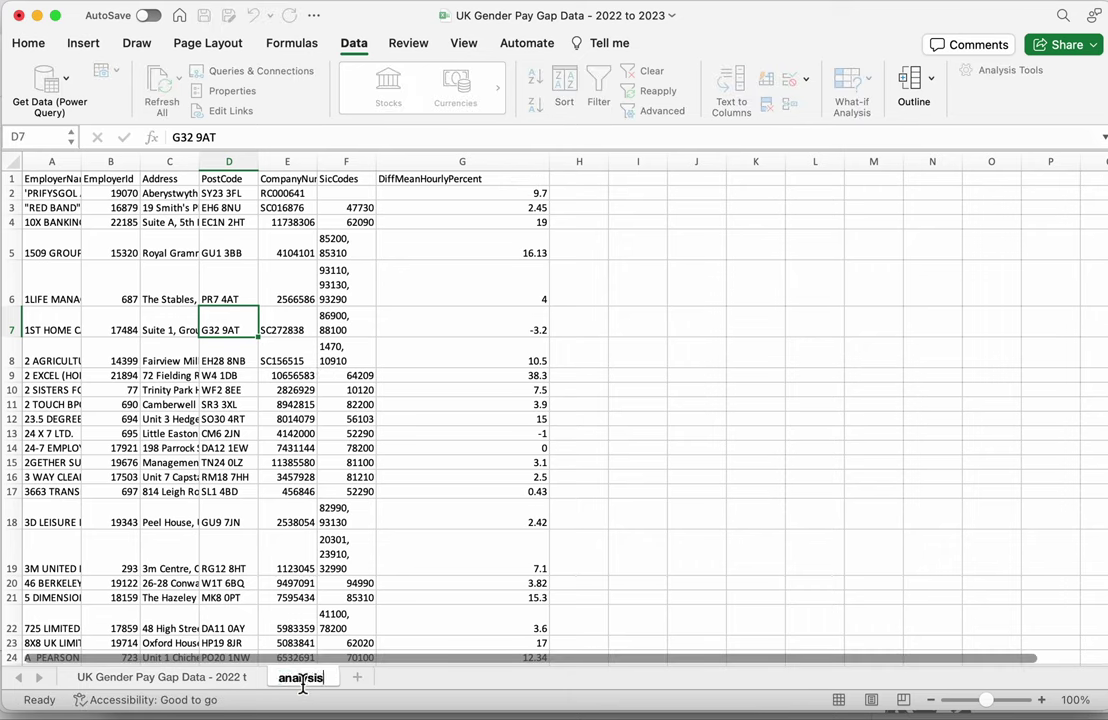
key("Return")
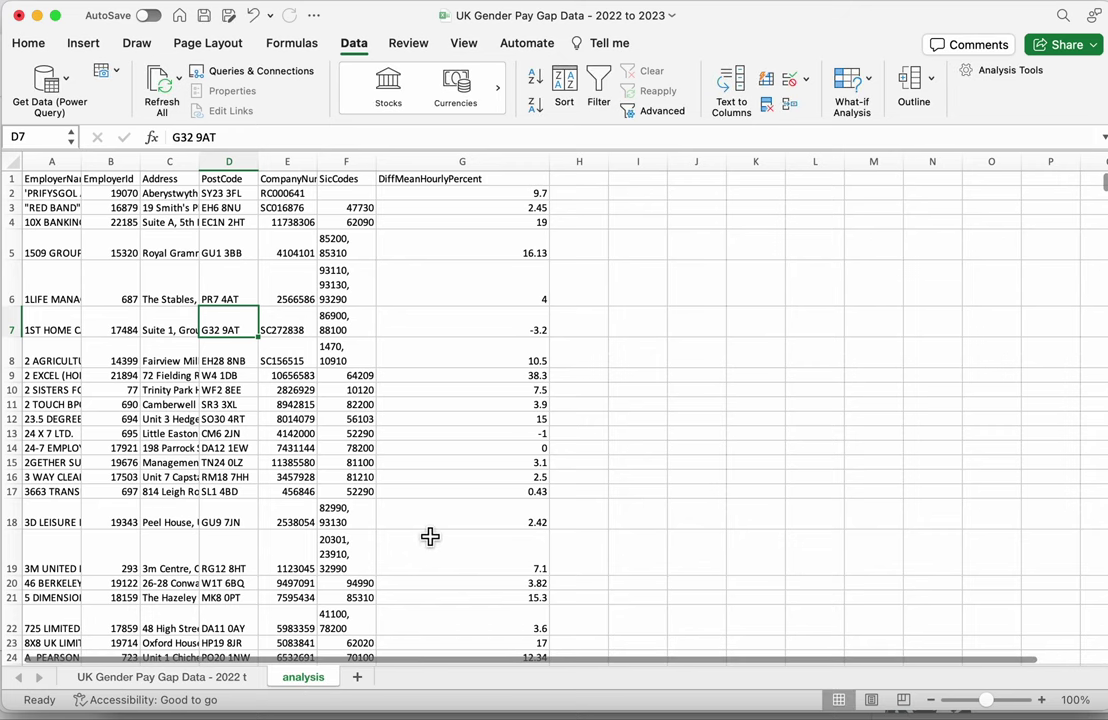
Widen the EmployerName, CompanyNumber and SicCodes columns slightly and narrow the DiffMeanHourlyPercent column to fit its header
left_click_drag(989, 705, 997, 705)
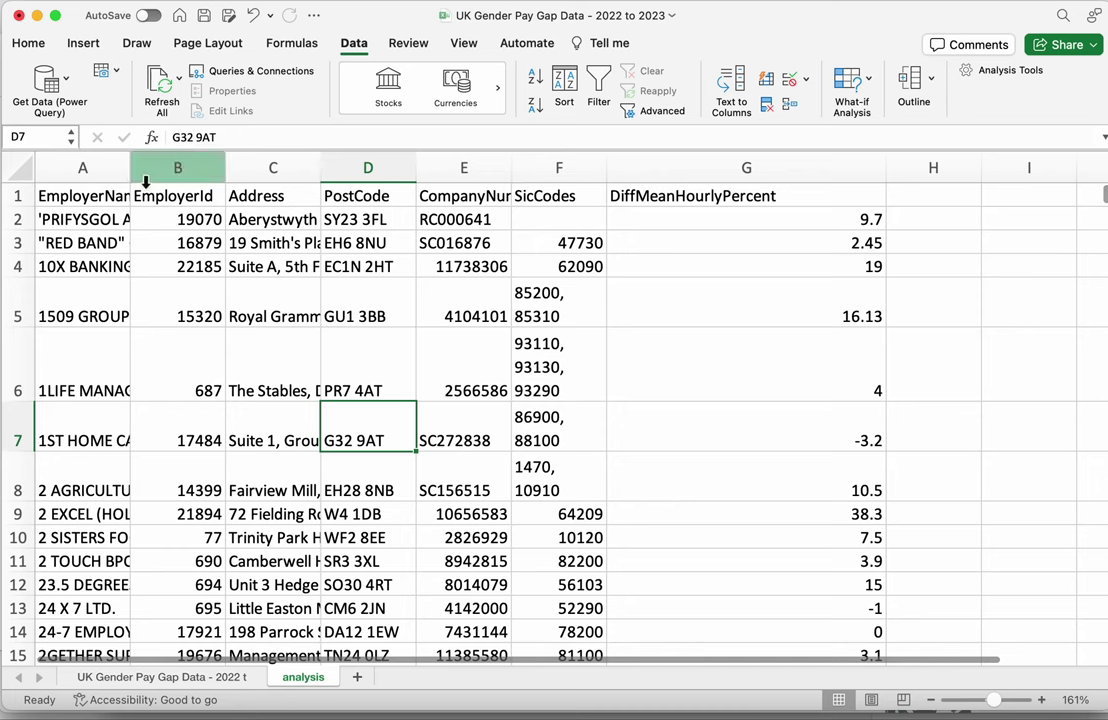
left_click_drag(131, 177, 167, 176)
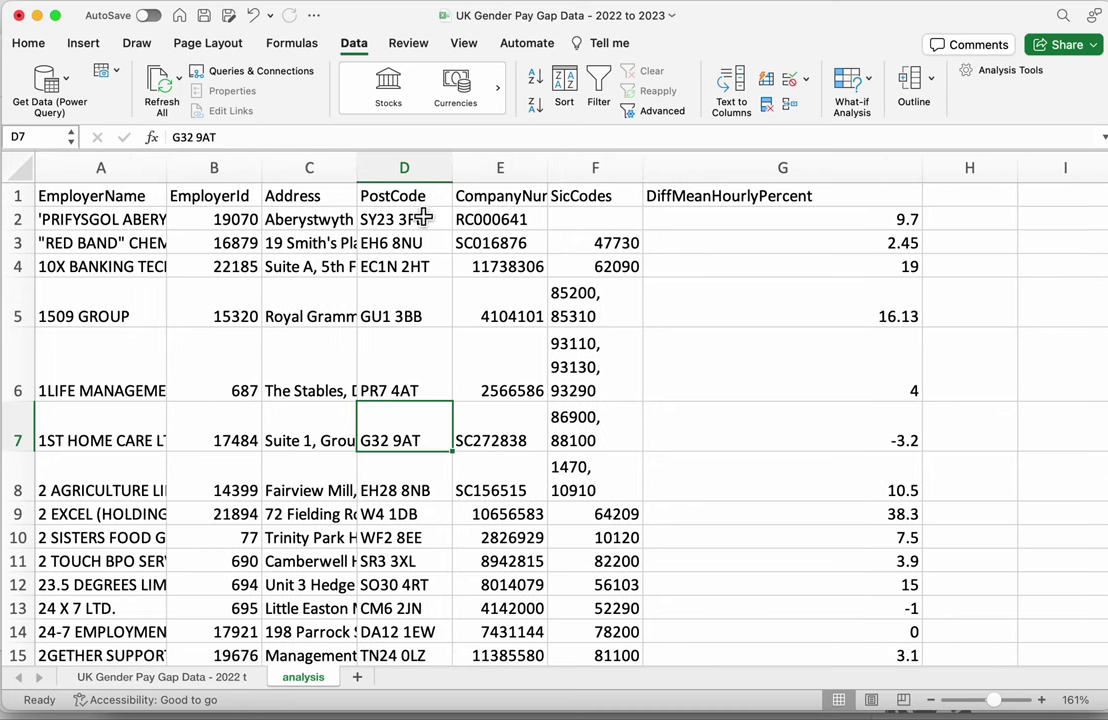
left_click_drag(549, 168, 565, 172)
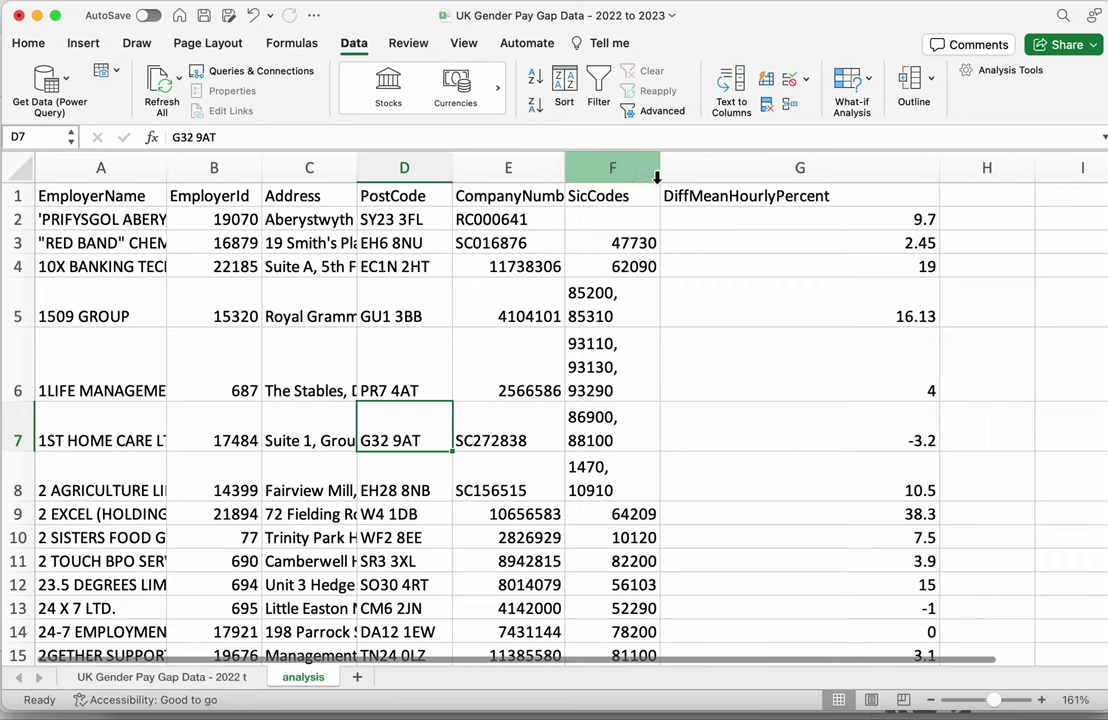
left_click_drag(665, 171, 679, 171)
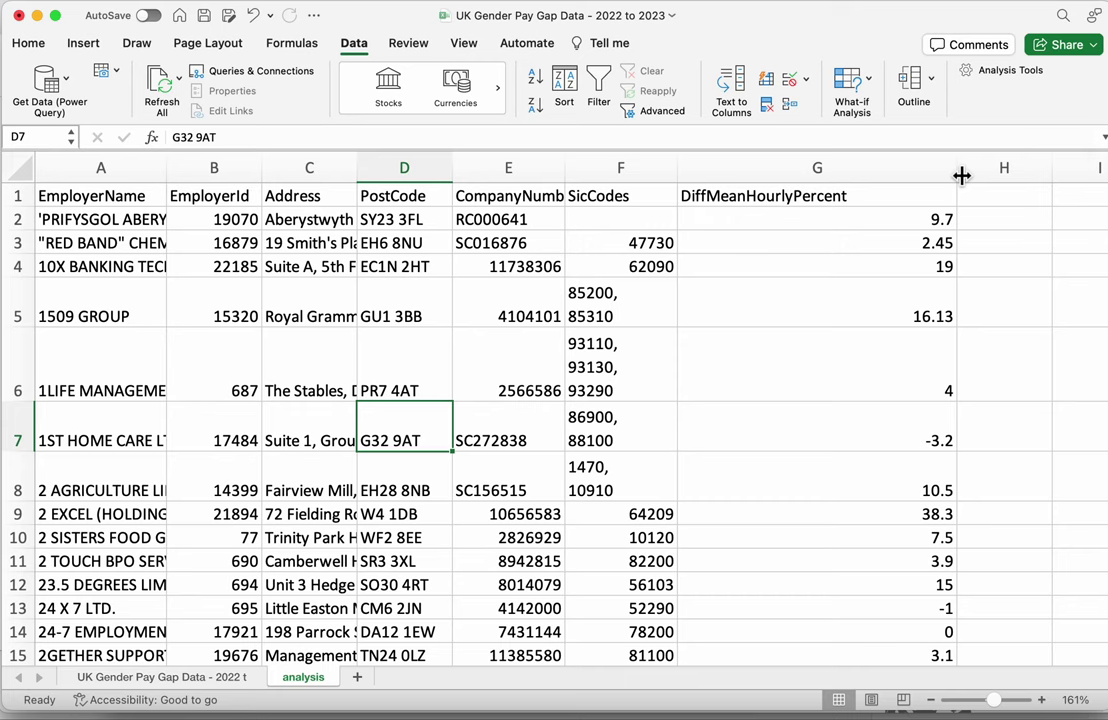
left_click_drag(961, 176, 862, 172)
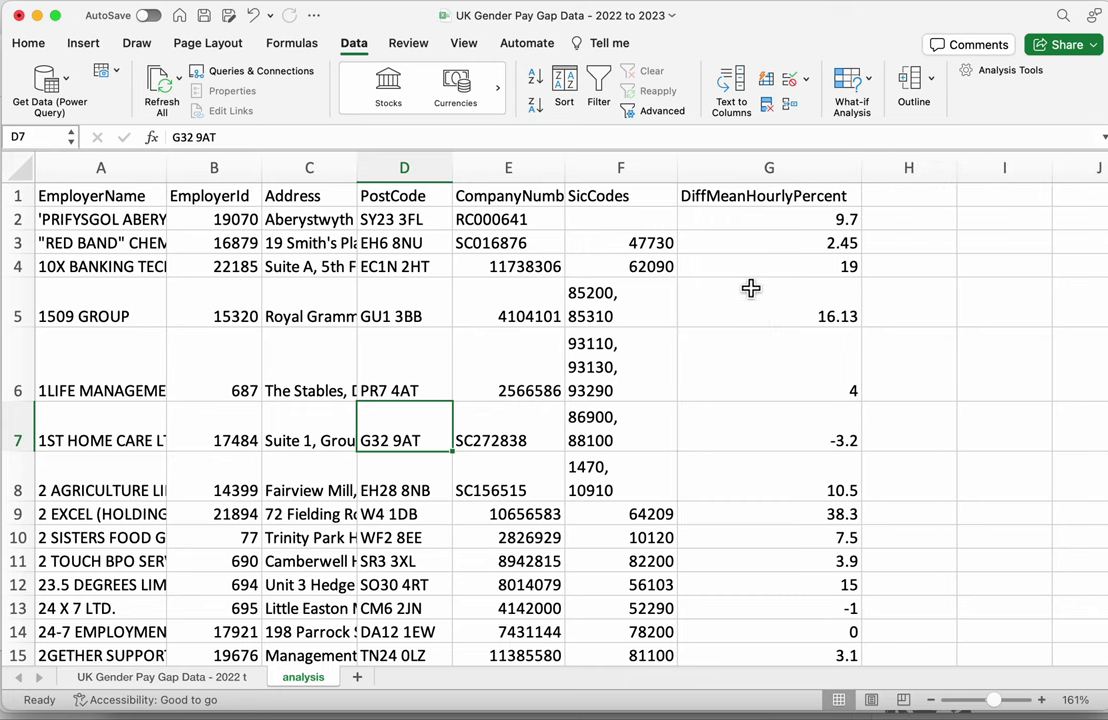
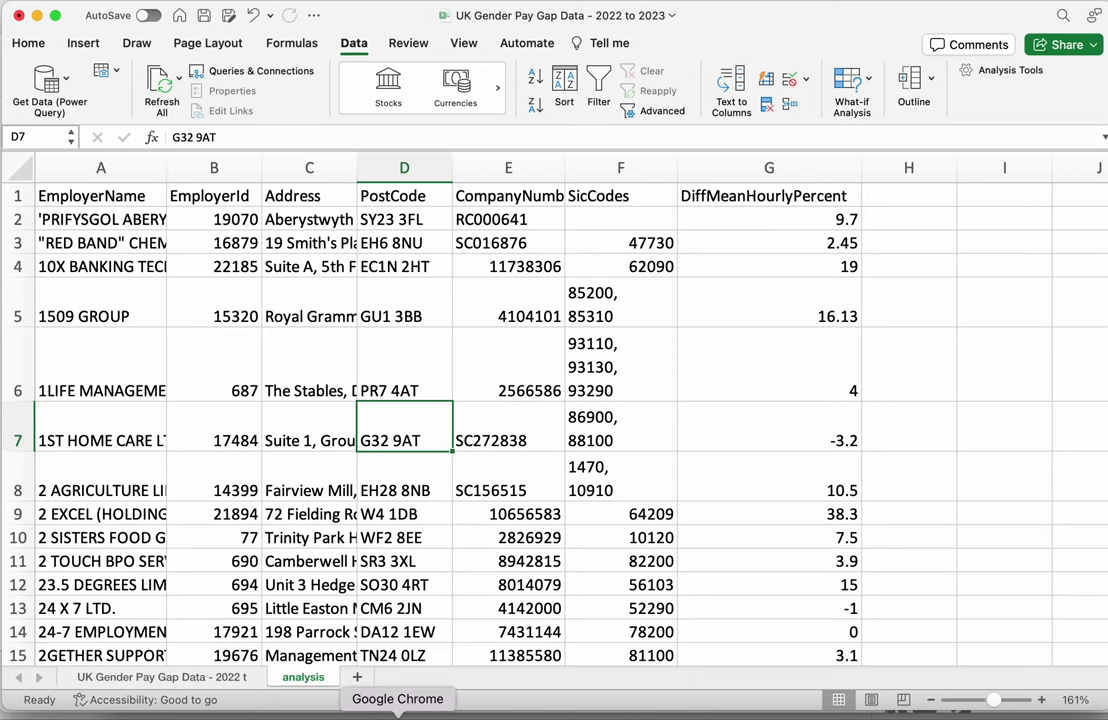
Review the gender pay gap service home page in Chrome, and return to the first DiffMeanHourlyPercent value in the Excel analysis sheet
left_click(397, 714)
scroll(356, 351, "up", 3)
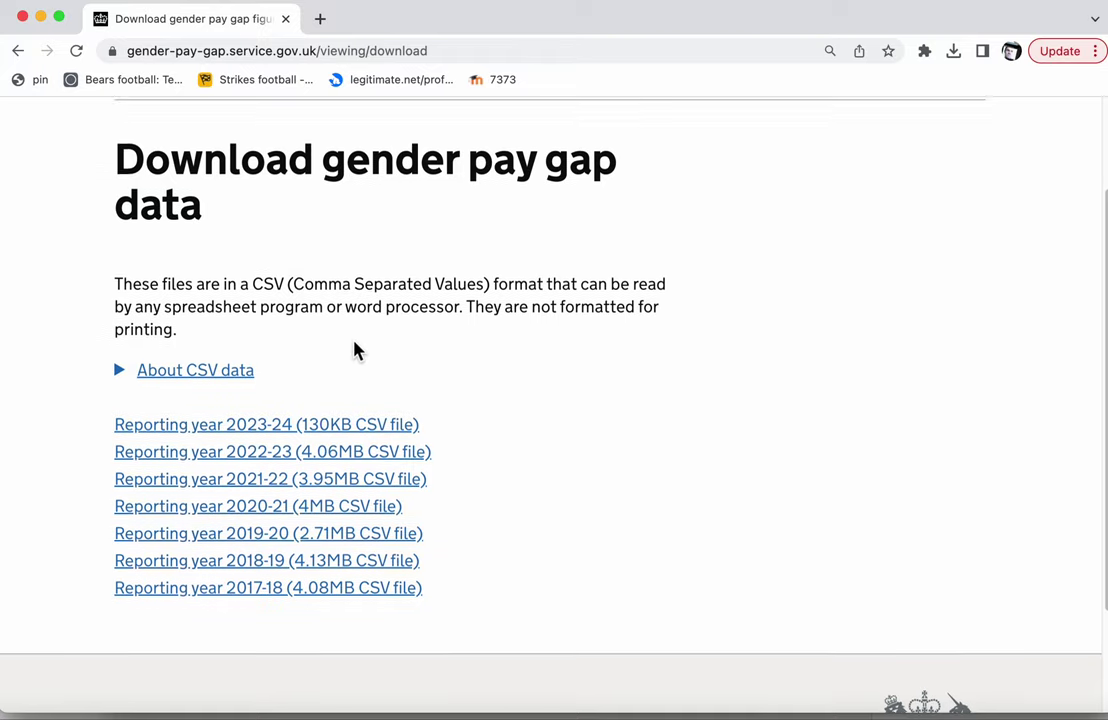
left_click(18, 51)
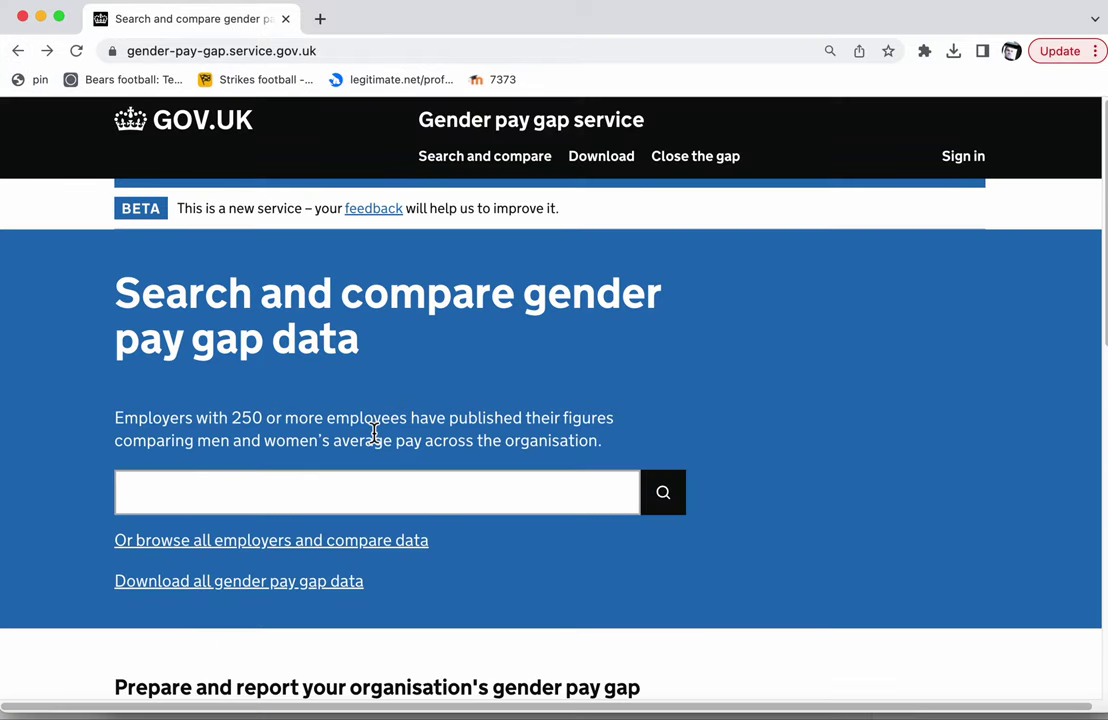
scroll(373, 438, "down", 3)
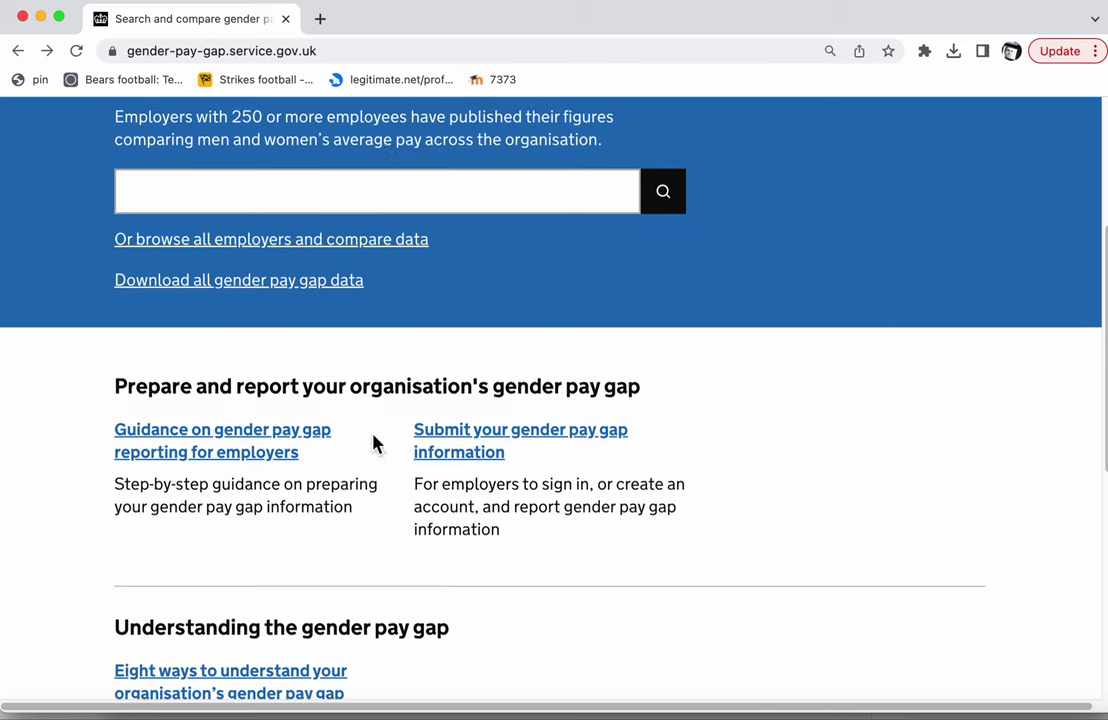
scroll(375, 443, "up", 3)
key("super+Tab")
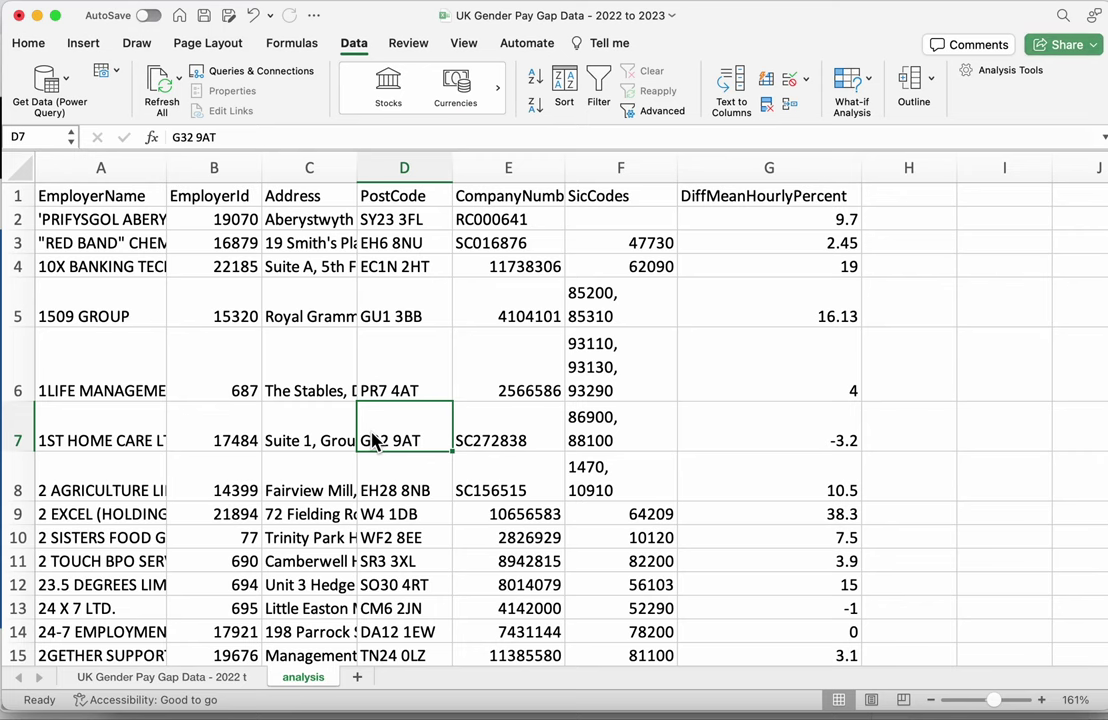
left_click(771, 221)
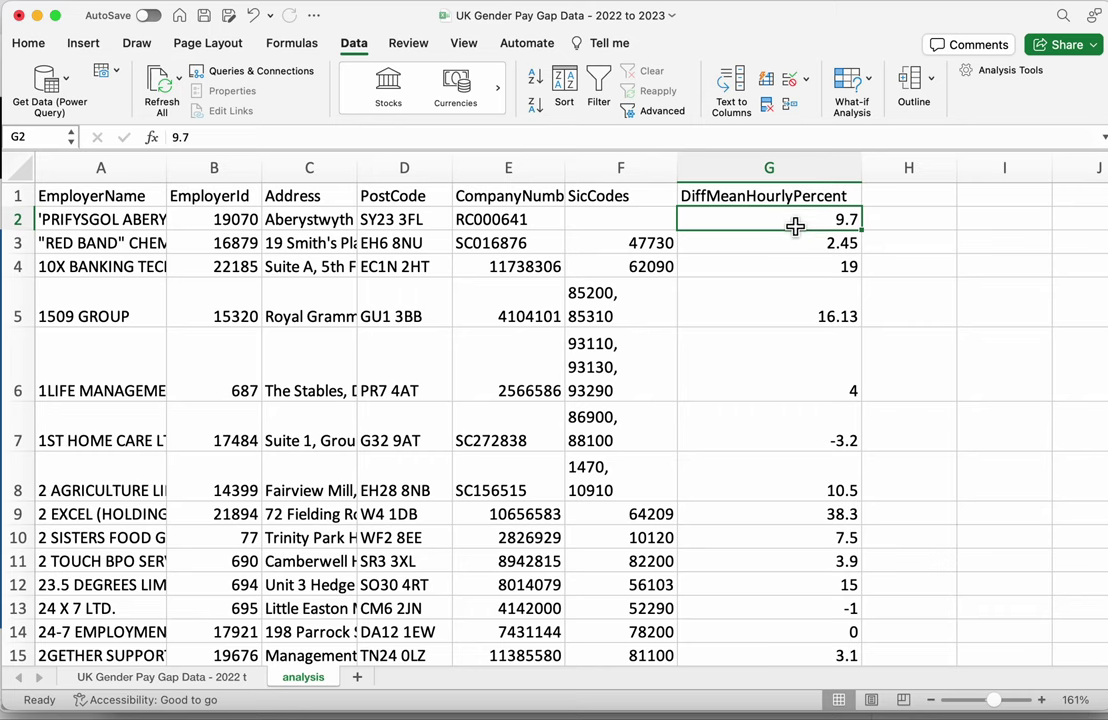
Examine the negative DiffMeanHourlyPercent value in row 7 with its employer name, and find the last row of the dataset
left_click(828, 428)
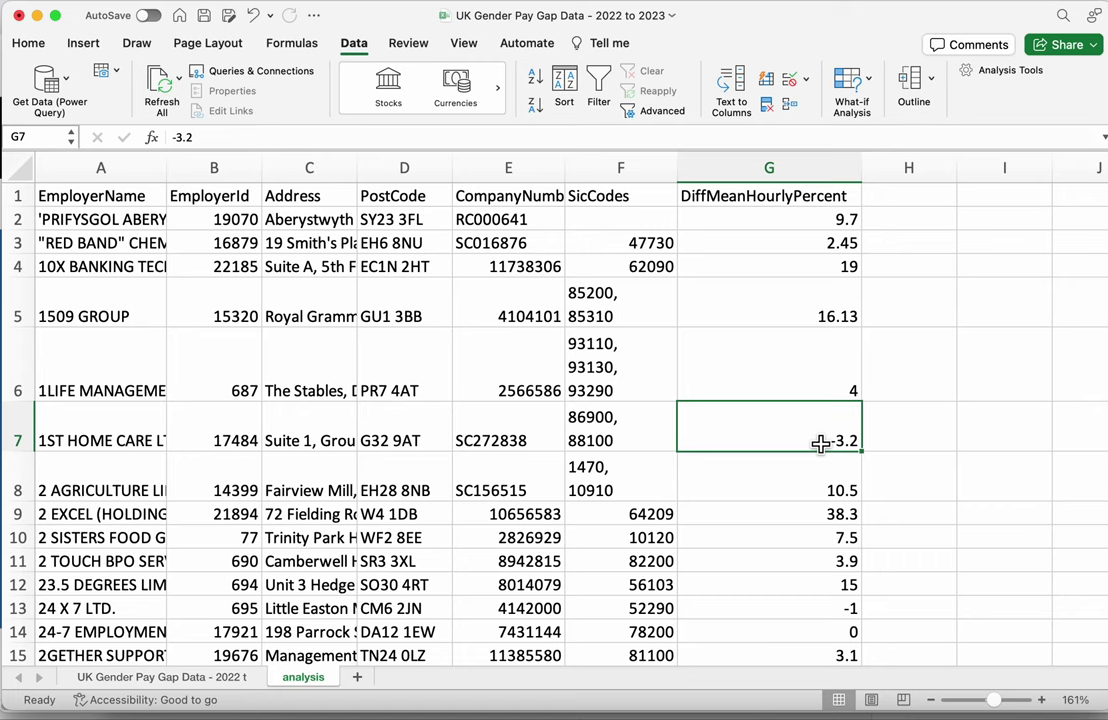
left_click(131, 435)
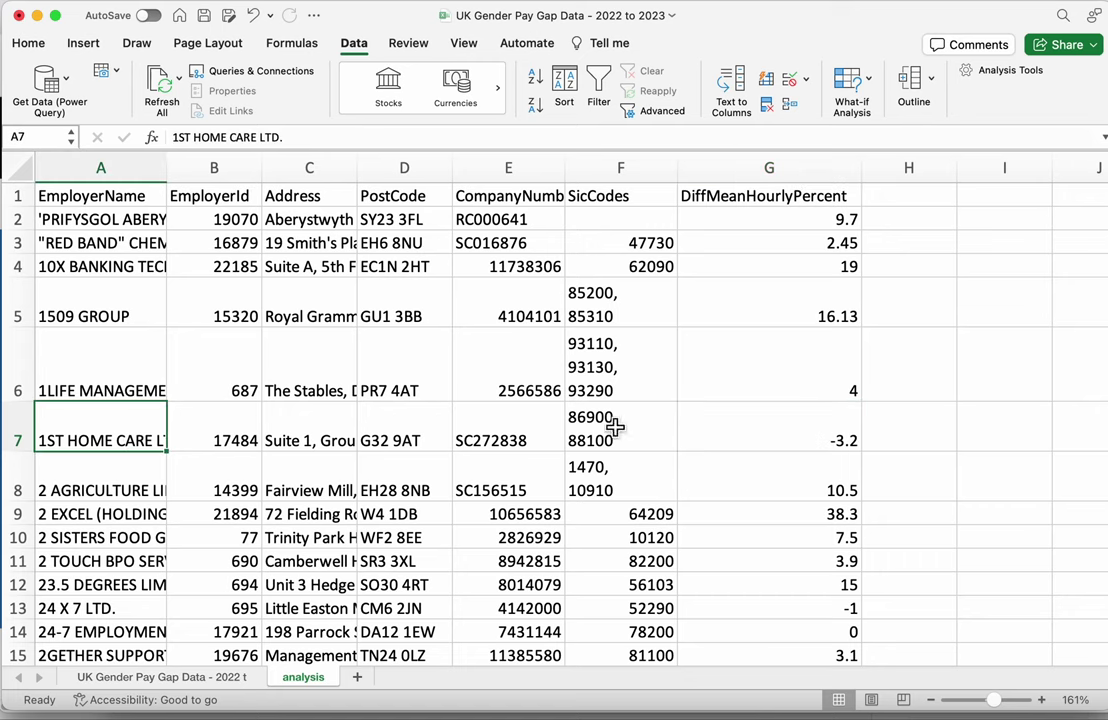
left_click(779, 435)
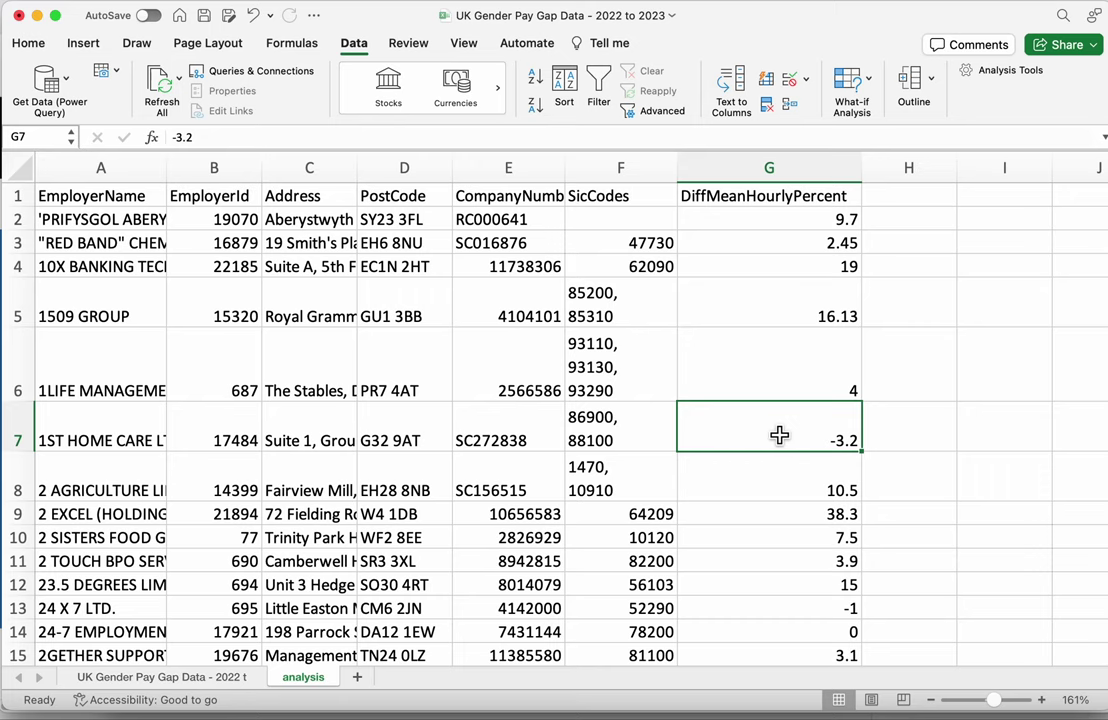
key("ctrl+Up")
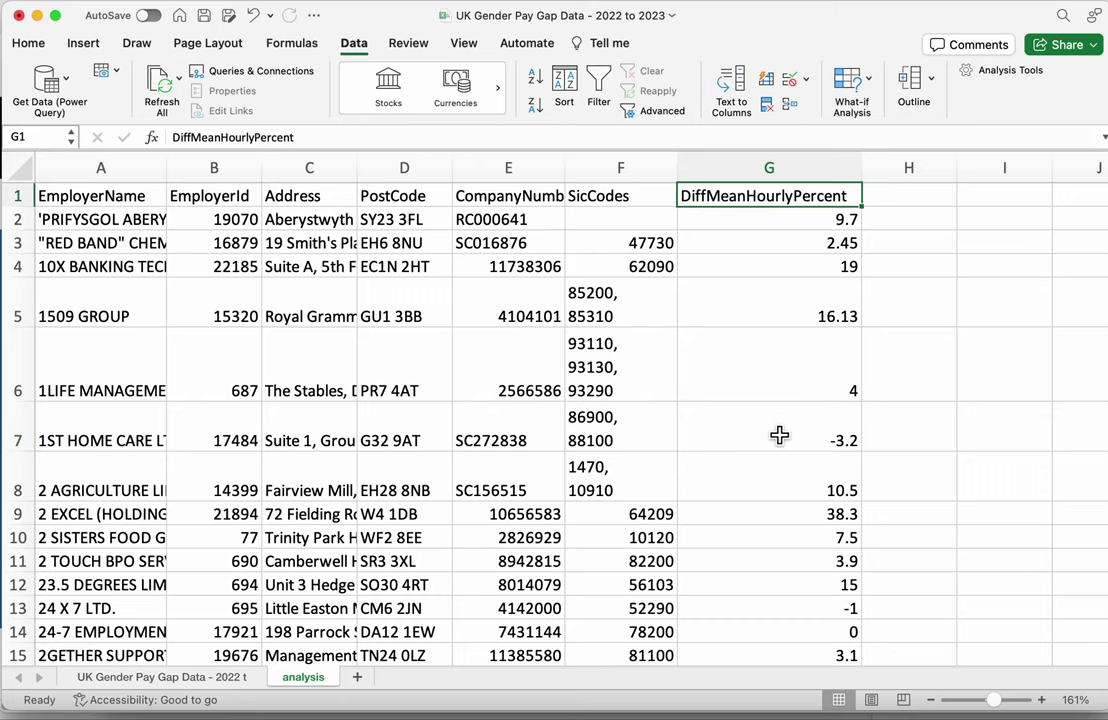
key("ctrl+Left")
key("ctrl+Down")
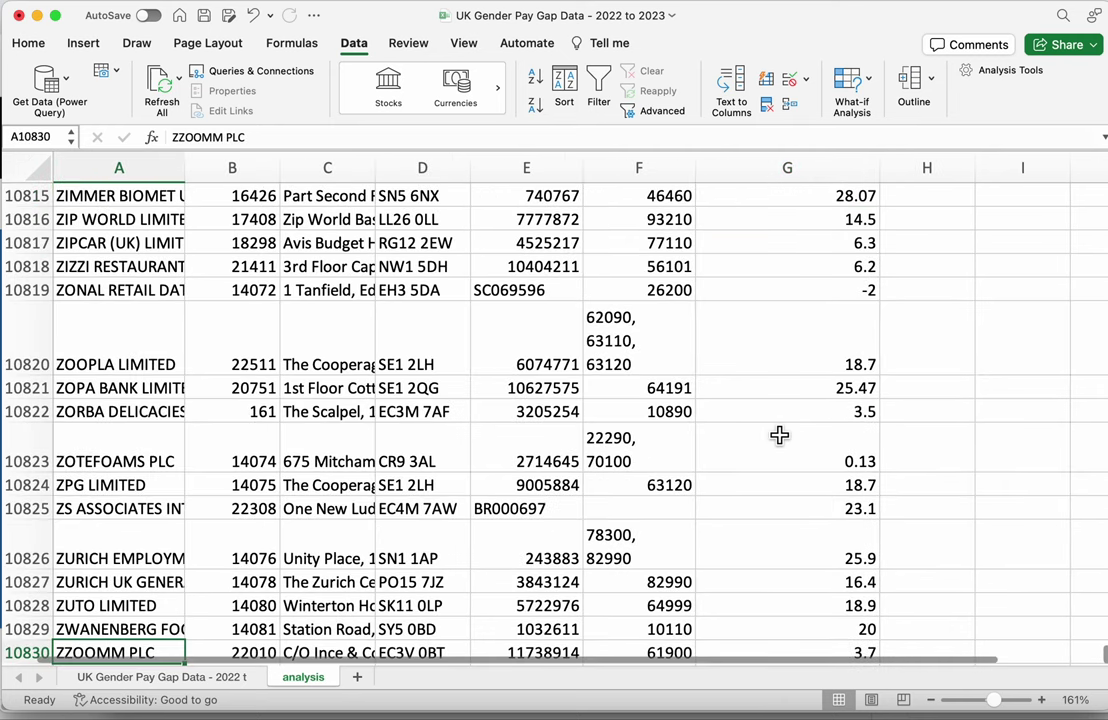
key("Down")
key("Up")
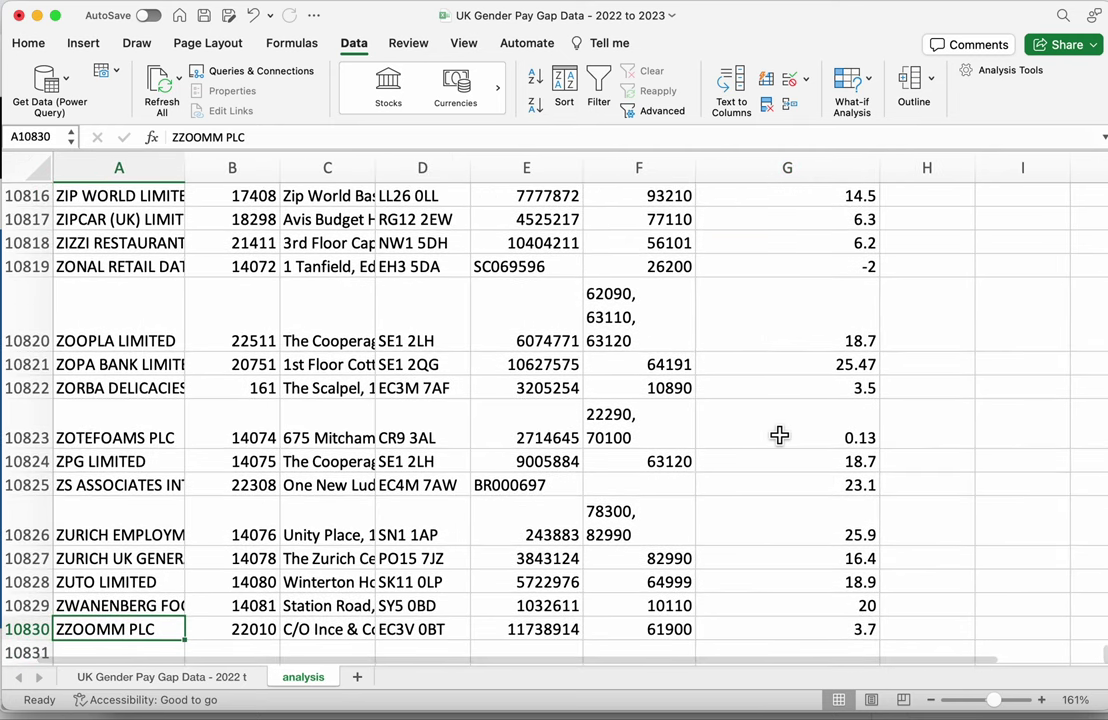
Calculate the average of the first seven DiffMeanHourlyPercent values in cell J2 with =AVERAGE(G2:G8)
key("ctrl+Up")
key("Right")
key("Right")
key("Right")
key("Right")
key("Right")
key("Right")
key("Right")
key("Right")
key("Left")
key("Right")
key("Right")
key("Right")
key("Left")
key("Left")
key("Down")
key("Up")
key("Right")
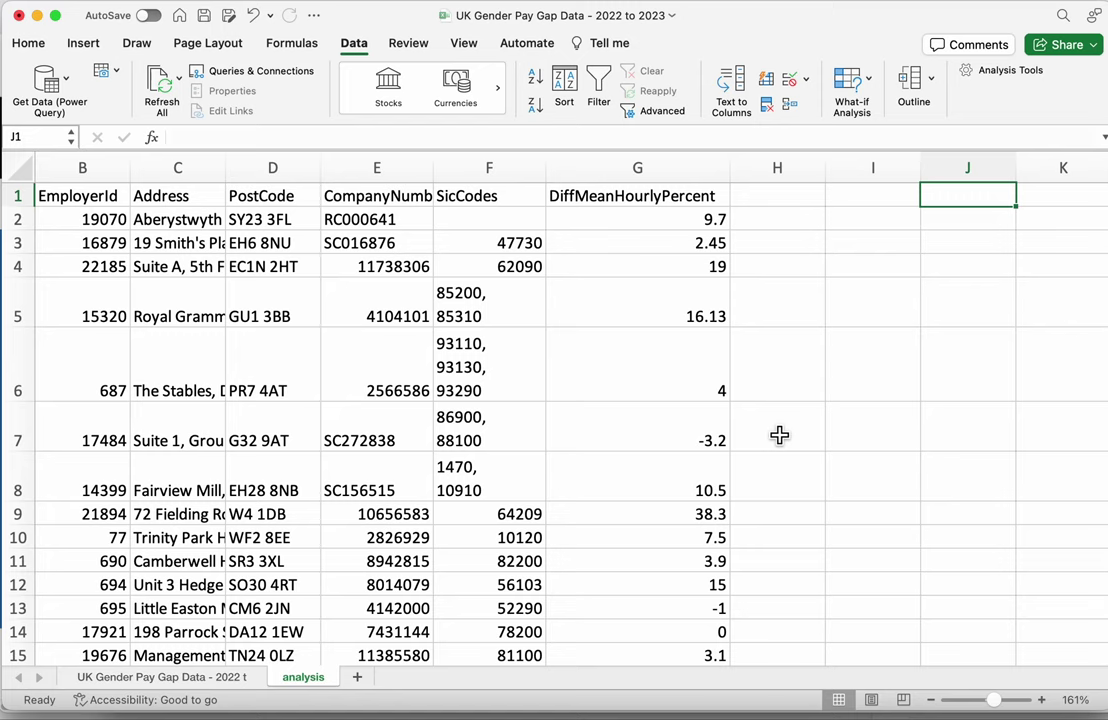
key("Down")
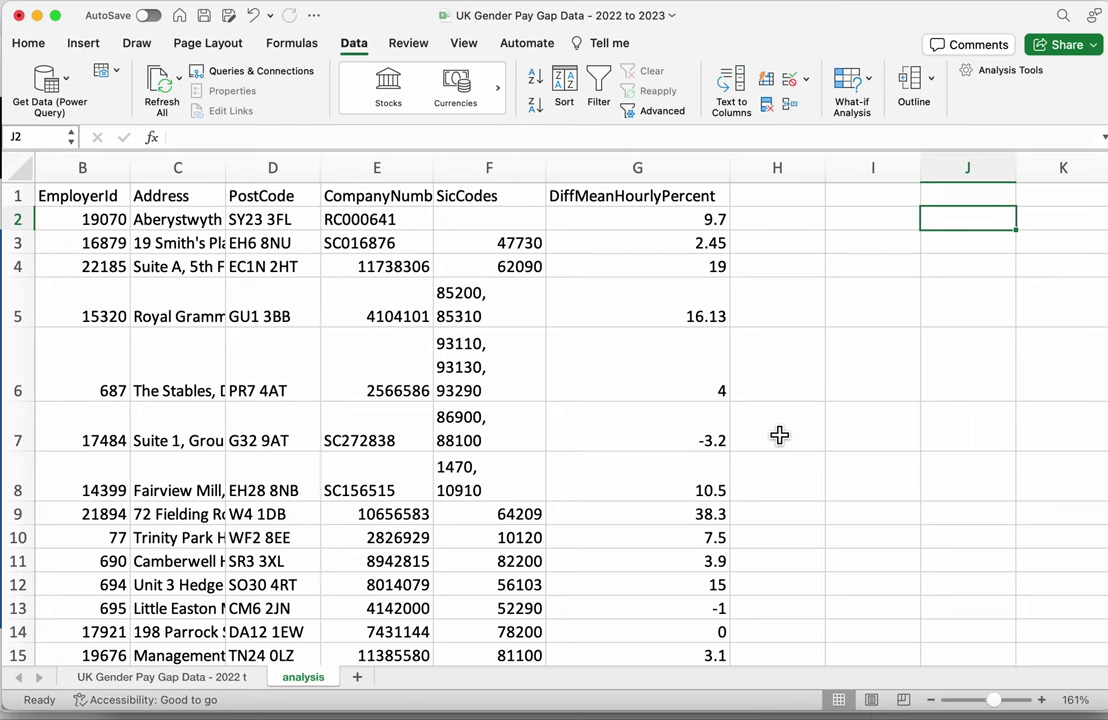
type("=")
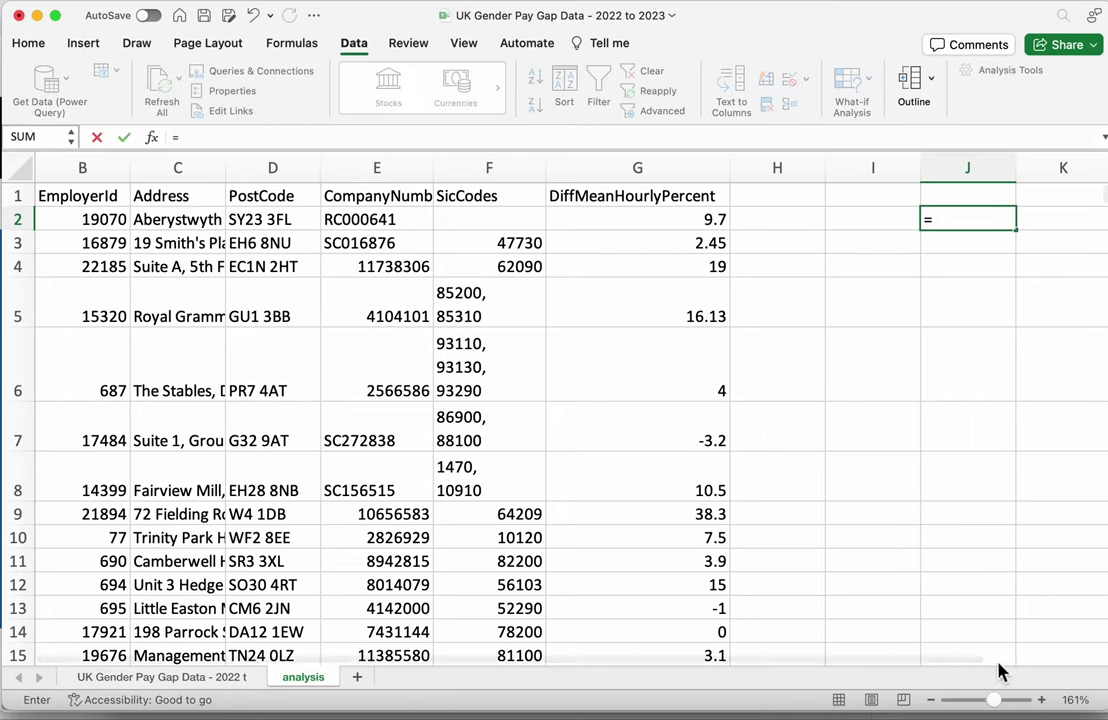
mouse_move(995, 707)
left_mouse_down()
mouse_move(1008, 707)
mouse_move(1002, 700)
left_mouse_up()
scroll(890, 663, "left", 2)
scroll(903, 665, "right", 1)
left_click(905, 515)
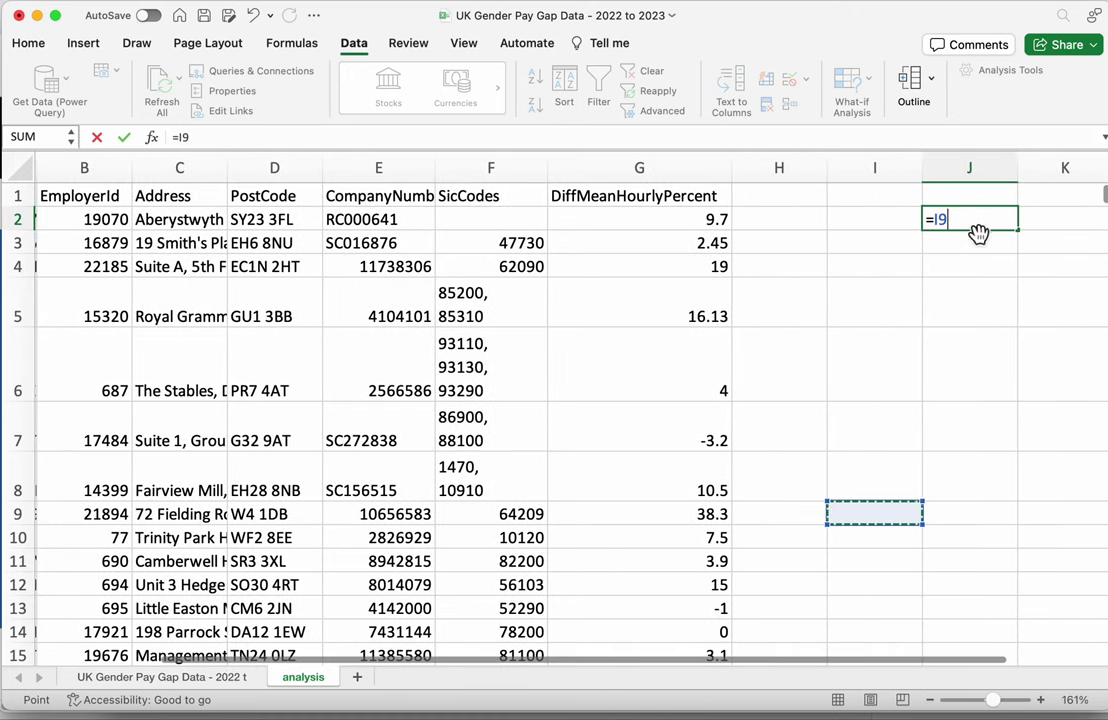
key("BackSpace")
key("BackSpace")
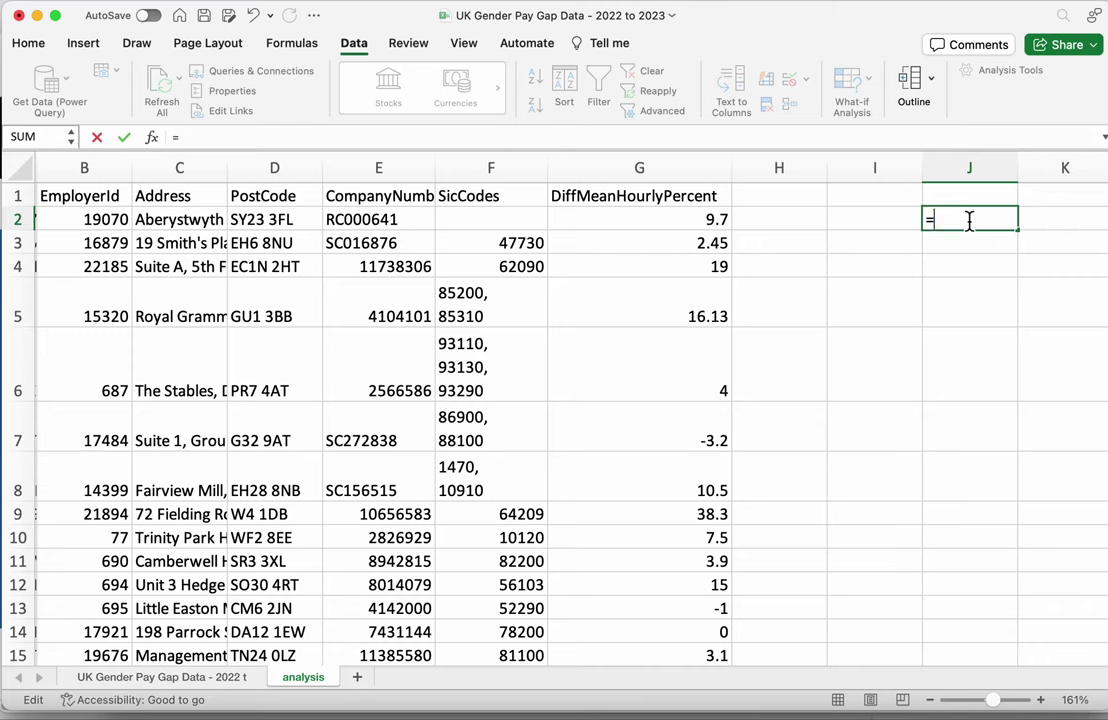
type("AVERAGE")
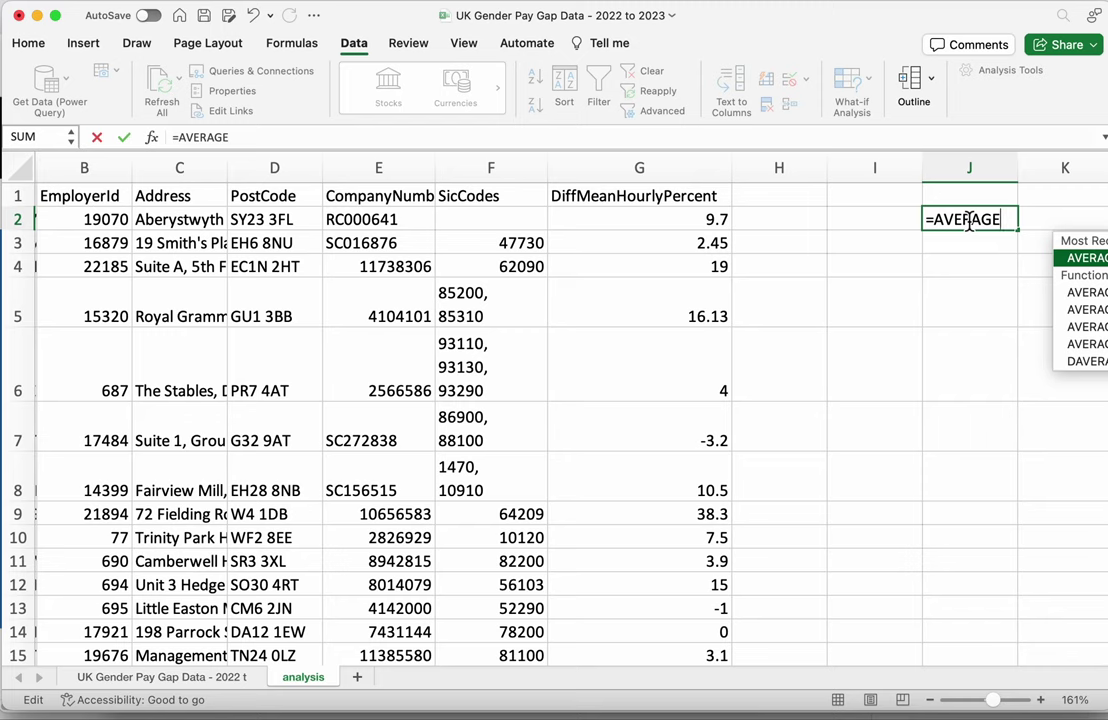
type("(")
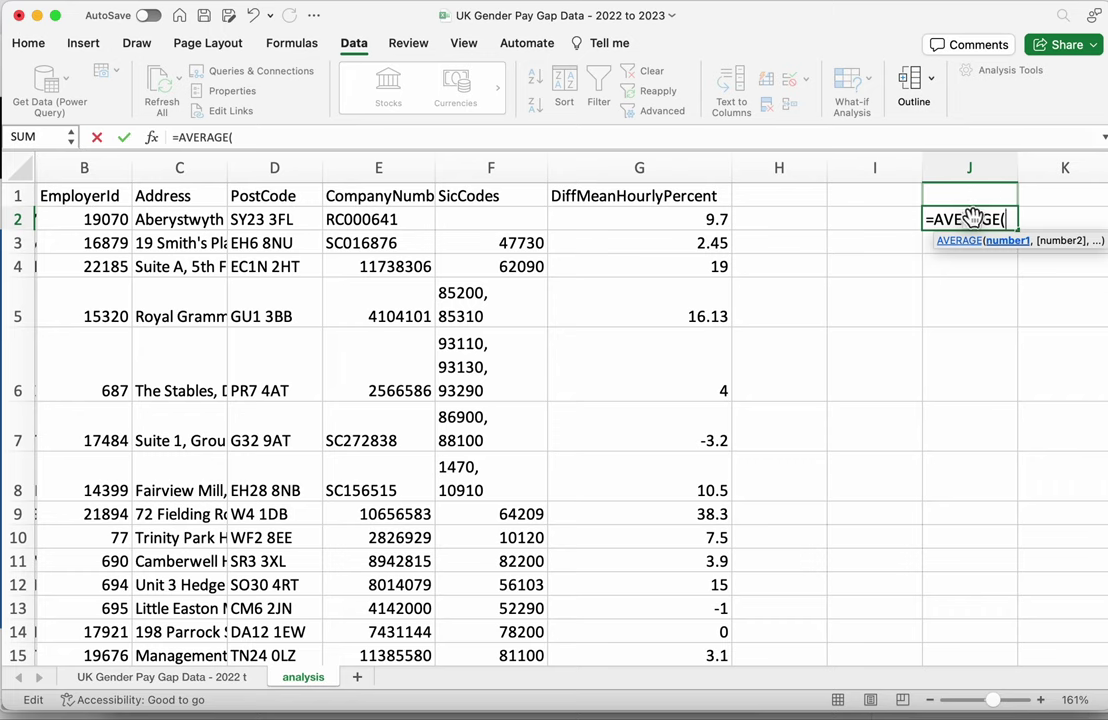
left_click(889, 198)
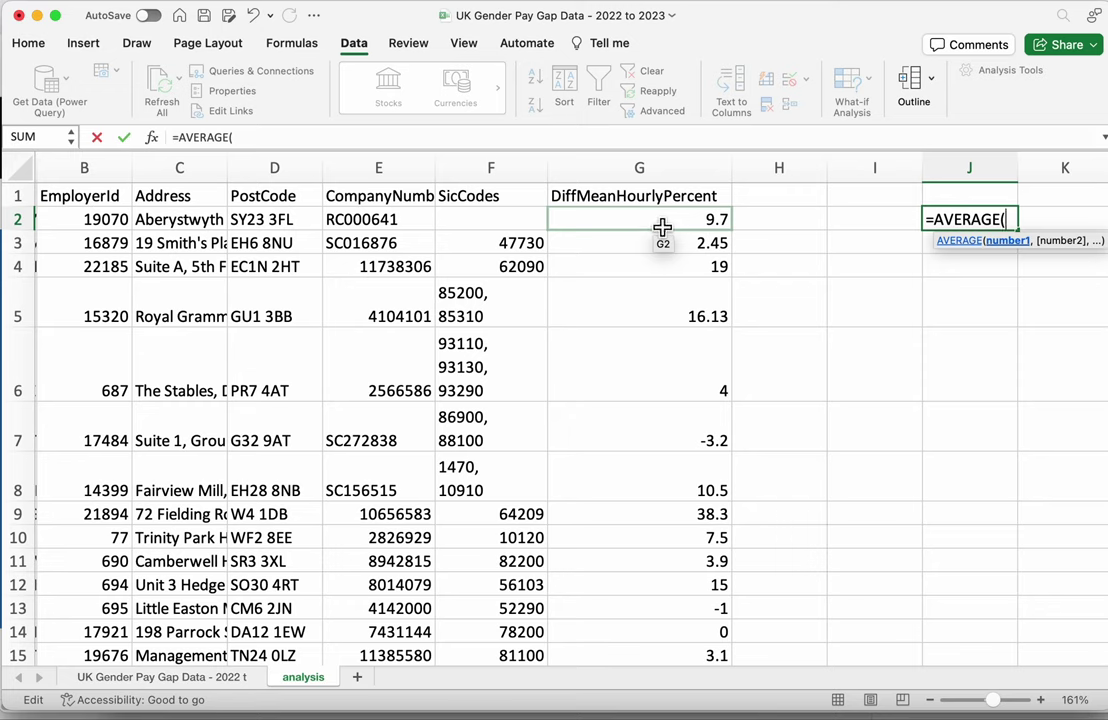
left_click_drag(662, 227, 680, 494)
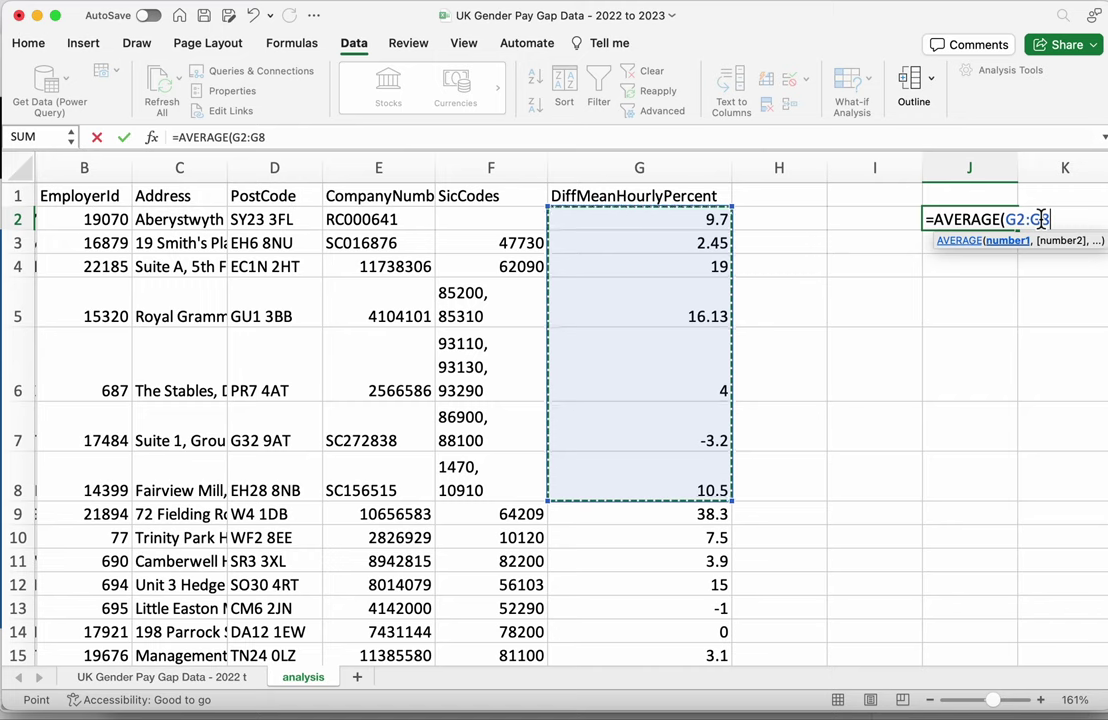
type(")")
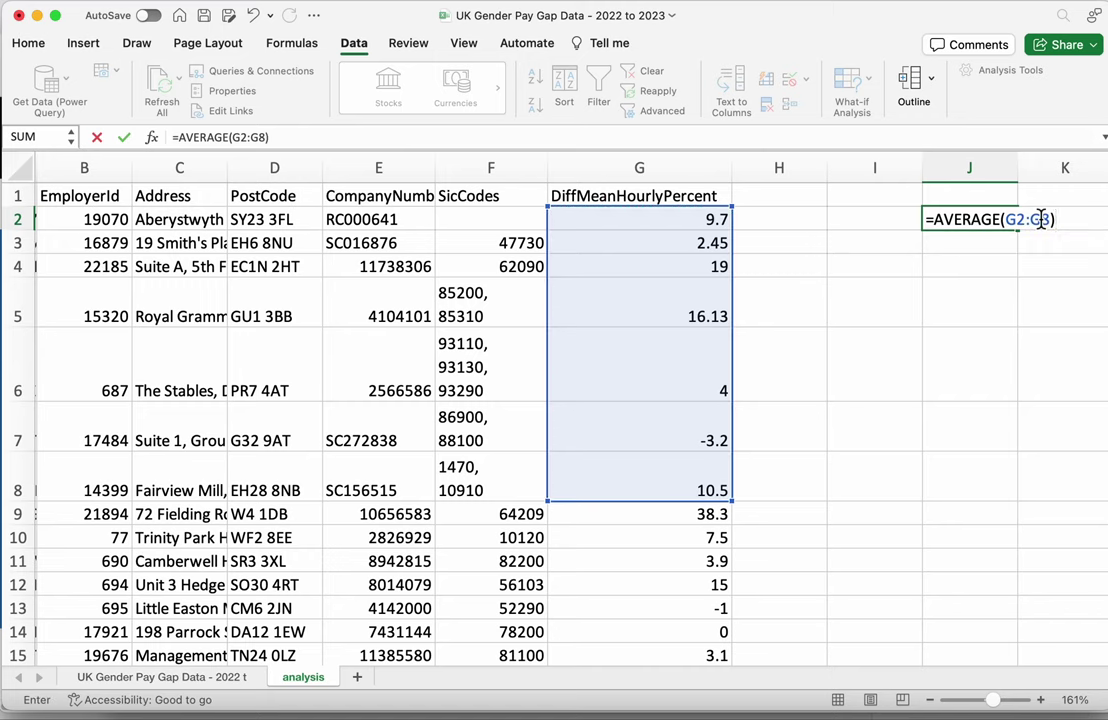
key("Return")
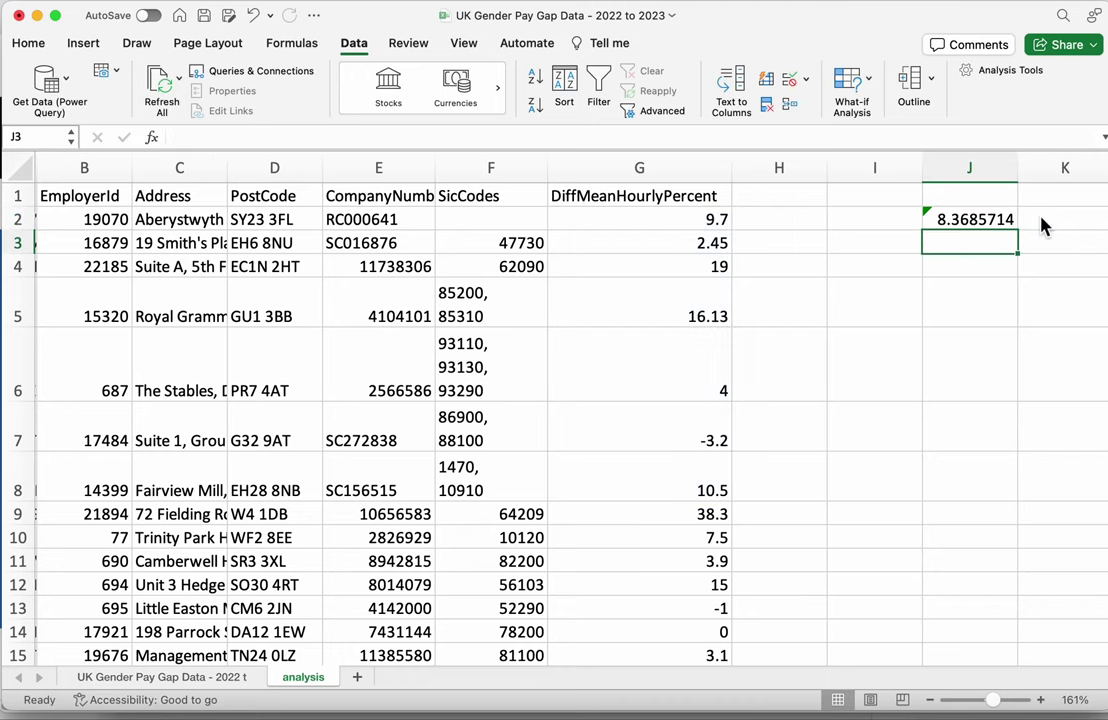
Enlarge the sheet view to 185% and check which DiffMeanHourlyPercent values the average in J2 covers
left_click(997, 704)
scroll(982, 695, "right", 2)
scroll(993, 667, "right", 2)
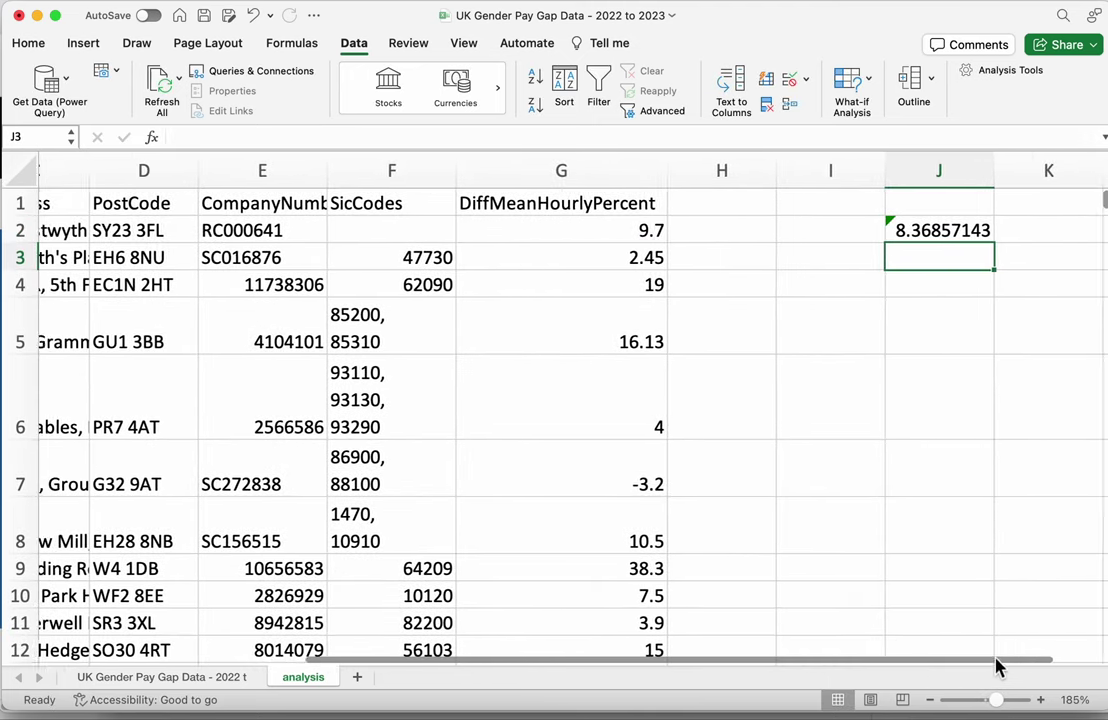
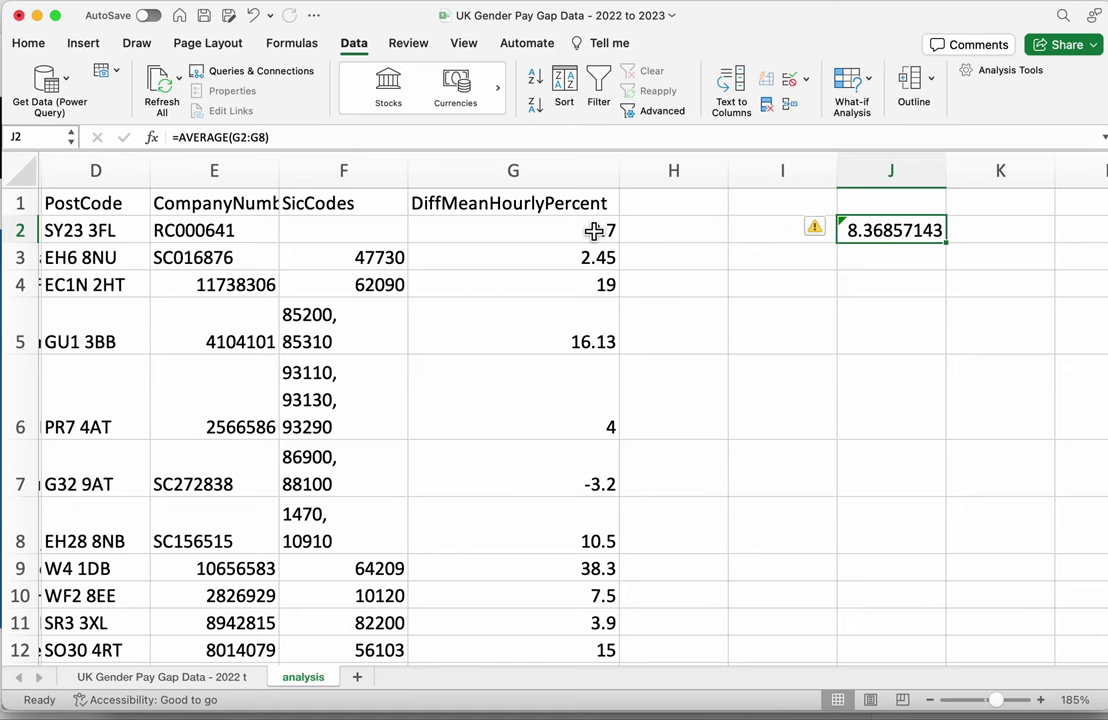
left_click_drag(593, 230, 569, 510)
left_click(564, 457)
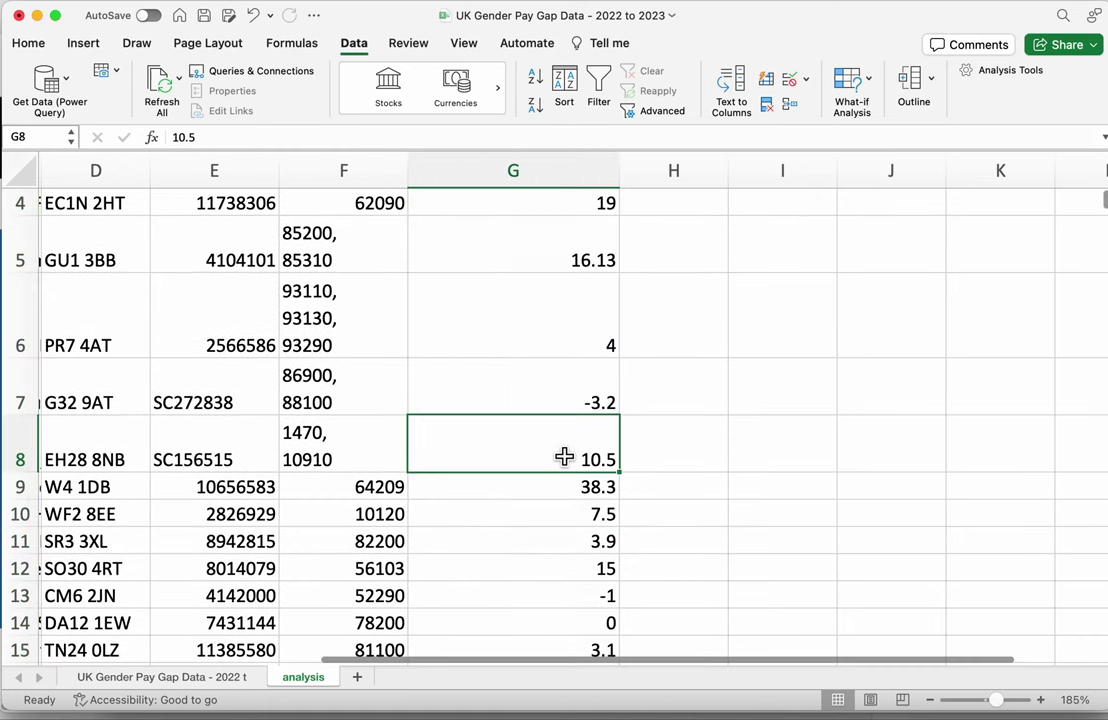
Replace the formula in J2 with =AVERAGE(G:G) to average the entire DiffMeanHourlyPercent column
key("ctrl+Up")
key("Down")
key("Right")
key("Right")
key("Right")
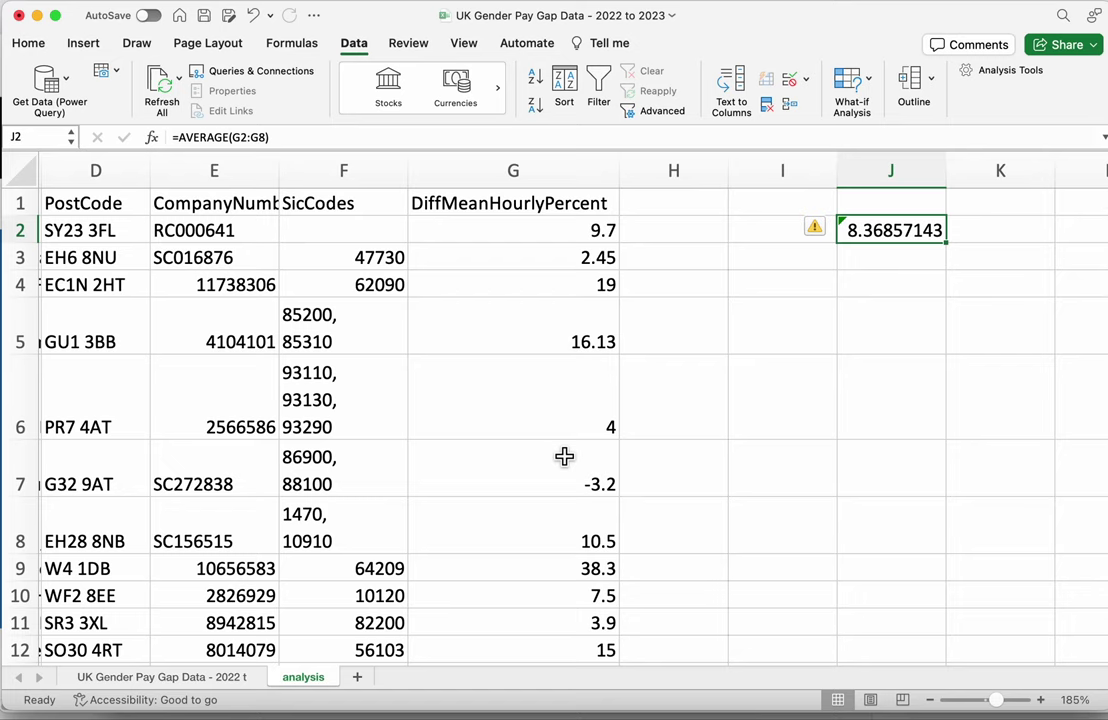
type("=")
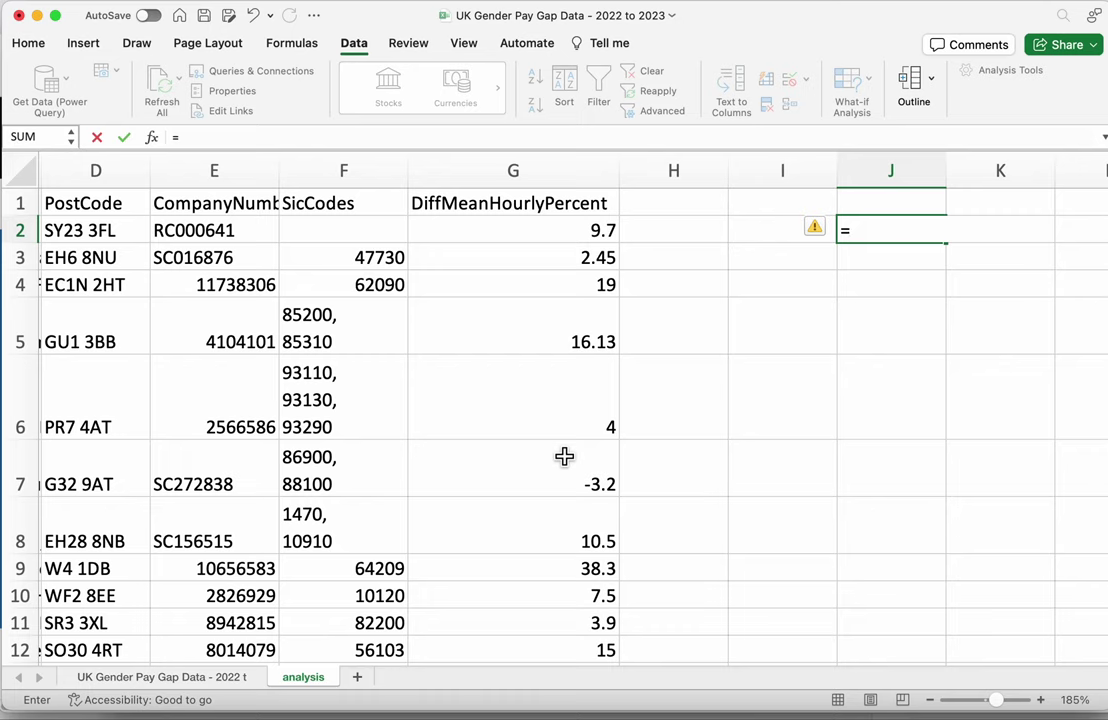
type("AVERAGE")
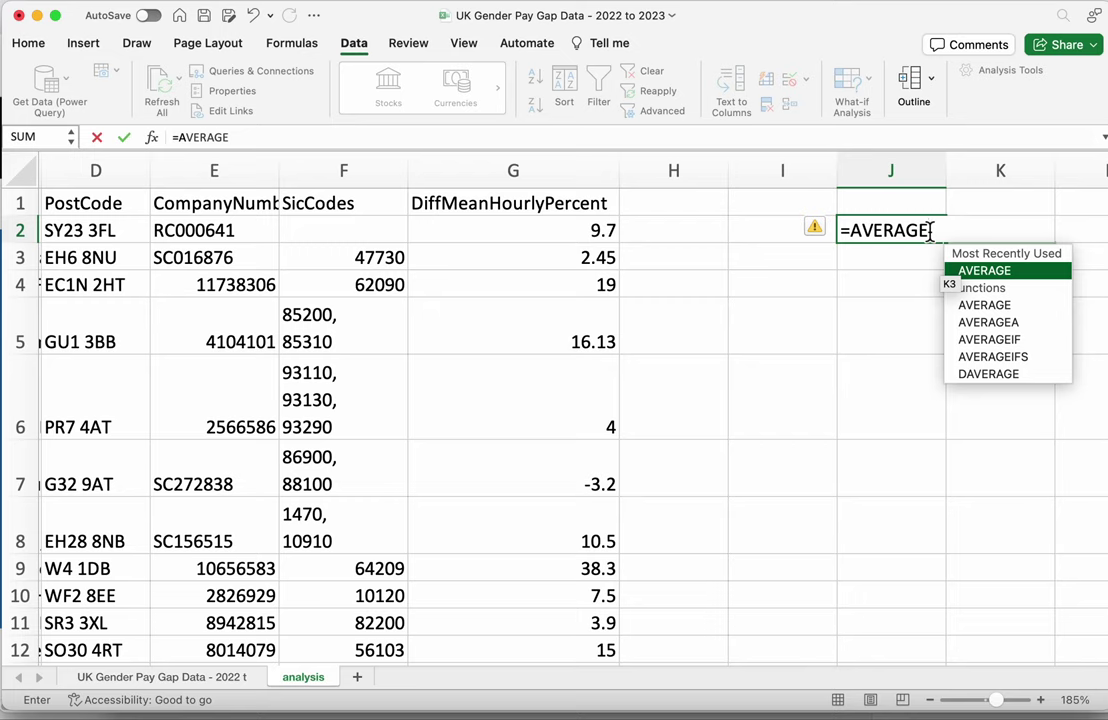
type("(")
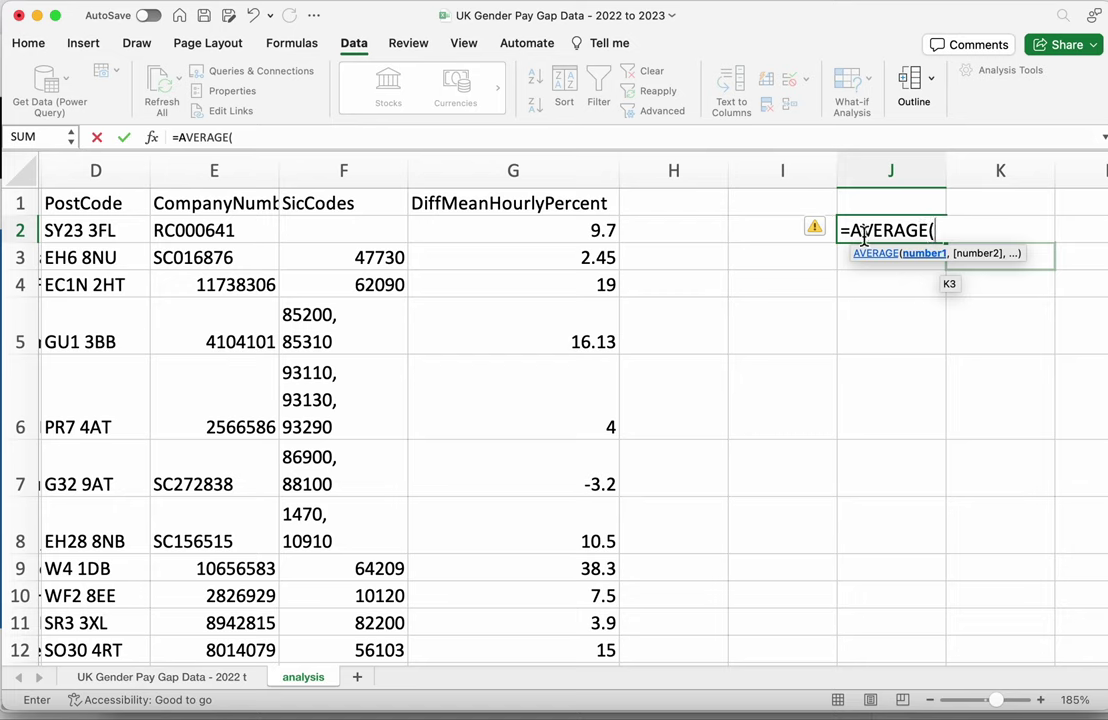
left_click(515, 168)
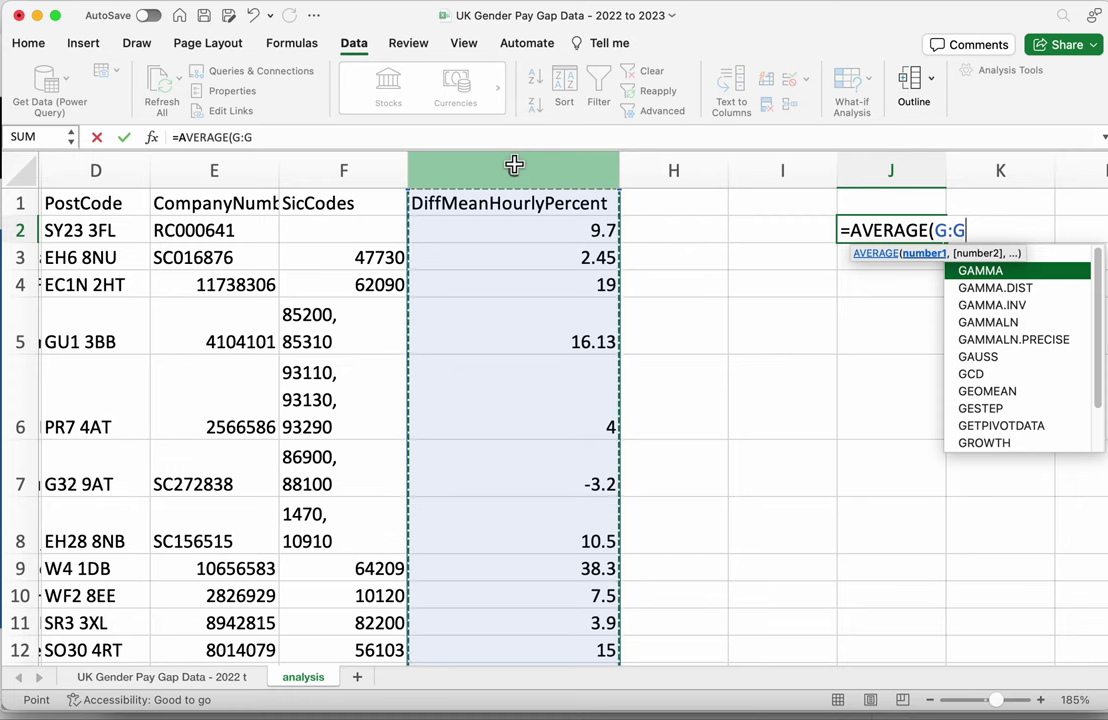
type(")")
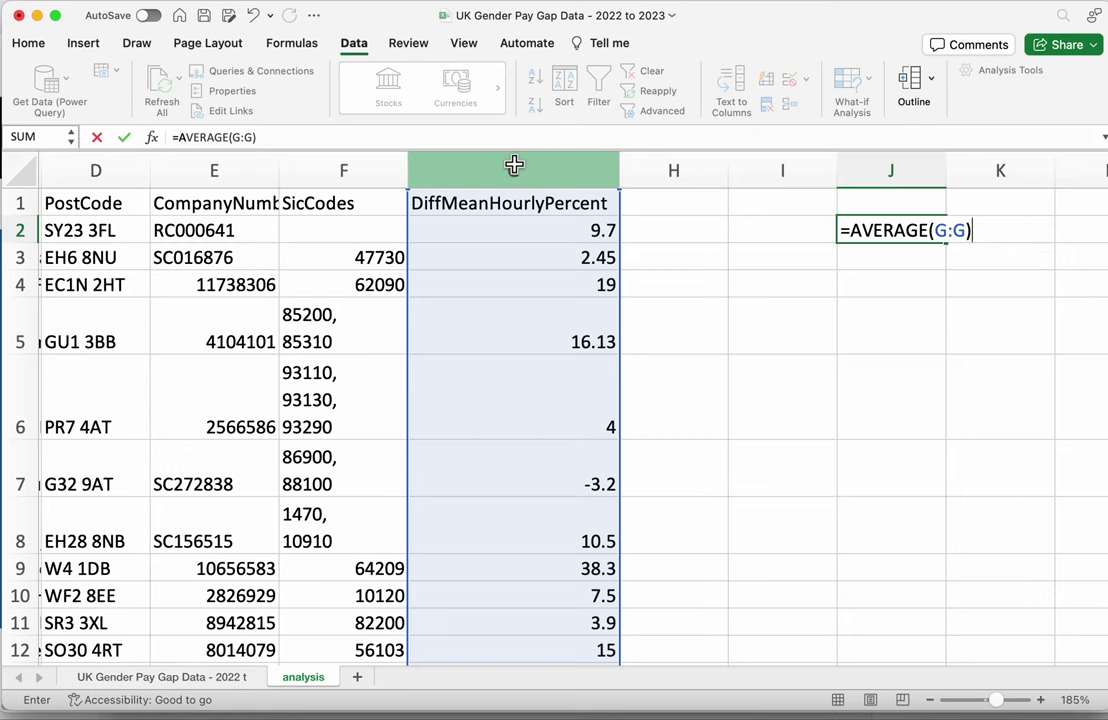
key("Return")
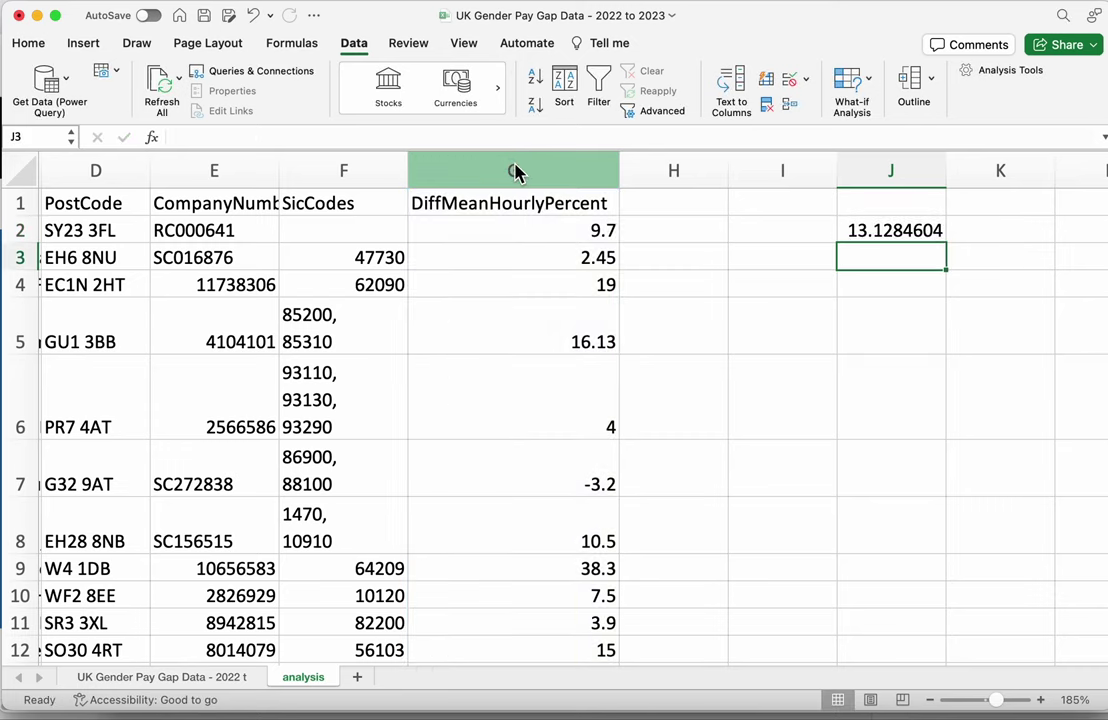
key("Up")
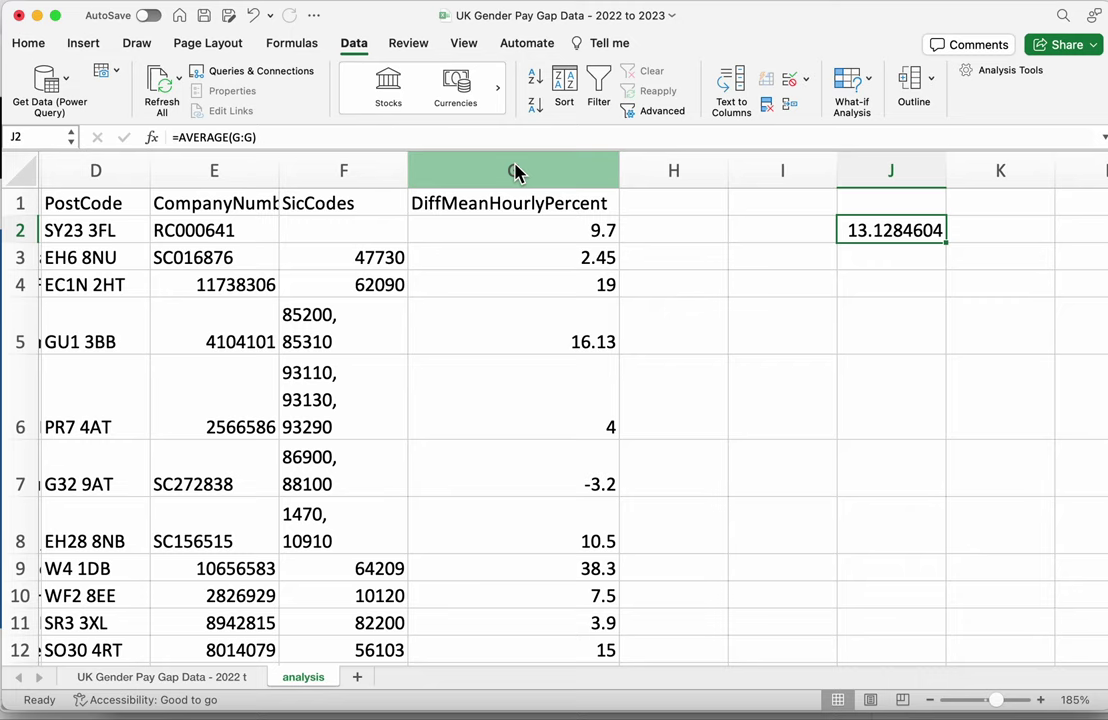
Examine the end of the DiffMeanHourlyPercent column and the empty cells below and beside the last record in row 10830
key("Left")
key("Left")
key("Left")
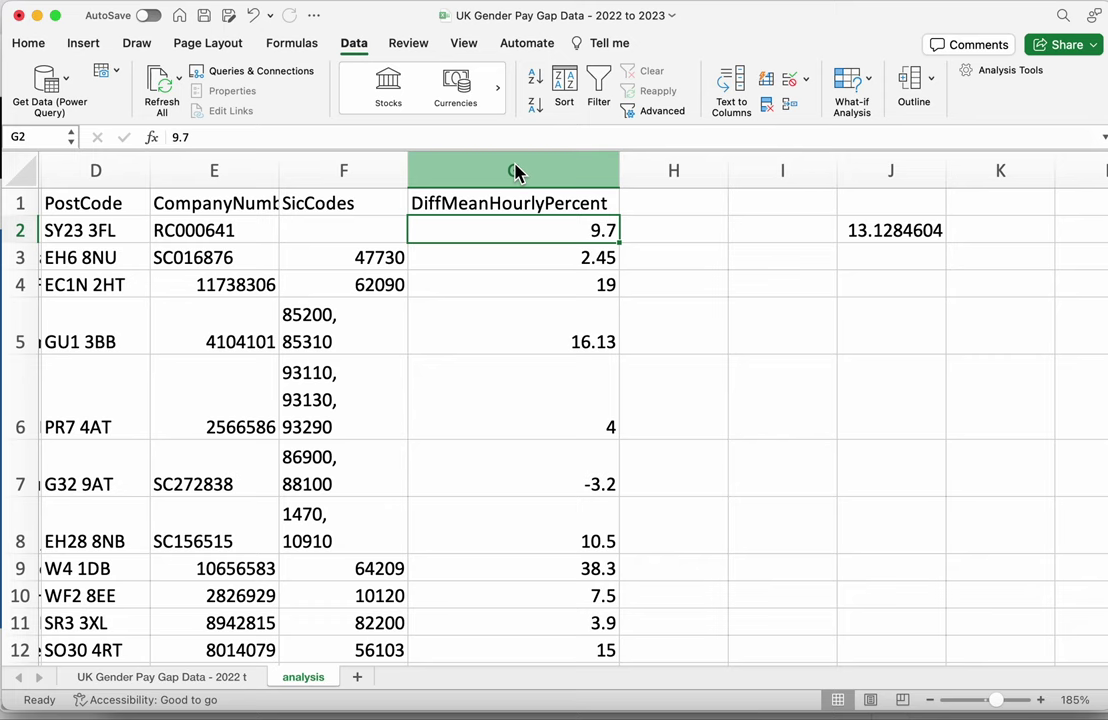
key("super+Down")
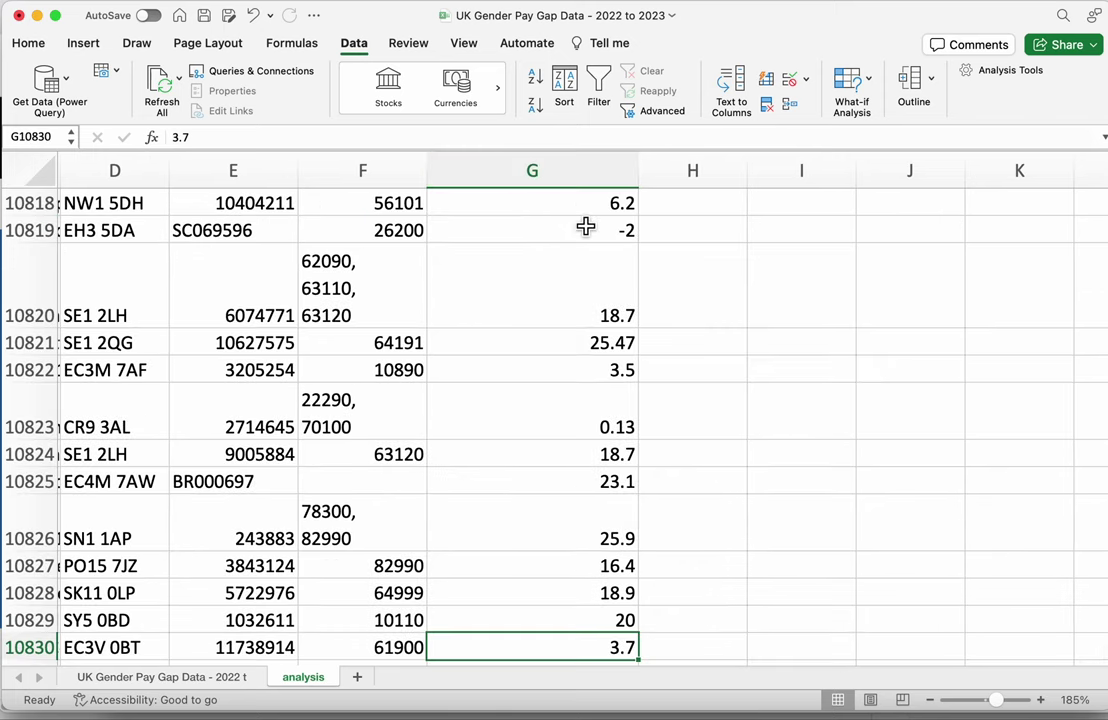
scroll(585, 428, "down", 2)
scroll(585, 436, "down", 1)
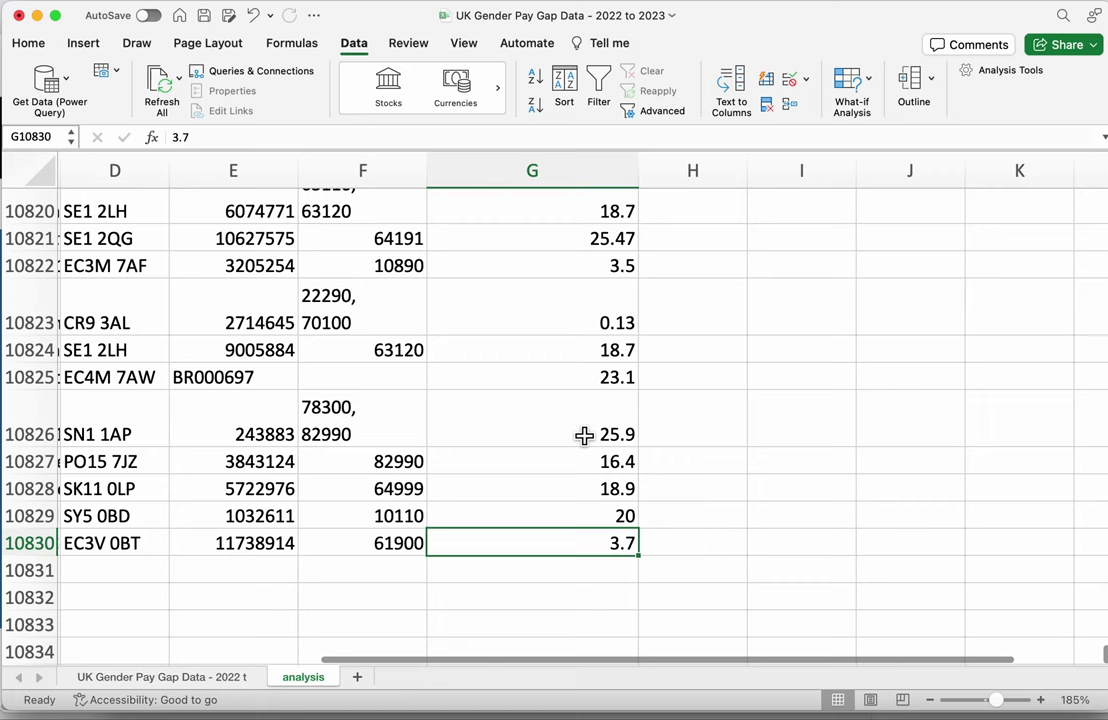
scroll(645, 505, "down", 3)
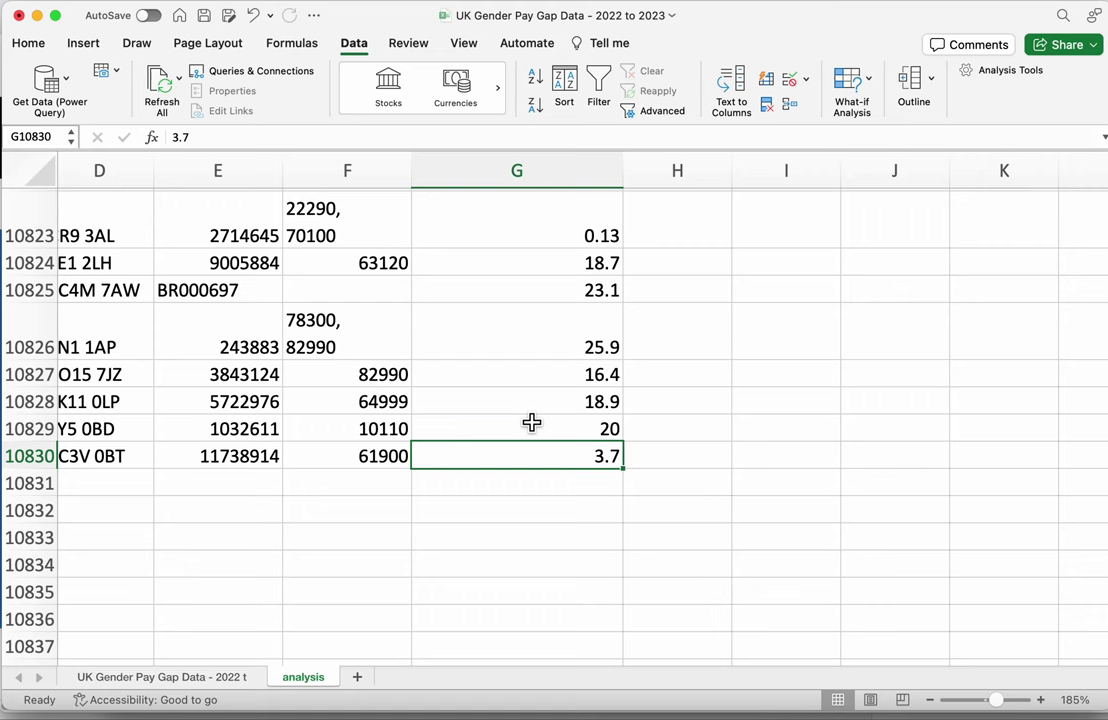
key("ctrl+Left")
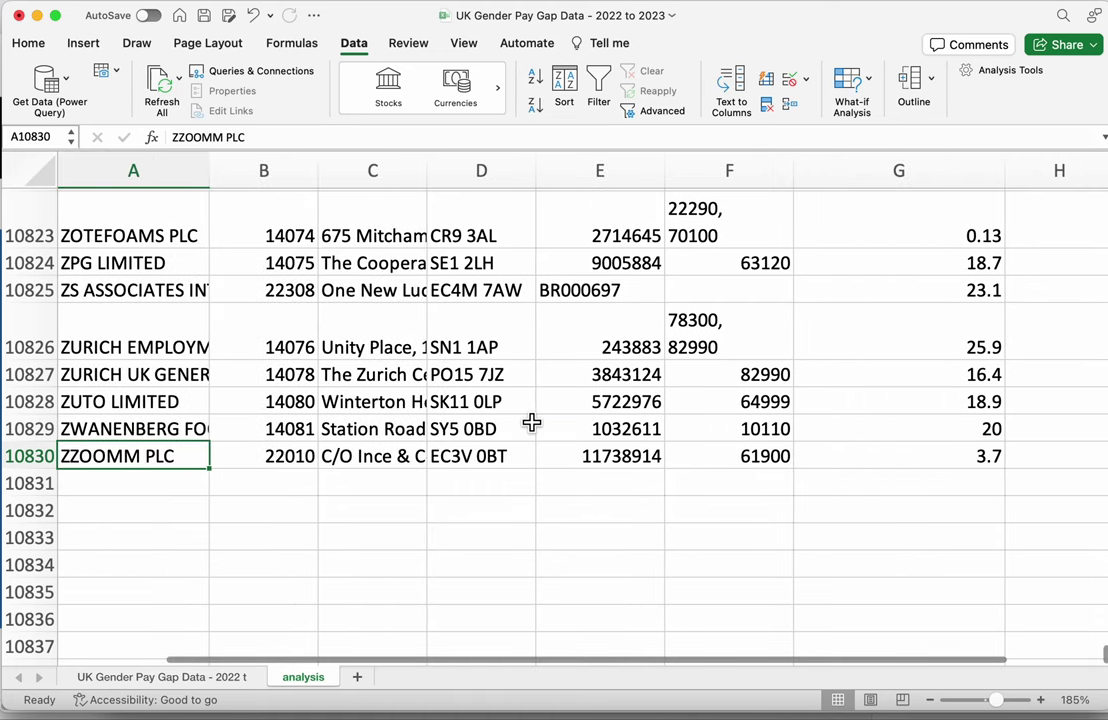
key("Right")
key("Right")
key("Right")
key("Right")
key("Right")
key("Right")
key("Right")
key("Right")
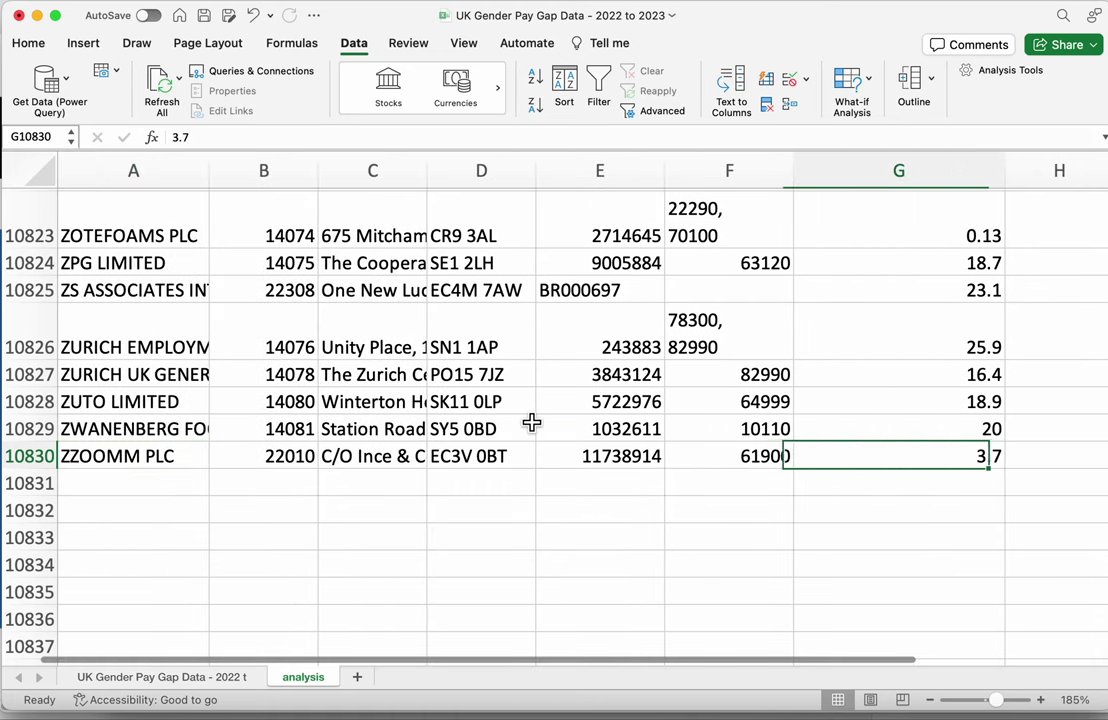
scroll(589, 564, "down", 1)
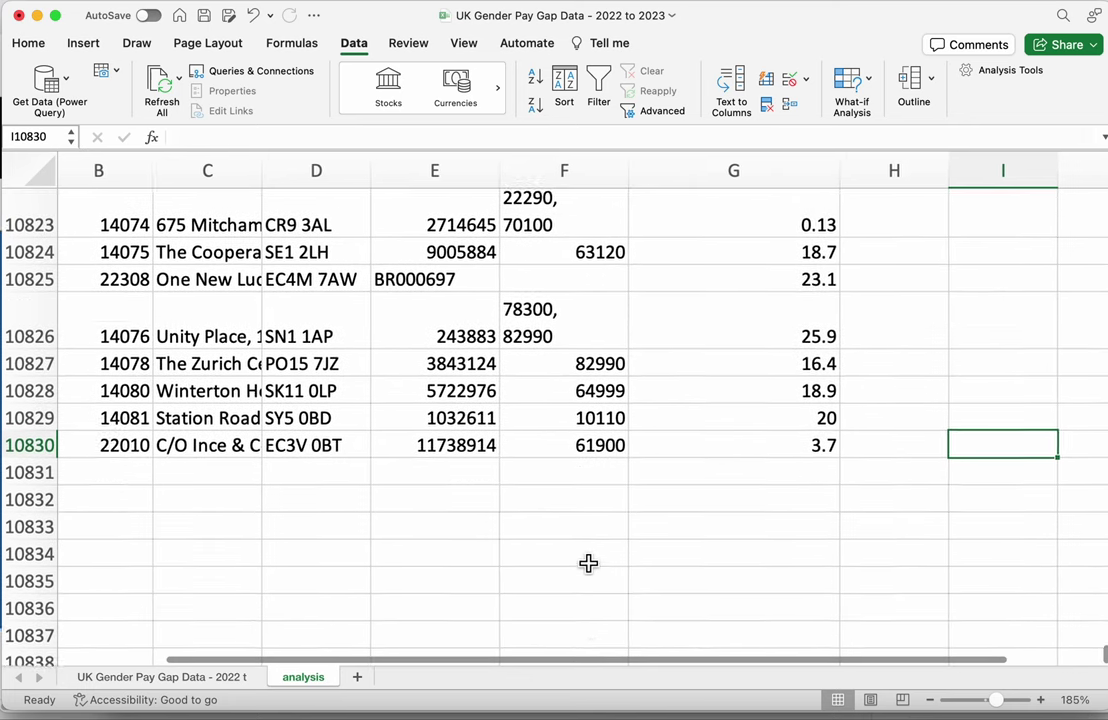
Return from the last DiffMeanHourlyPercent record in row 10830 to cell J2 and review the column average
left_click(763, 446)
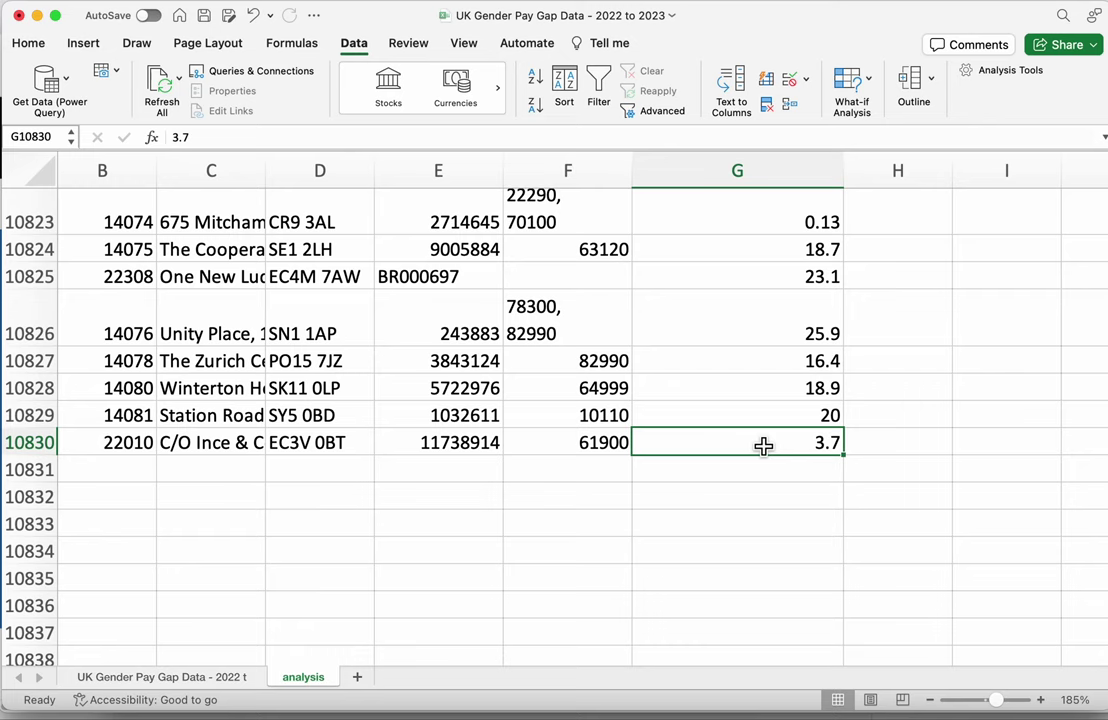
key("super+Up")
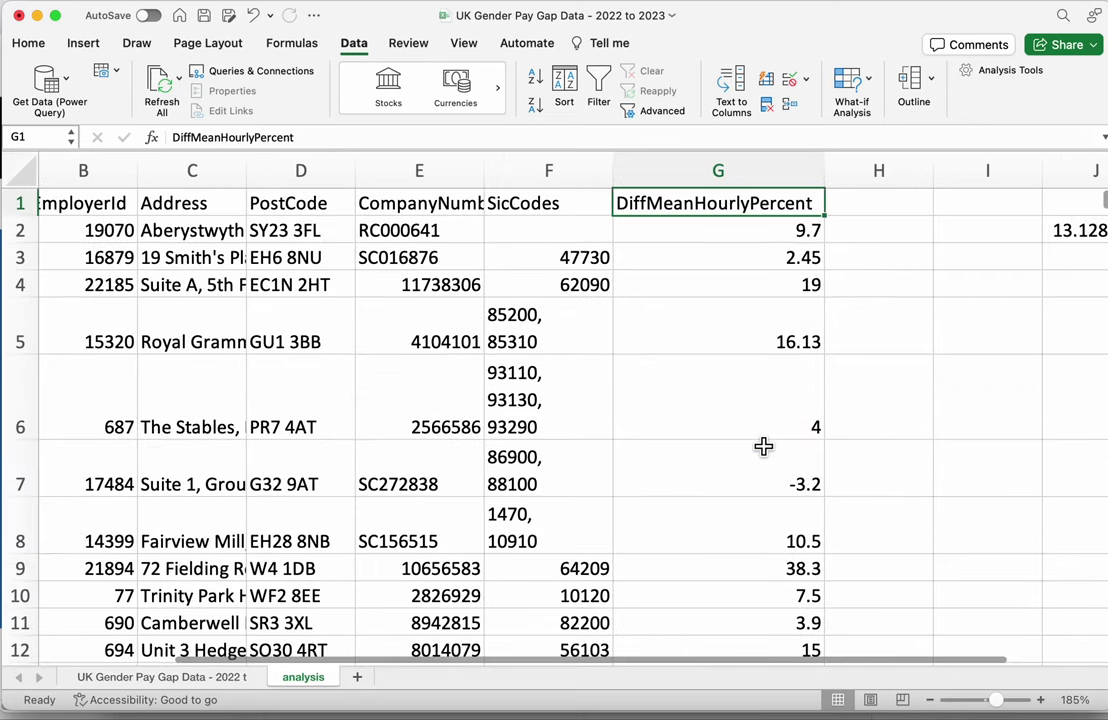
key("Down")
key("Right")
key("Right")
key("Right")
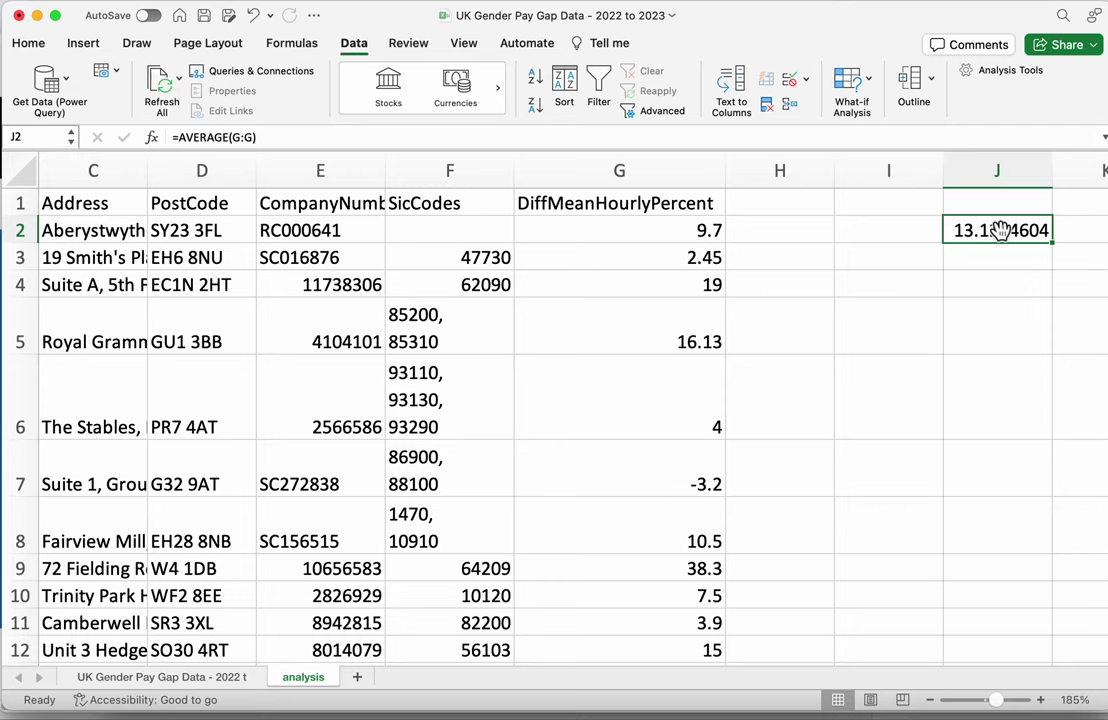
Calculate the median of the entire DiffMeanHourlyPercent column in cell J3 with =MEDIAN(G:G)
key("Return")
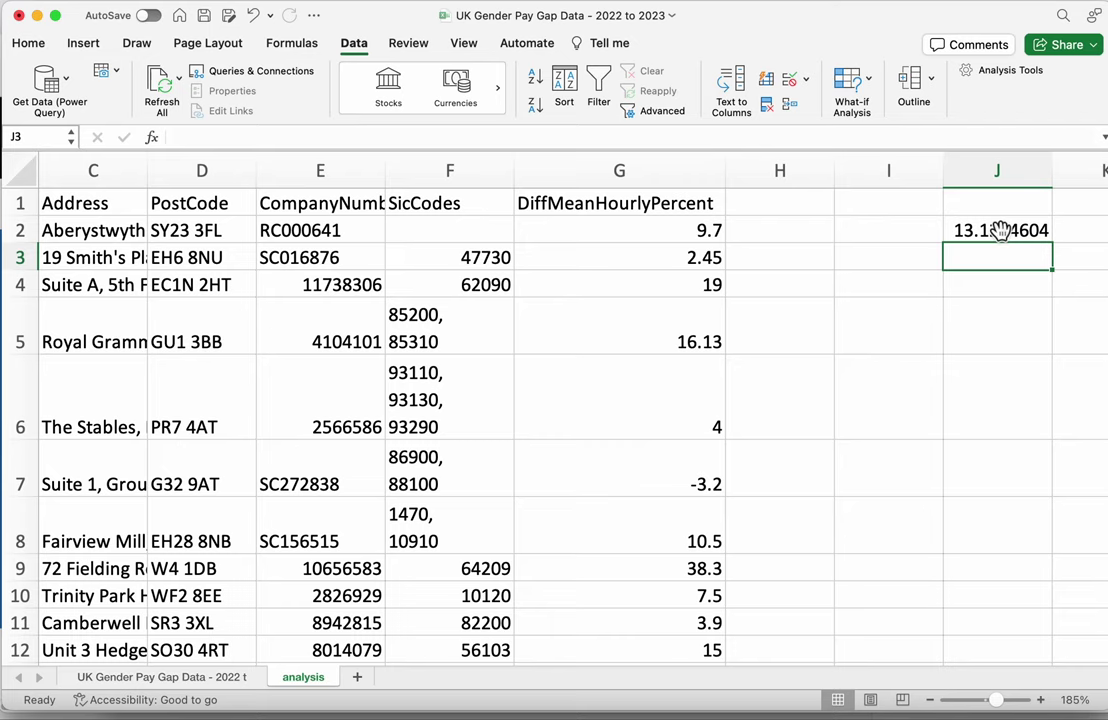
type("=")
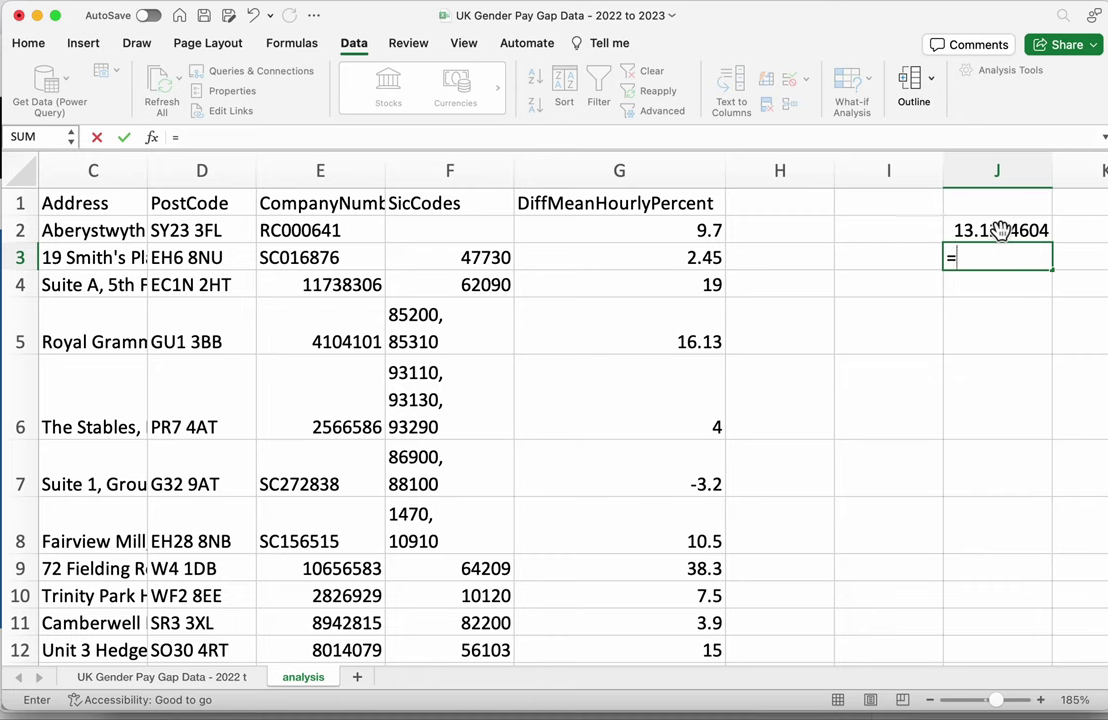
type("MEDIAN")
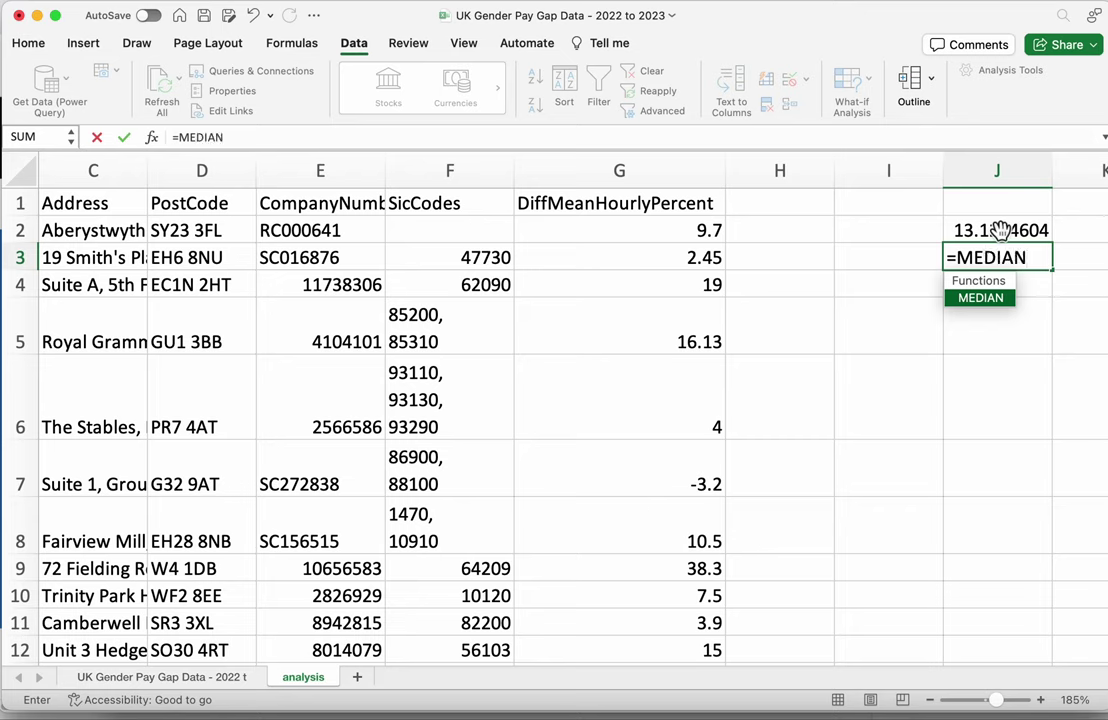
type("(")
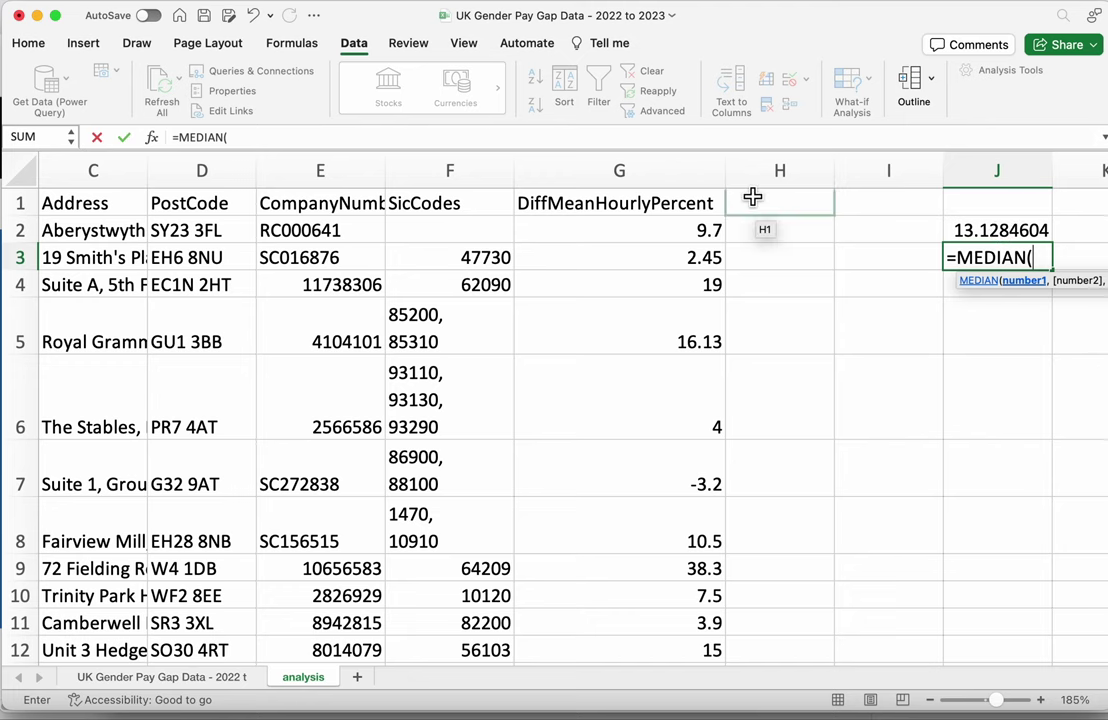
left_click(678, 183)
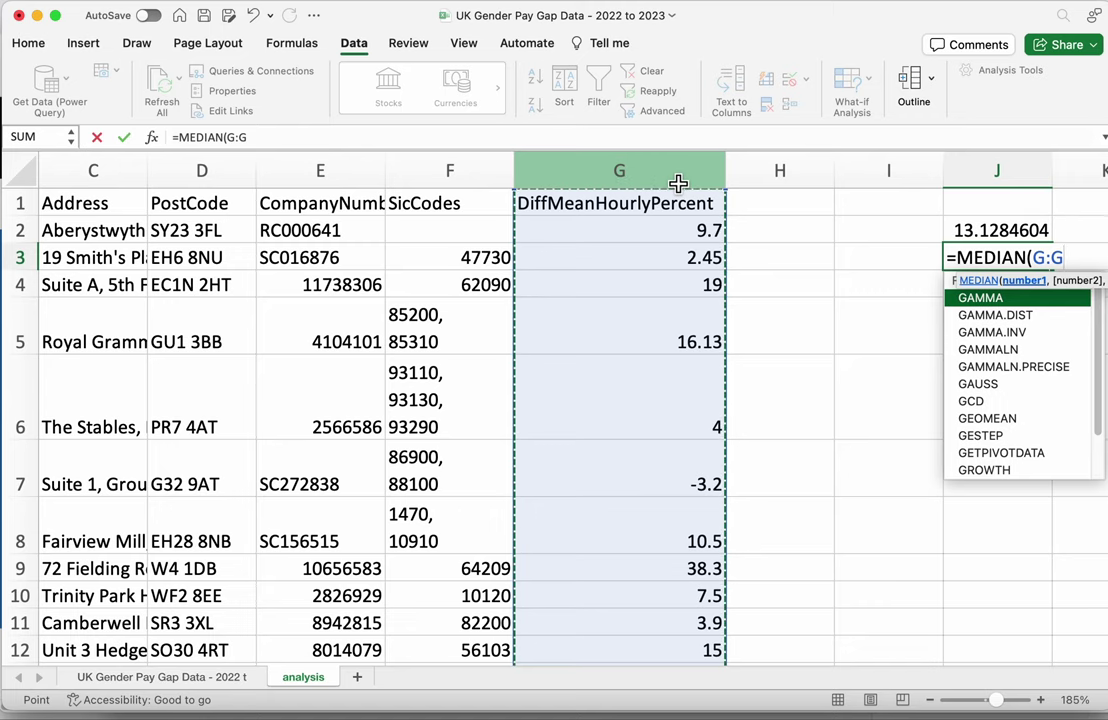
type(")")
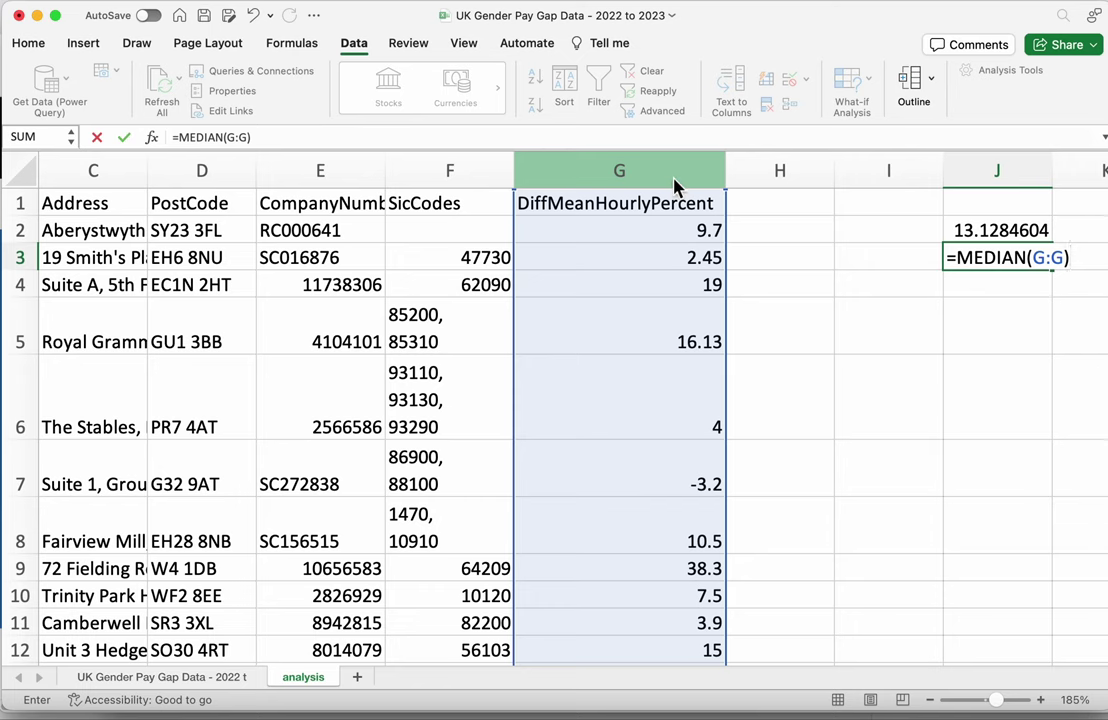
key("Return")
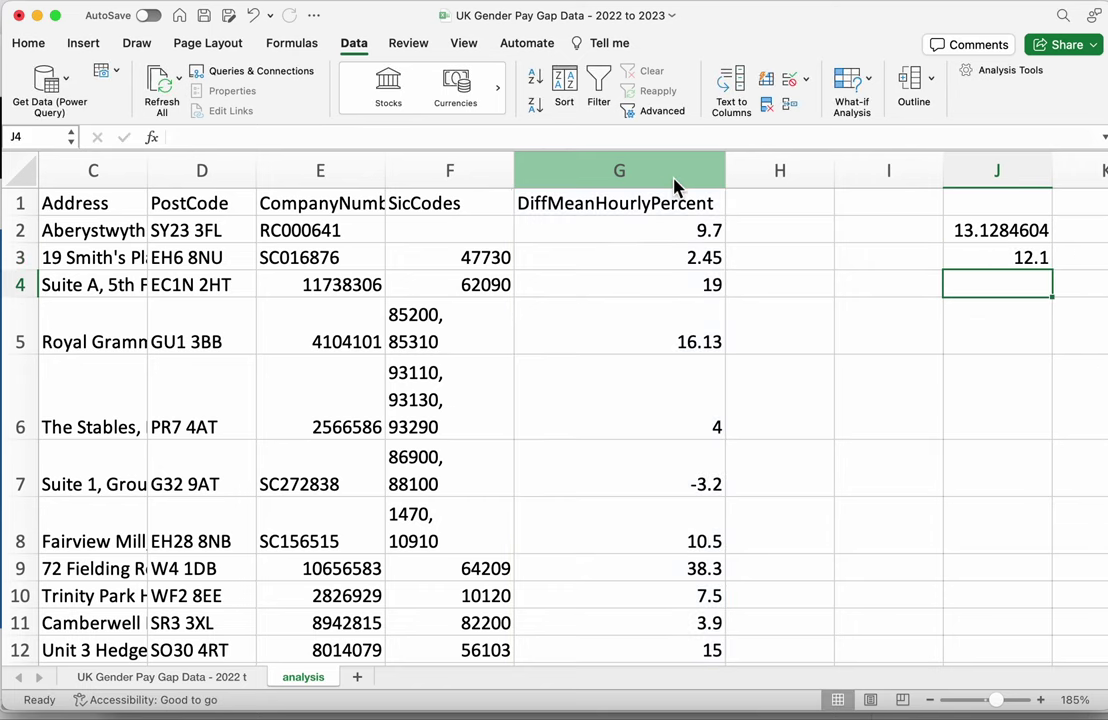
key("Up")
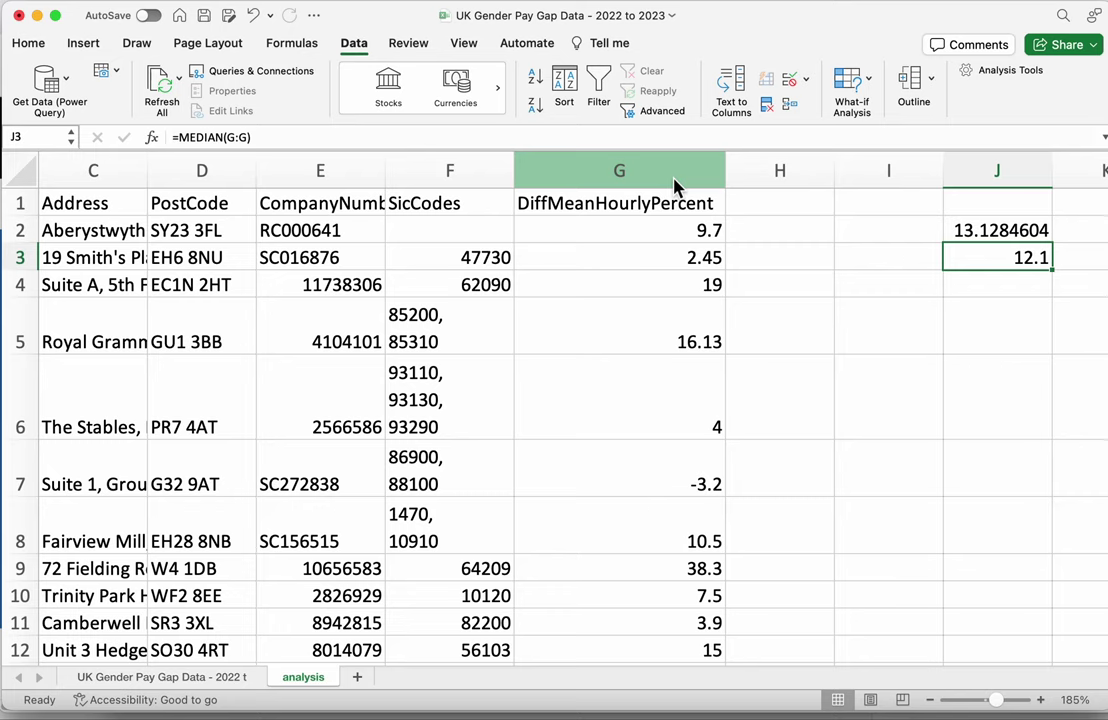
Calculate the mode of the entire DiffMeanHourlyPercent column in cell J4 with =MODE(G:G)
key("Down")
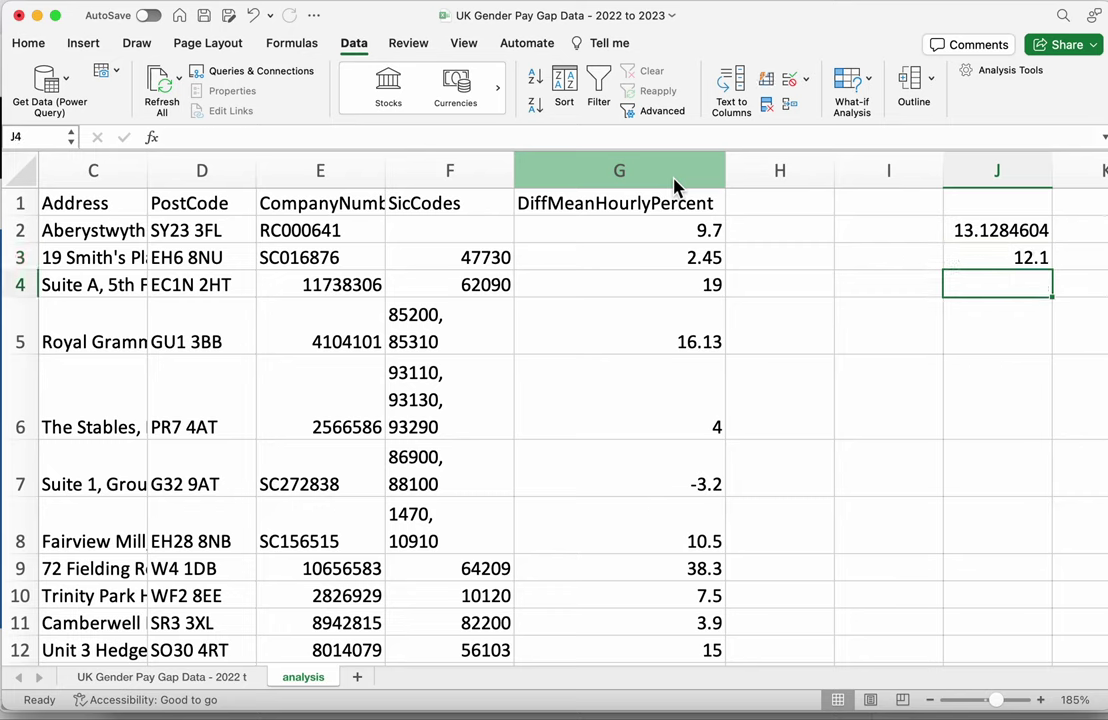
type("=MODE")
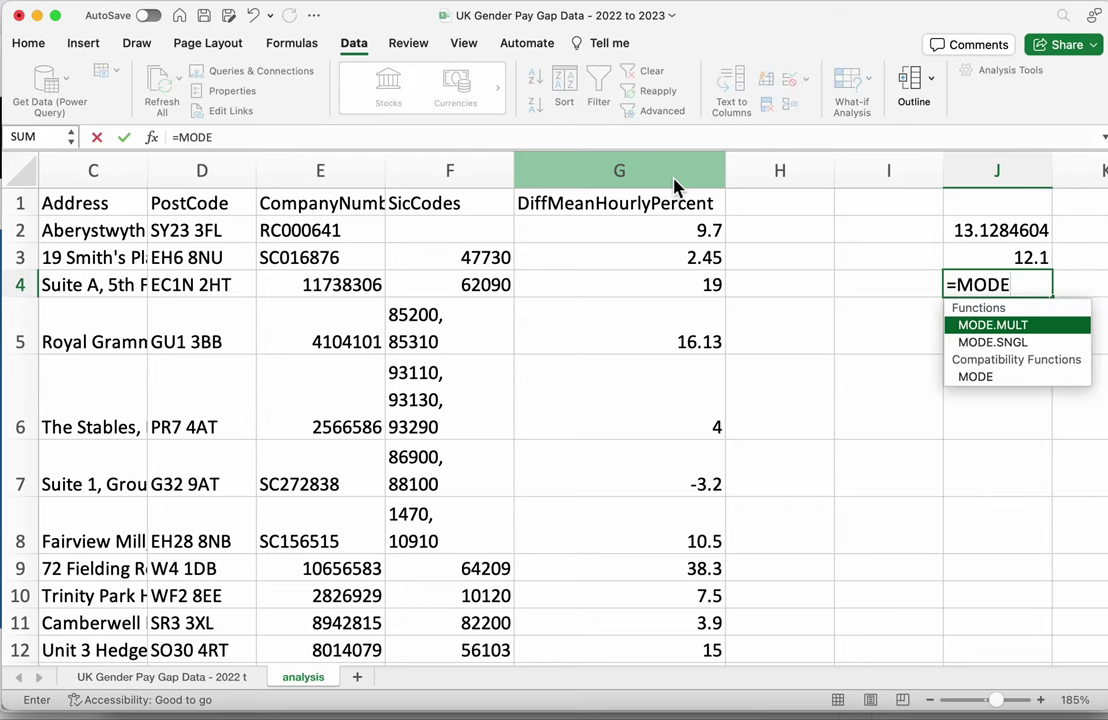
type("(")
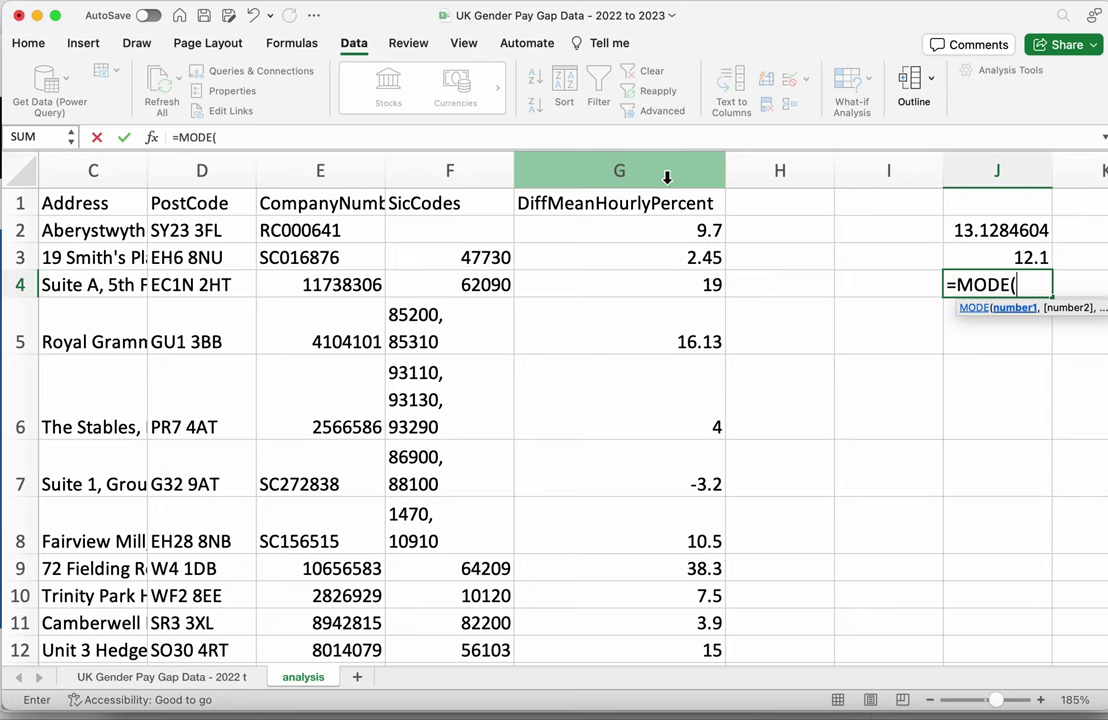
left_click(659, 170)
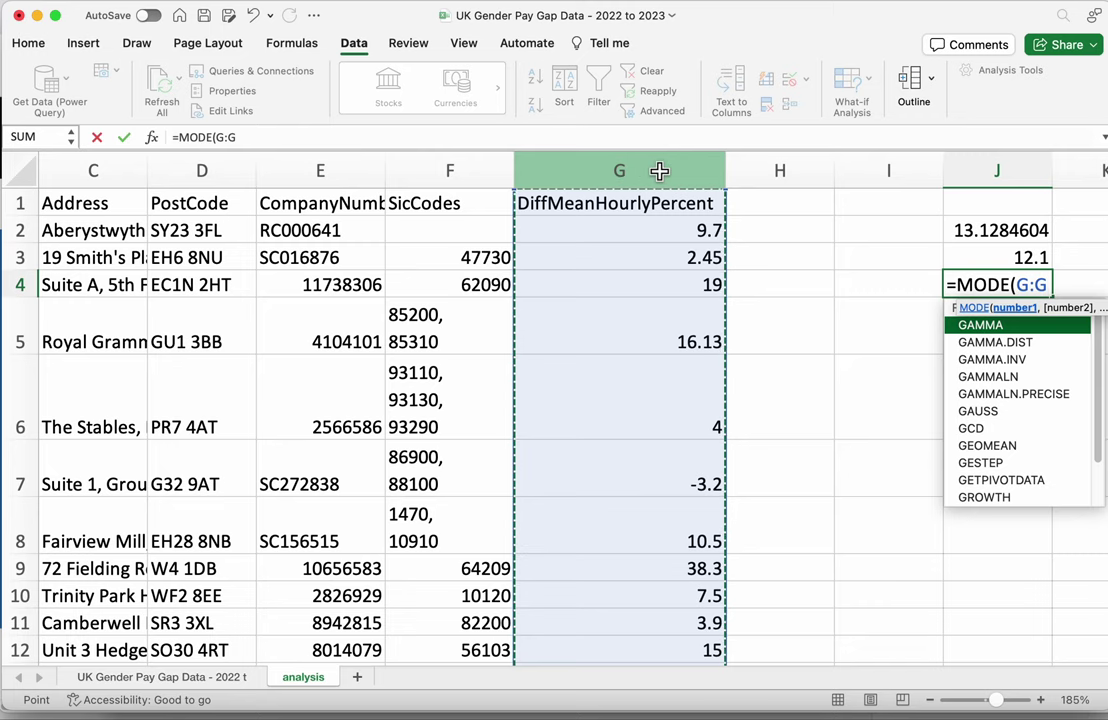
type(")")
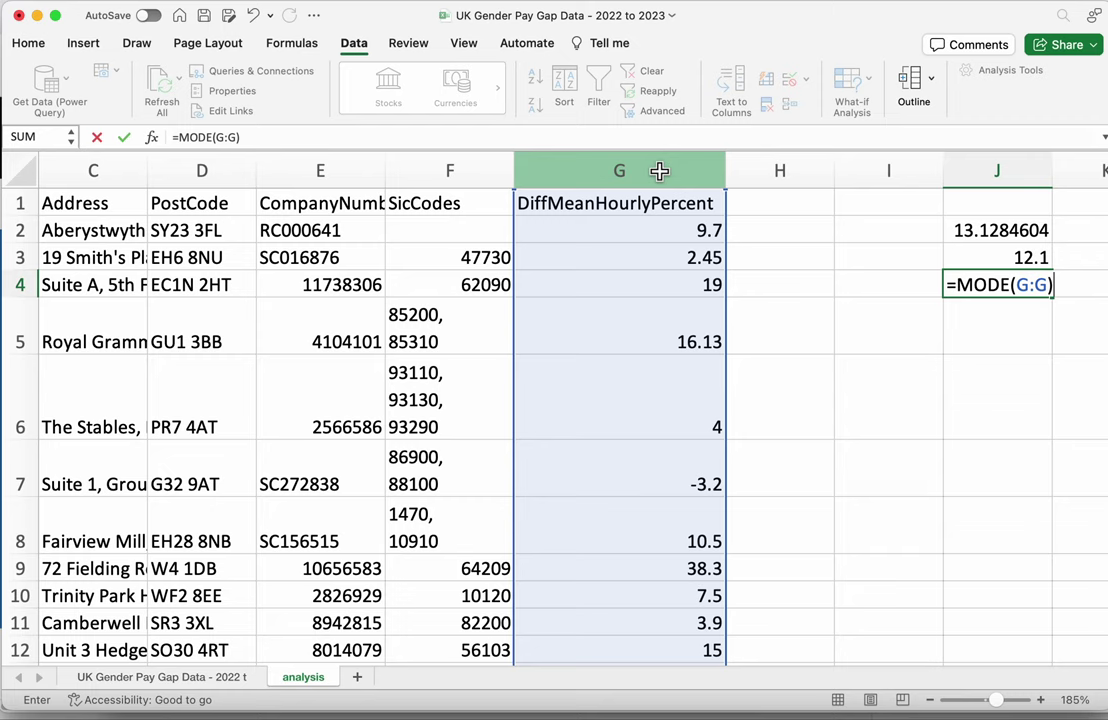
key("Return")
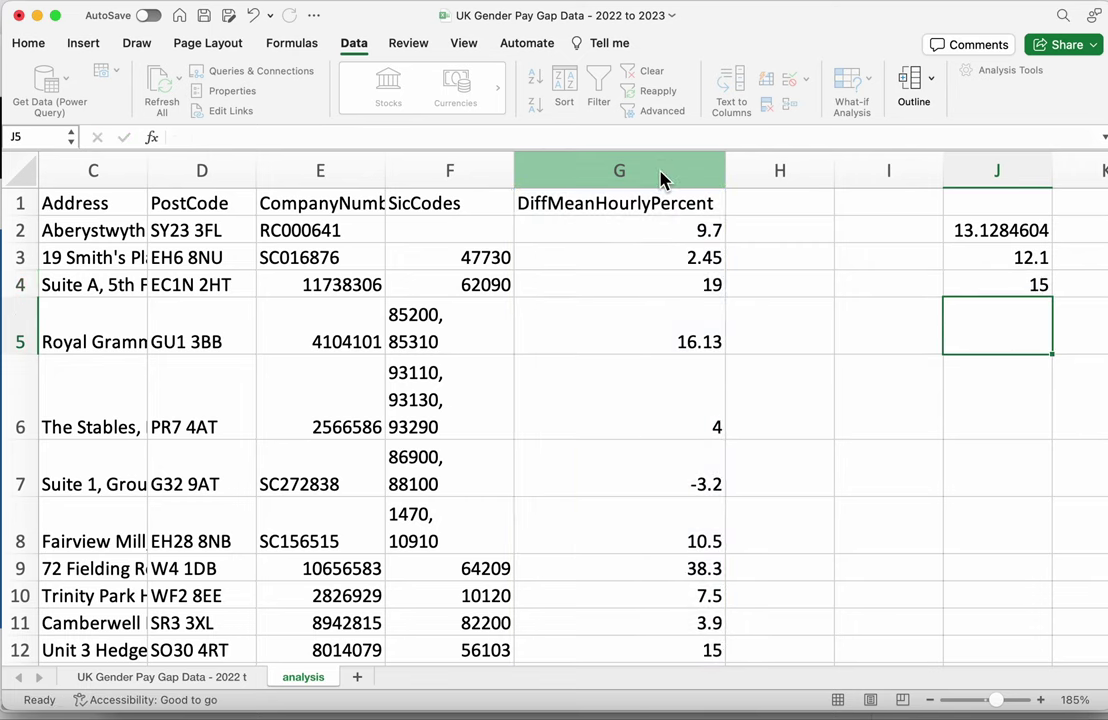
left_click(1004, 292)
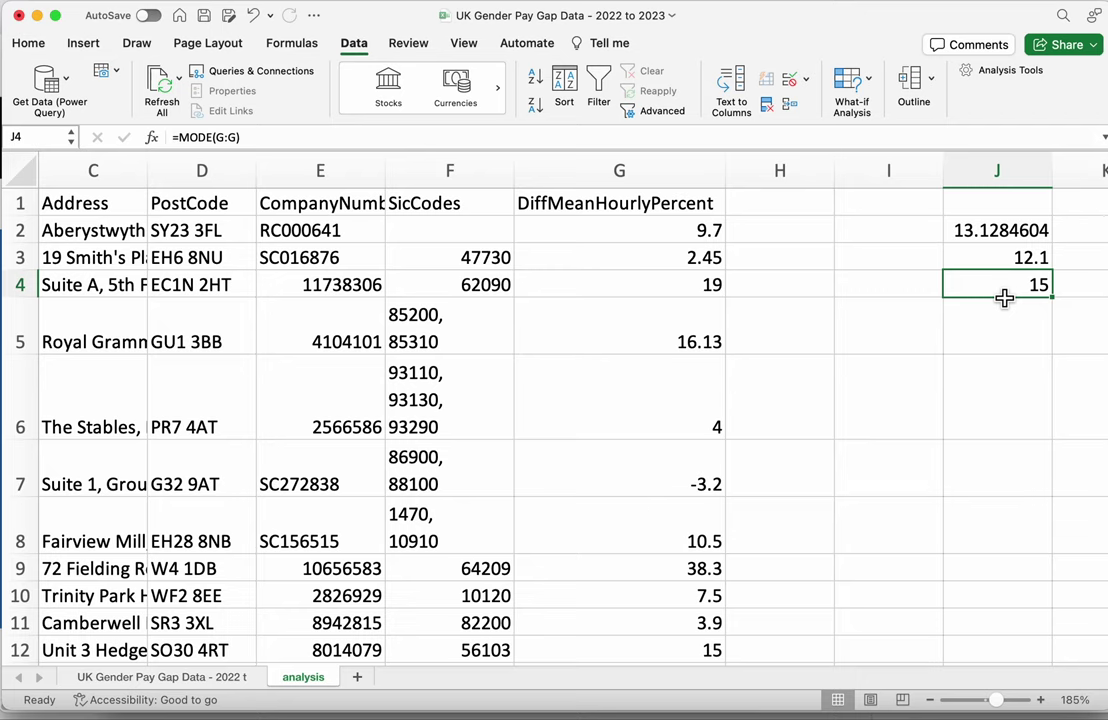
Count the numeric entries in the whole SicCodes column in cell J5 with =COUNT(F:F)
key("Down")
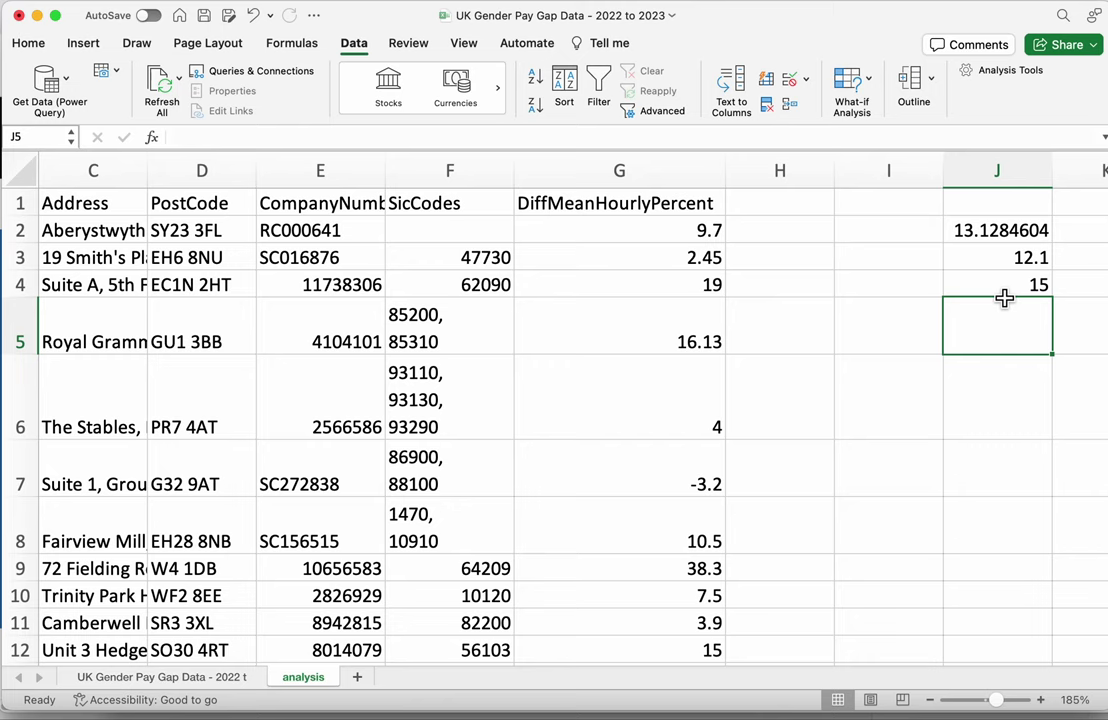
type("=")
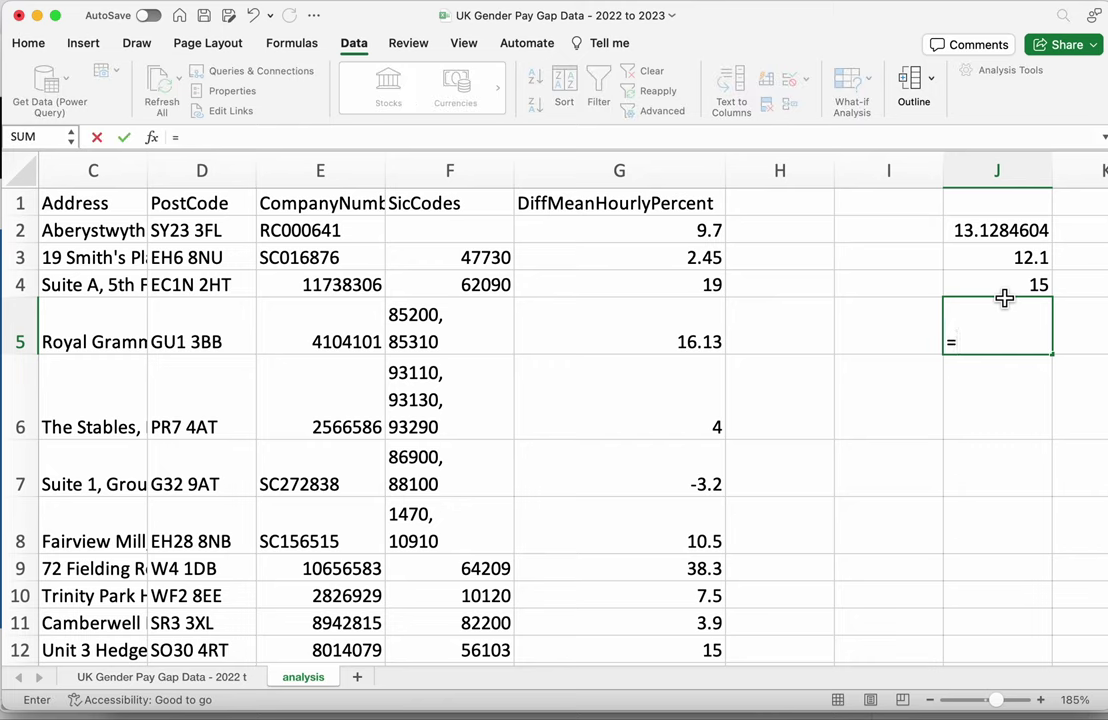
type("COUNT")
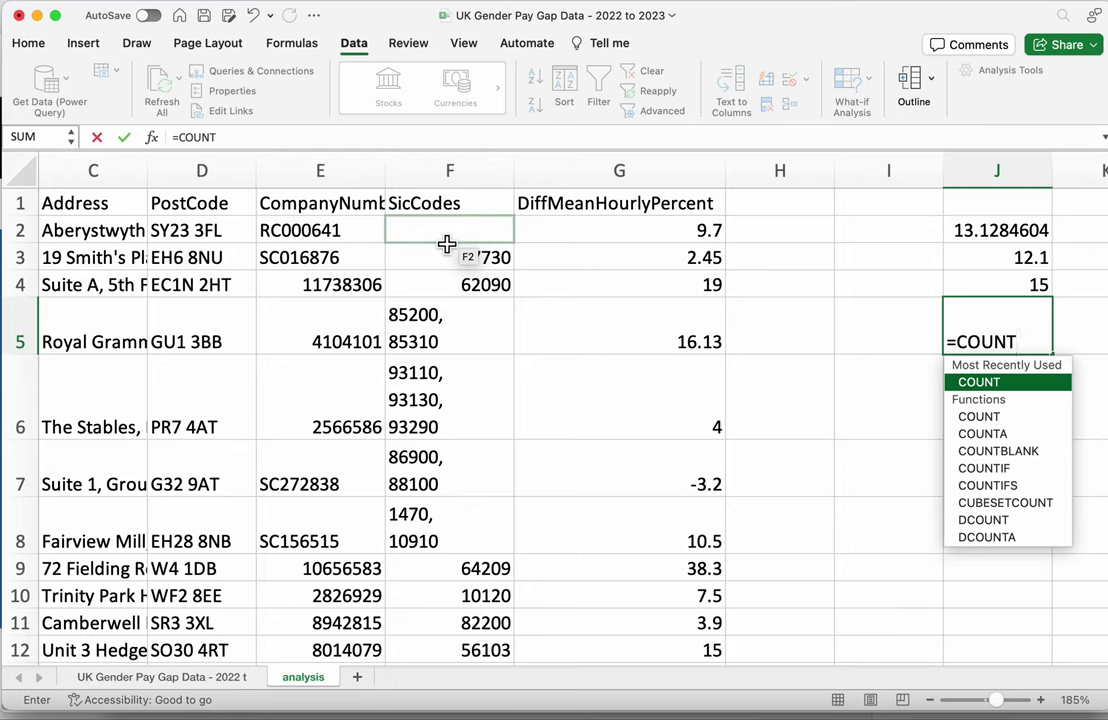
type("(")
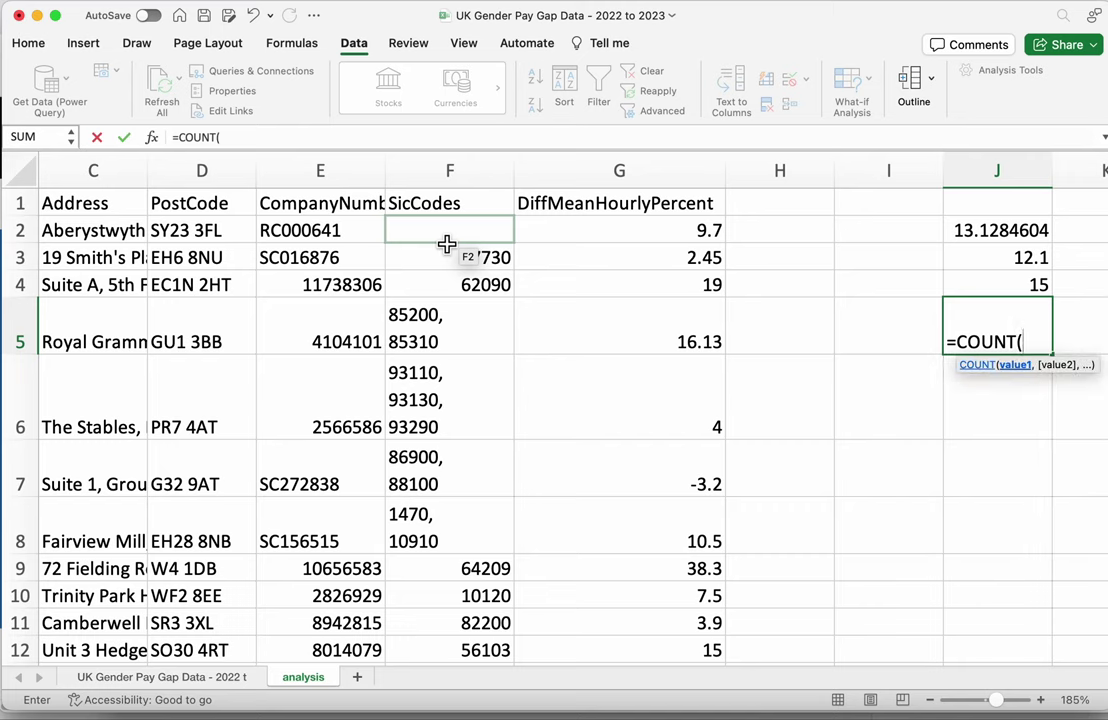
left_click(473, 178)
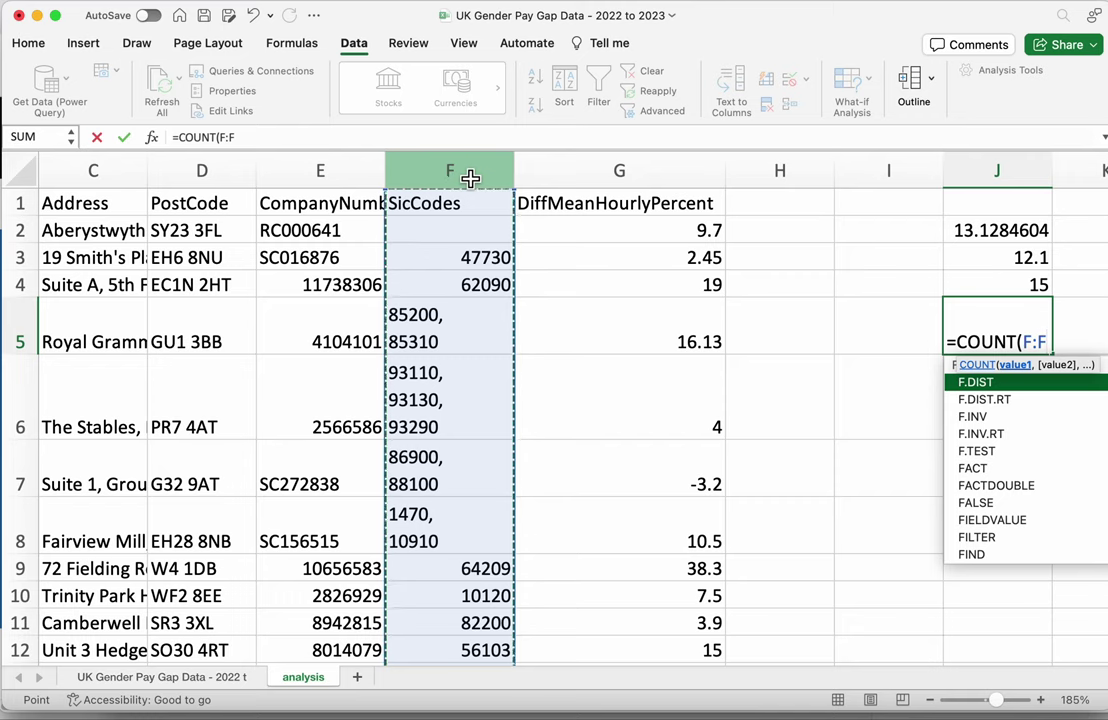
type(")")
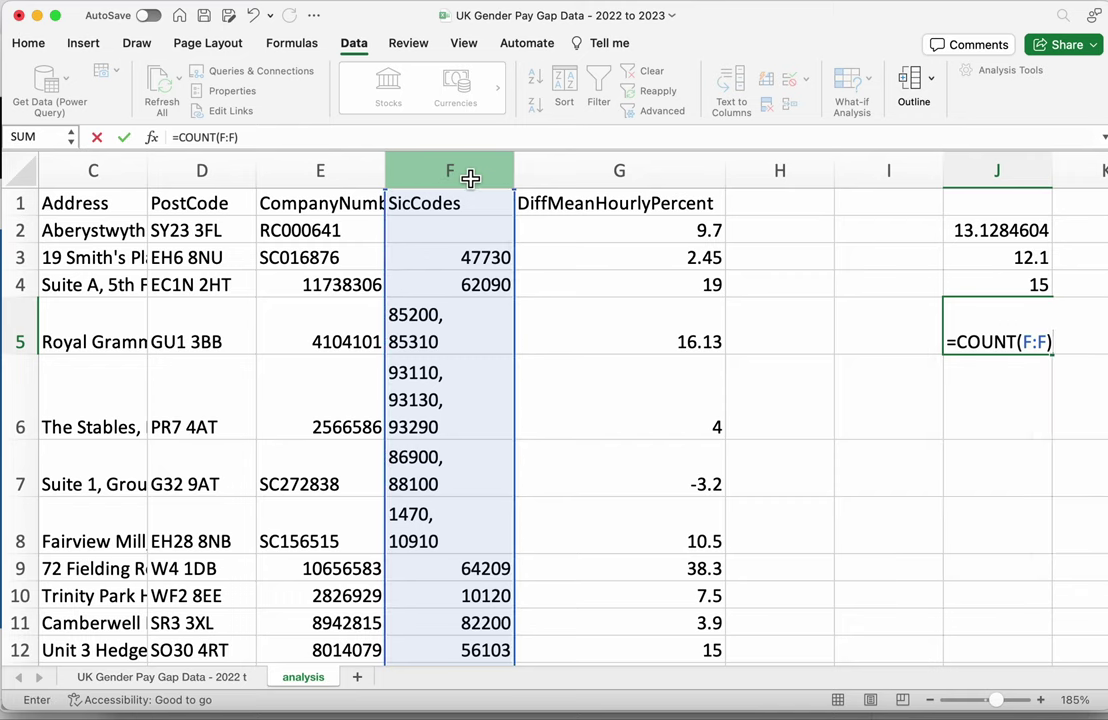
key("Return")
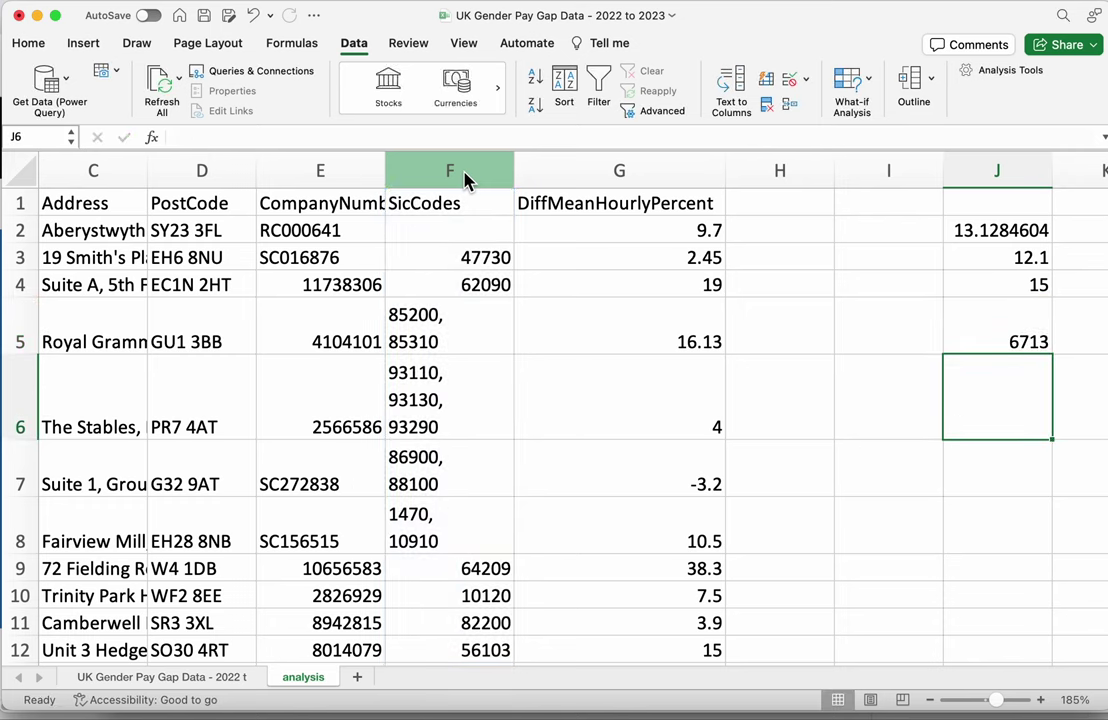
key("Up")
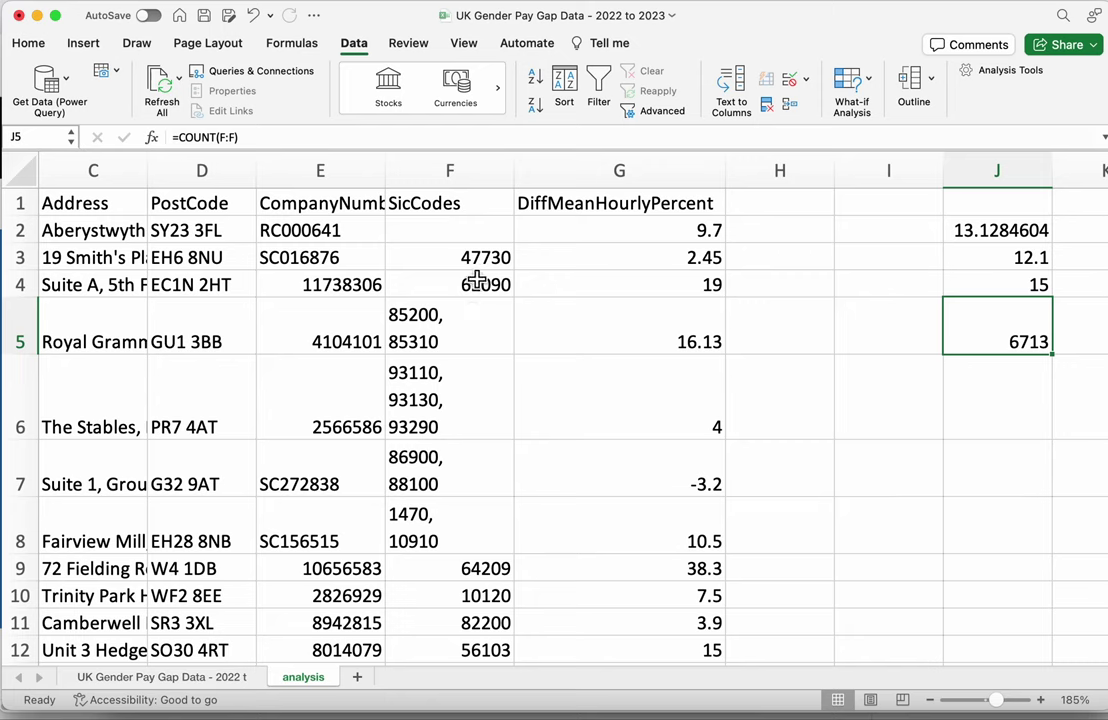
Count the blank cells in the whole SicCodes column in cell J6 with =COUNTBLANK(F:F)
left_click(996, 400)
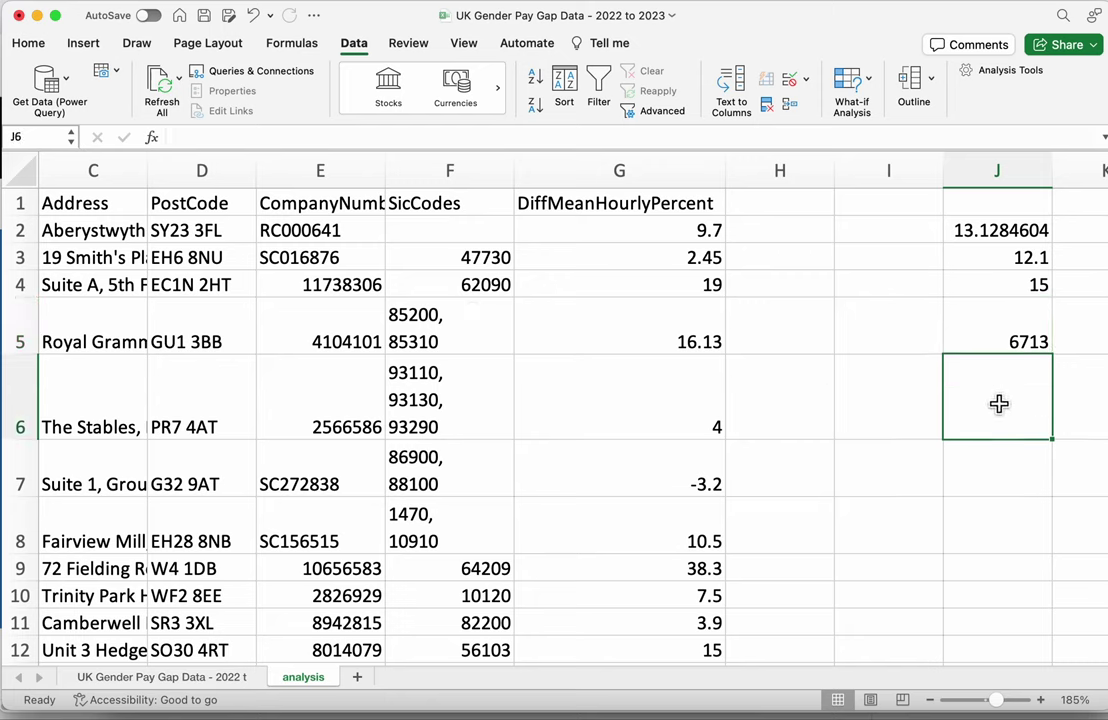
type("=c")
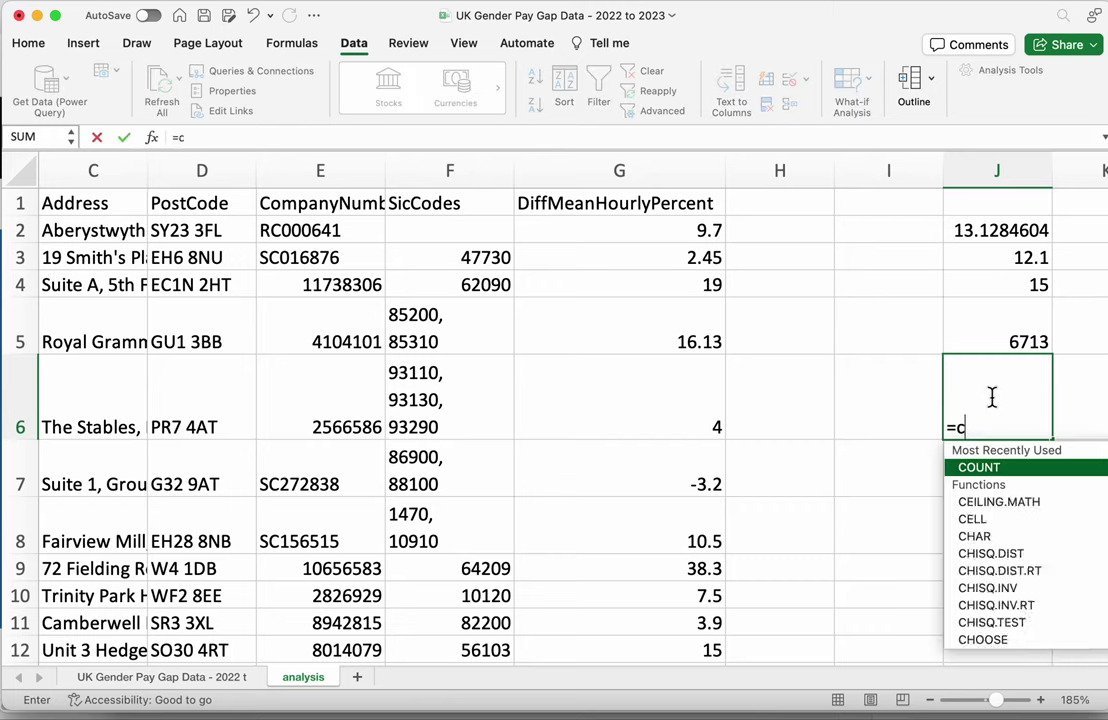
type("ountblank")
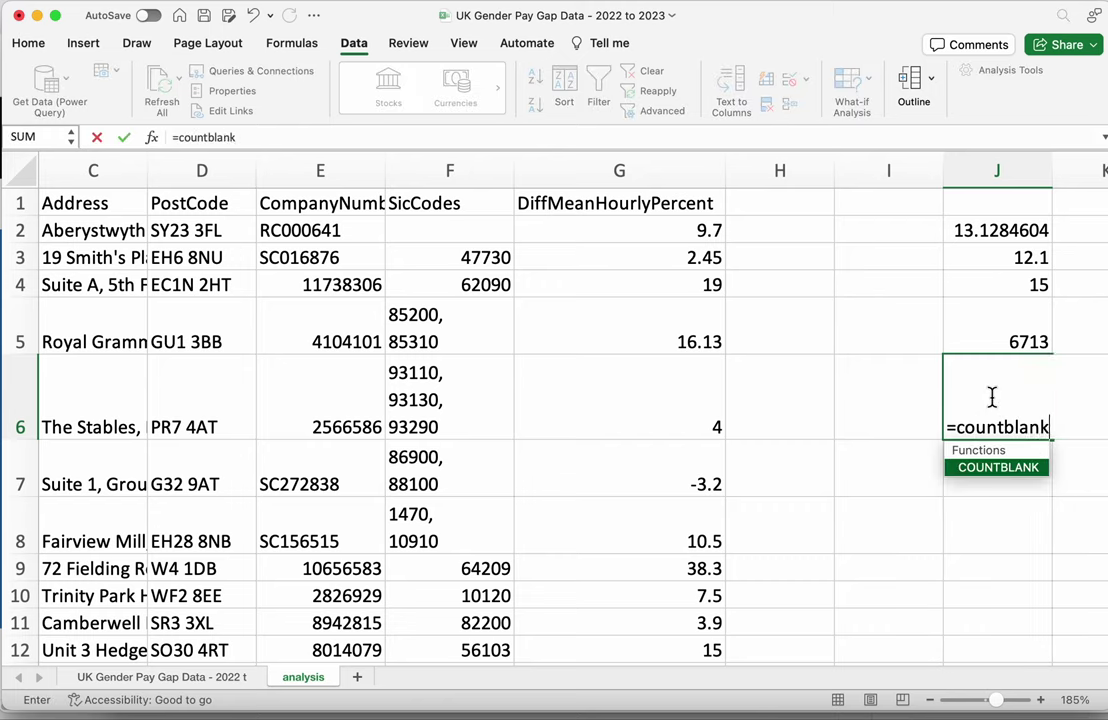
type("(")
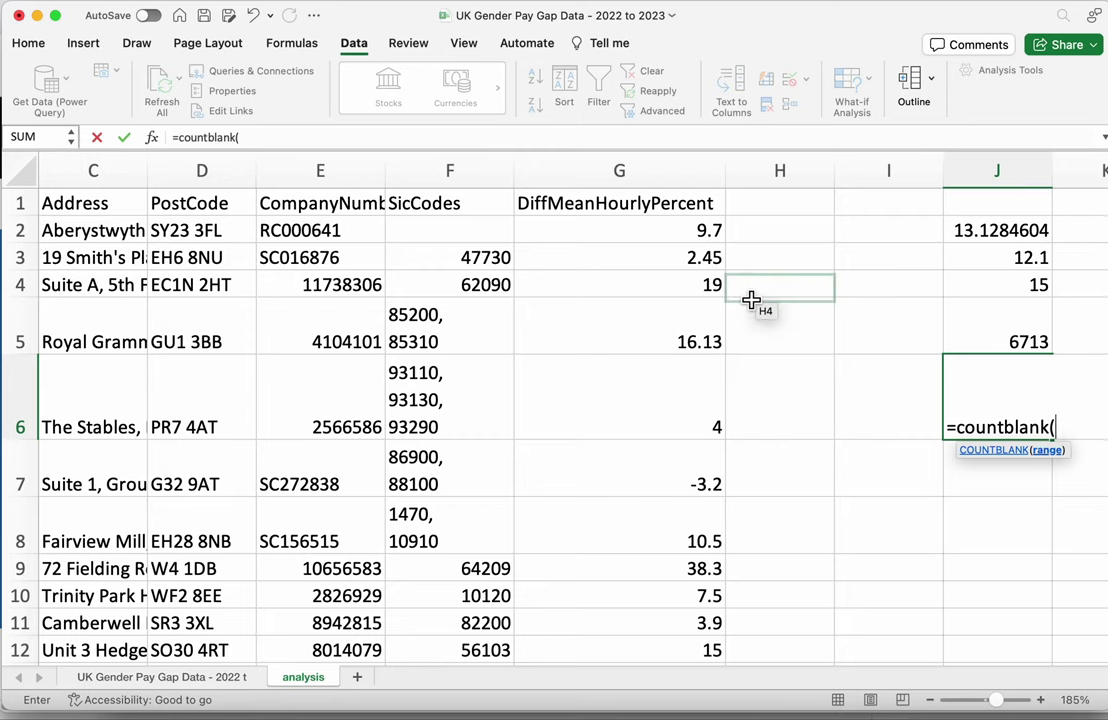
left_click(457, 176)
type(")")
key("Return")
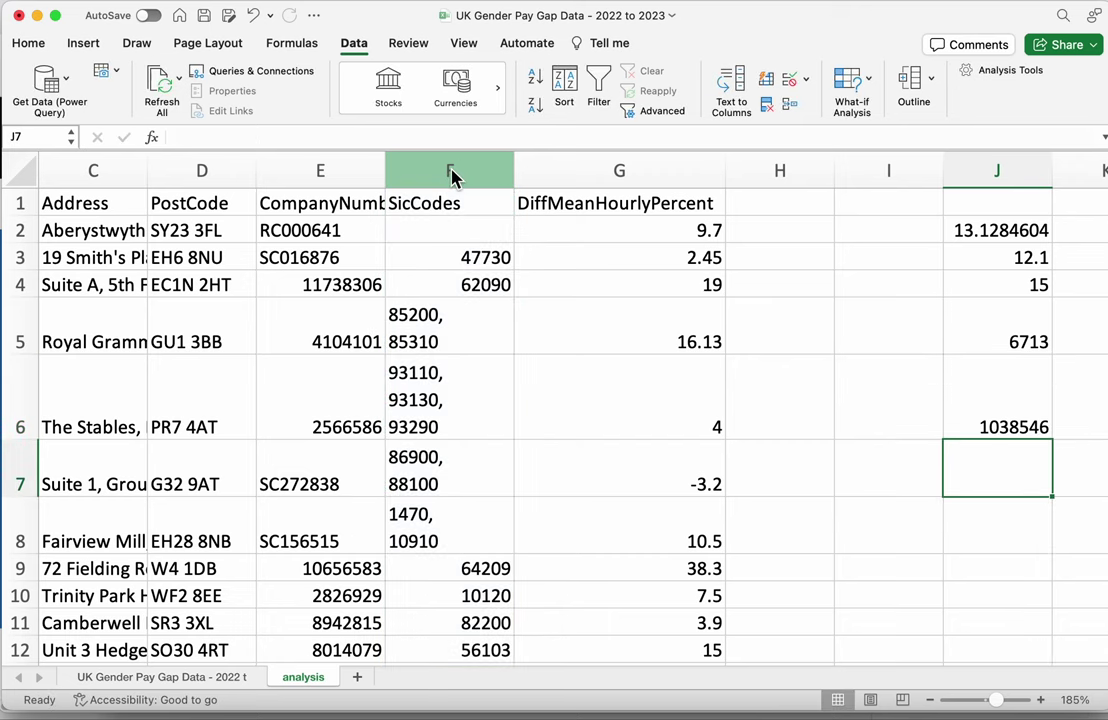
key("Up")
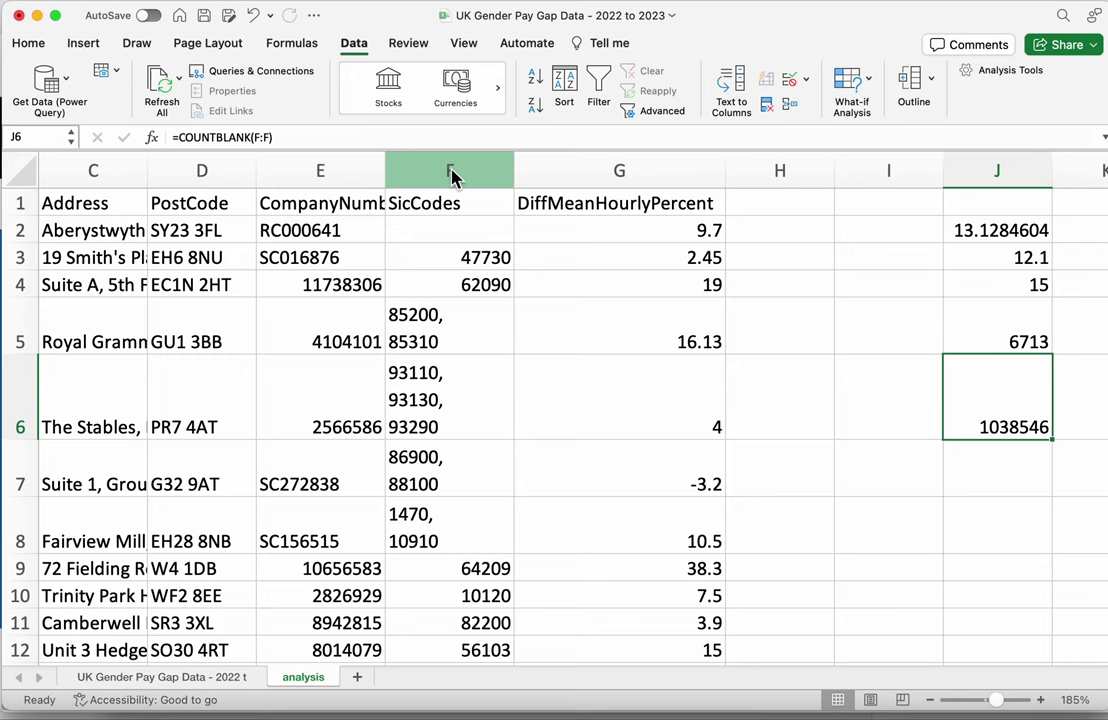
Start a new COUNTBLANK formula in cell J6 and find the last filled row of the EmployerName column for its range
type("=countbla")
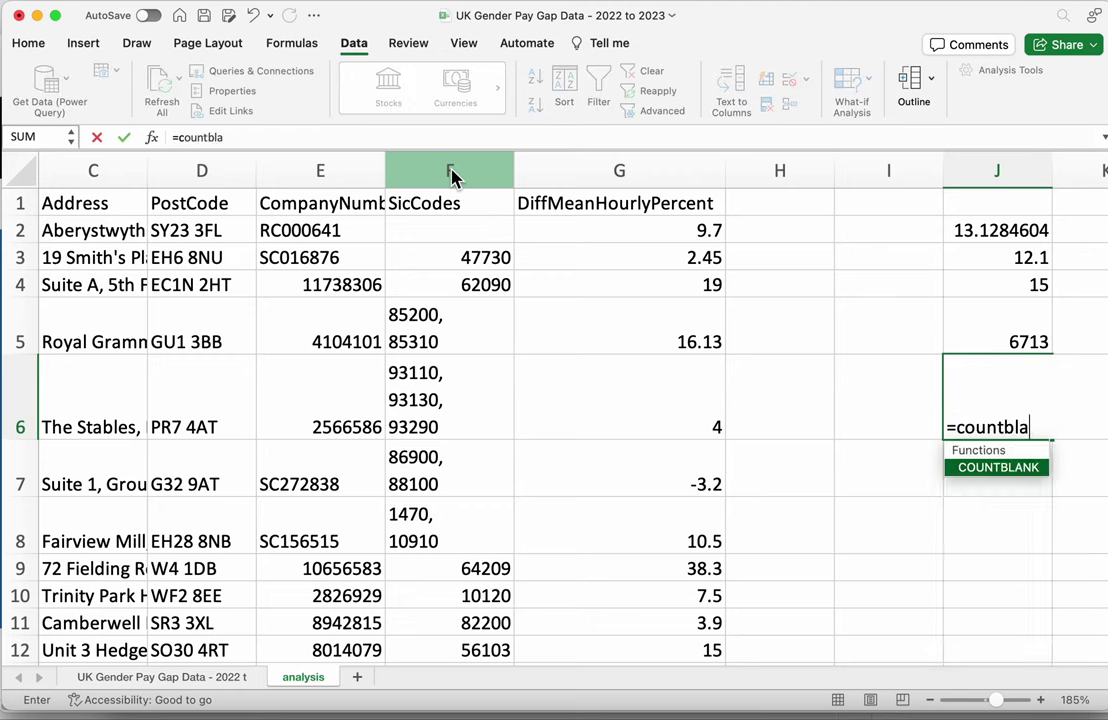
type("nk(")
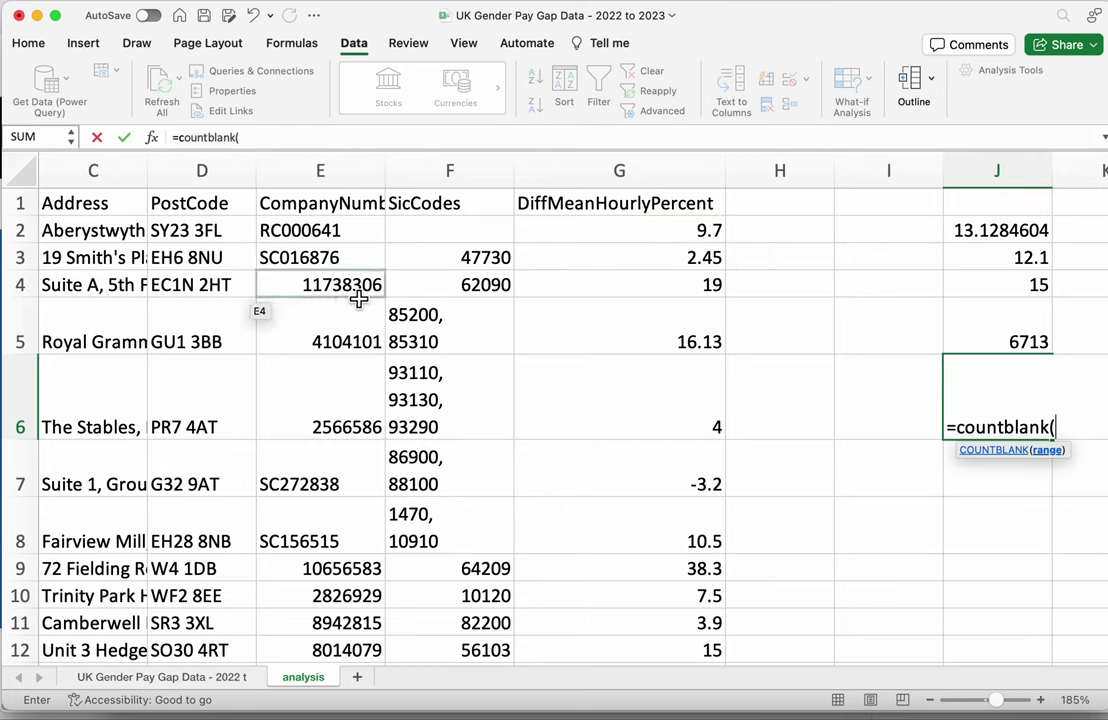
left_click(104, 214)
key("Left")
key("Left")
key("super+Down")
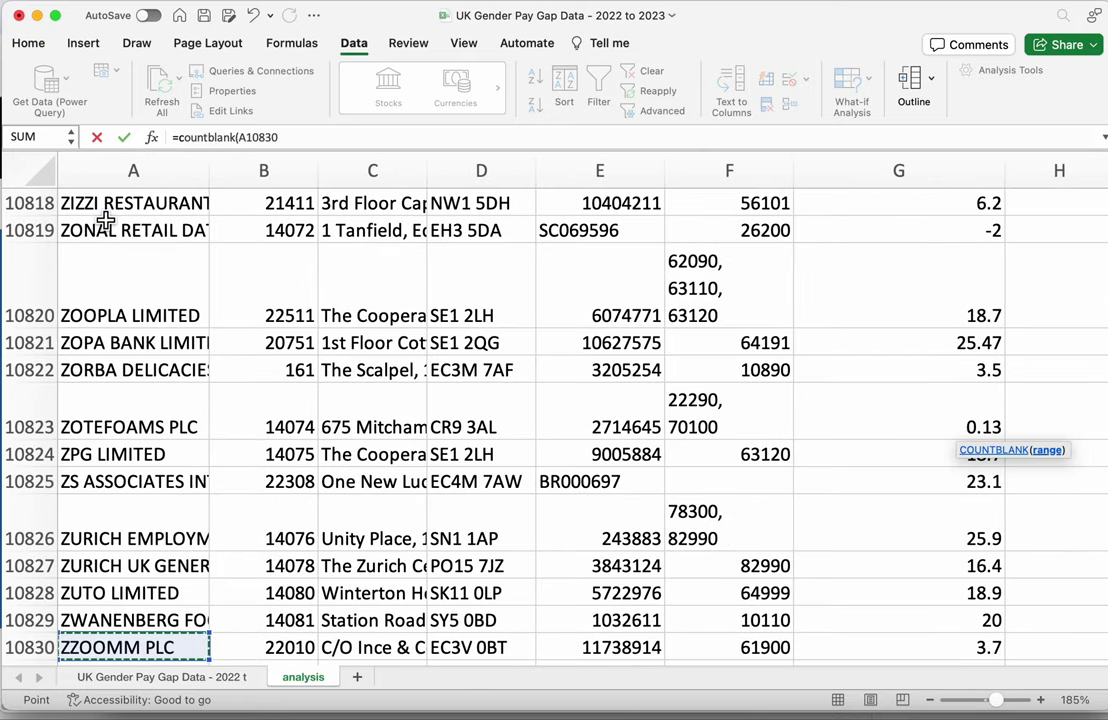
Complete the blank count in cell J6 as =COUNTBLANK(F2:F10830), limiting it to the SicCodes data rows
key("super+Up")
key("super+Right")
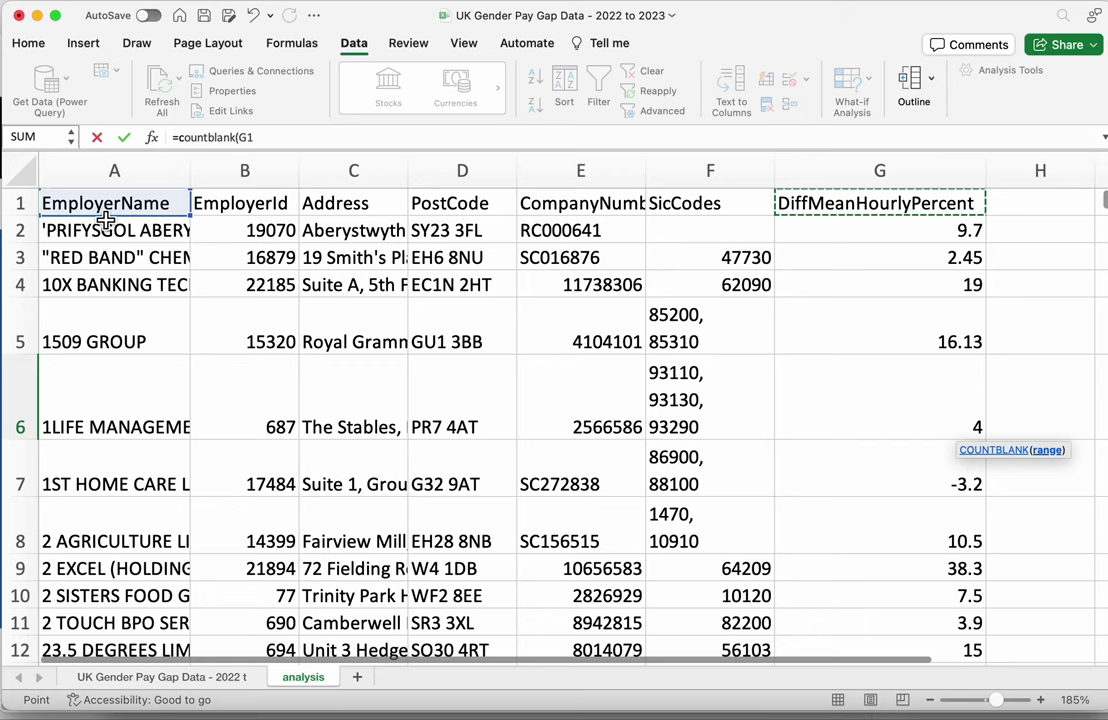
key("Right")
key("Right")
key("Right")
key("Down")
key("Down")
key("Down")
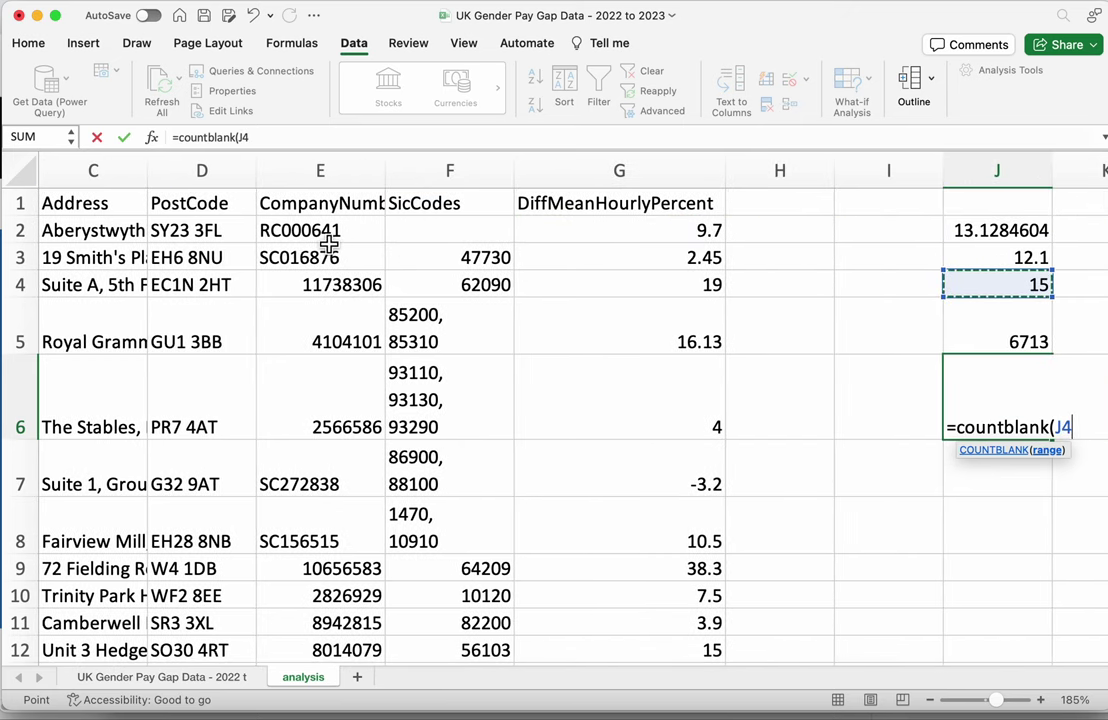
left_click(436, 230)
left_click(296, 136)
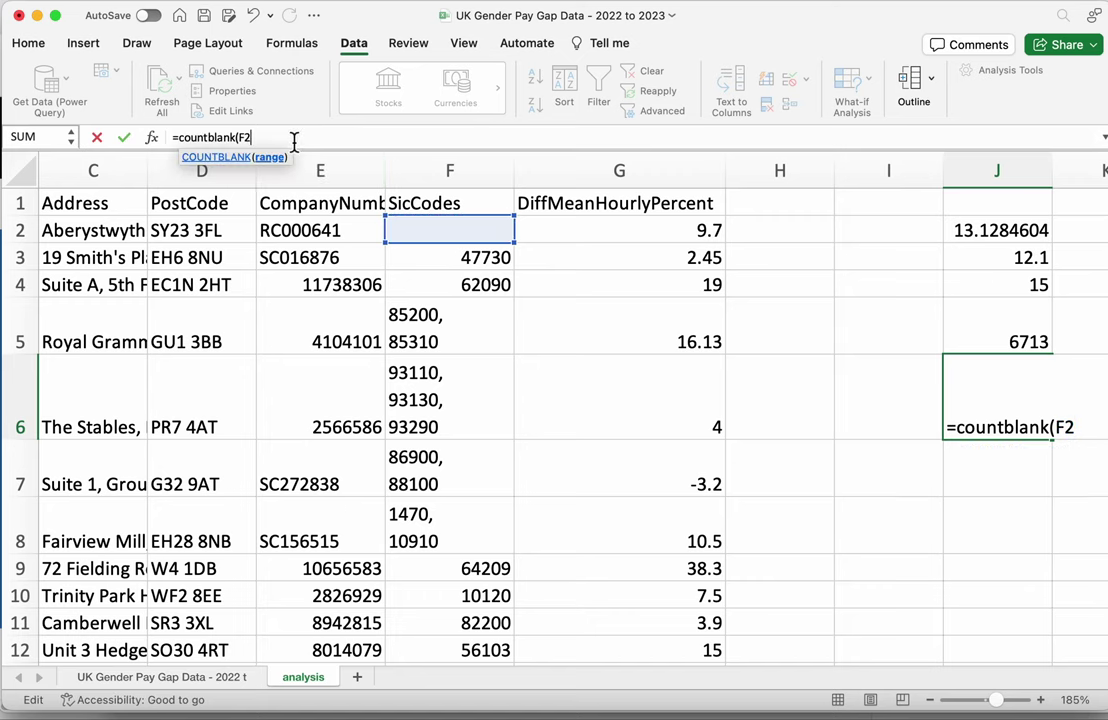
type(":F")
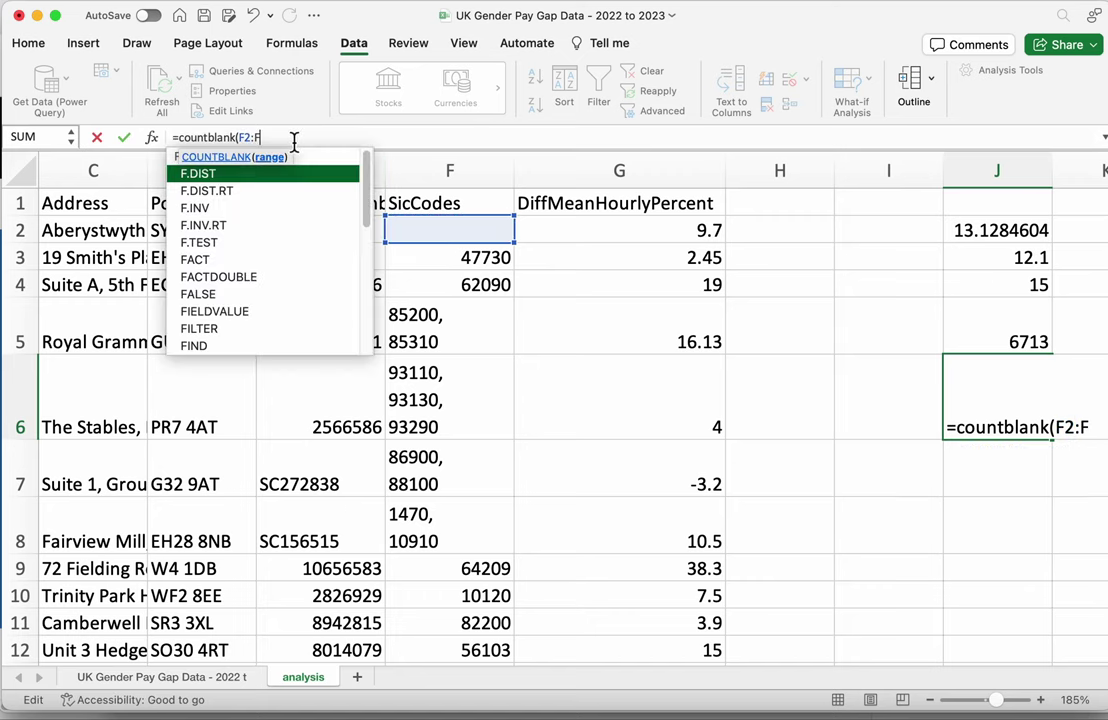
type("10830")
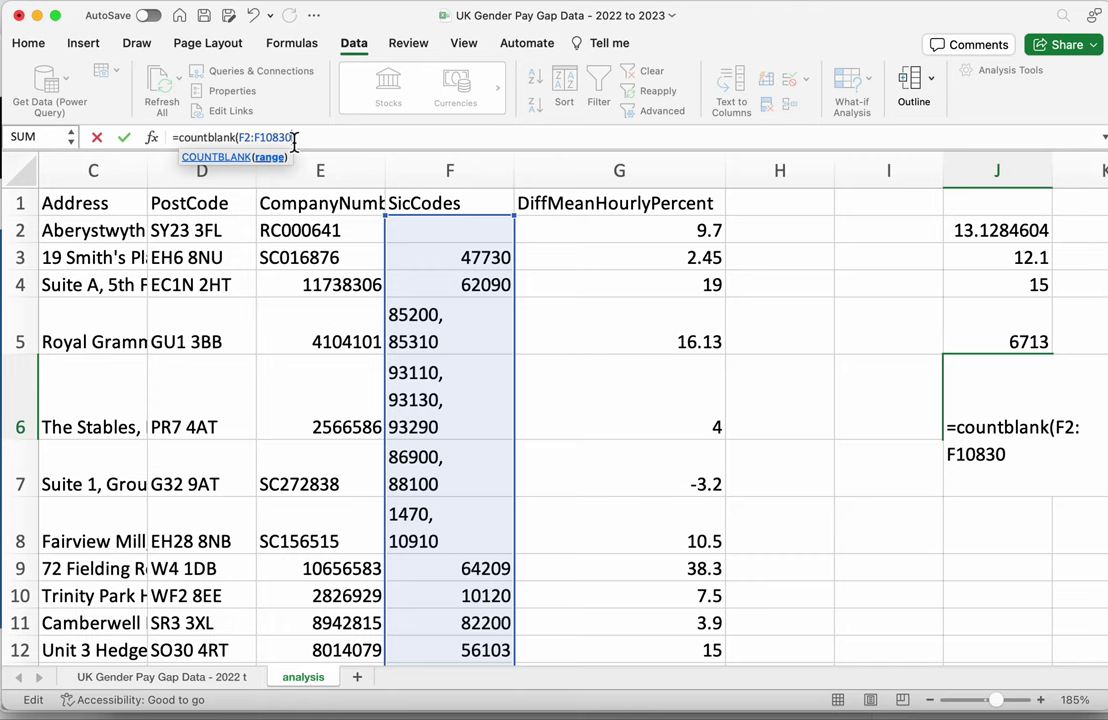
type(")")
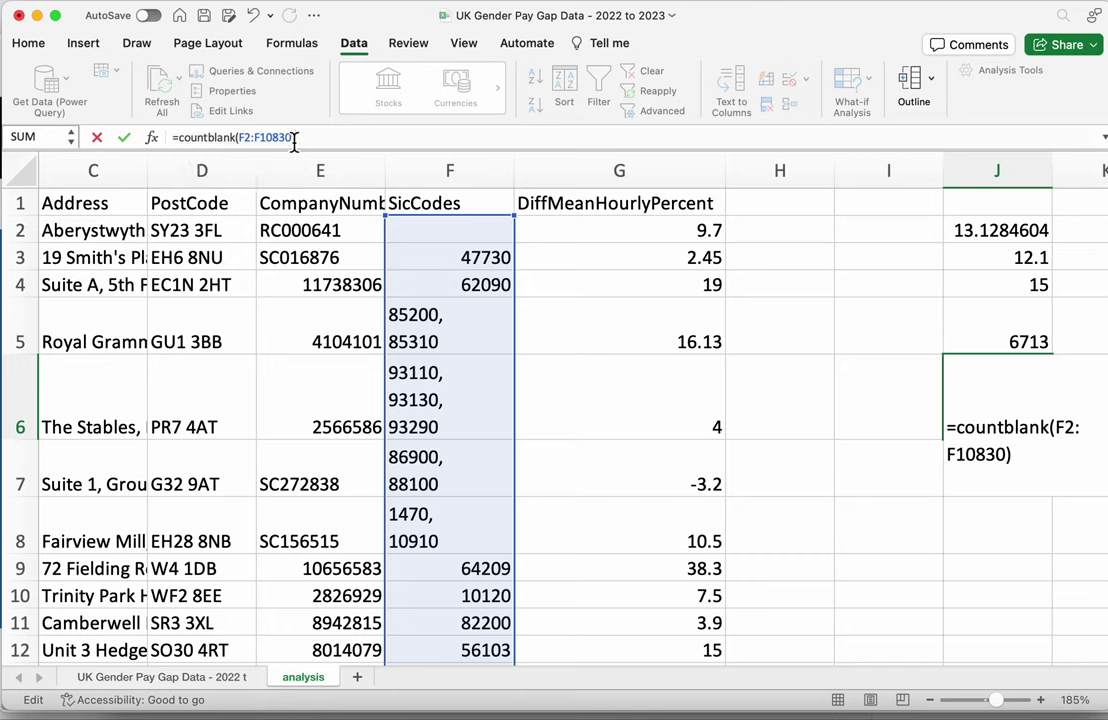
key("Return")
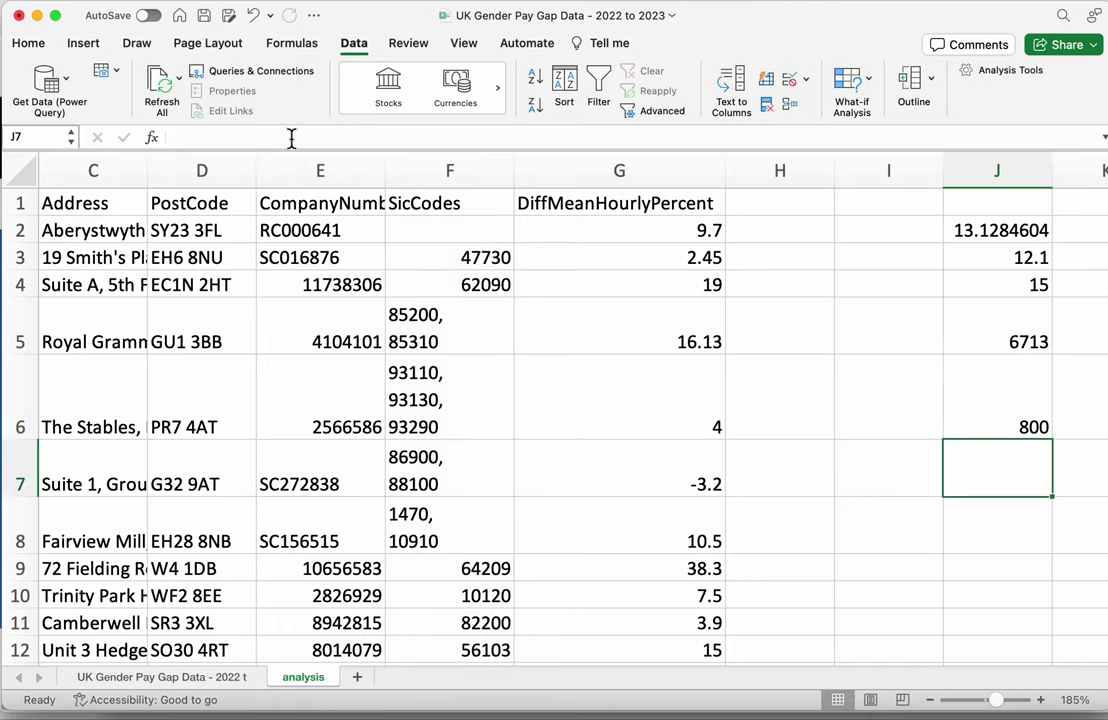
key("Up")
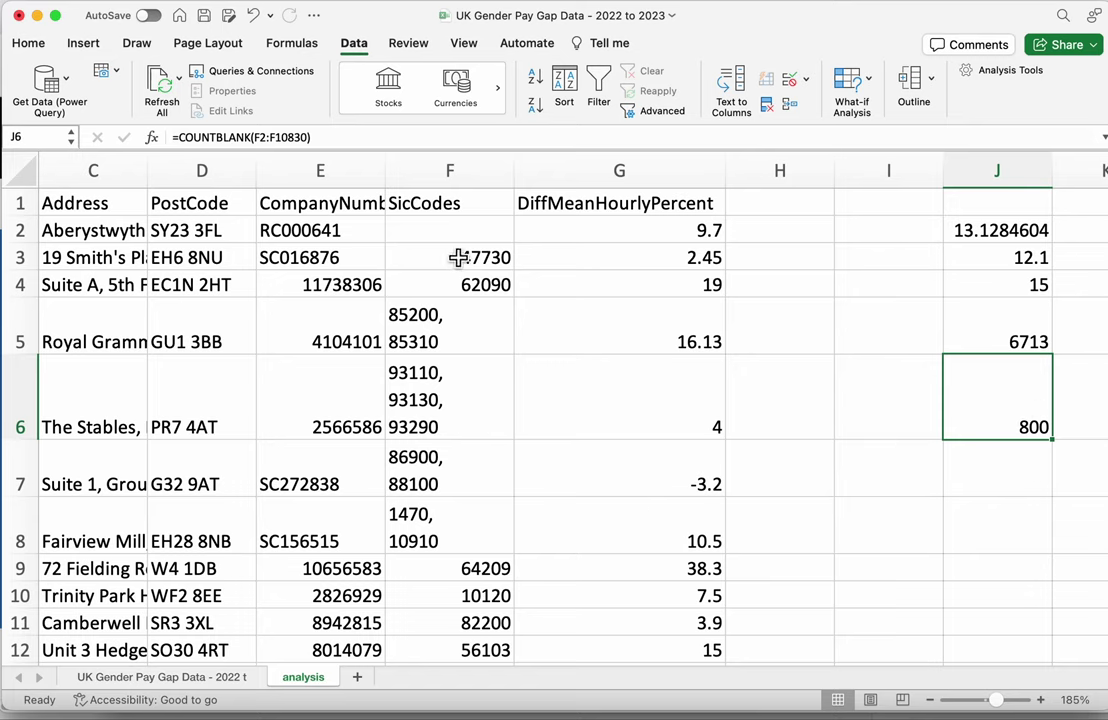
Examine the SicCodes cells F3 to F9, comparing single-code entries with those holding several comma-separated codes
left_click(452, 340)
left_click(452, 399)
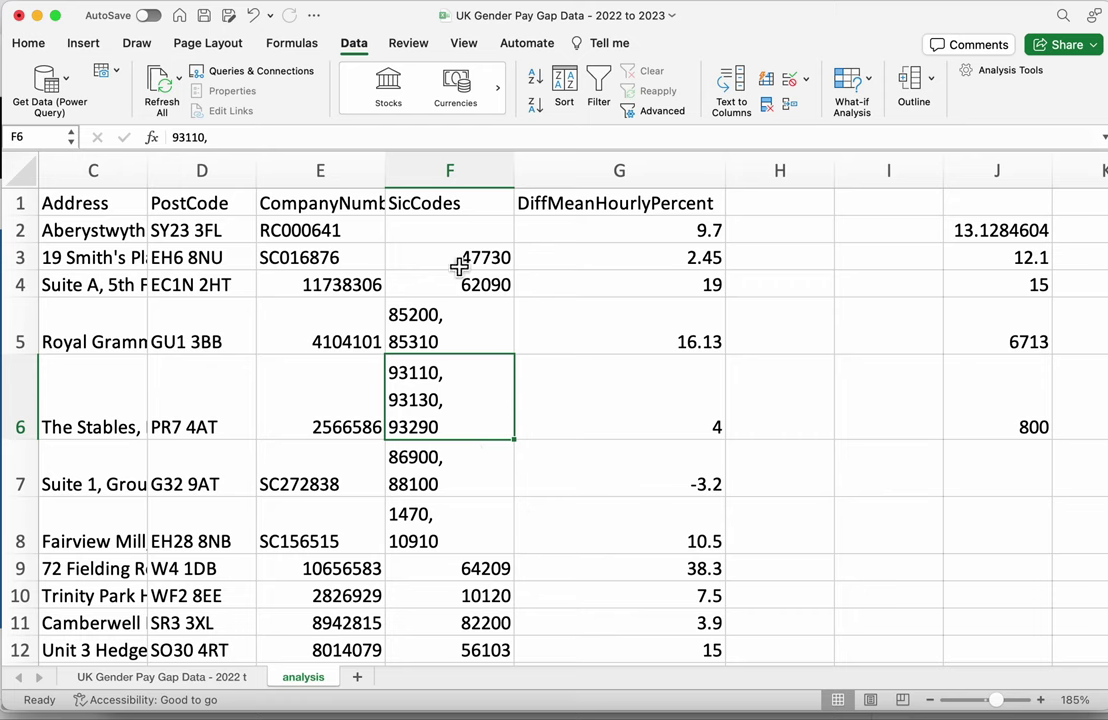
left_click_drag(456, 258, 463, 561)
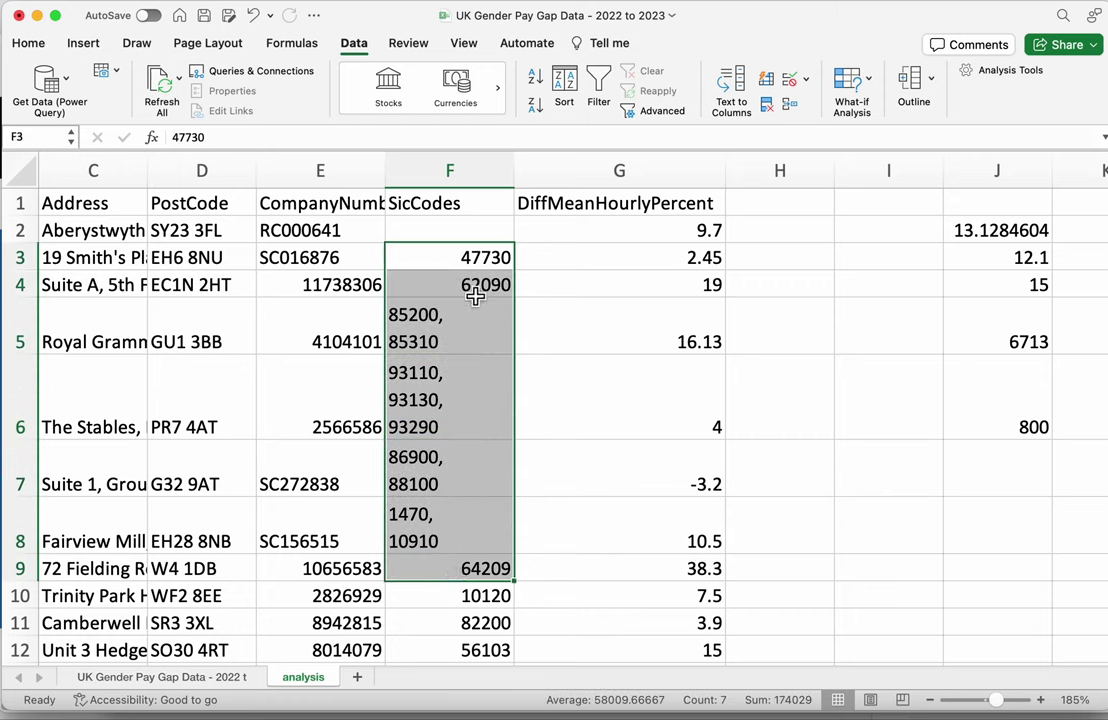
left_click(472, 258)
left_click(481, 288)
left_click(475, 258)
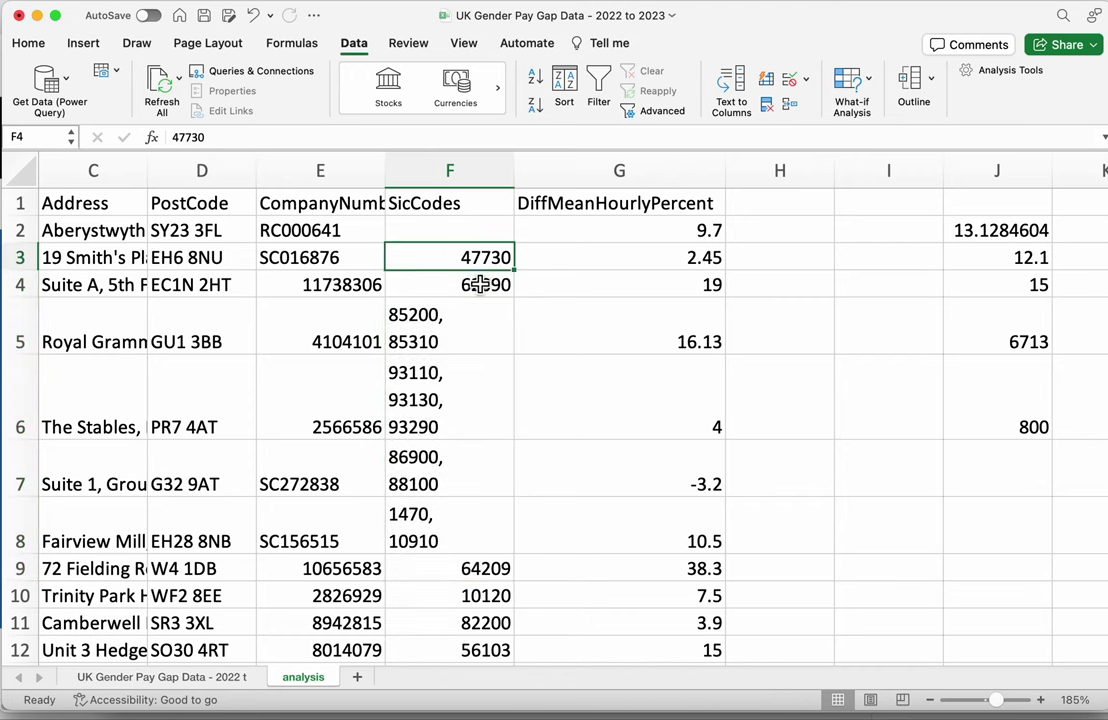
left_click(470, 288, "shift")
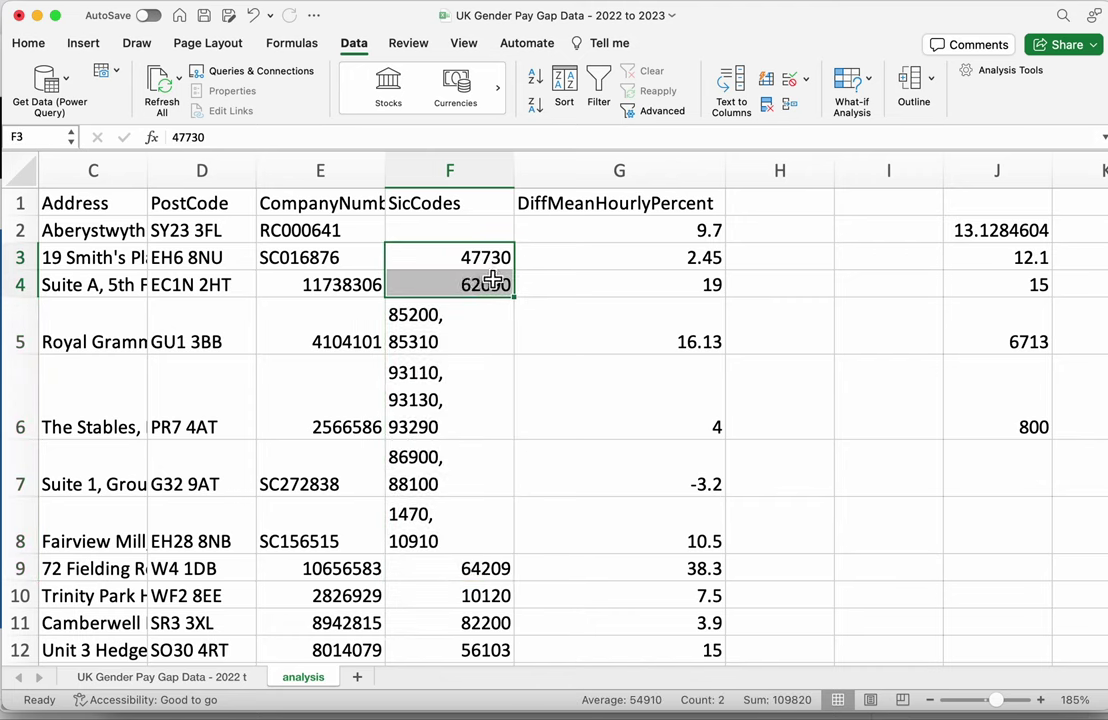
left_click(495, 263)
left_click(495, 290)
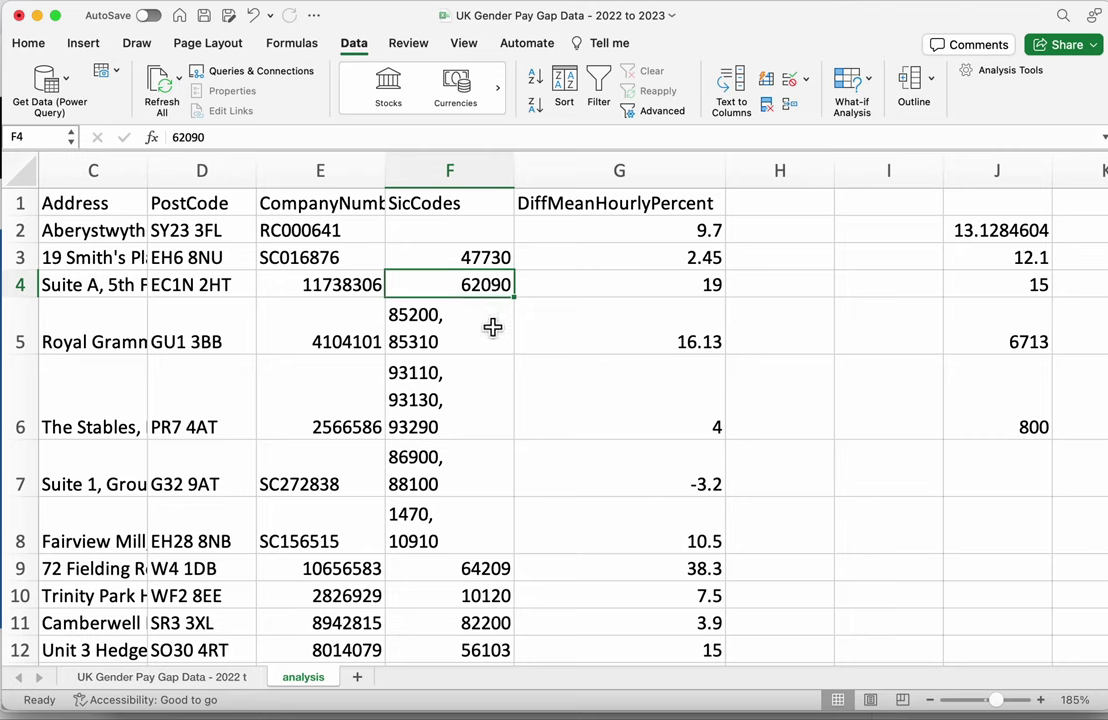
left_click(490, 328)
left_click(487, 400)
left_click(485, 473)
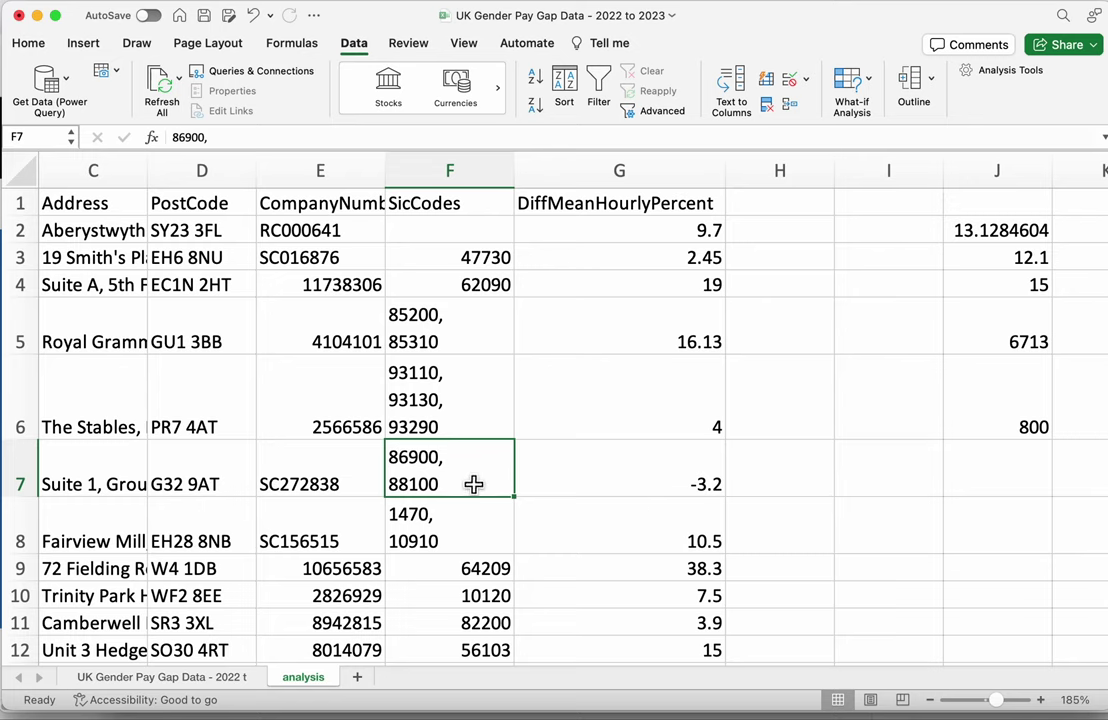
left_click(445, 328)
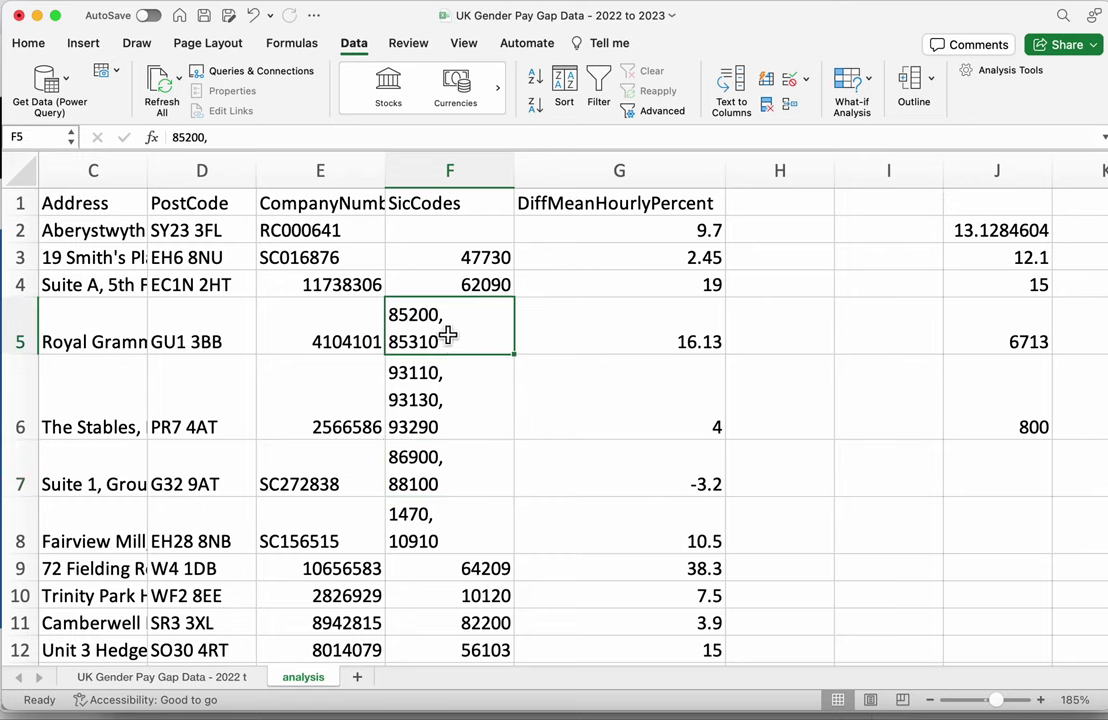
left_click(450, 378)
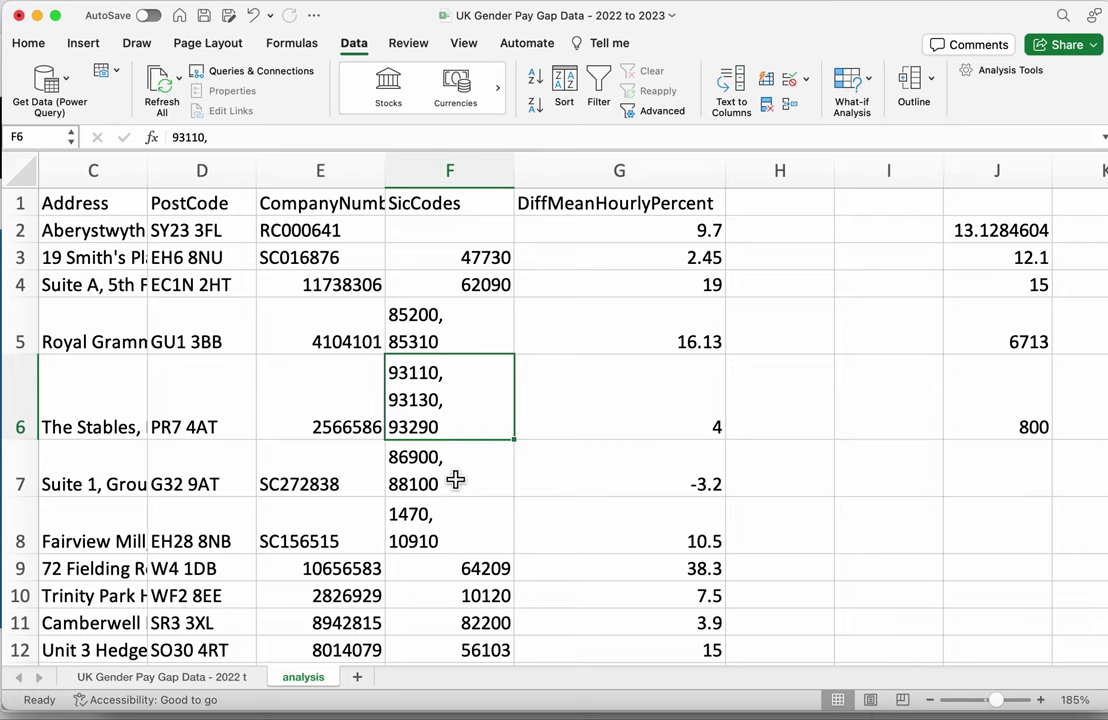
left_click(460, 518)
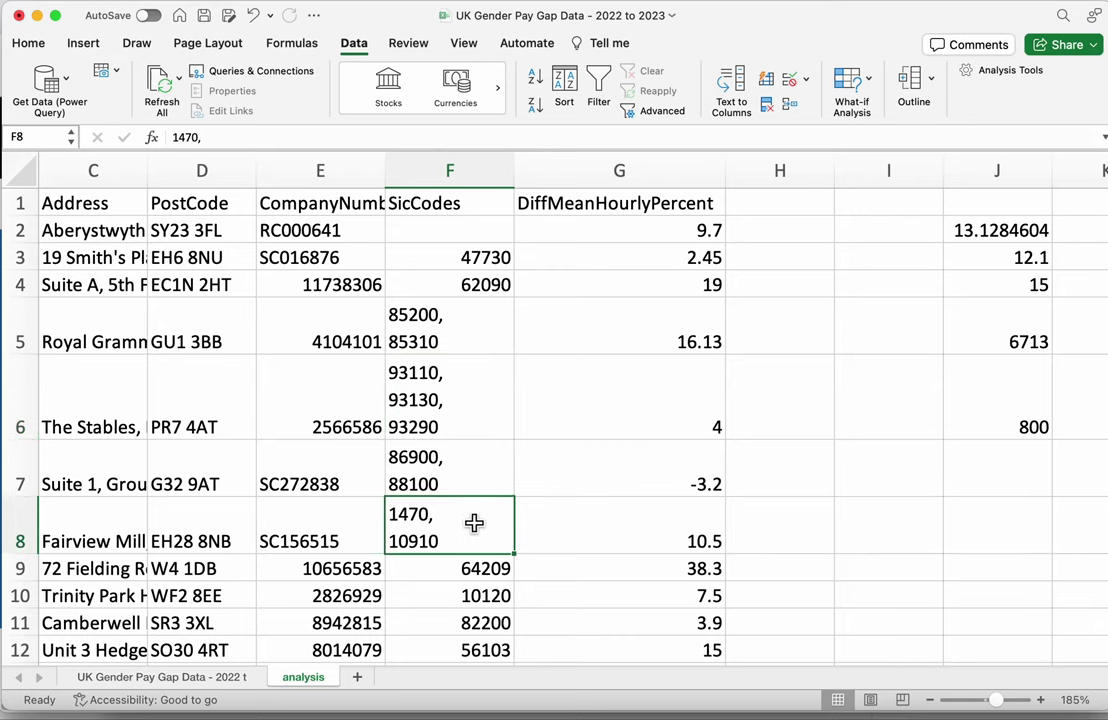
scroll(470, 524, "down", 1)
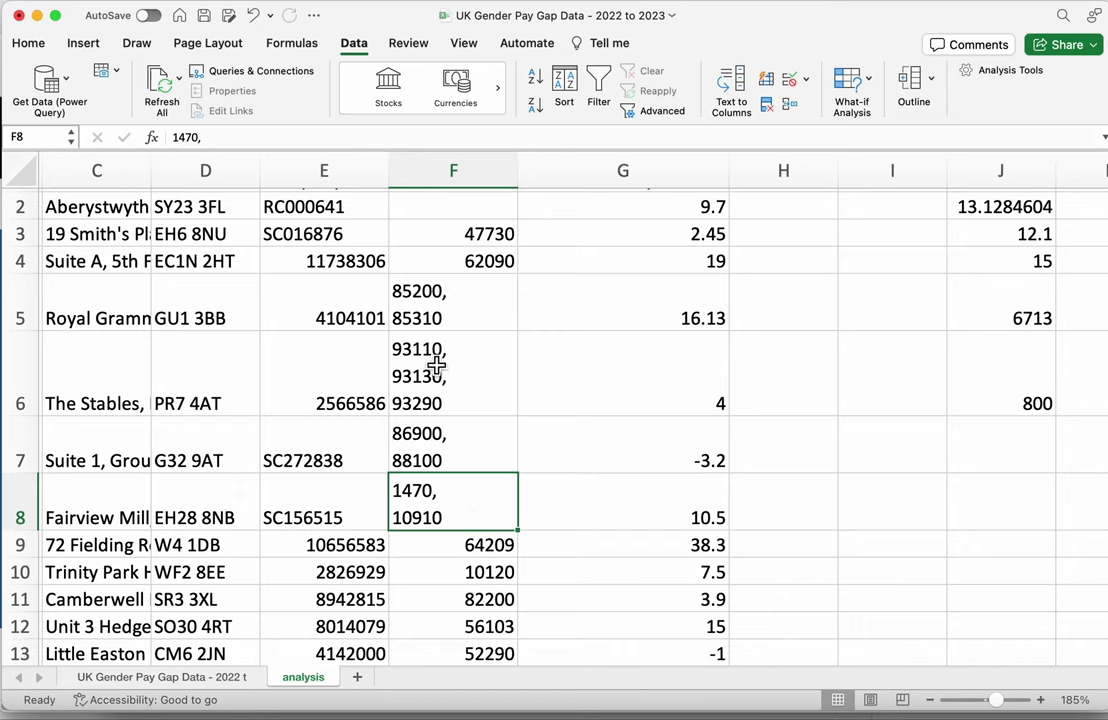
scroll(445, 380, "up", 1)
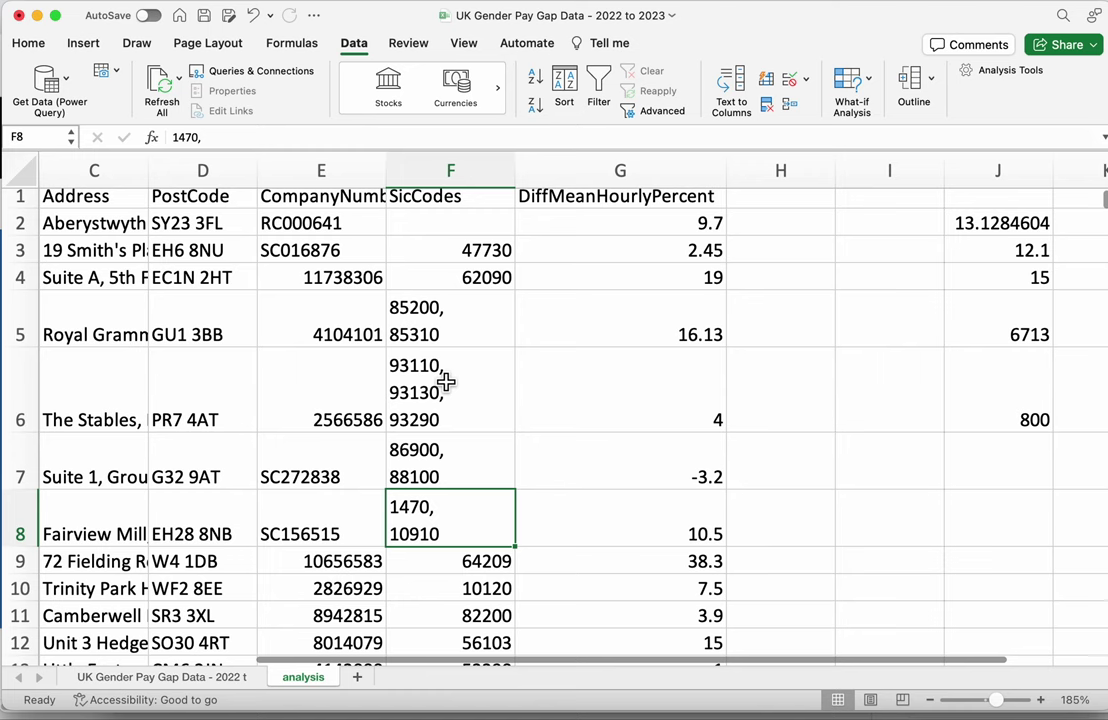
scroll(446, 380, "down", 1)
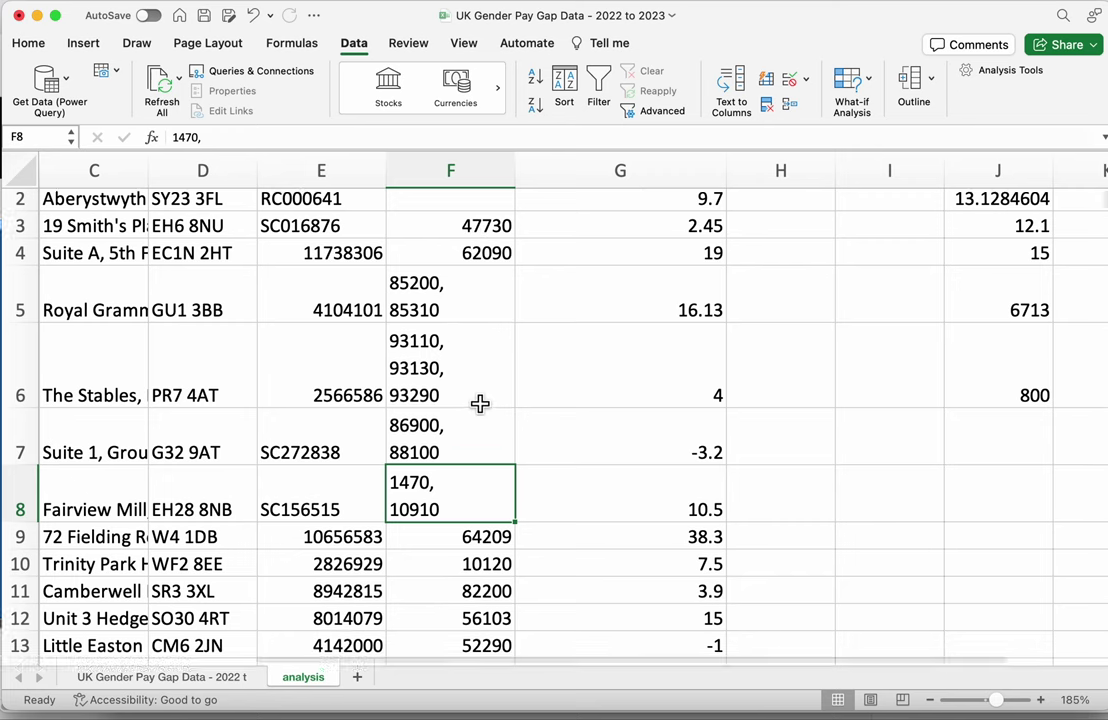
scroll(480, 403, "down", 2)
scroll(480, 403, "up", 3)
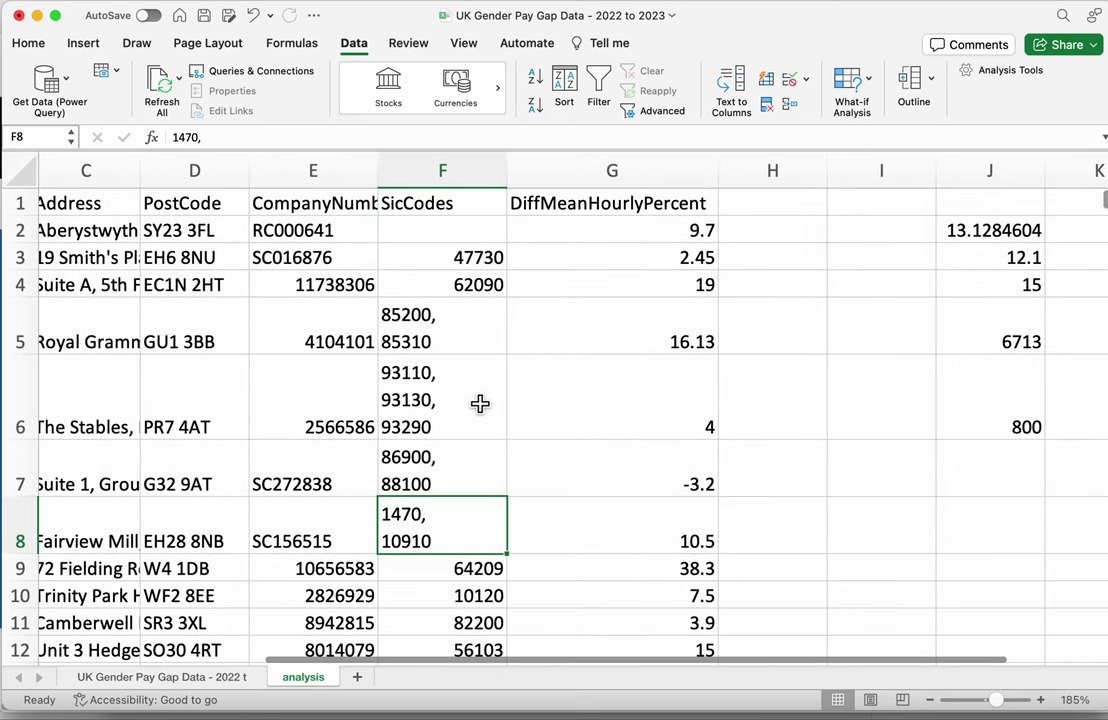
left_click(472, 262)
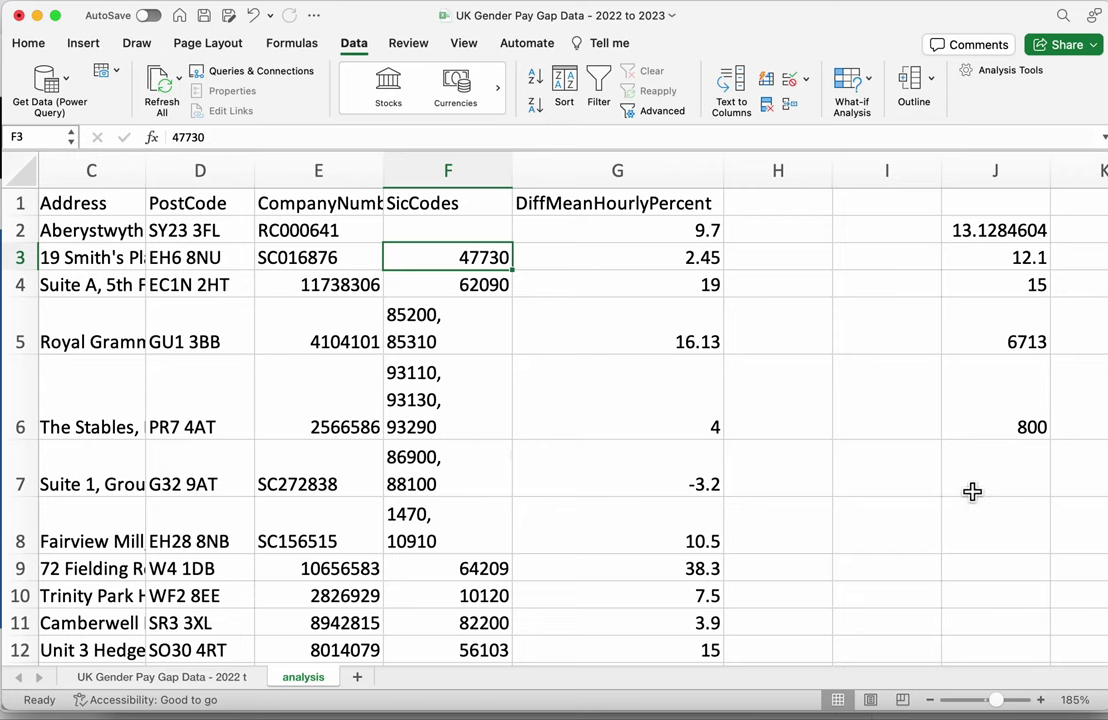
Count all non-empty cells in the whole SicCodes column in cell J7 with =COUNTA(F:F)
left_click(975, 484)
type("=")
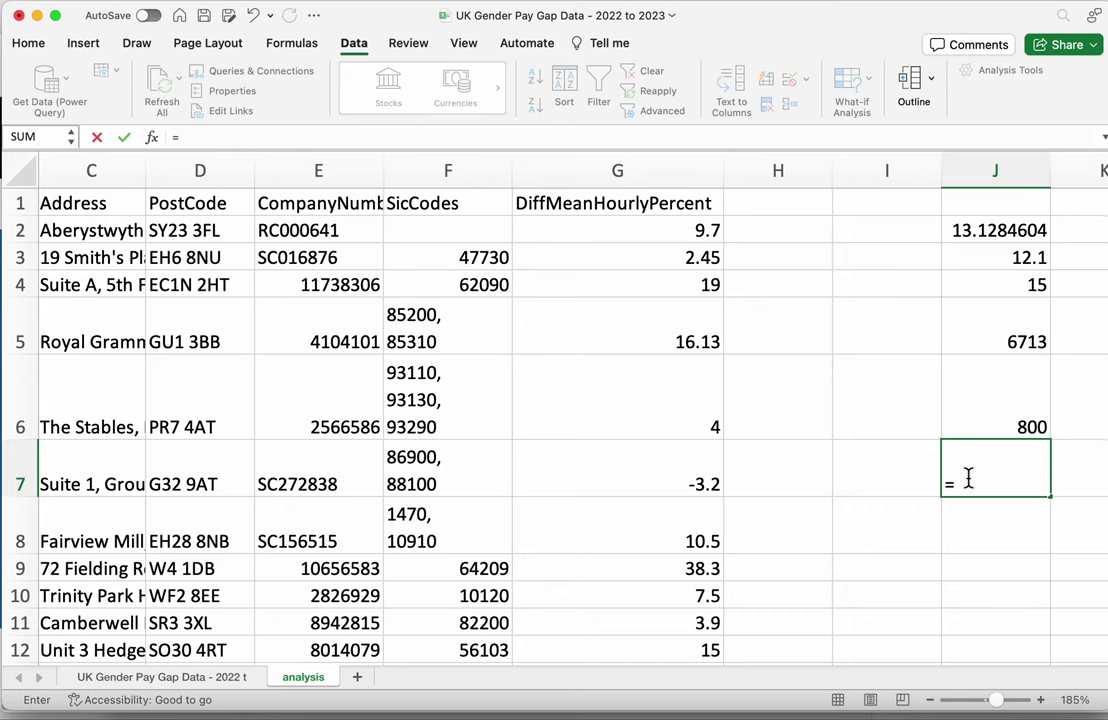
type("counta")
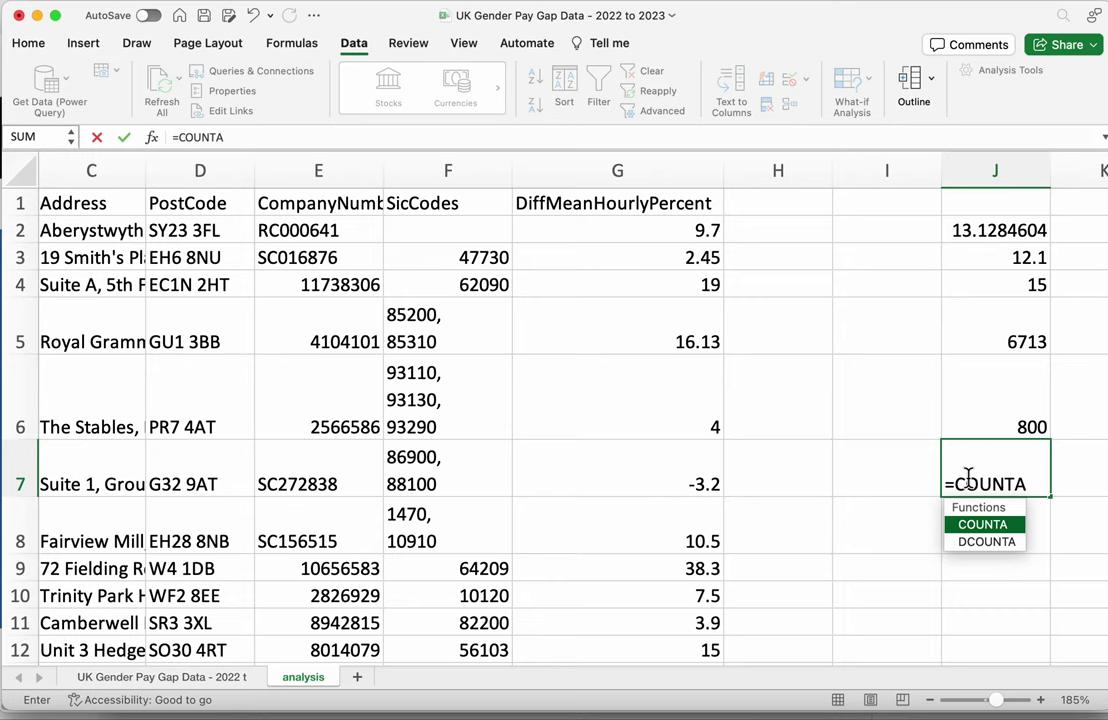
type("(")
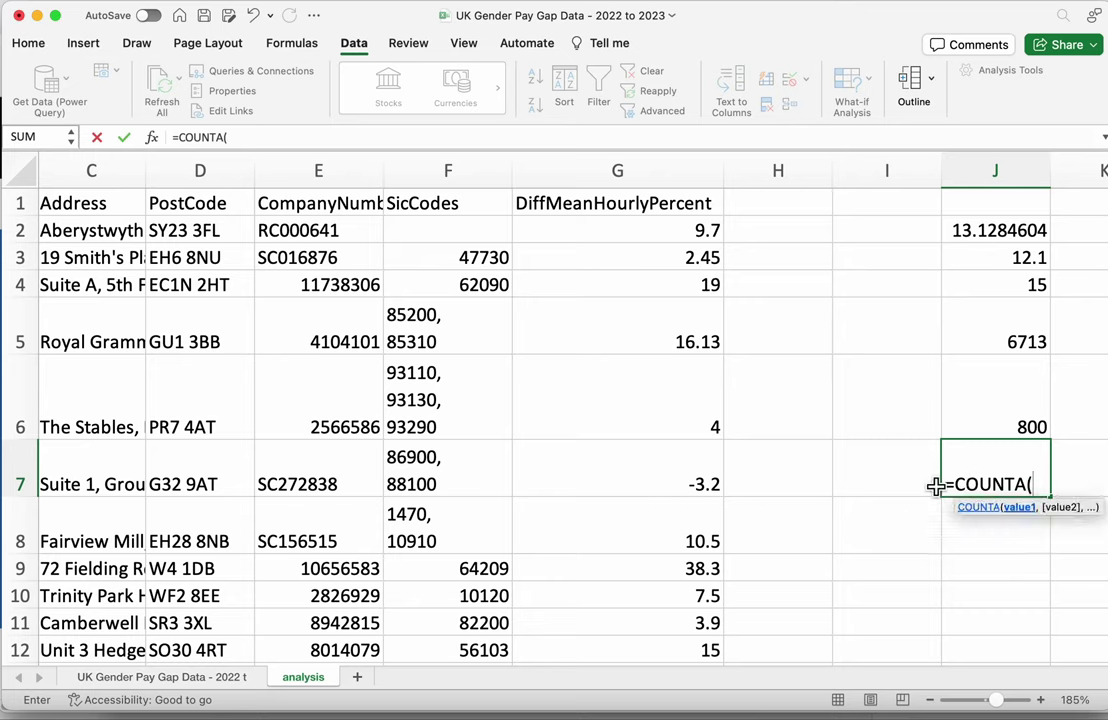
left_click(450, 170)
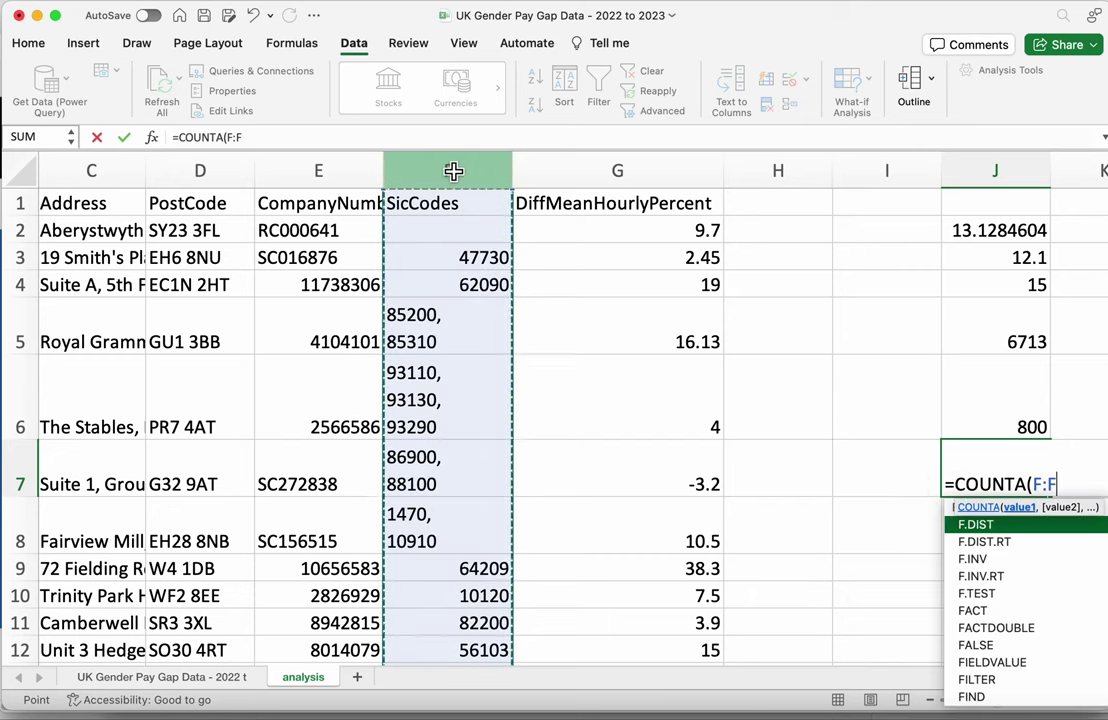
type(")")
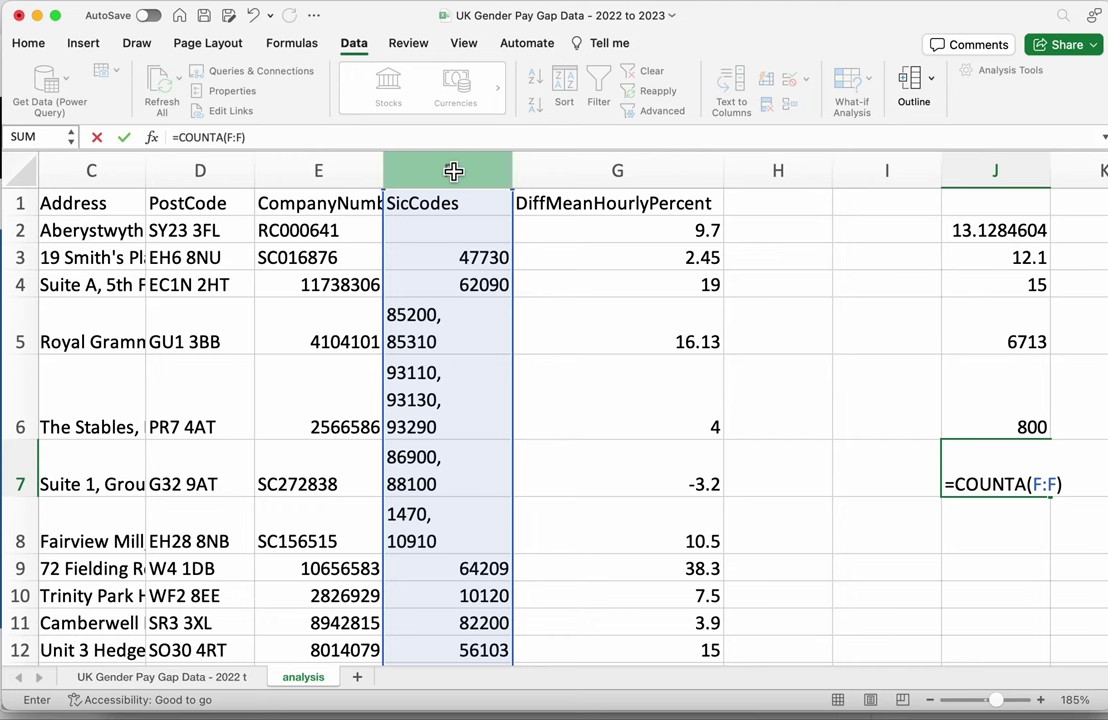
key("Return")
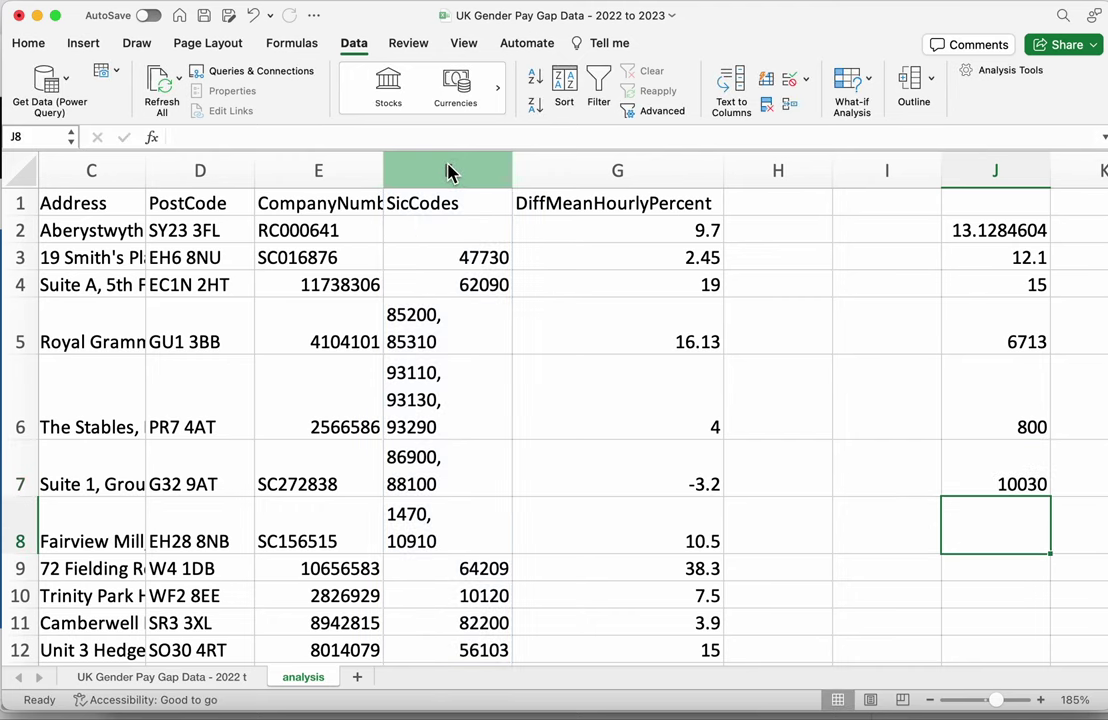
key("Up")
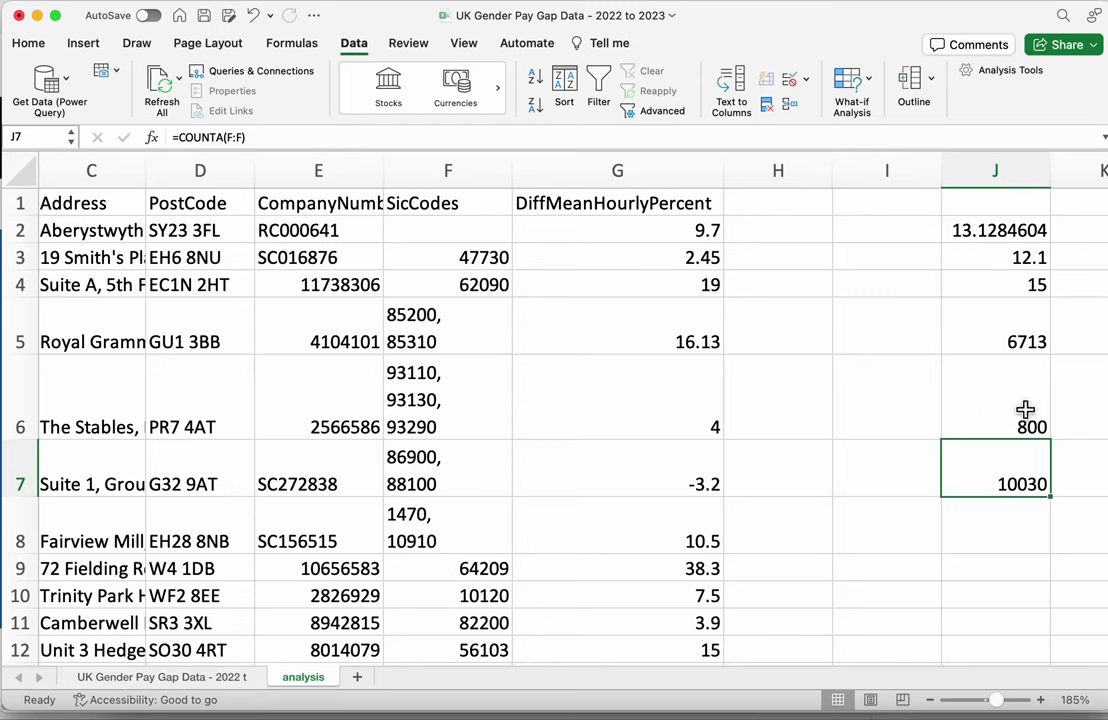
Check which cells the COUNTA formula in J7 covers, including the SicCodes header
double_click(1020, 484)
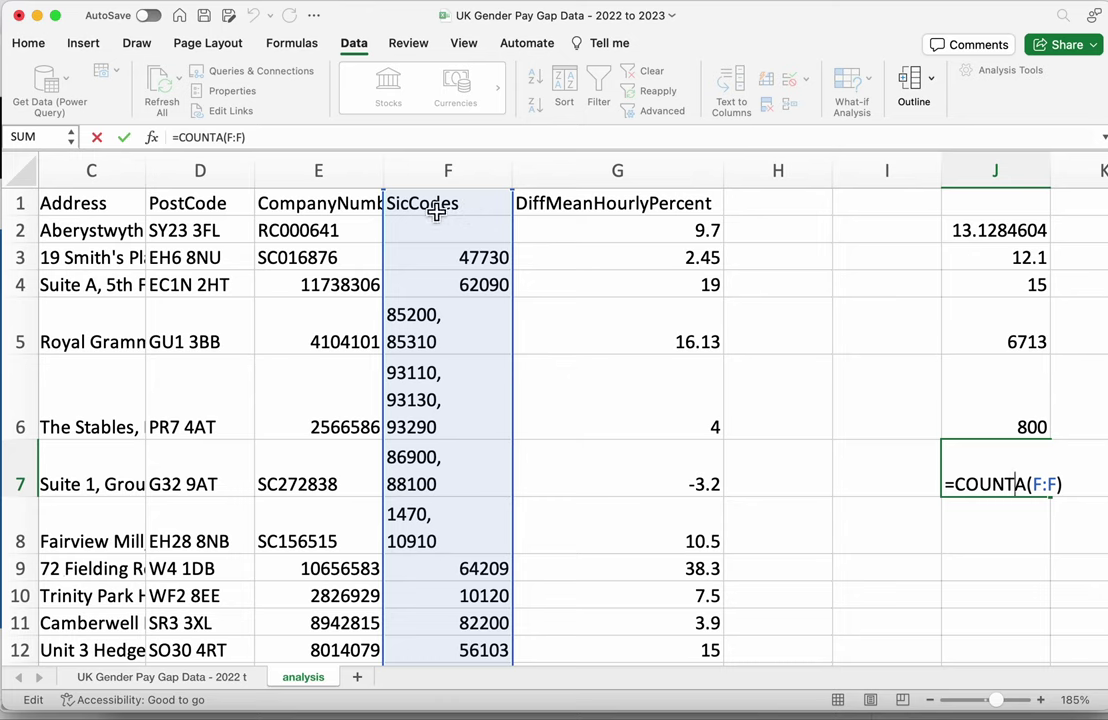
key("Return")
key("Up")
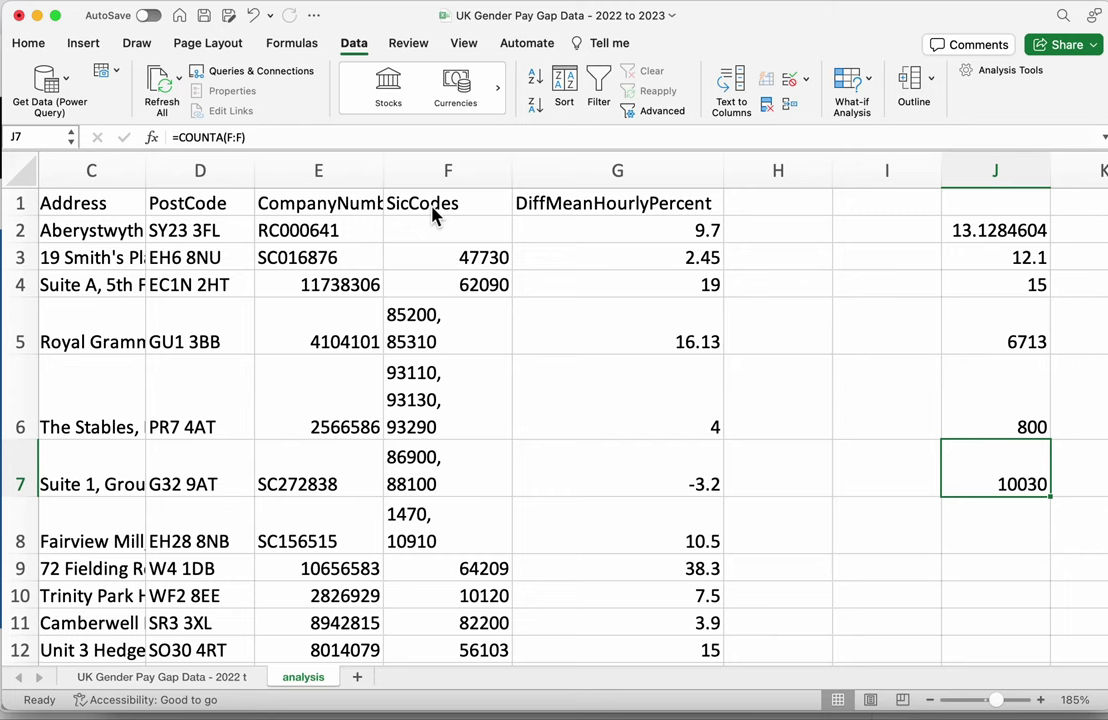
Exclude the header from the non-empty SicCodes count in cell J7 by changing its formula to =COUNTA(F:F)-1
double_click(990, 465)
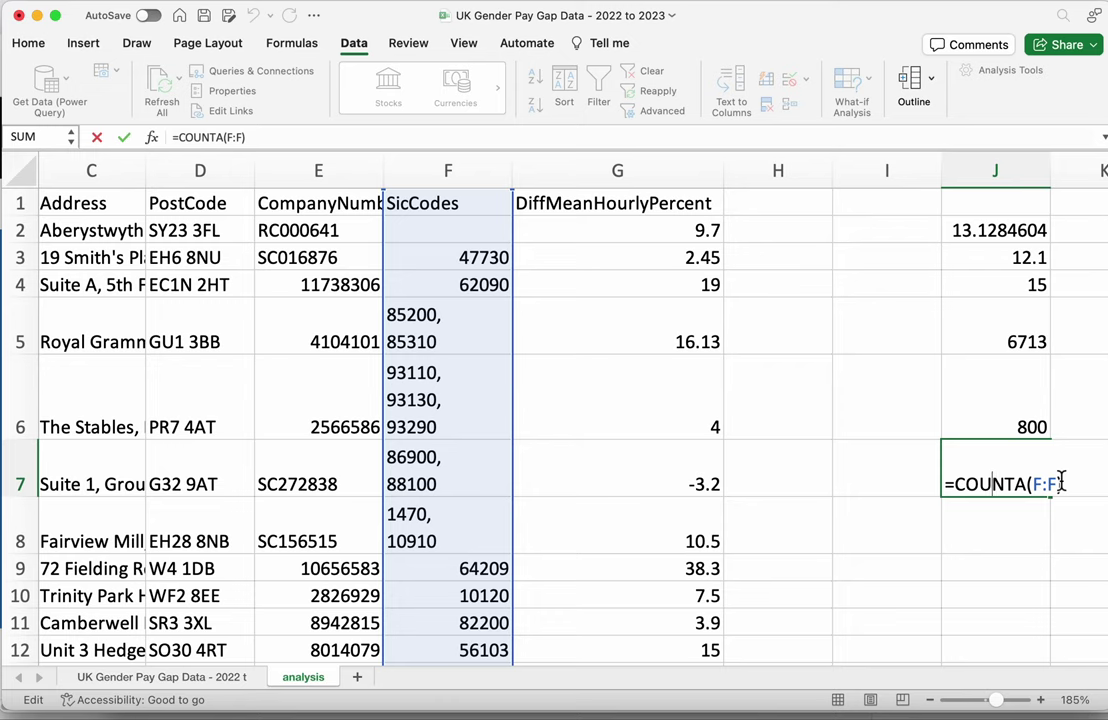
left_click(280, 137)
type("-1")
key("Return")
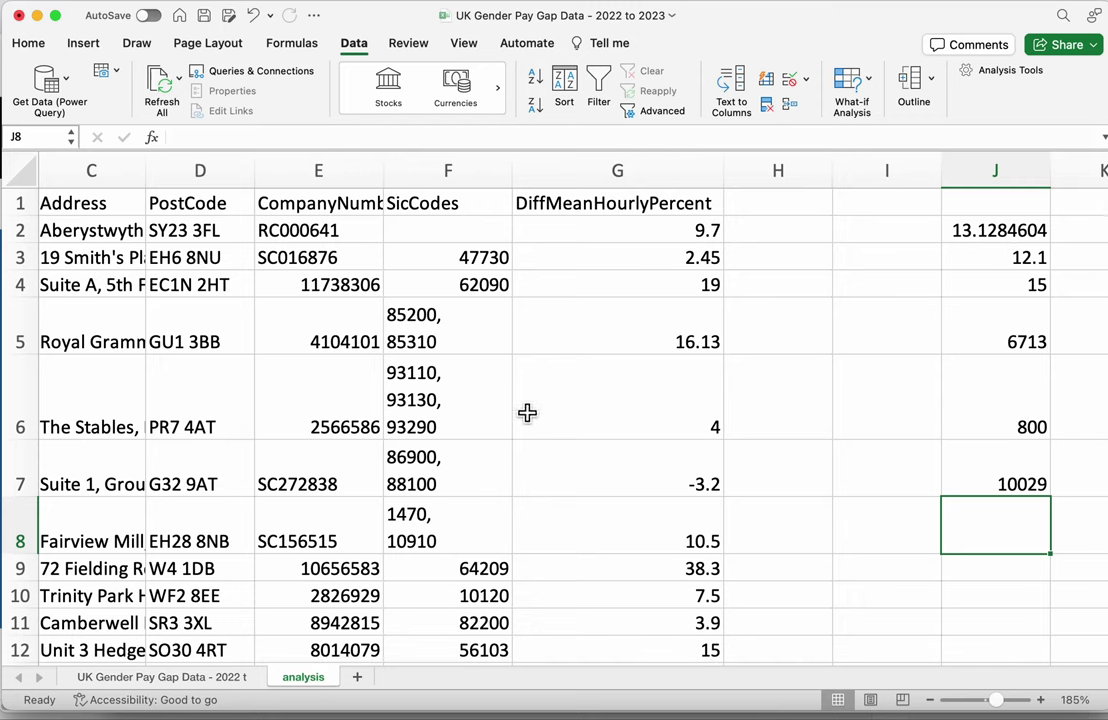
Enter the heading CALCULATIONS in cell J1 above the computed statistics and counts
left_click(985, 211)
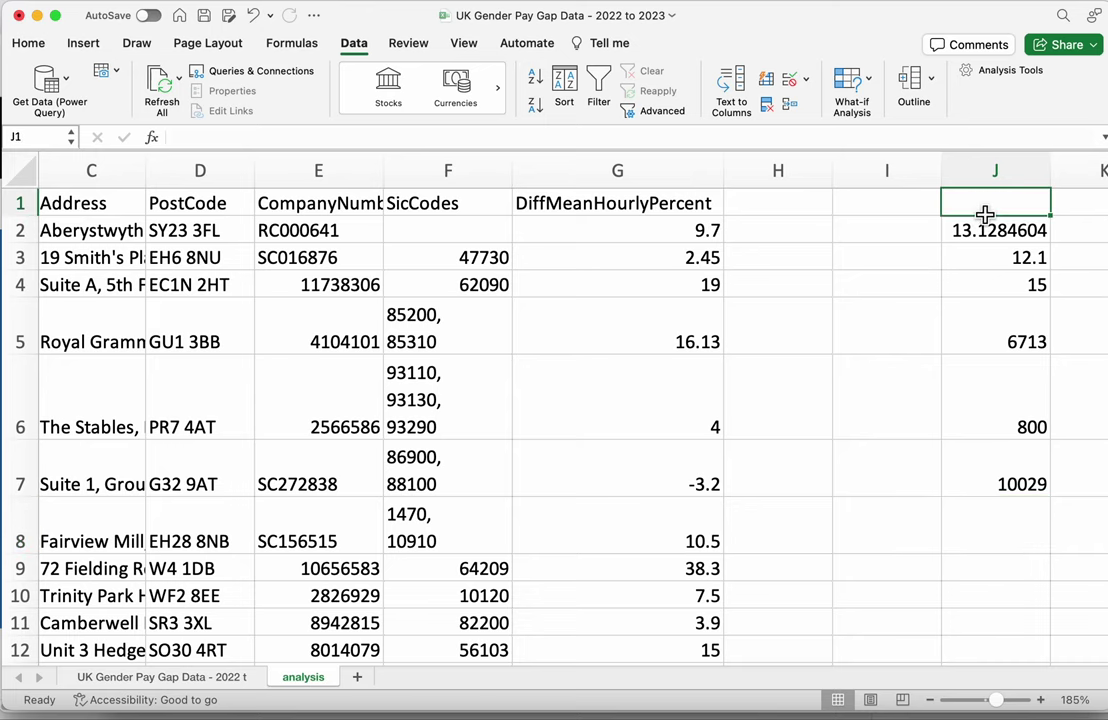
type("CALCULATION")
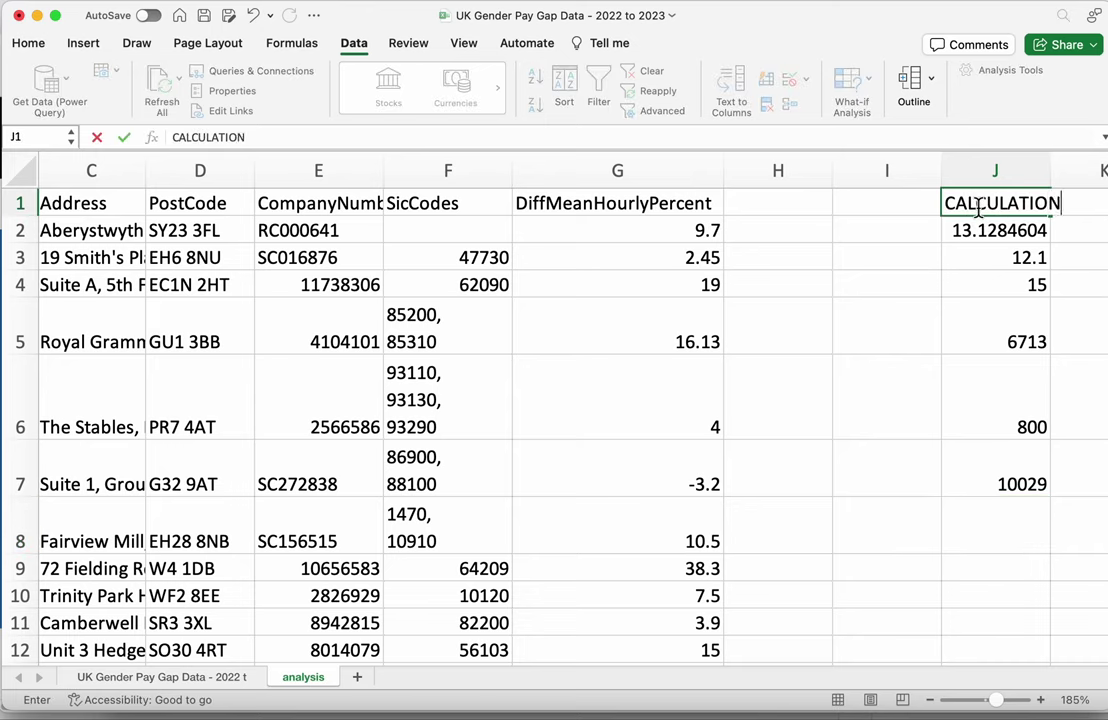
type("S")
key("Return")
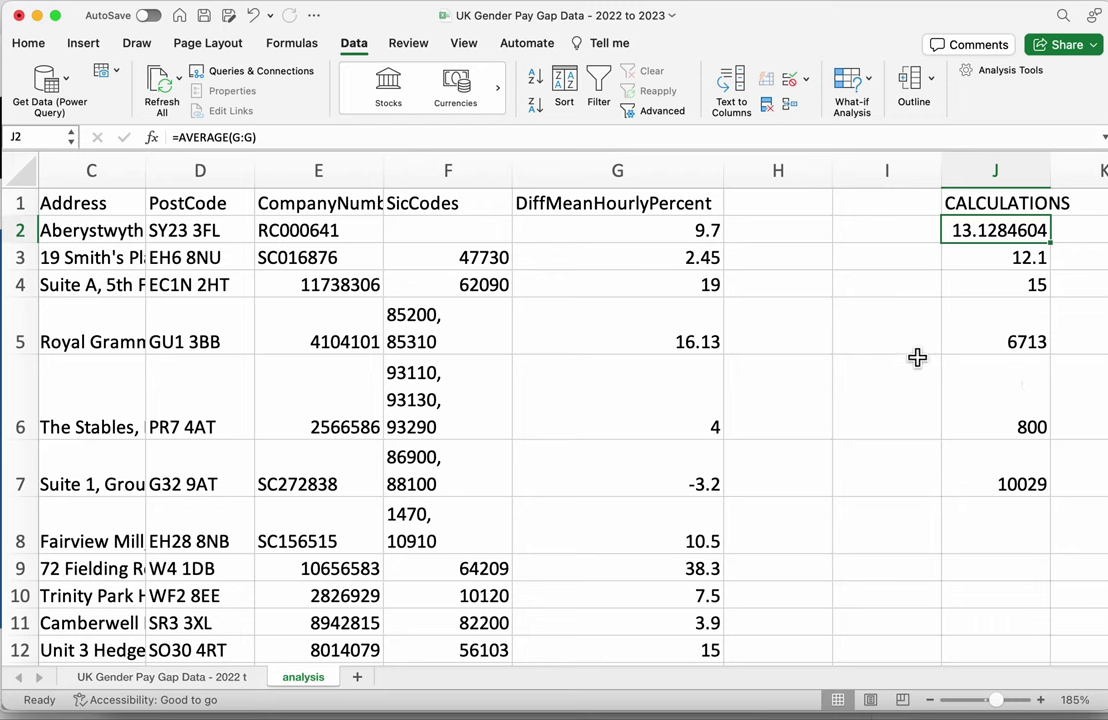
left_click(616, 262)
left_click(606, 92)
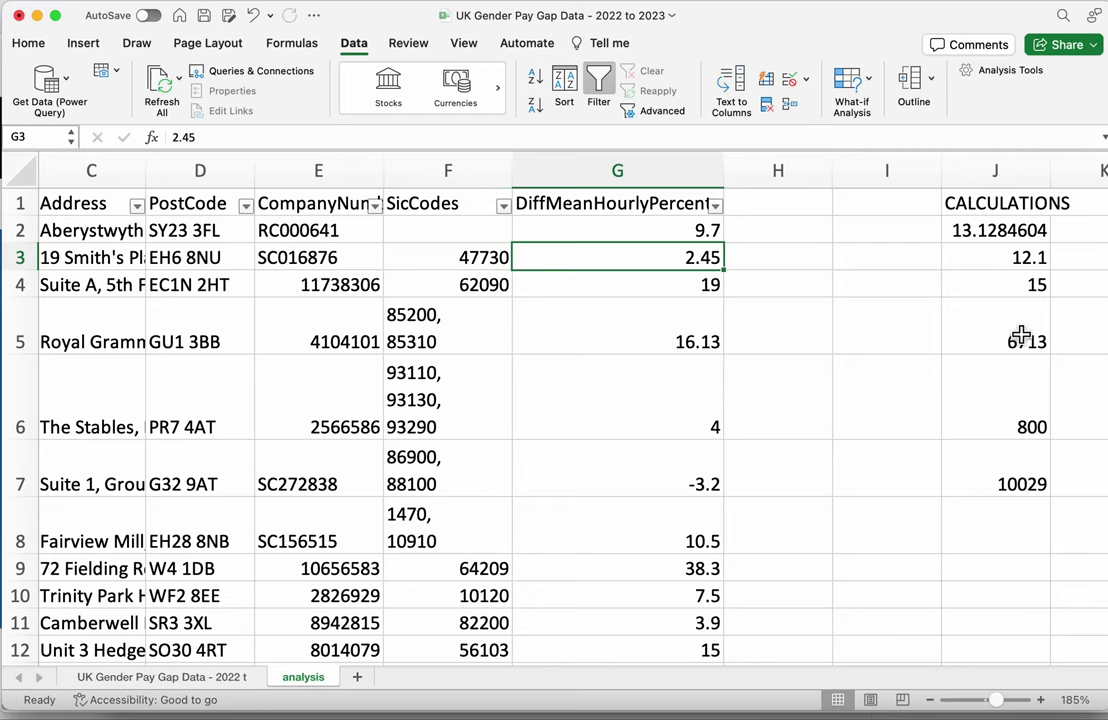
left_click(601, 92)
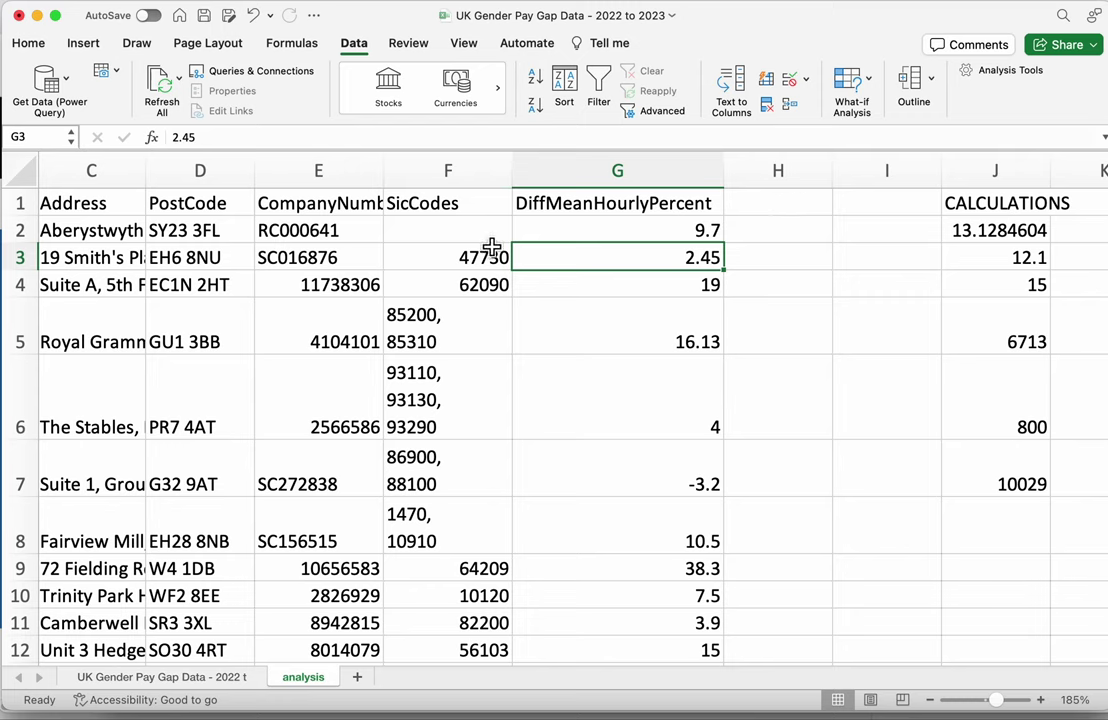
Add the column heading IS SIC CODE NUMBER in cell H1 and widen column H to fit it
left_click(765, 210)
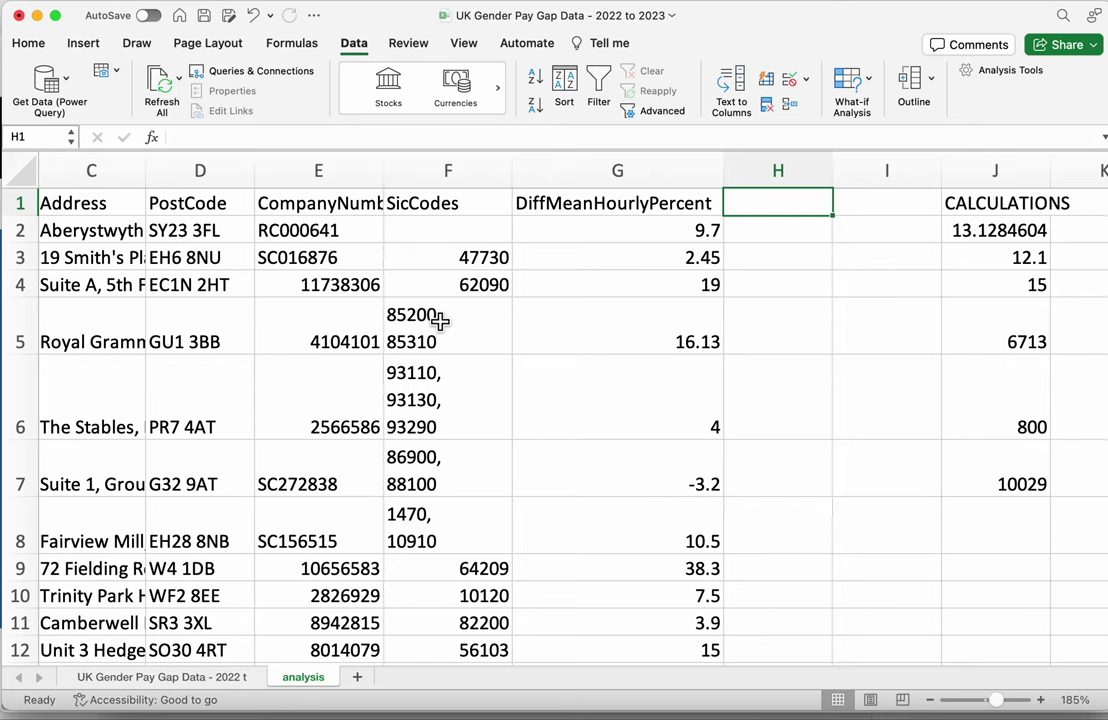
type("IS S")
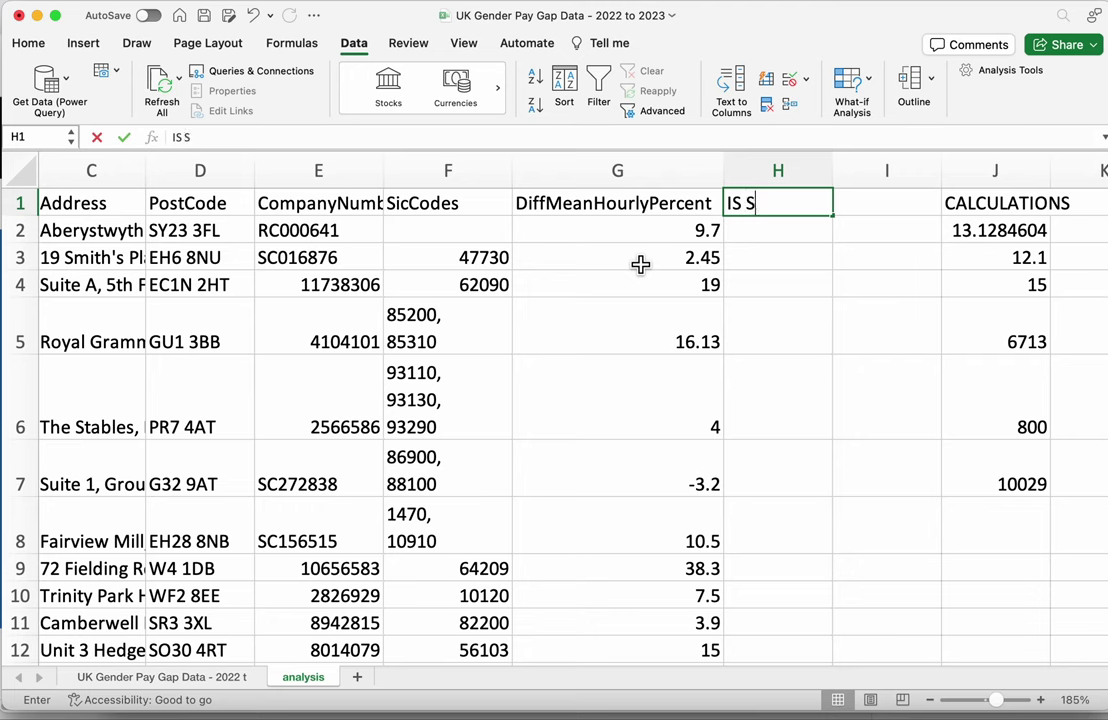
type("IC CODE NUMBER")
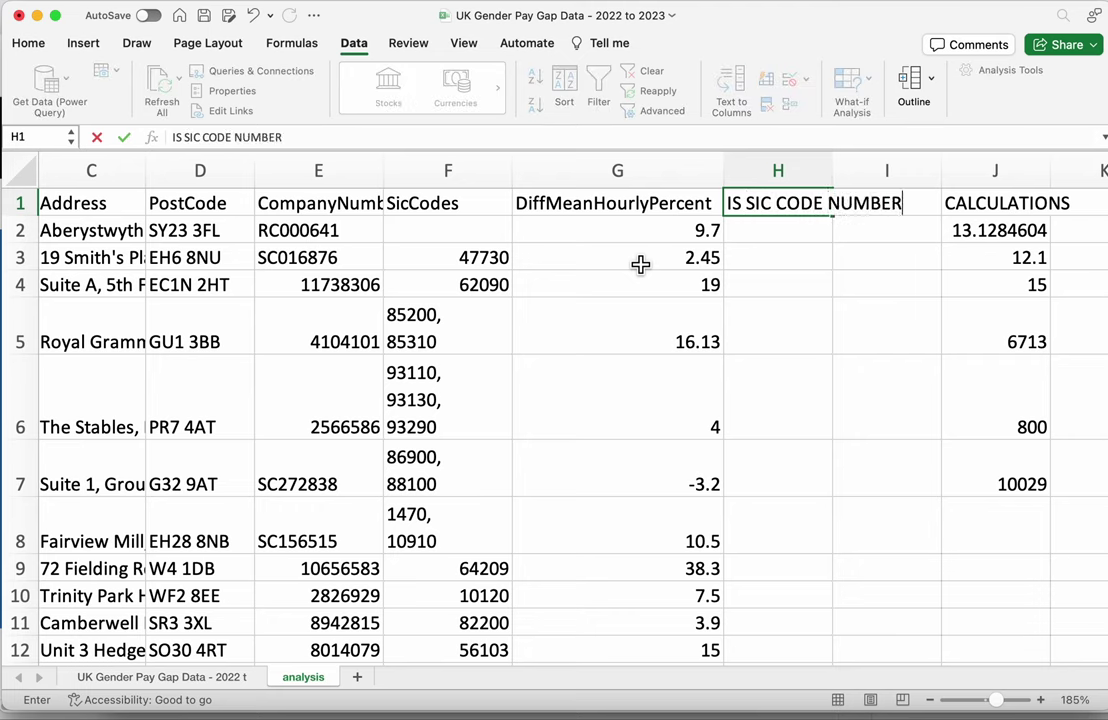
key("Return")
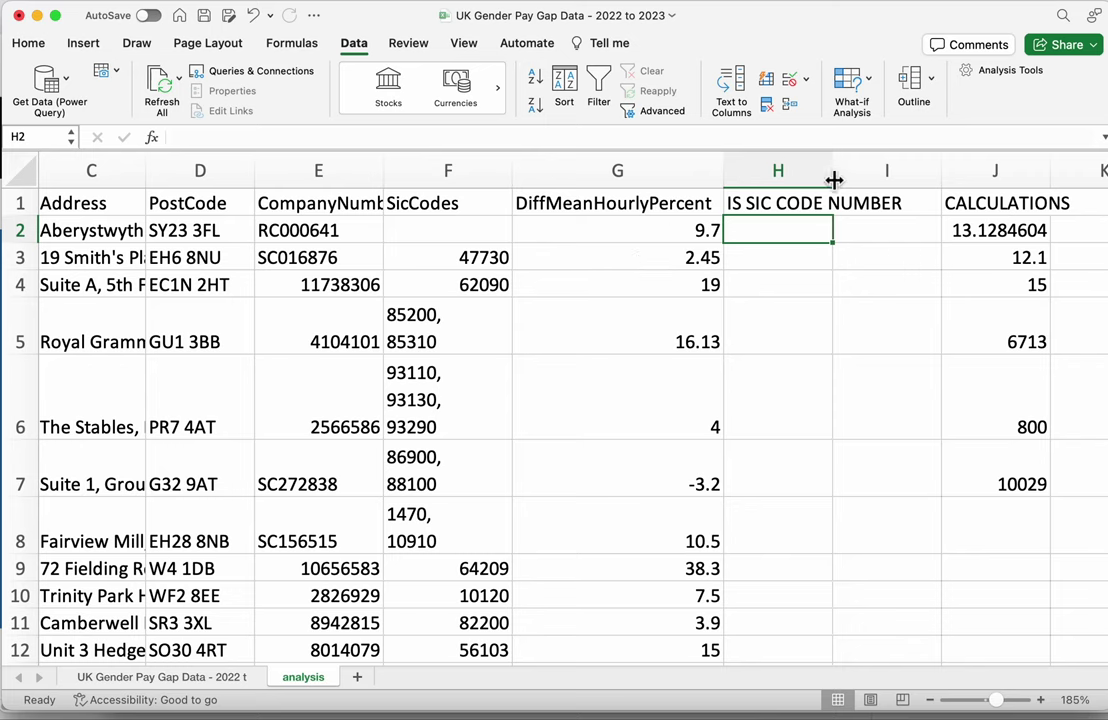
left_click_drag(834, 172, 923, 172)
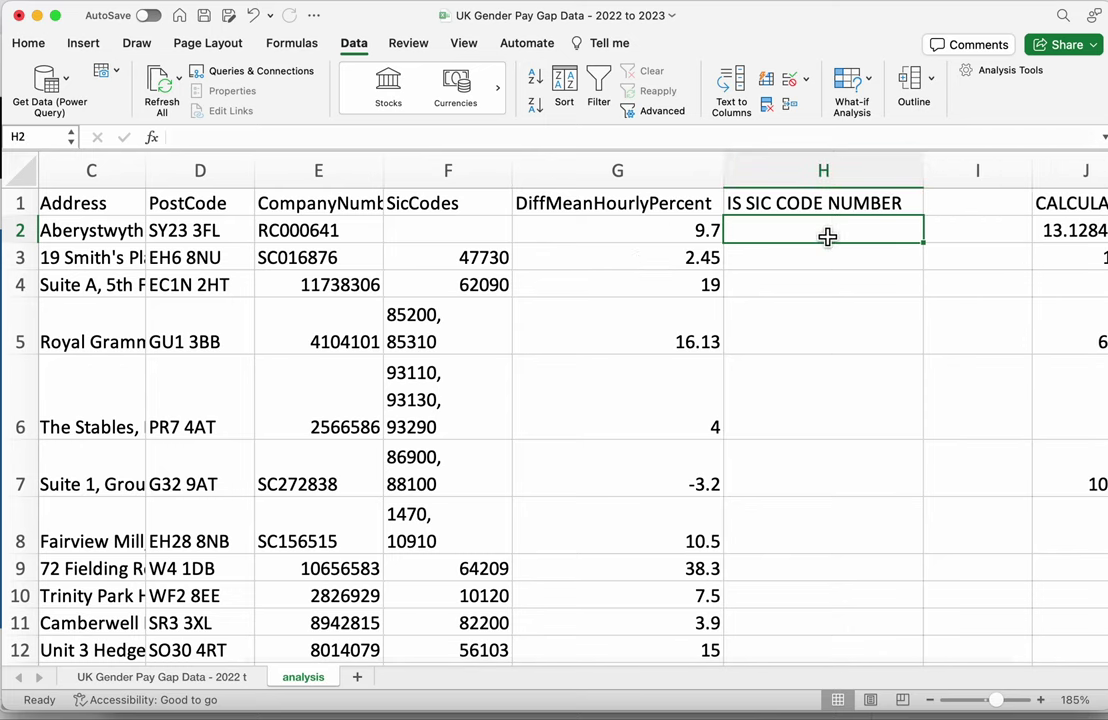
Test whether the first SicCodes entry is numeric by entering =ISNUMBER(F2) in cell H2
type("=IS")
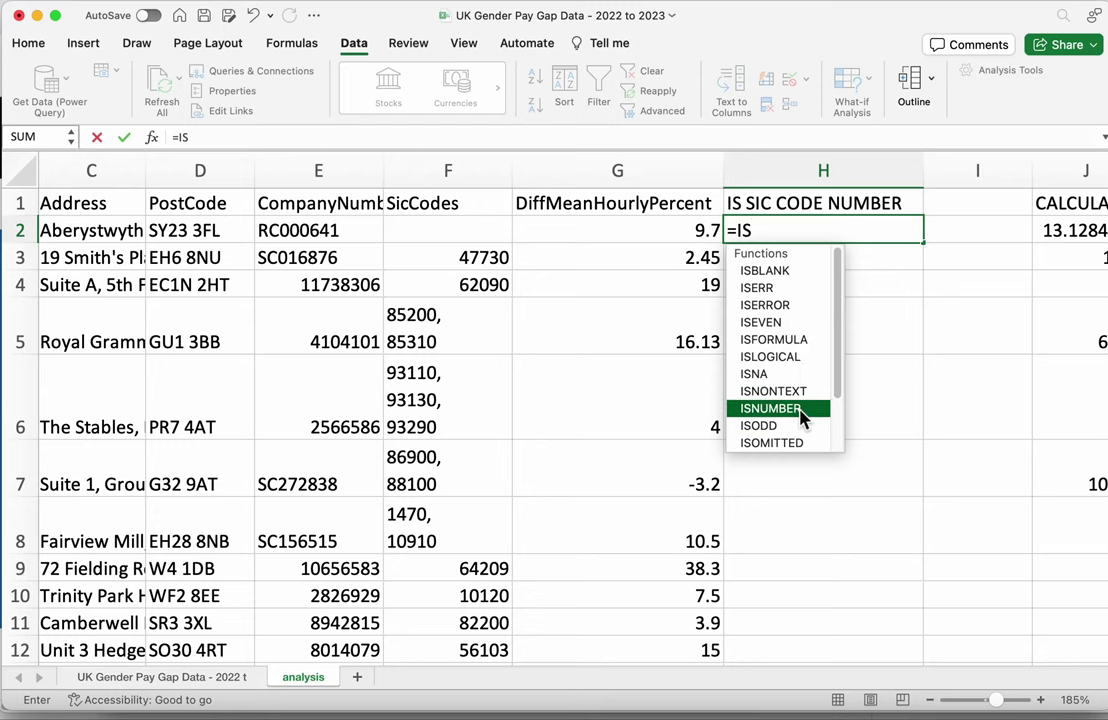
scroll(790, 430, "down", 2)
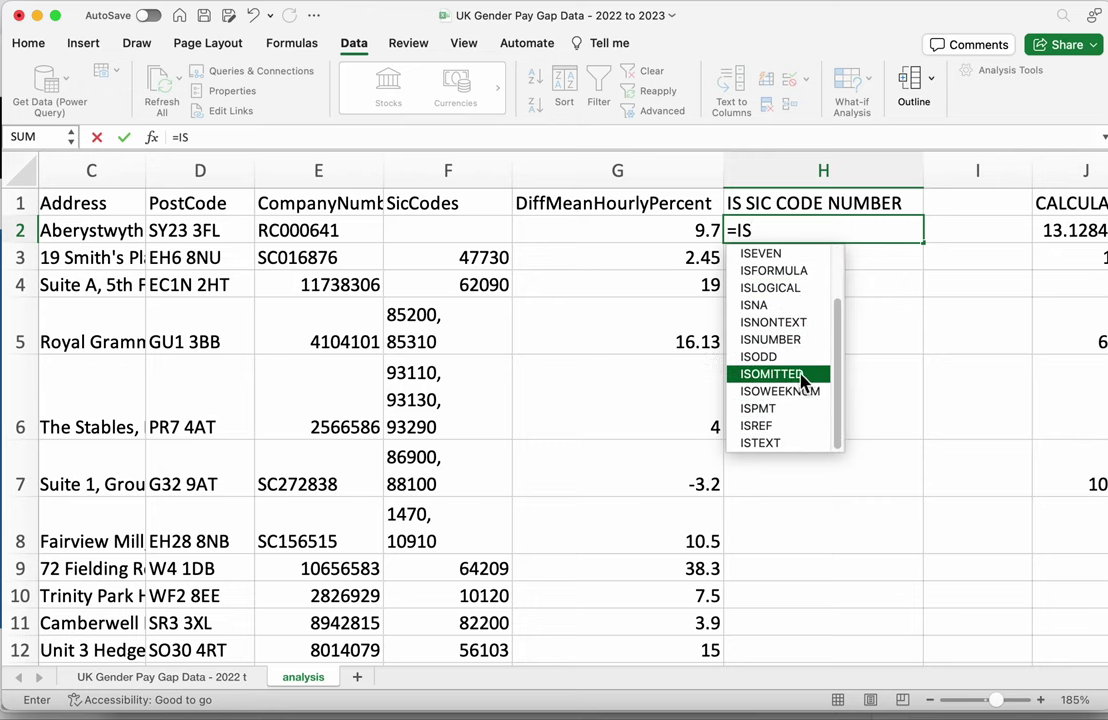
scroll(798, 430, "up", 3)
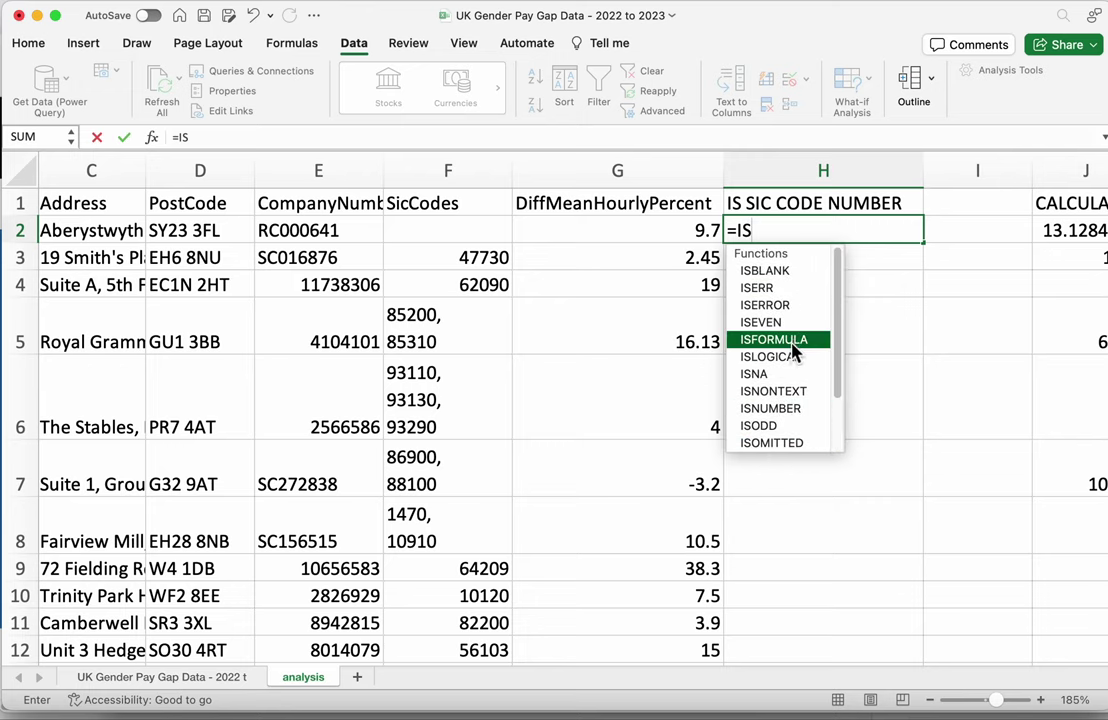
double_click(800, 410)
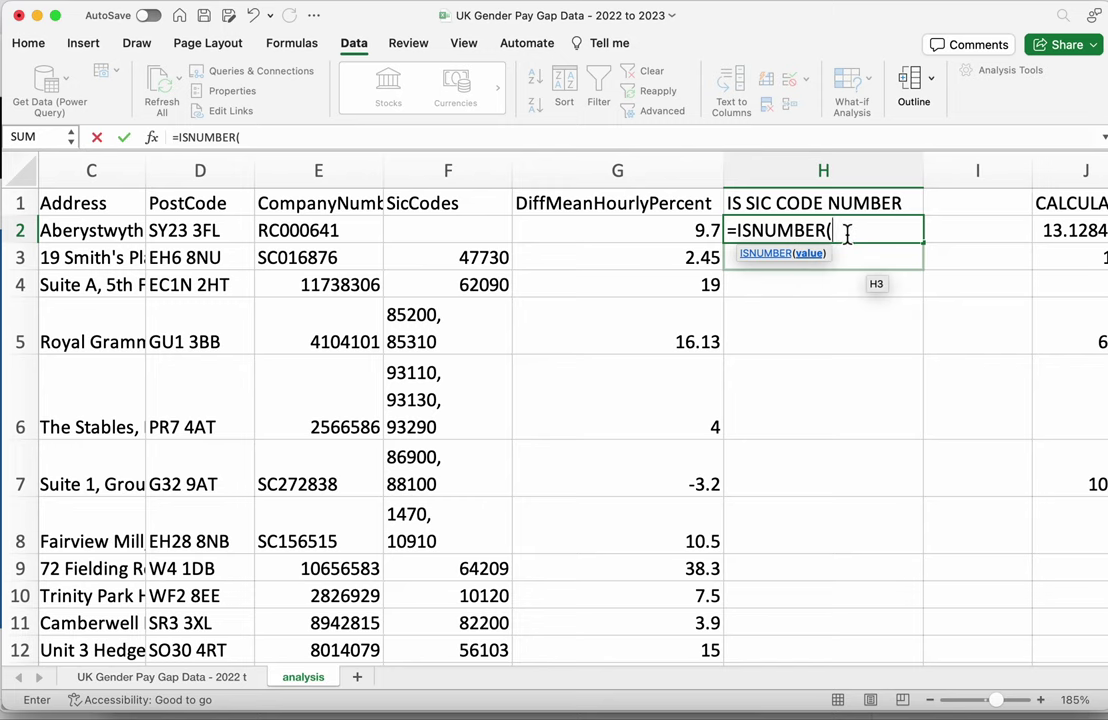
left_click(485, 235)
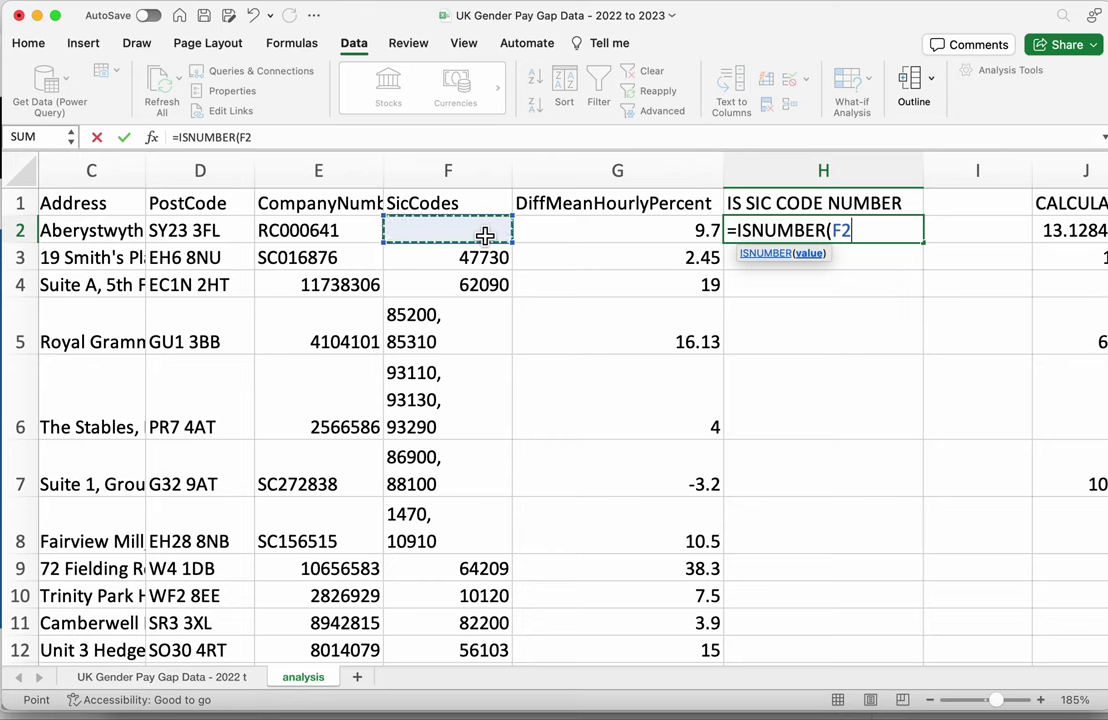
type(")")
key("Return")
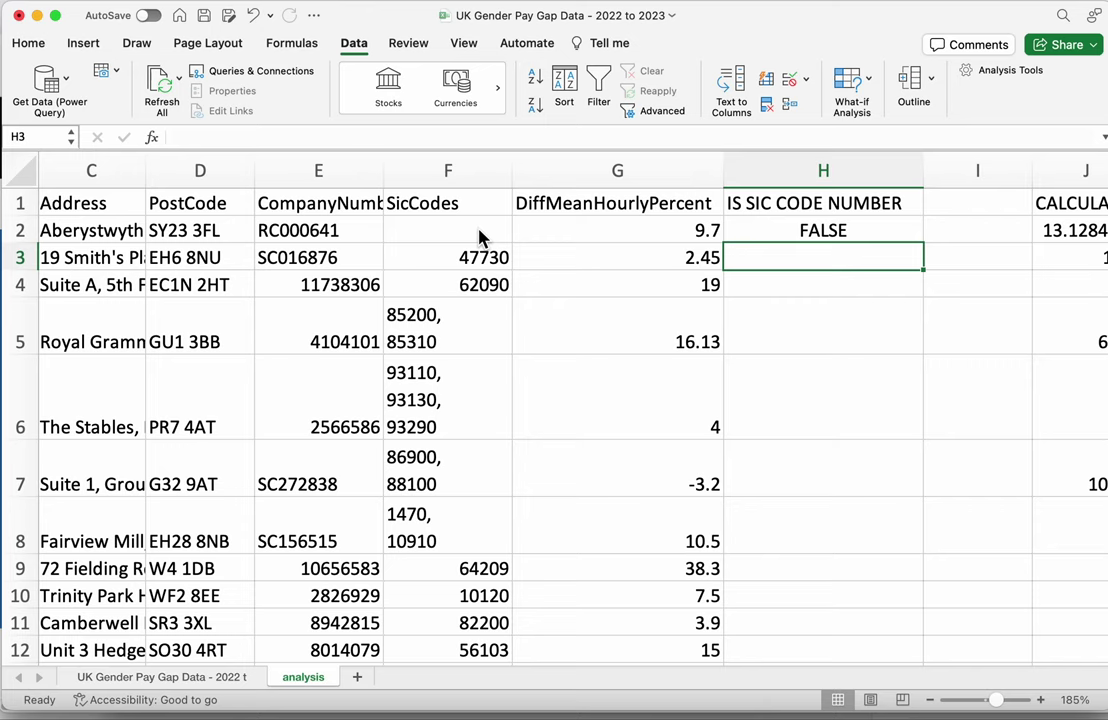
Copy the ISNUMBER formula from cell H2 and paste it into cell H3
left_click(857, 235)
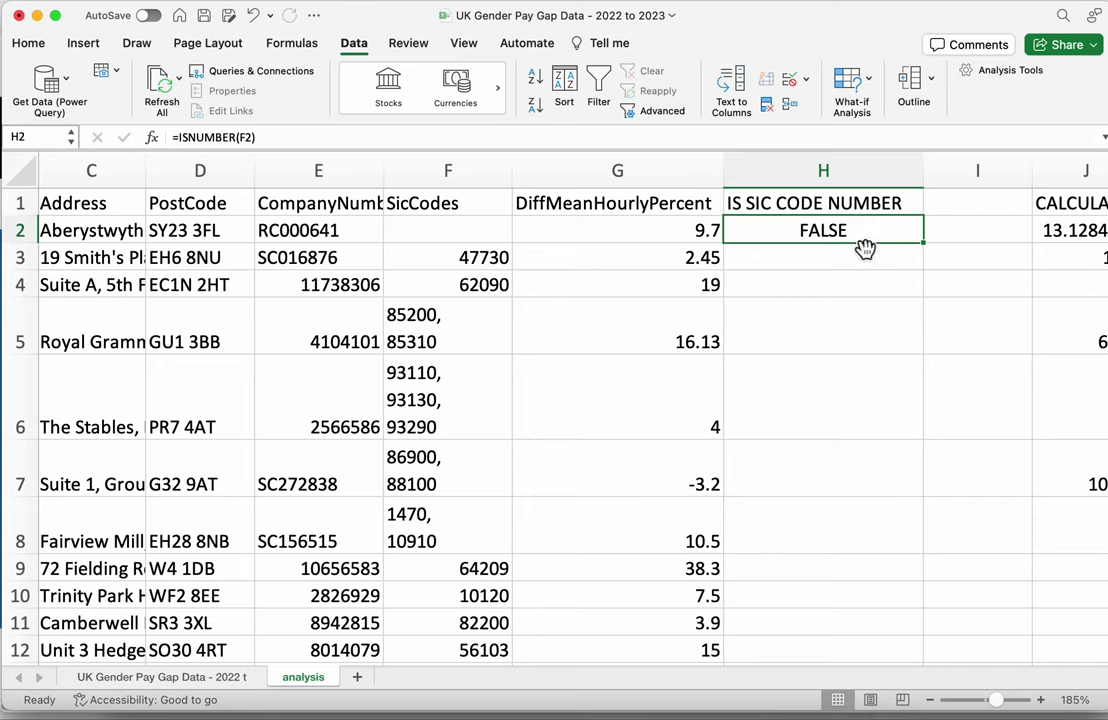
right_click(858, 238)
left_click(866, 257)
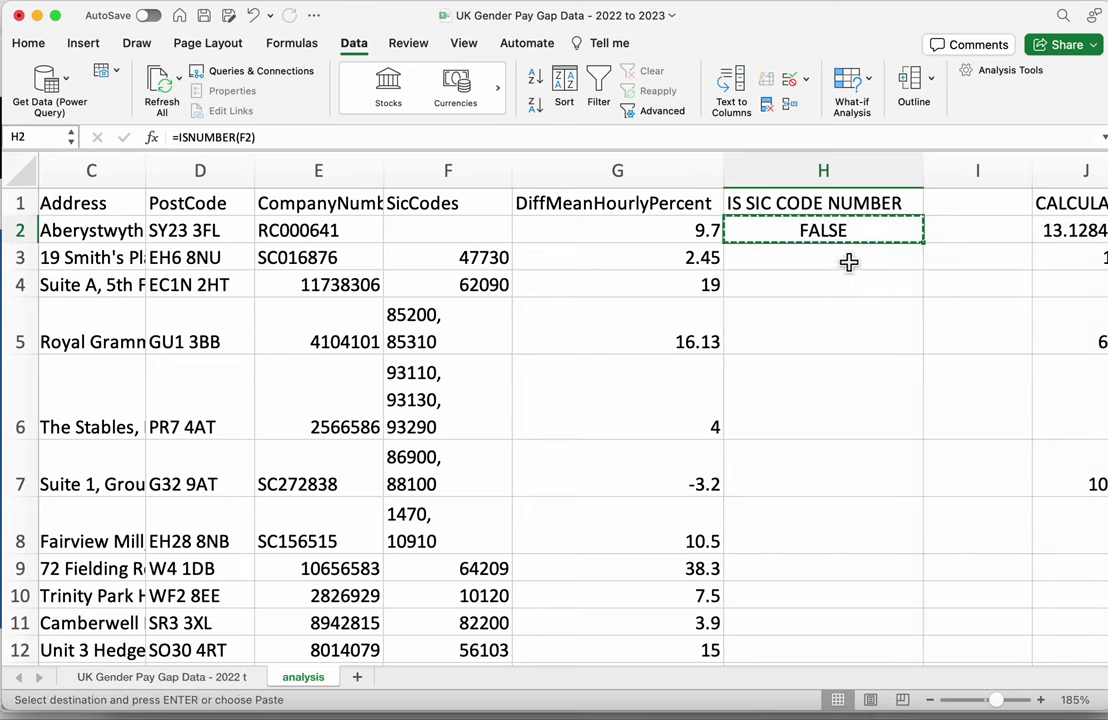
left_click(849, 262)
right_click(841, 262)
left_click(858, 306)
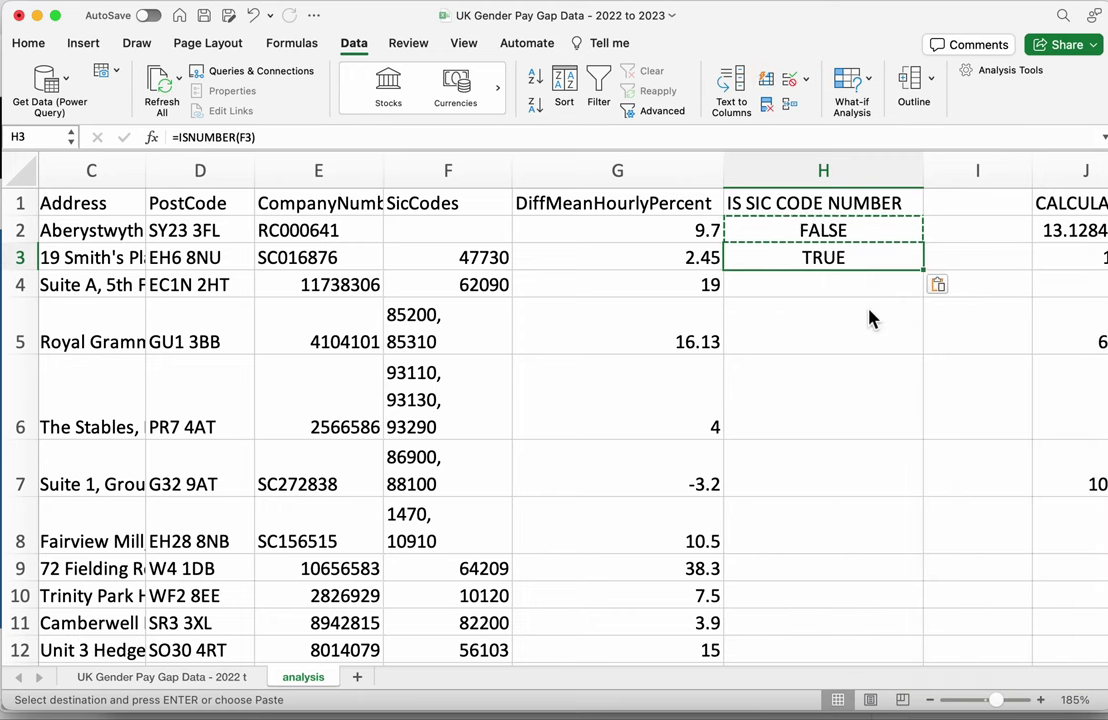
Examine the ISNUMBER formulas in H2 and H3 and compare which SicCodes cell each one references
double_click(831, 264)
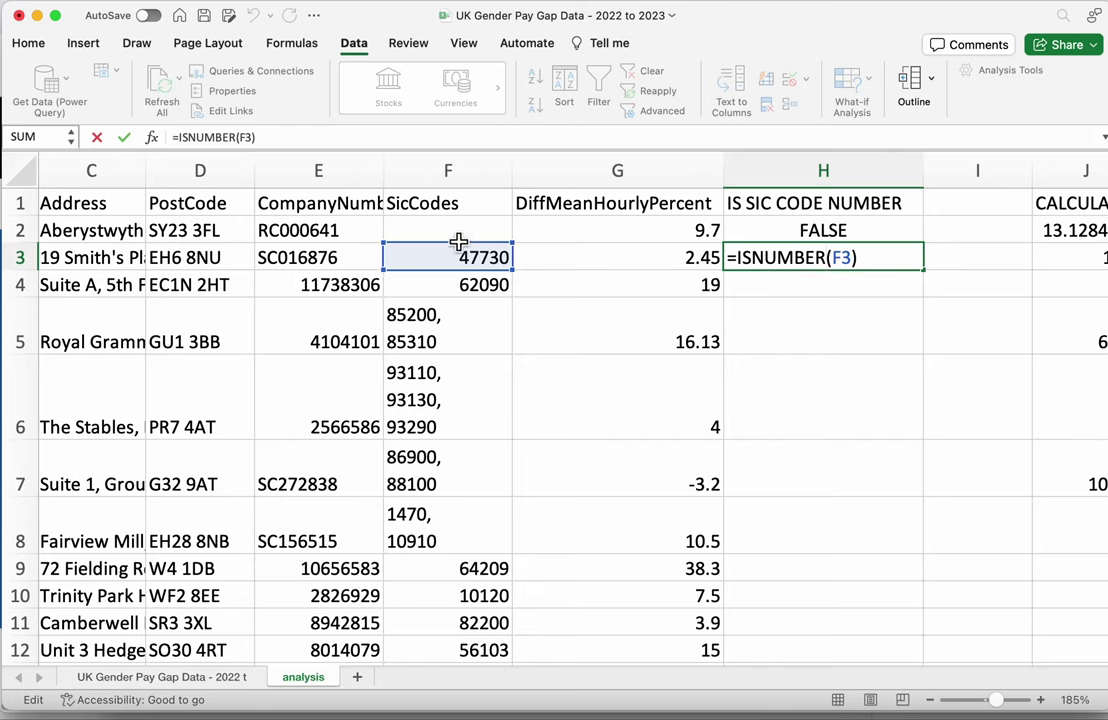
key("Return")
left_click(815, 262)
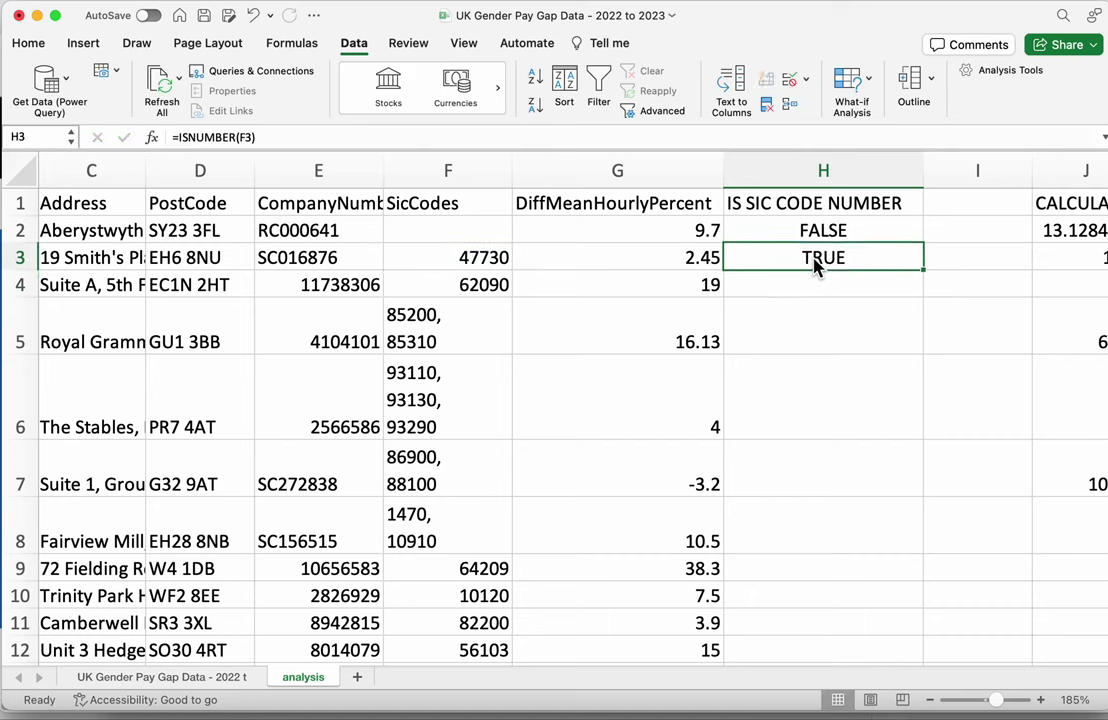
double_click(500, 262)
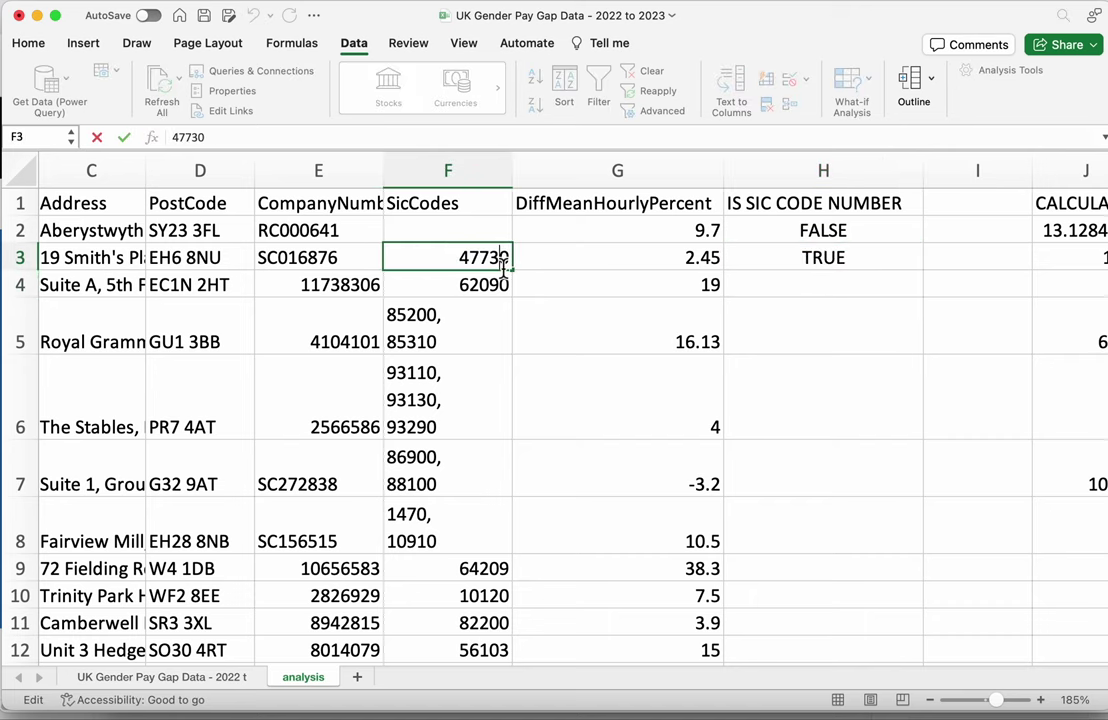
left_click(825, 270)
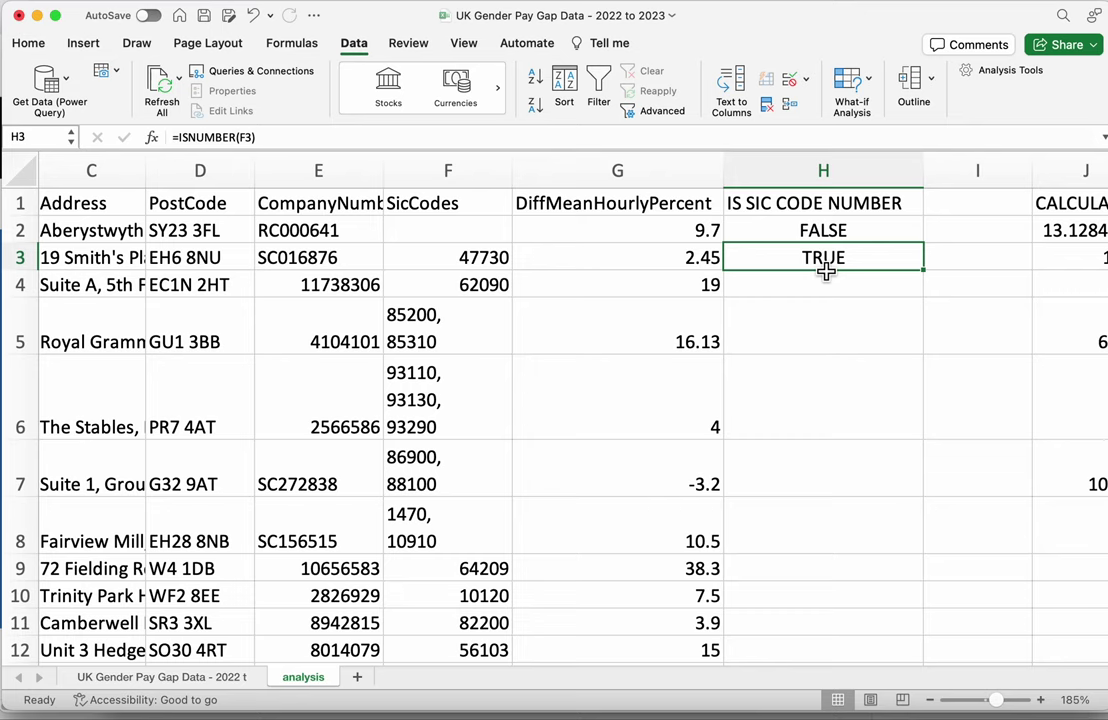
left_click(818, 233)
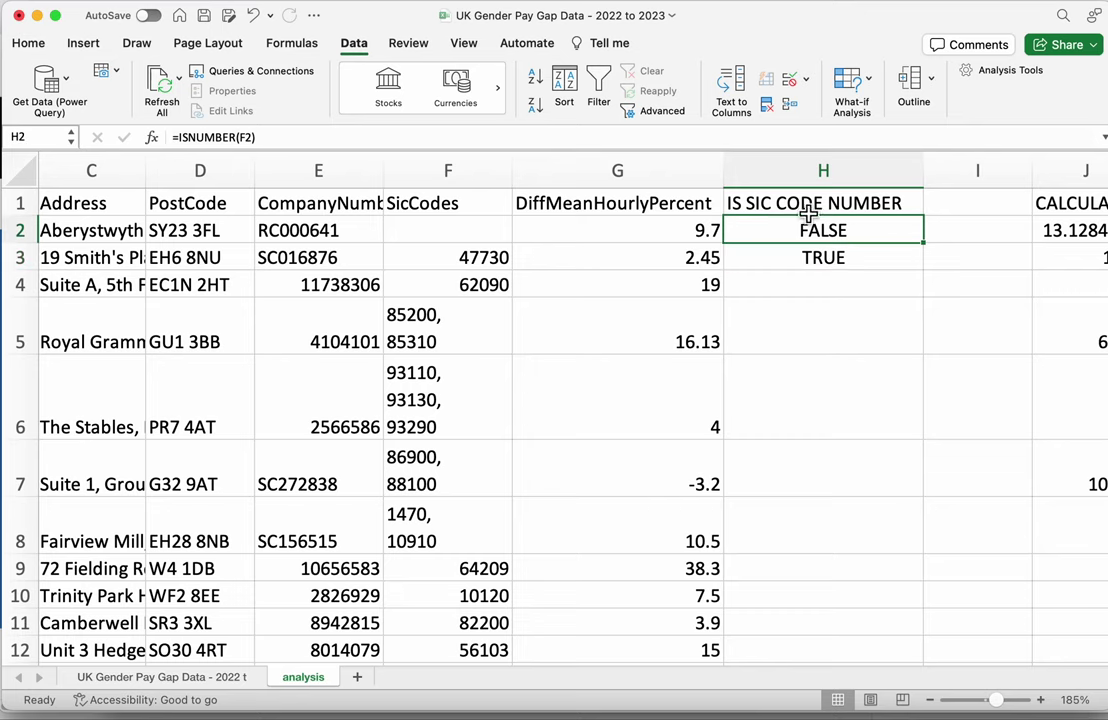
left_click(819, 259)
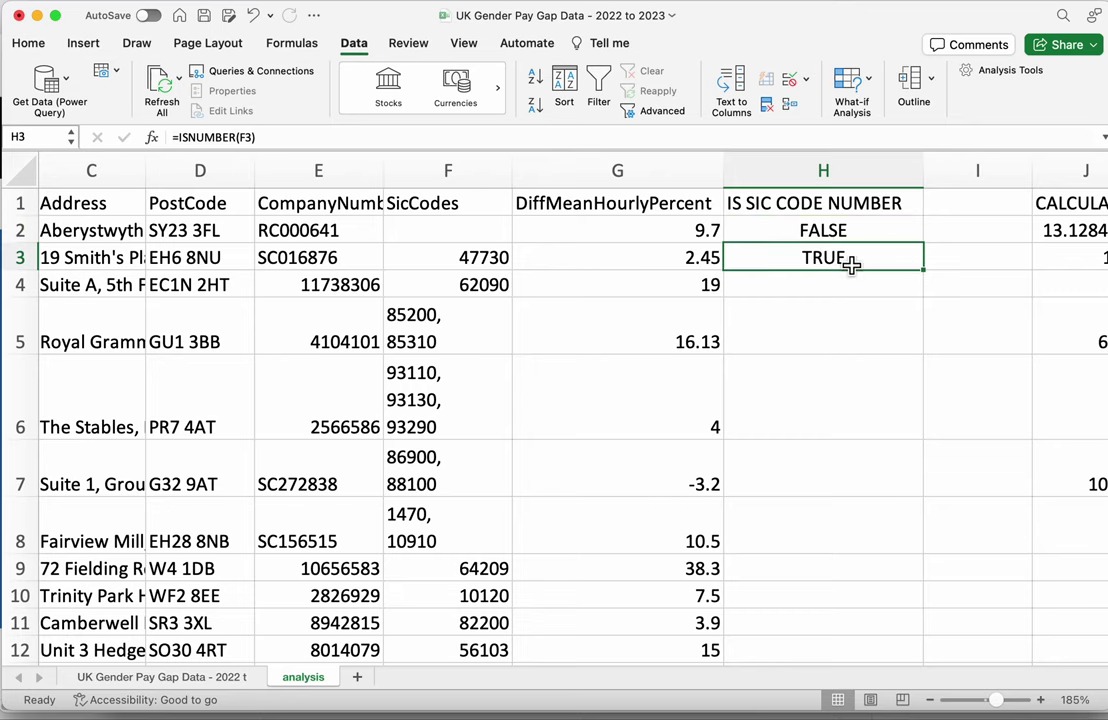
left_click(825, 236)
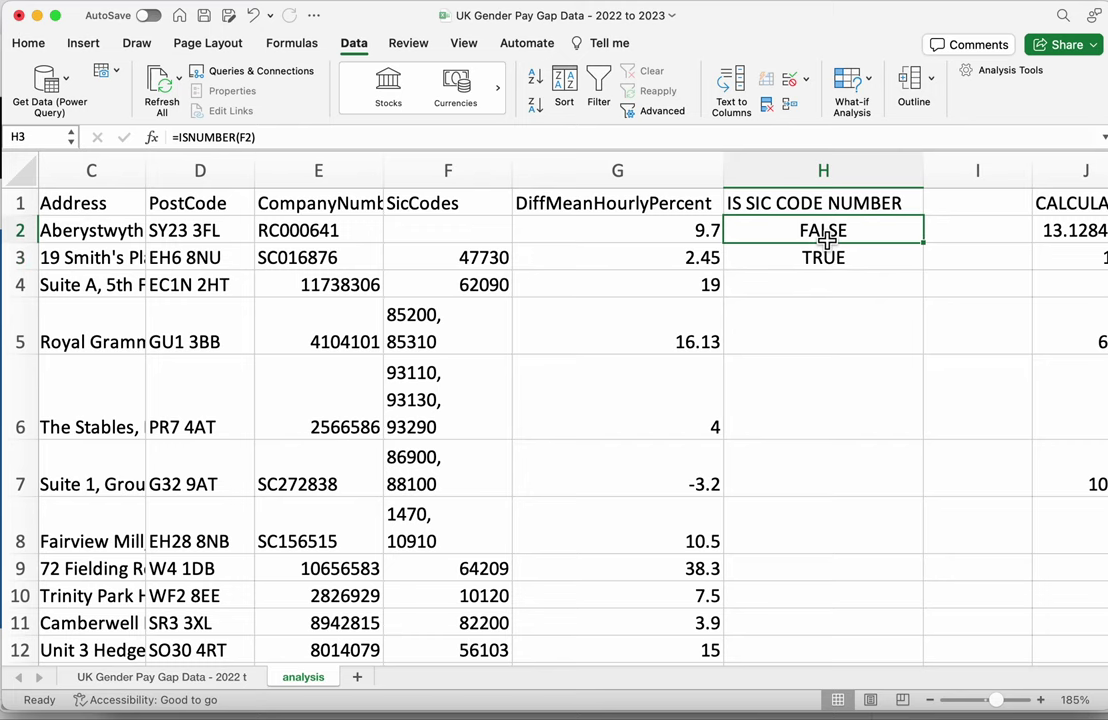
double_click(880, 236)
key("Return")
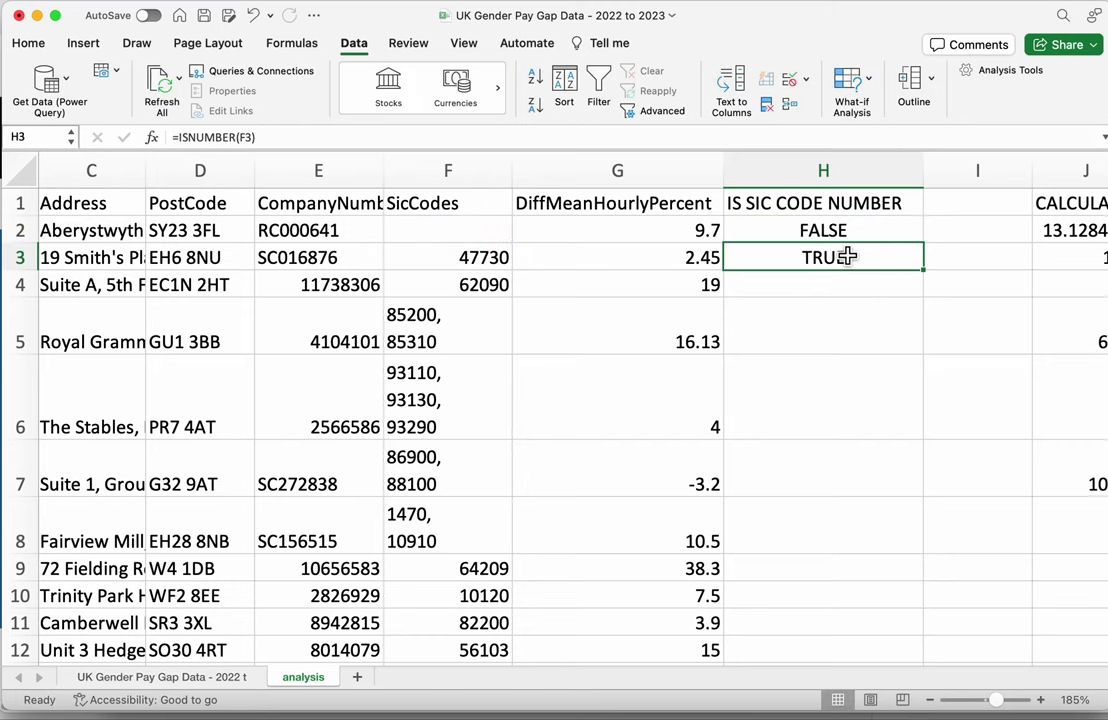
double_click(845, 256)
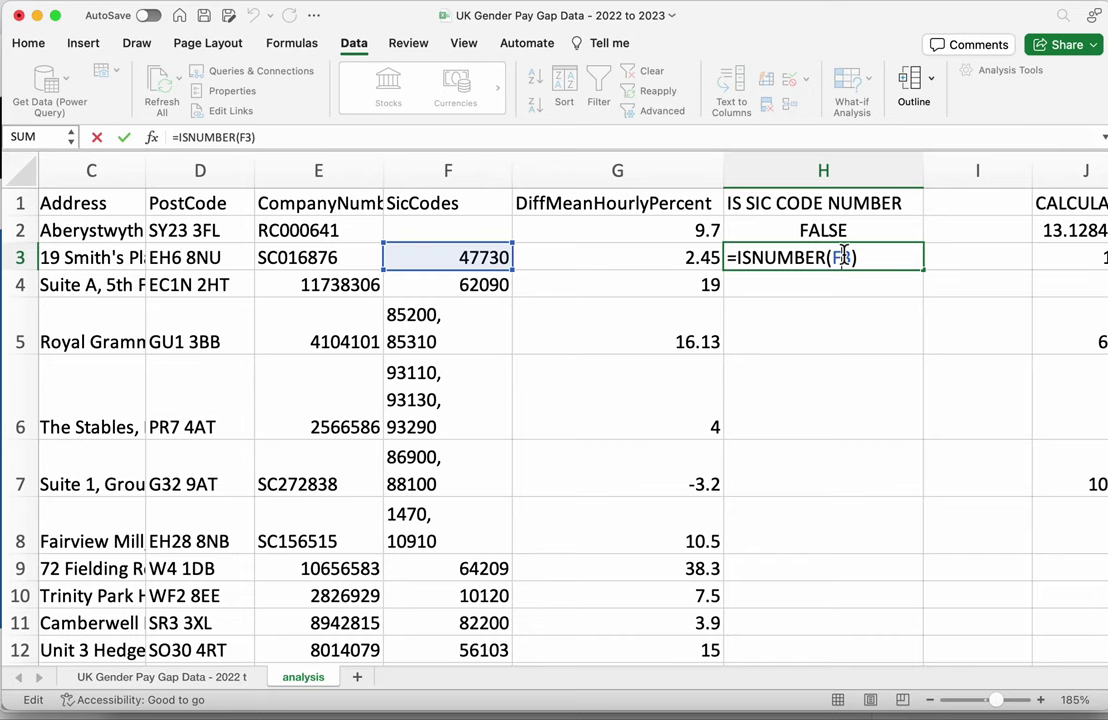
key("Return")
Fill the ISNUMBER formula from cell H3 down through H5
left_click(845, 257)
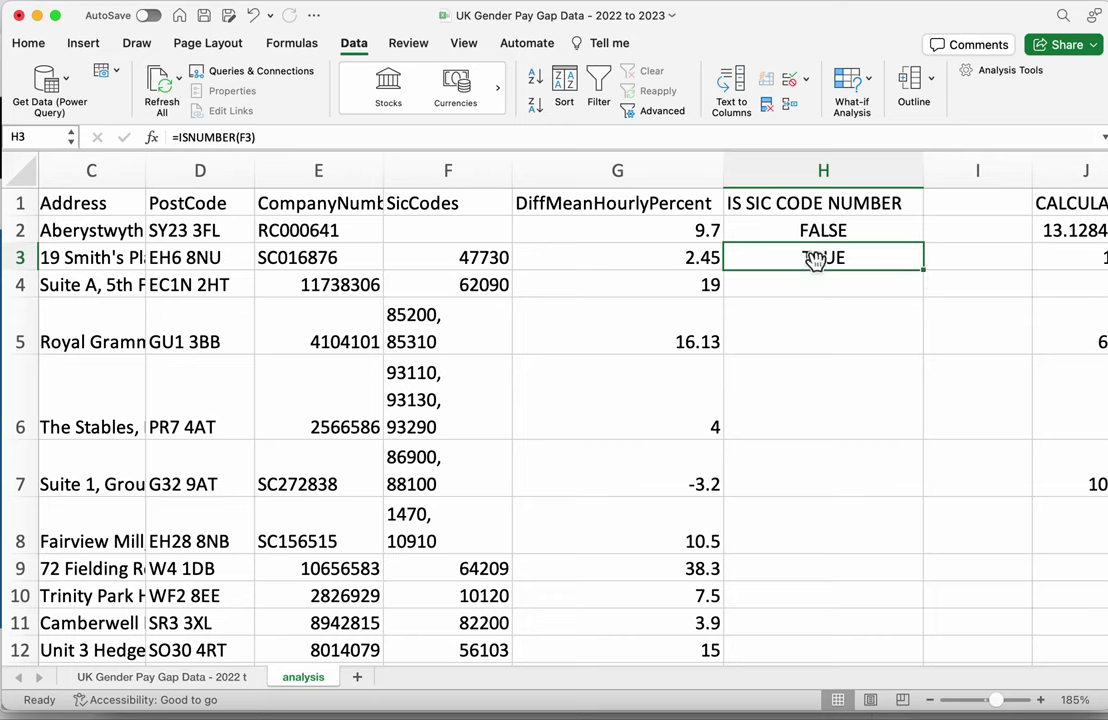
left_click_drag(928, 276, 920, 342)
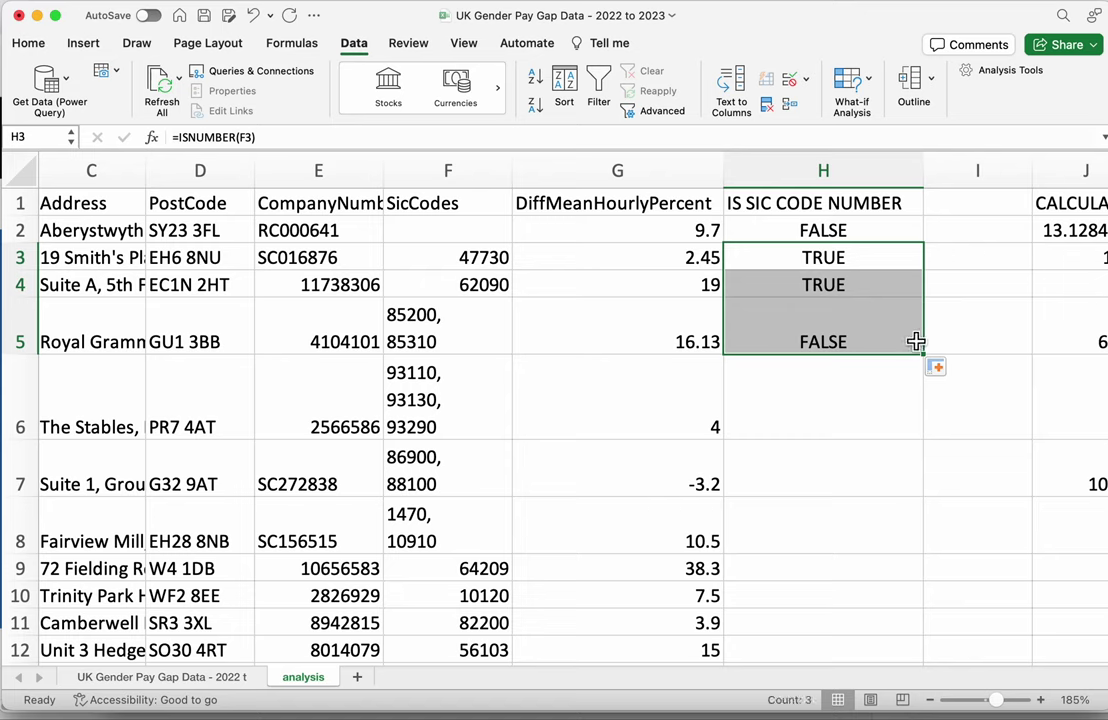
left_click(856, 342)
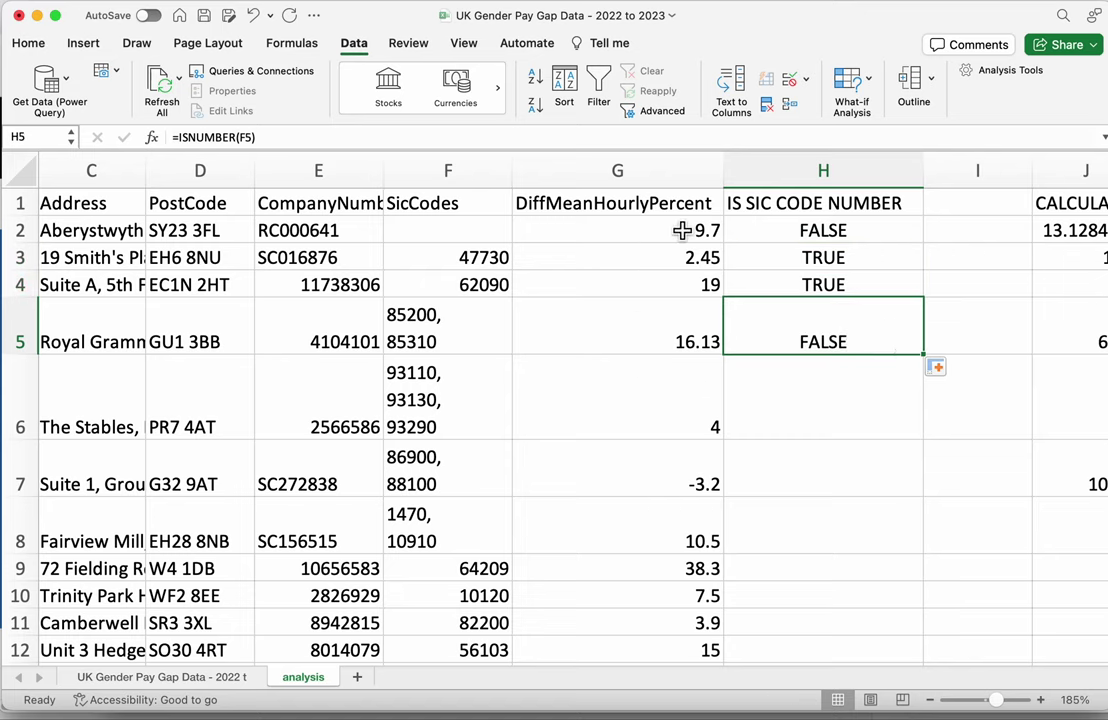
Fill the ISNUMBER formula from H5 down the remaining data rows and check that it reaches H10830
double_click(927, 358)
left_click(850, 355)
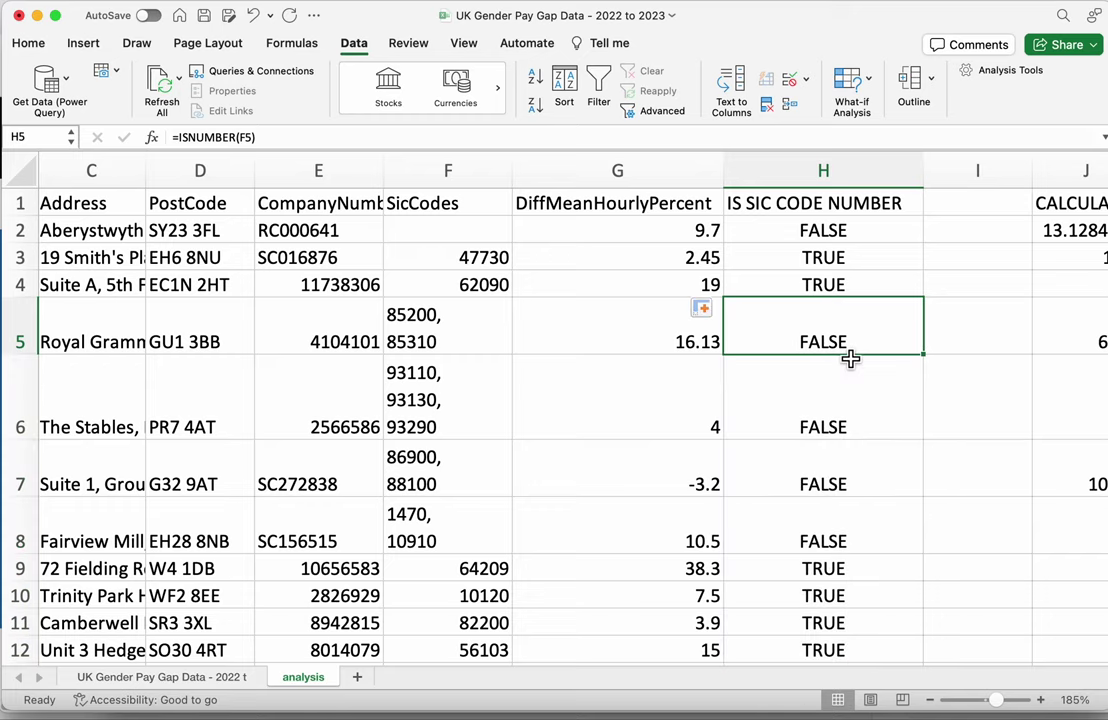
scroll(848, 358, "down", 5)
key("super+Down")
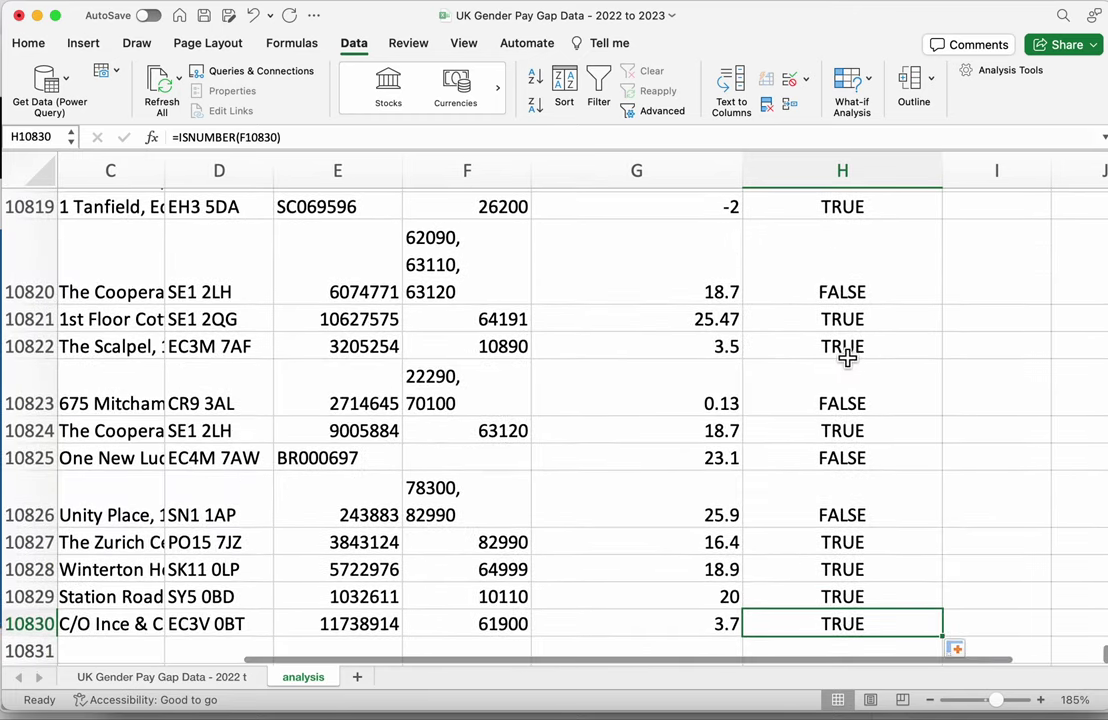
Insert a blank column directly before the IS SIC CODE NUMBER column
scroll(847, 358, "down", 2)
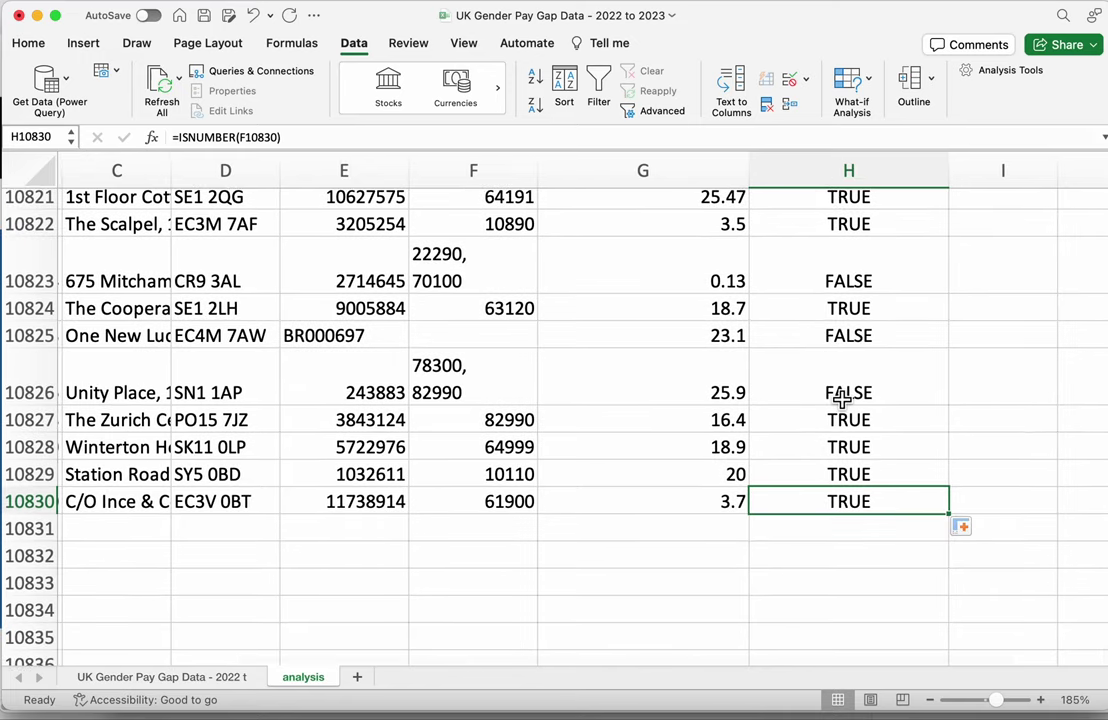
key("super+Up")
key("Down")
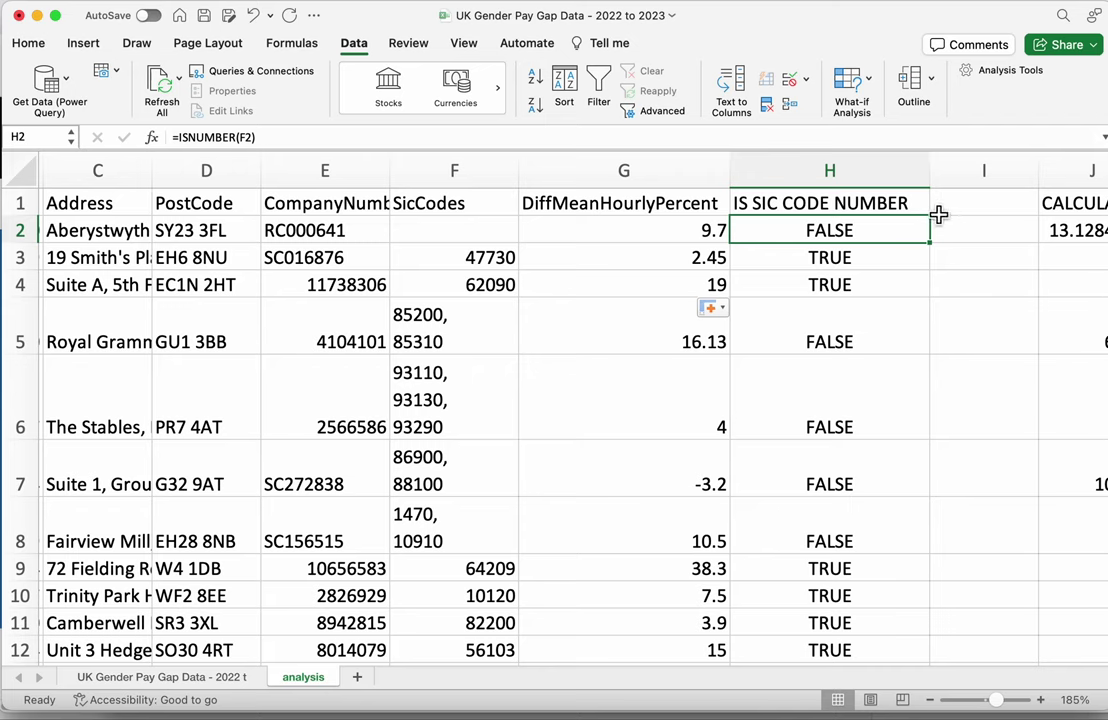
left_click(918, 172)
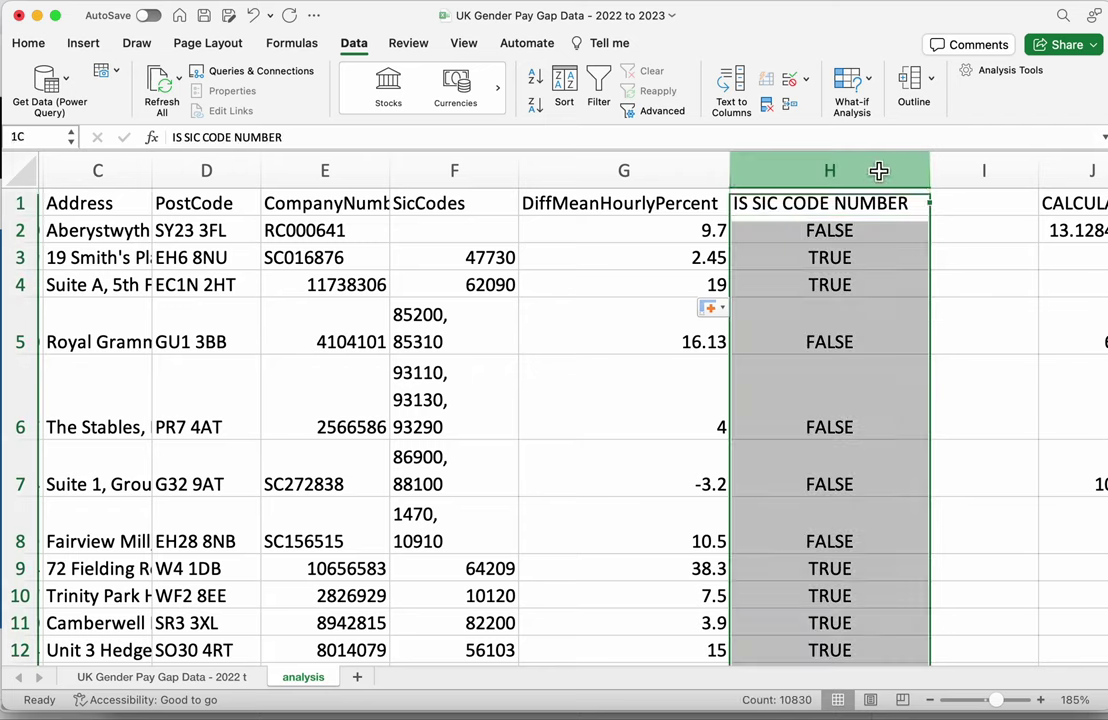
right_click(876, 167)
key("Escape")
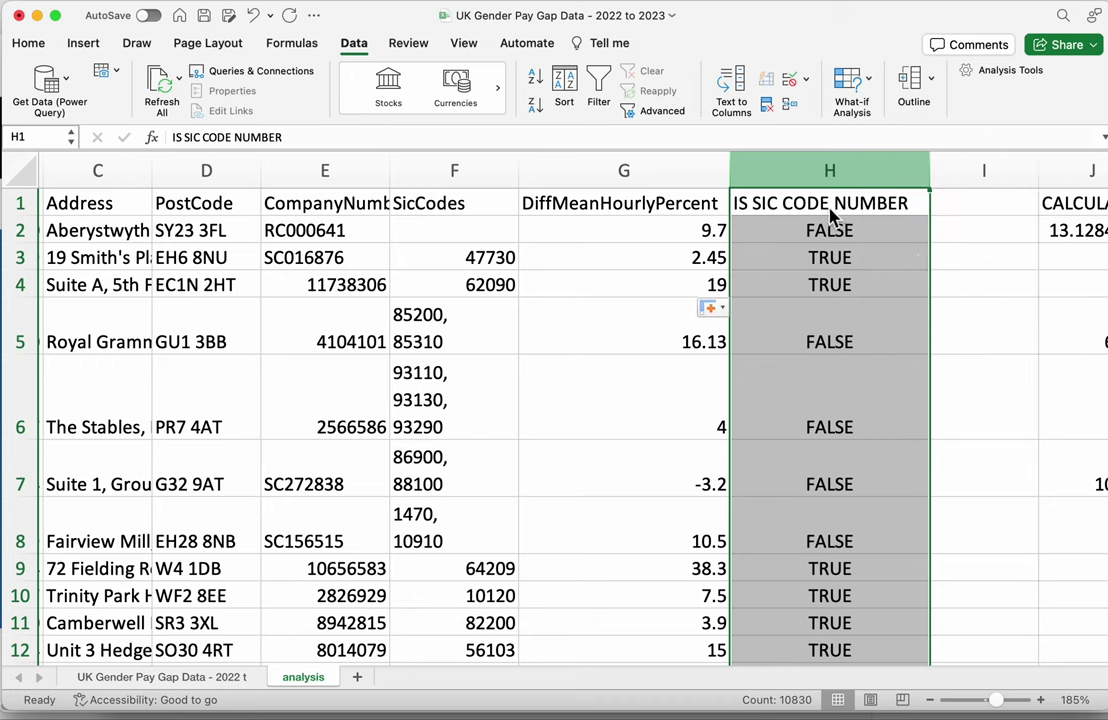
key("ctrl+shift+plus")
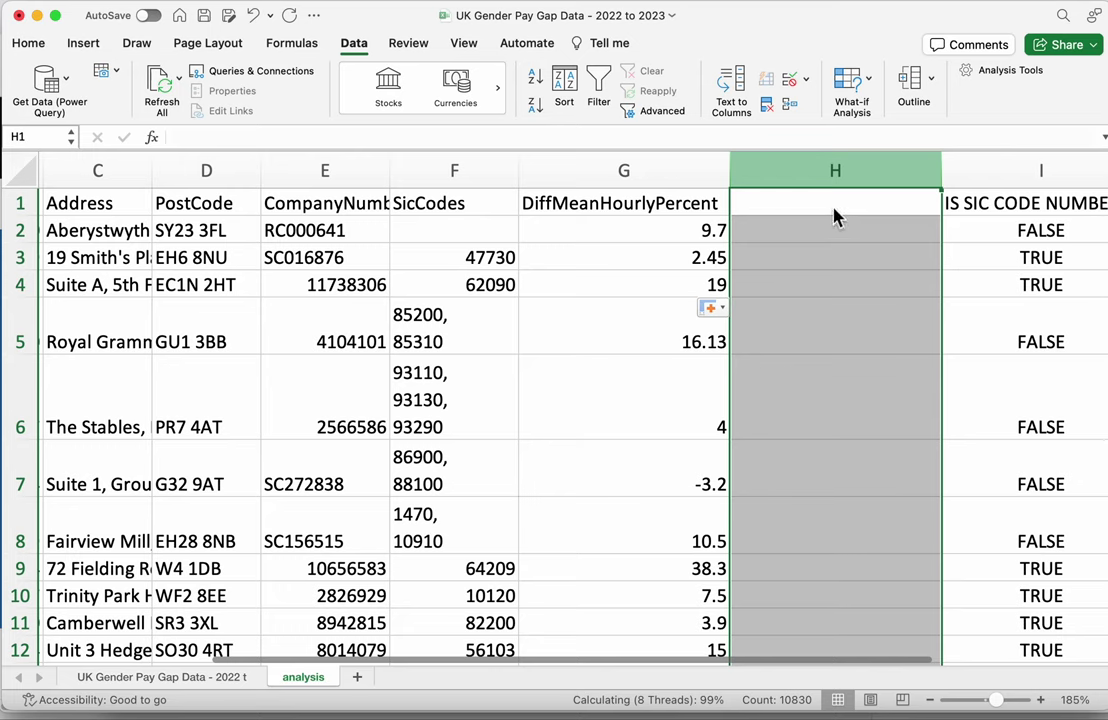
Enter the heading NO SIC CODE? in cell H1 of the blank column
left_click(834, 216)
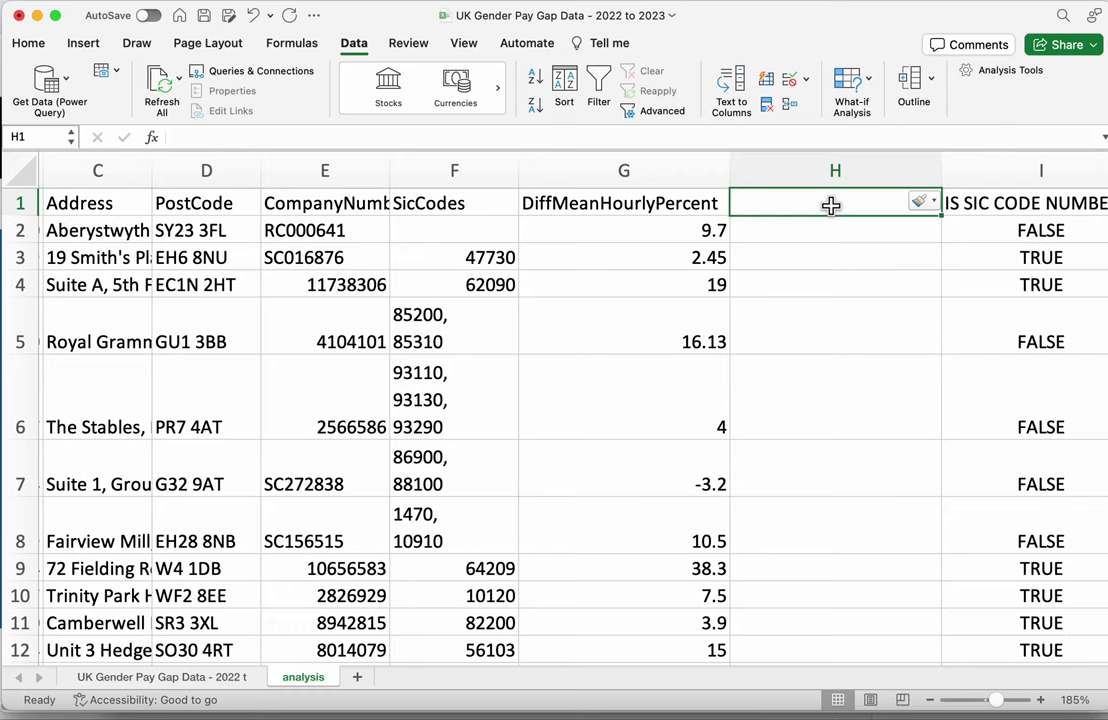
type("NO SIC ")
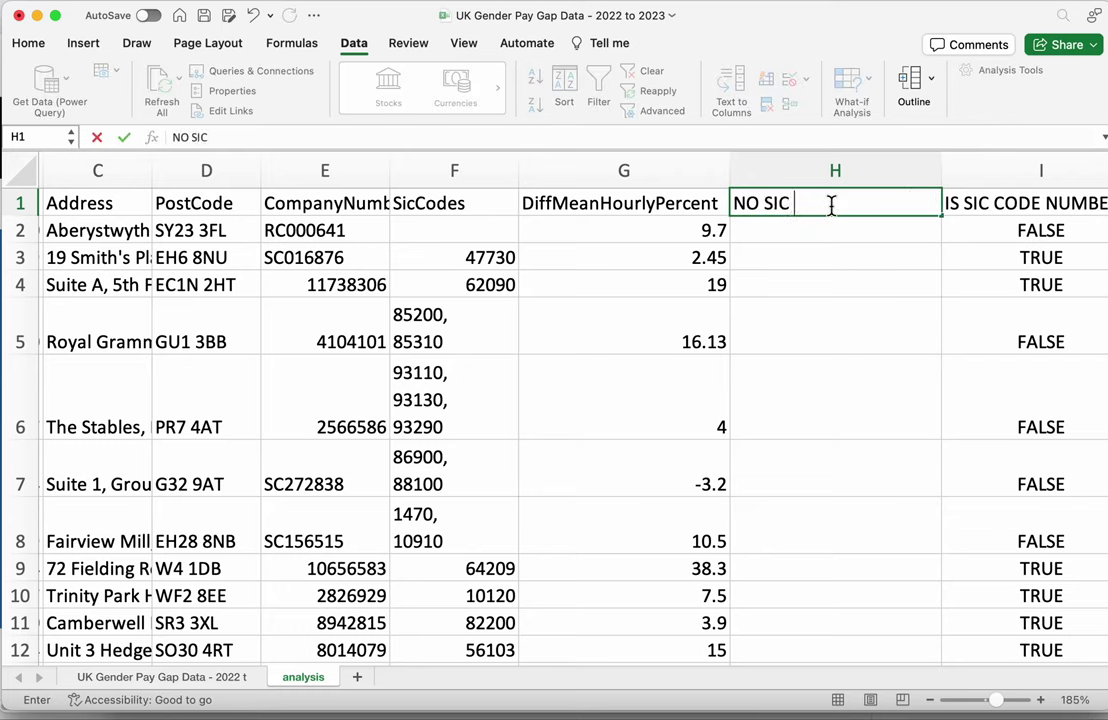
type("CODE?")
key("Return")
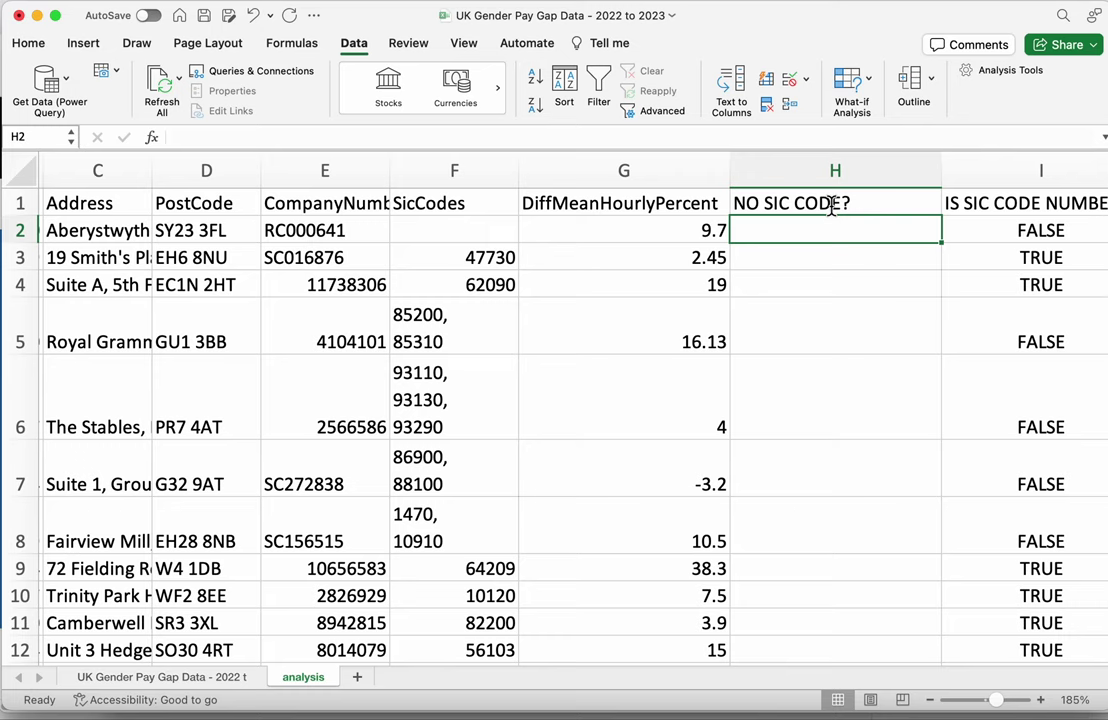
Enter the formula =ISBLANK(F2) in cell H2 to test whether the row's SicCodes cell is empty
type("=")
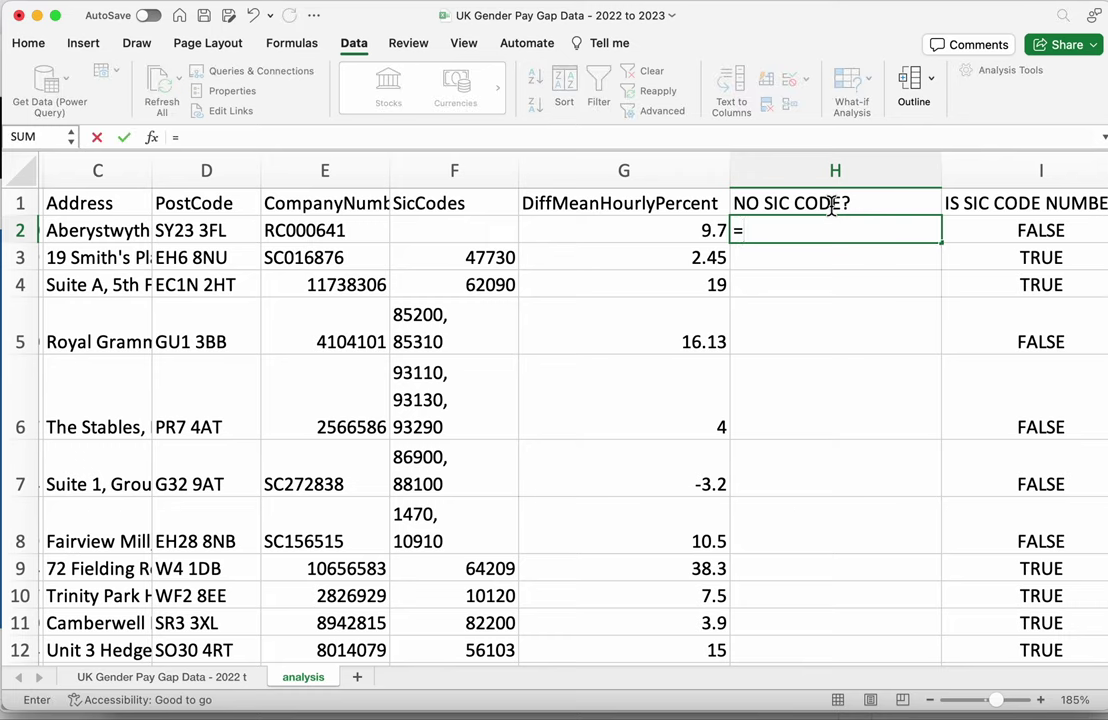
type("IS")
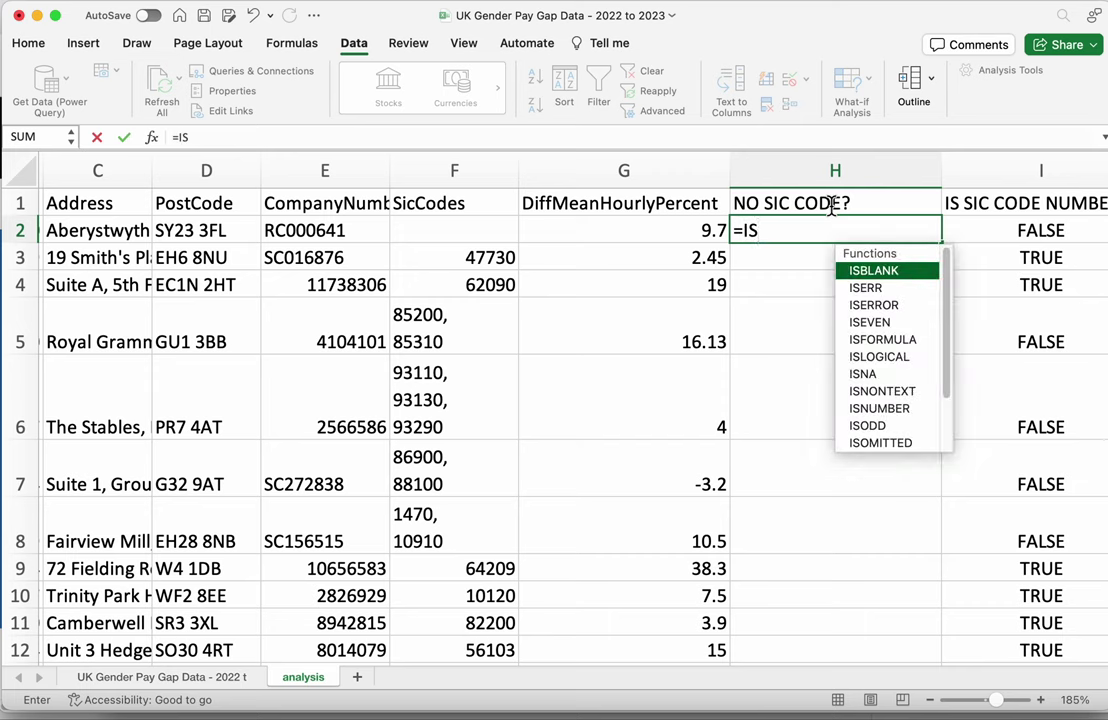
type("BLANK(")
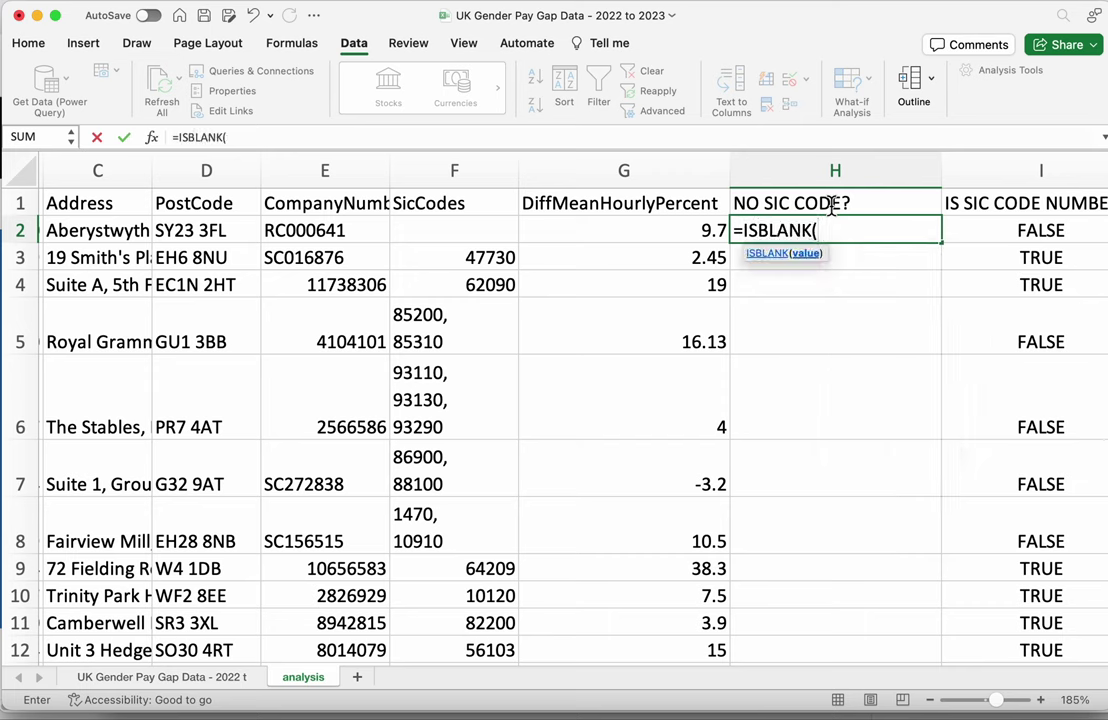
left_click(484, 236)
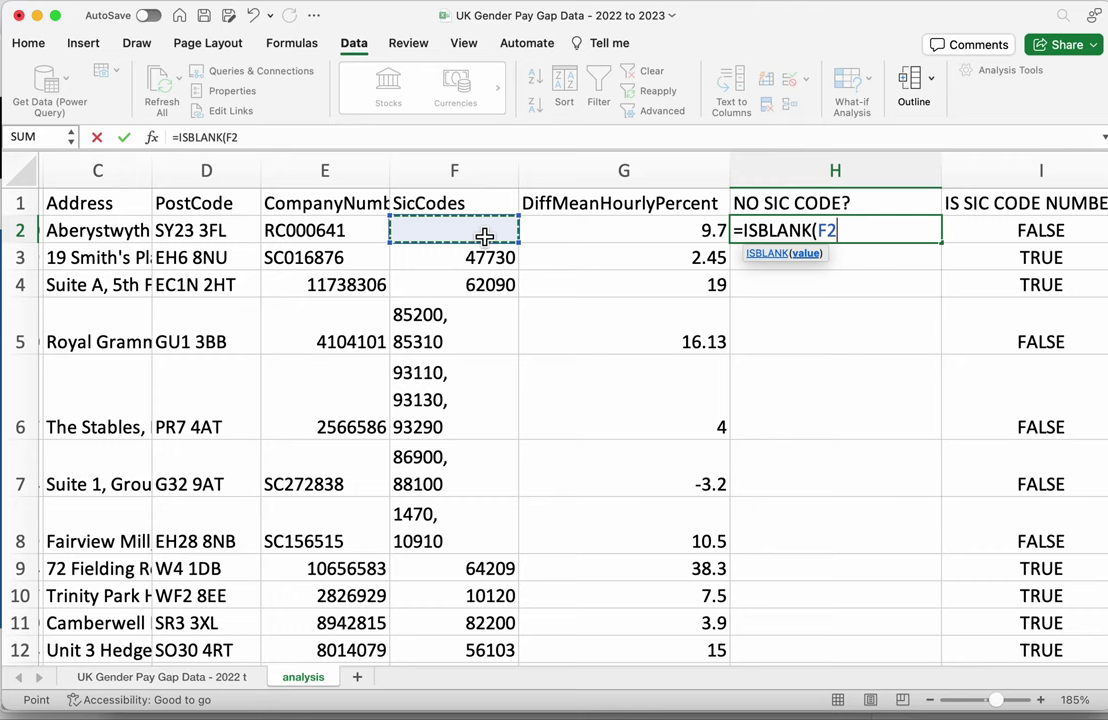
type(")")
key("Return")
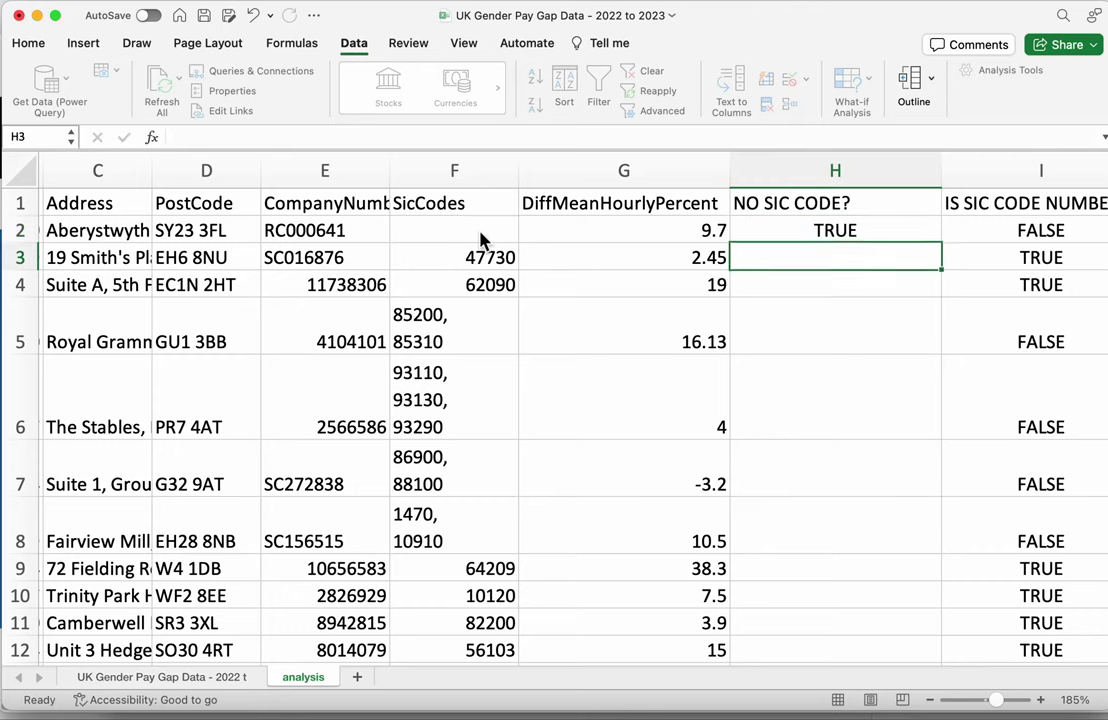
Fill the ISBLANK formula from H2 down all data rows and narrow columns H and I to fit their headings
left_click(820, 231)
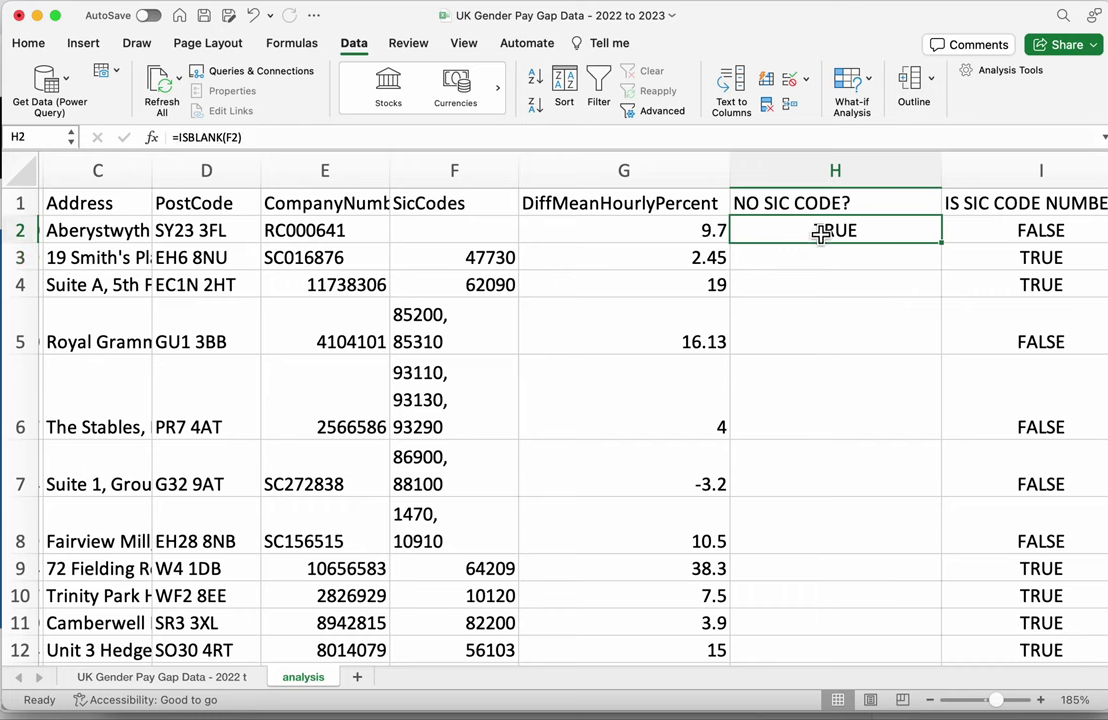
double_click(945, 246)
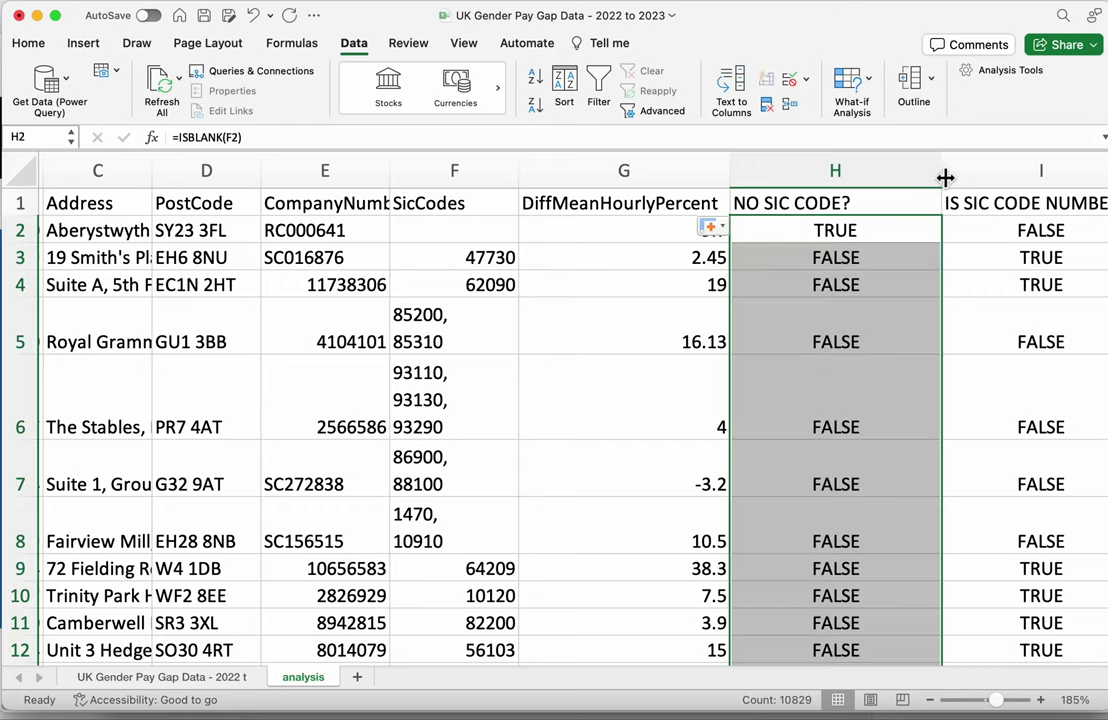
left_click_drag(943, 174, 859, 174)
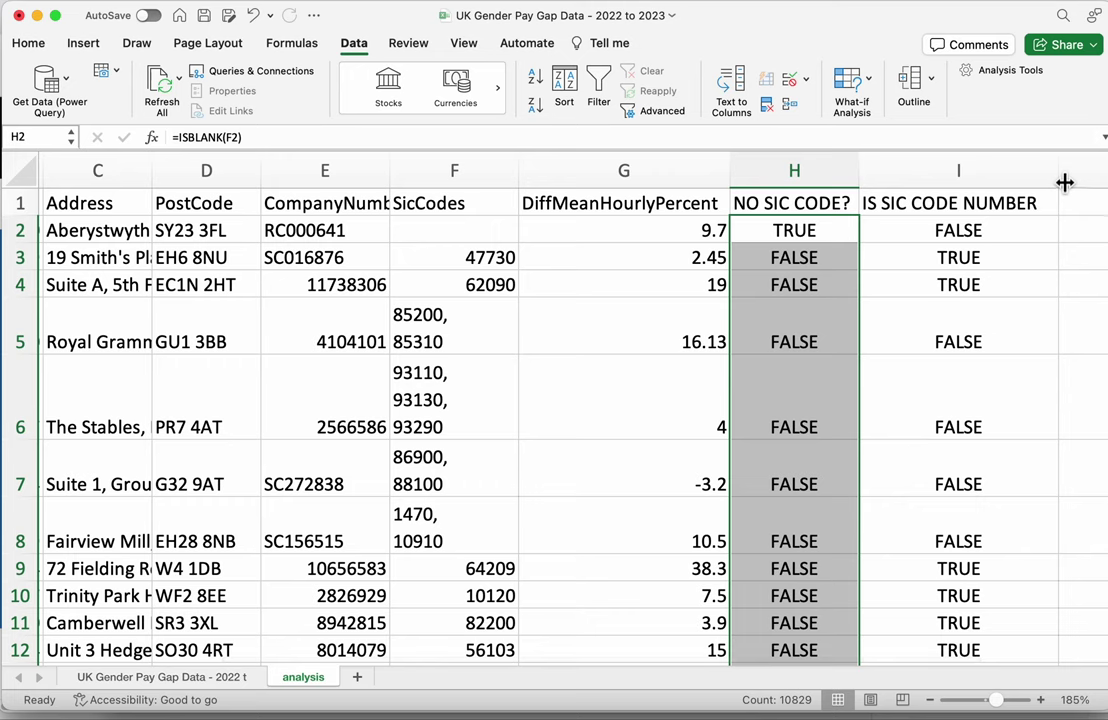
left_click_drag(1058, 172, 1050, 172)
left_click(806, 284)
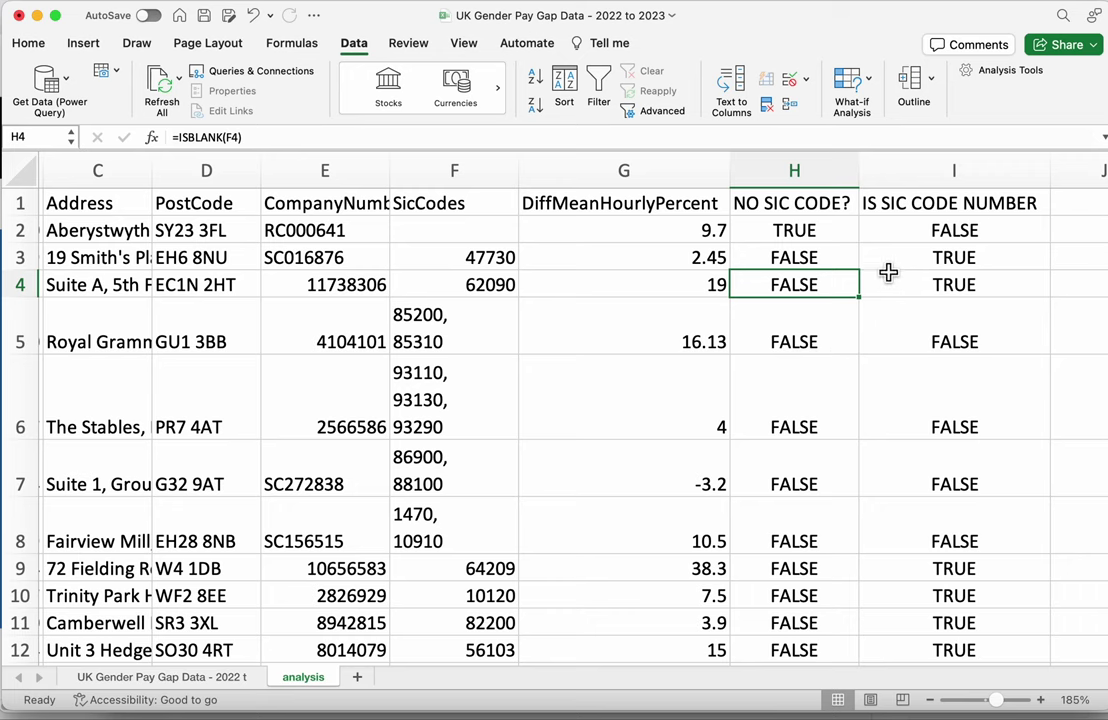
Insert a blank column directly before the NO SIC CODE? column
left_click(791, 172)
right_click(797, 173)
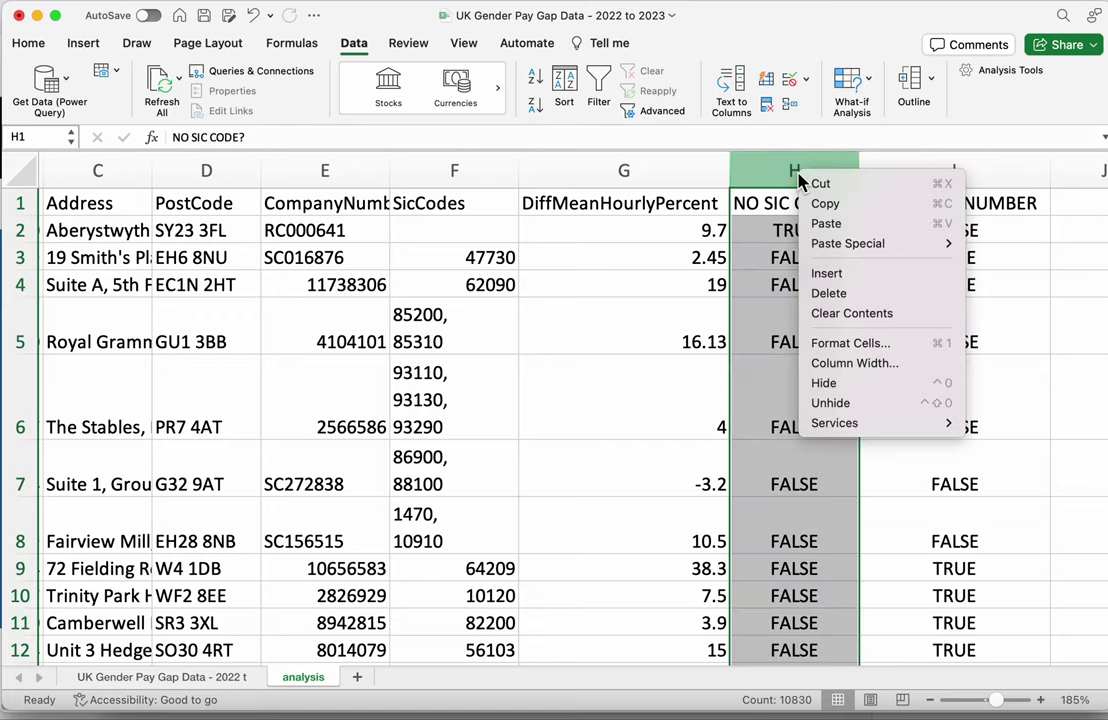
left_click(869, 288)
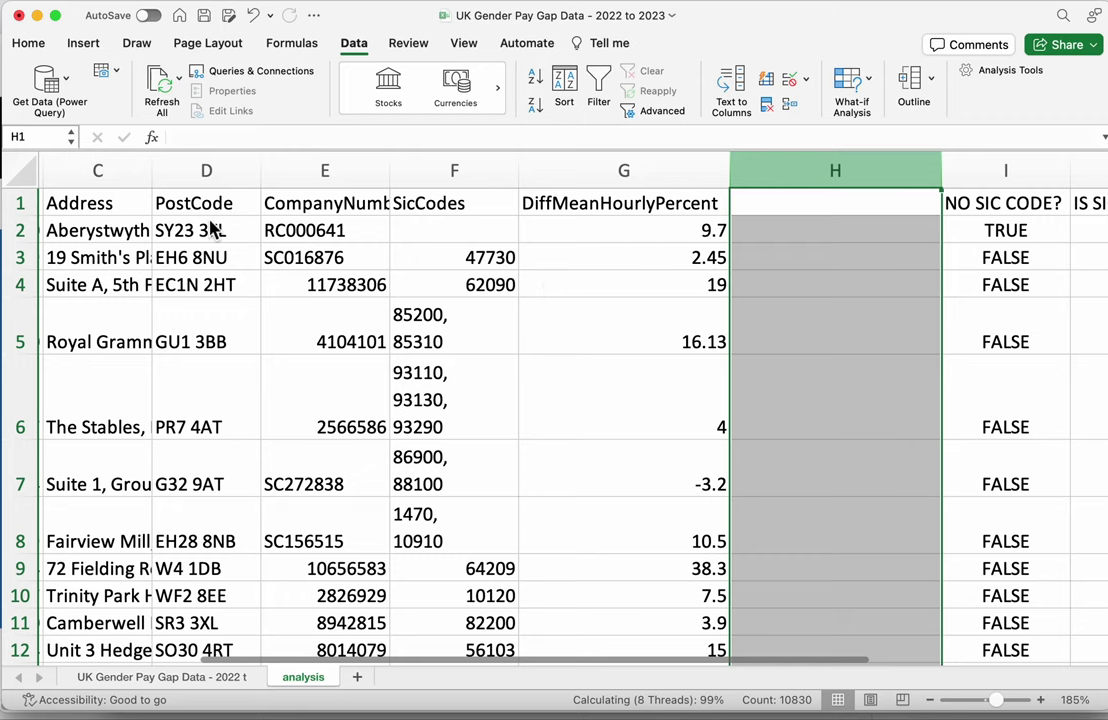
Examine the multi-code SicCodes entry in row 5 and how the PostCode values in the first rows begin
left_click(458, 319)
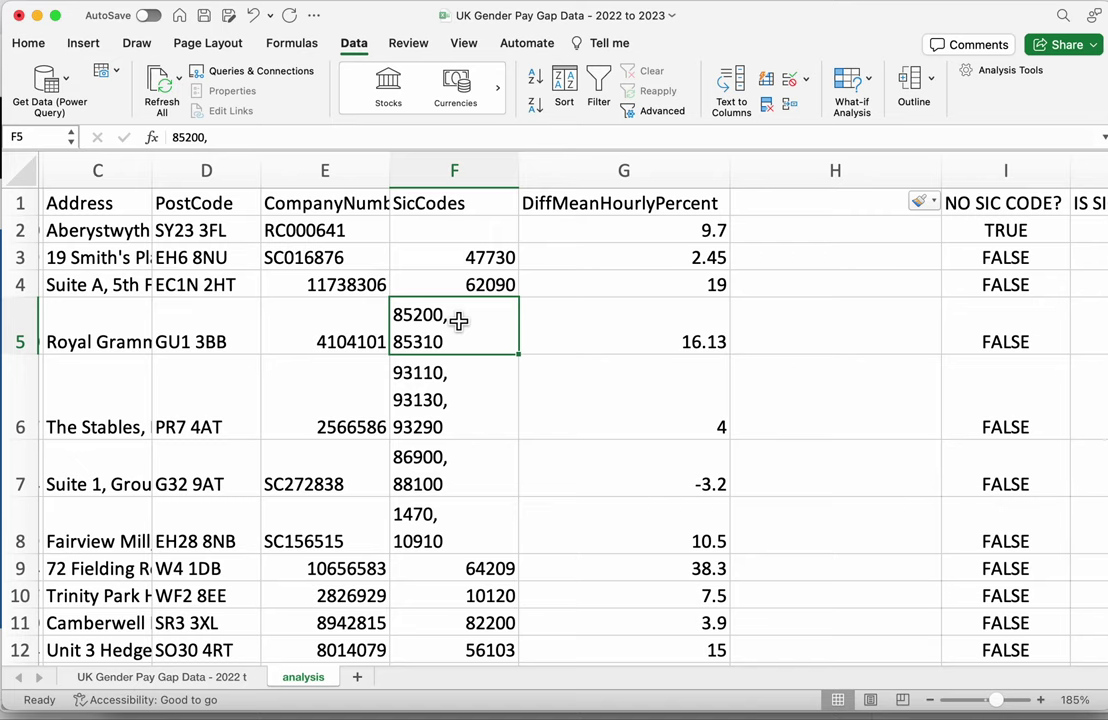
left_click(218, 232)
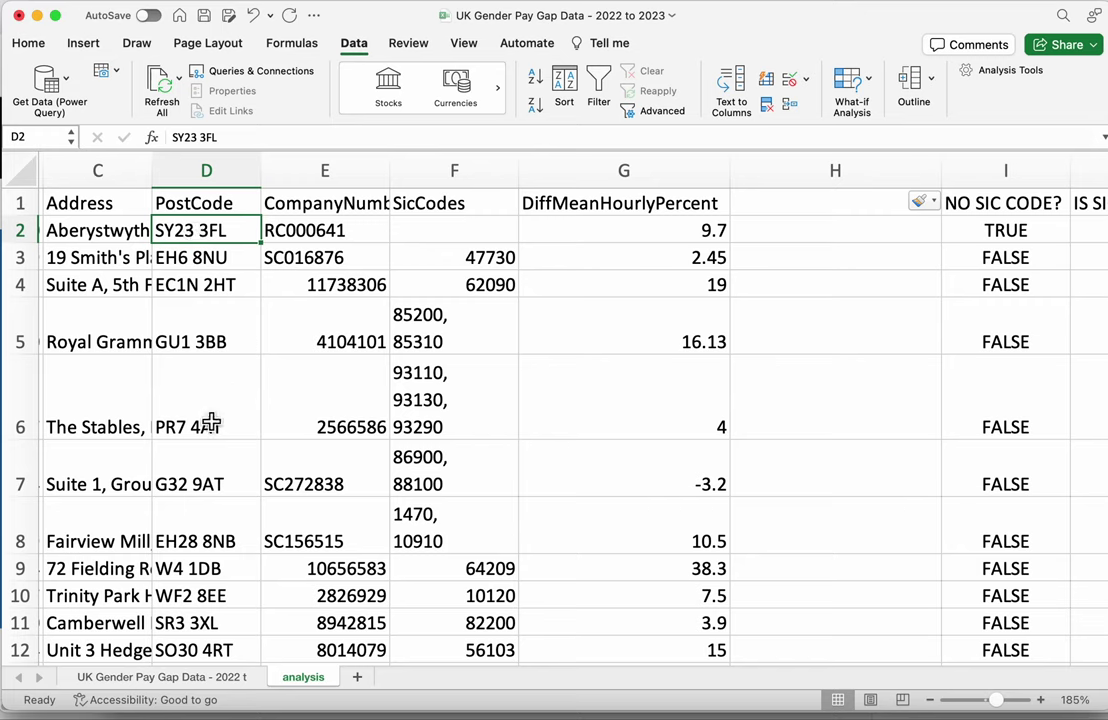
left_click(201, 569)
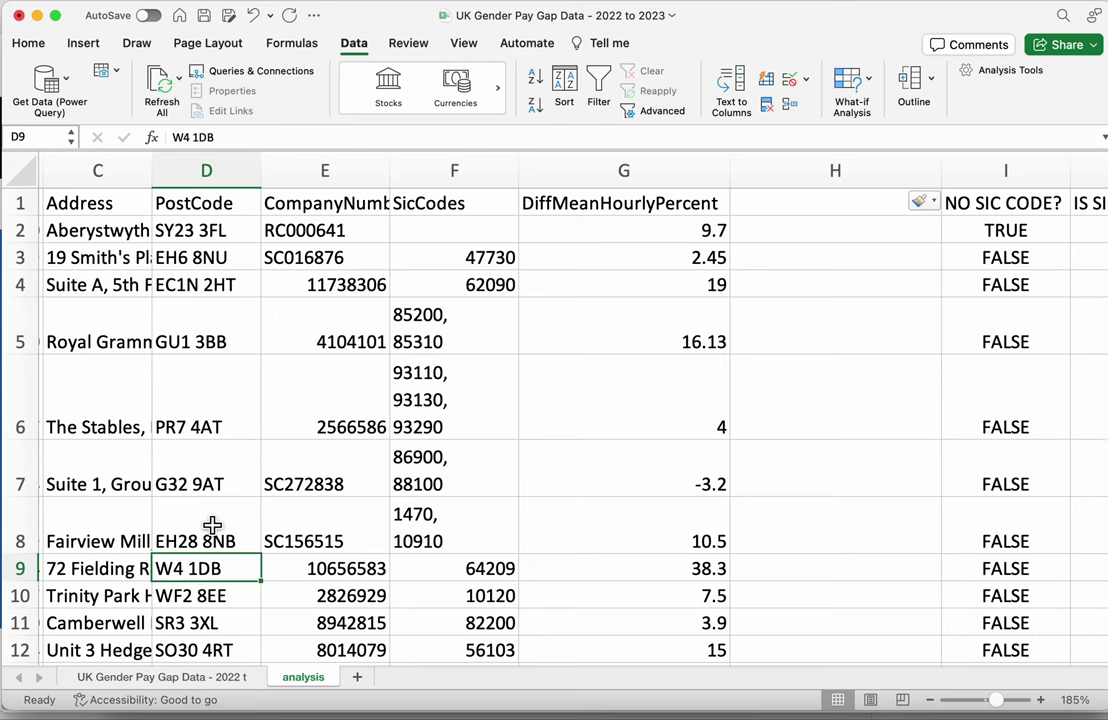
scroll(214, 520, "down", 1)
left_click(195, 610)
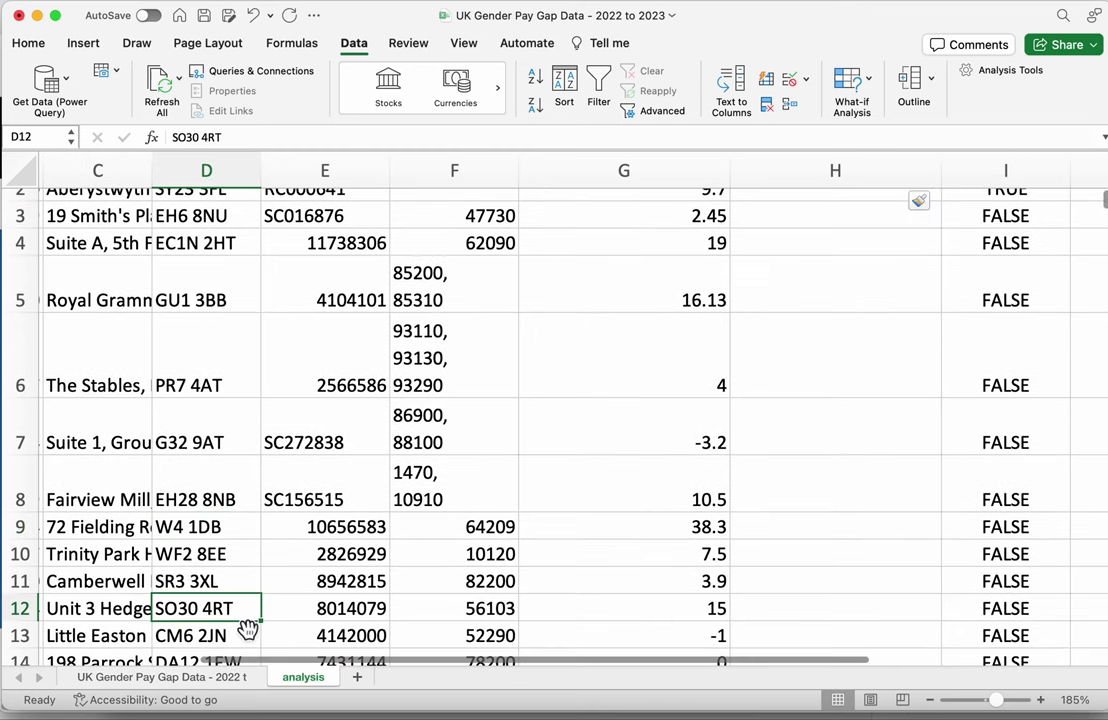
scroll(205, 560, "down", 2)
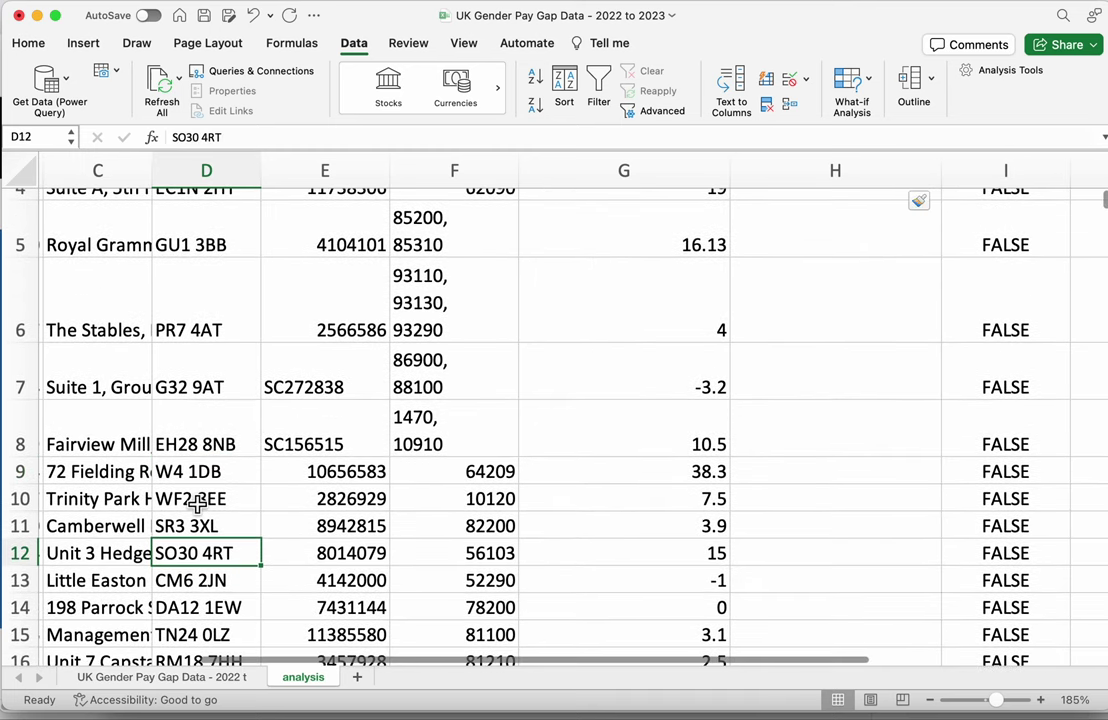
scroll(197, 505, "up", 3)
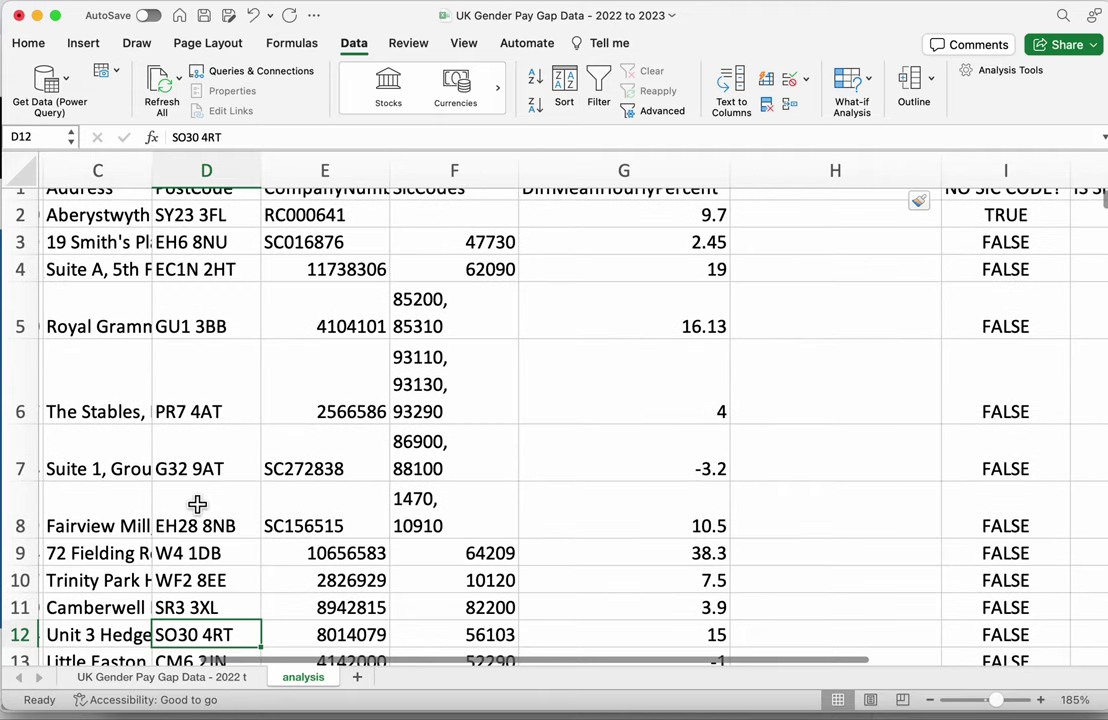
scroll(197, 504, "up", 1)
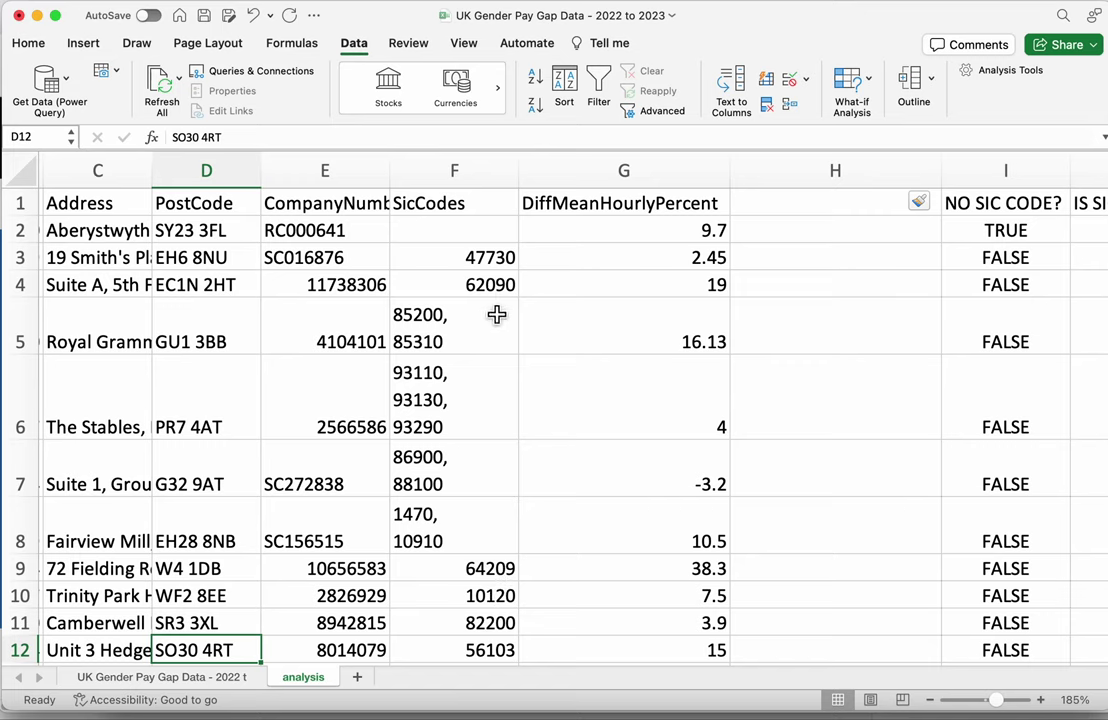
Enter the heading SIC CODE FIRST TWO NUMS in cell H1 of the blank column
left_click(774, 207)
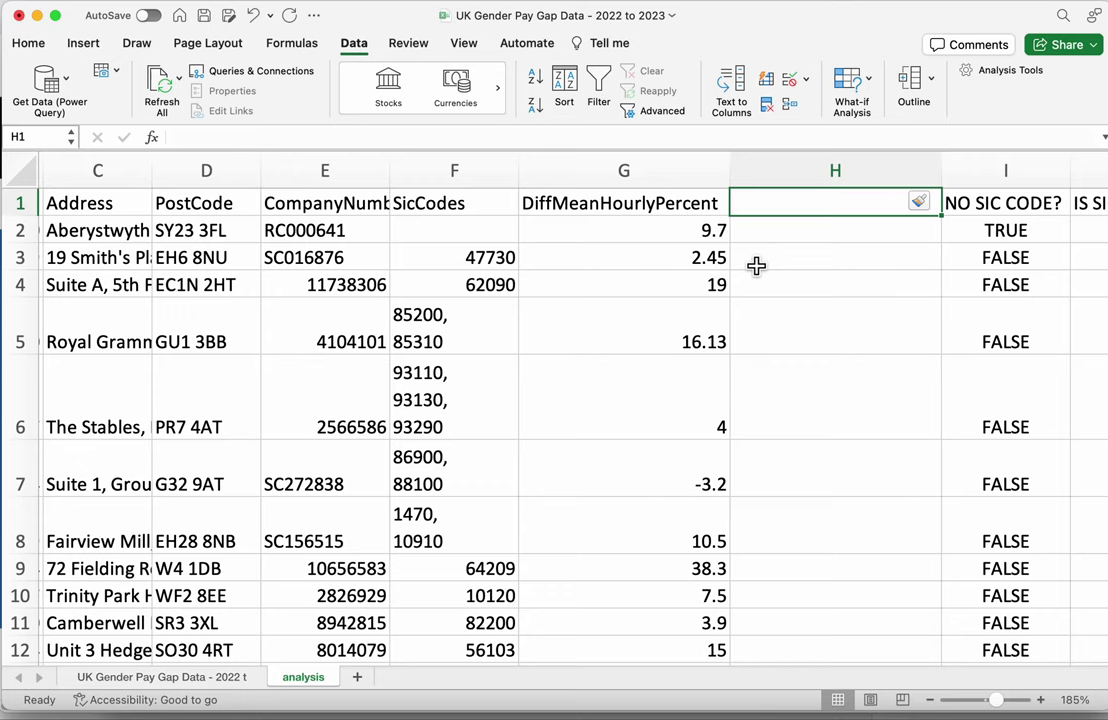
type("FIRST TWO")
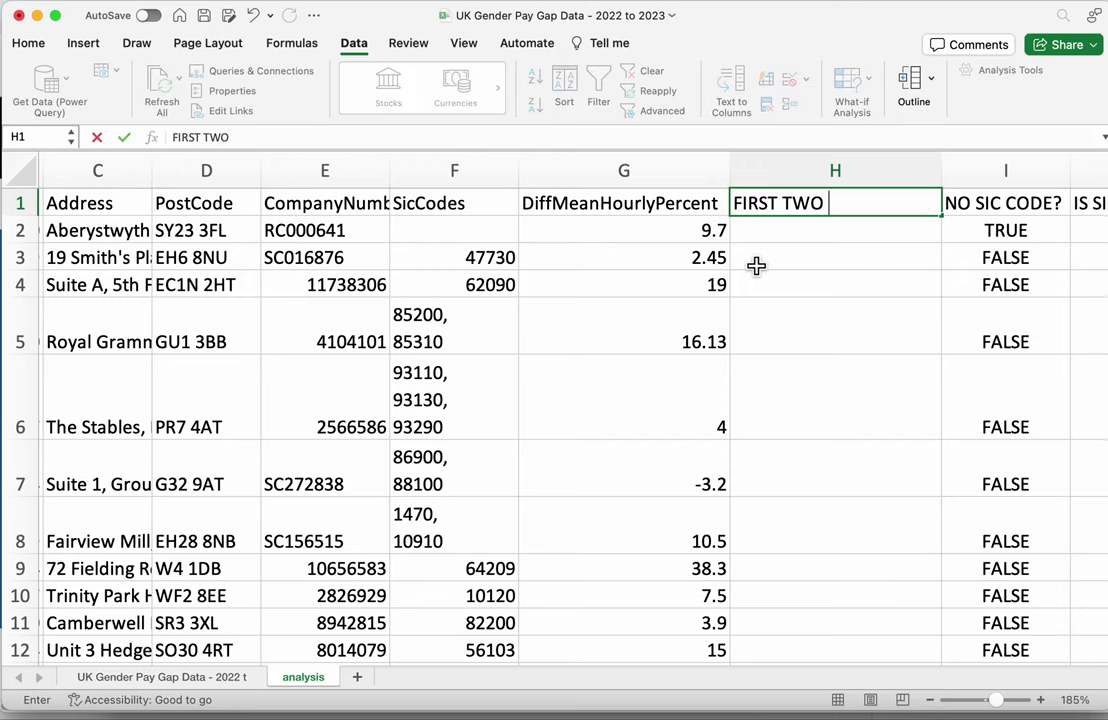
key("BackSpace")
key("BackSpace")
key("BackSpace")
key("BackSpace")
key("BackSpace")
key("BackSpace")
key("BackSpace")
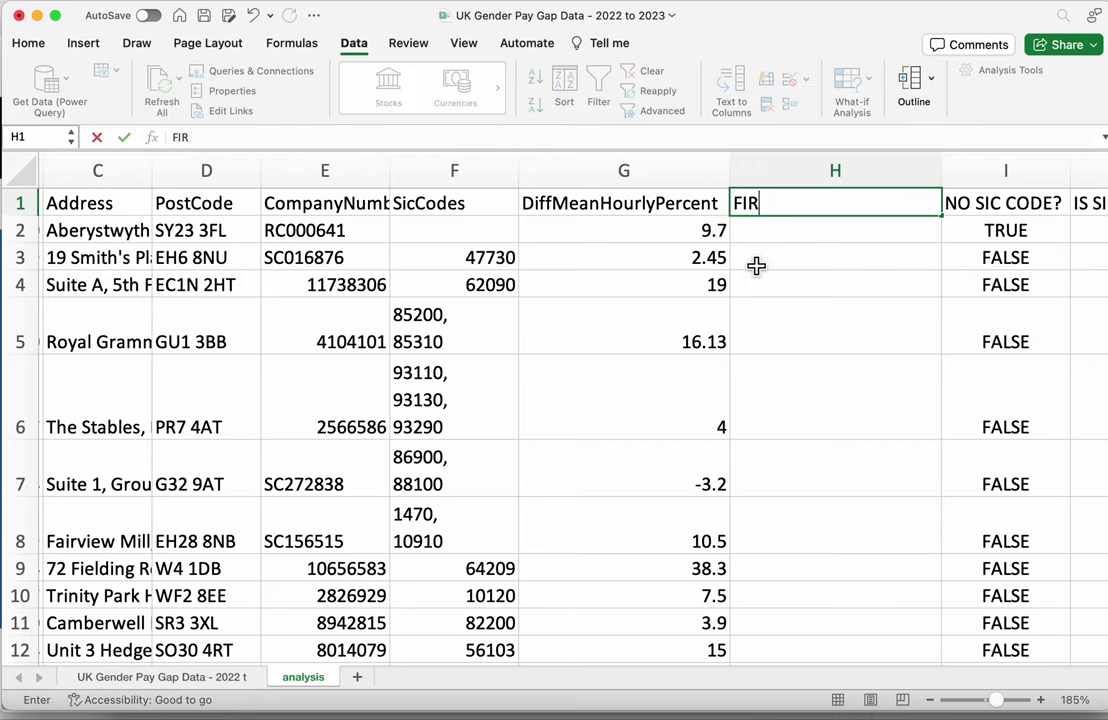
key("BackSpace")
key("BackSpace")
key("BackSpace")
type("SIC CODE ")
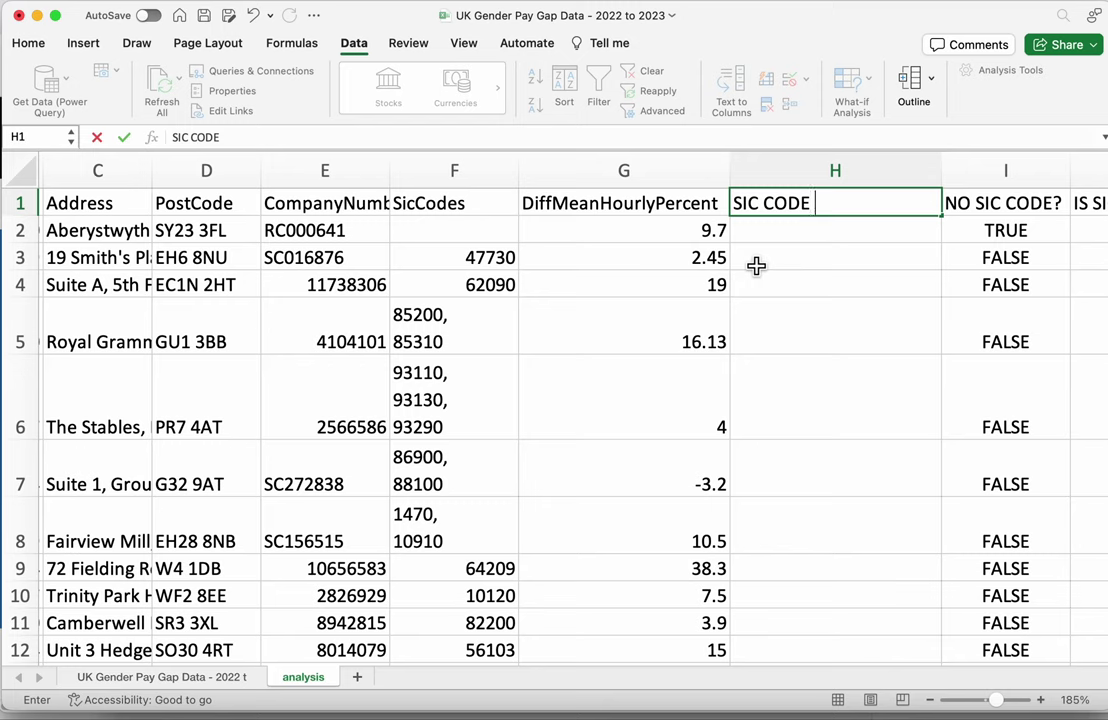
type("FIFRST TW")
key("BackSpace")
key("BackSpace")
key("BackSpace")
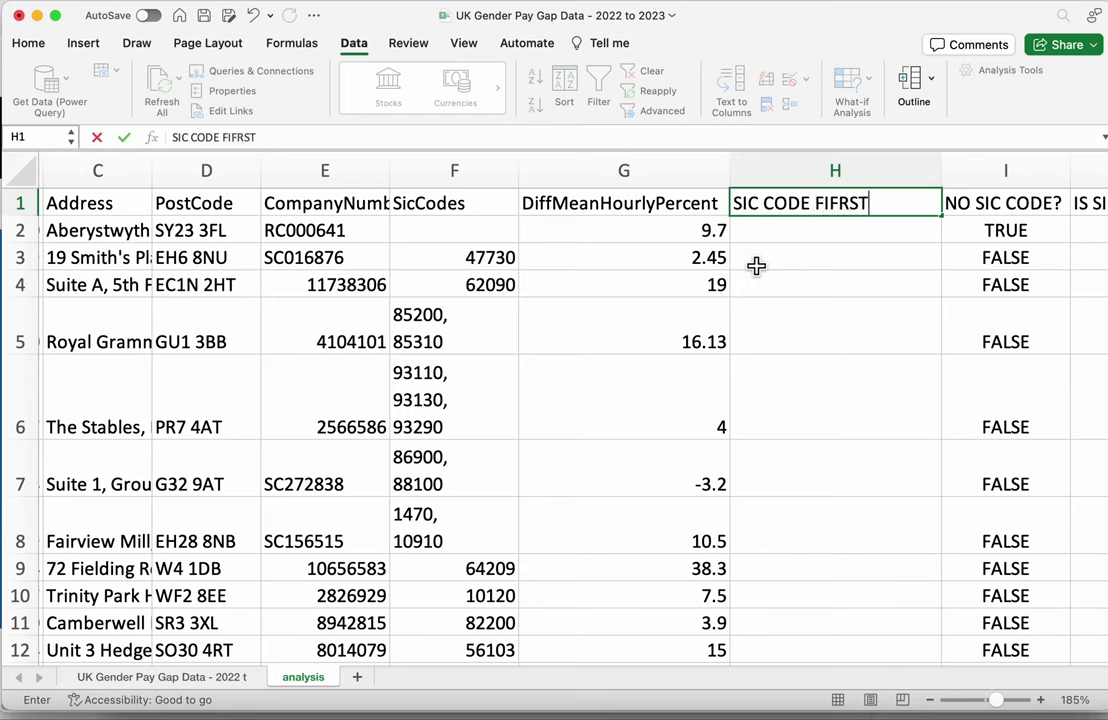
key("BackSpace")
key("BackSpace")
key("BackSpace")
key("BackSpace")
type("RST TWO ")
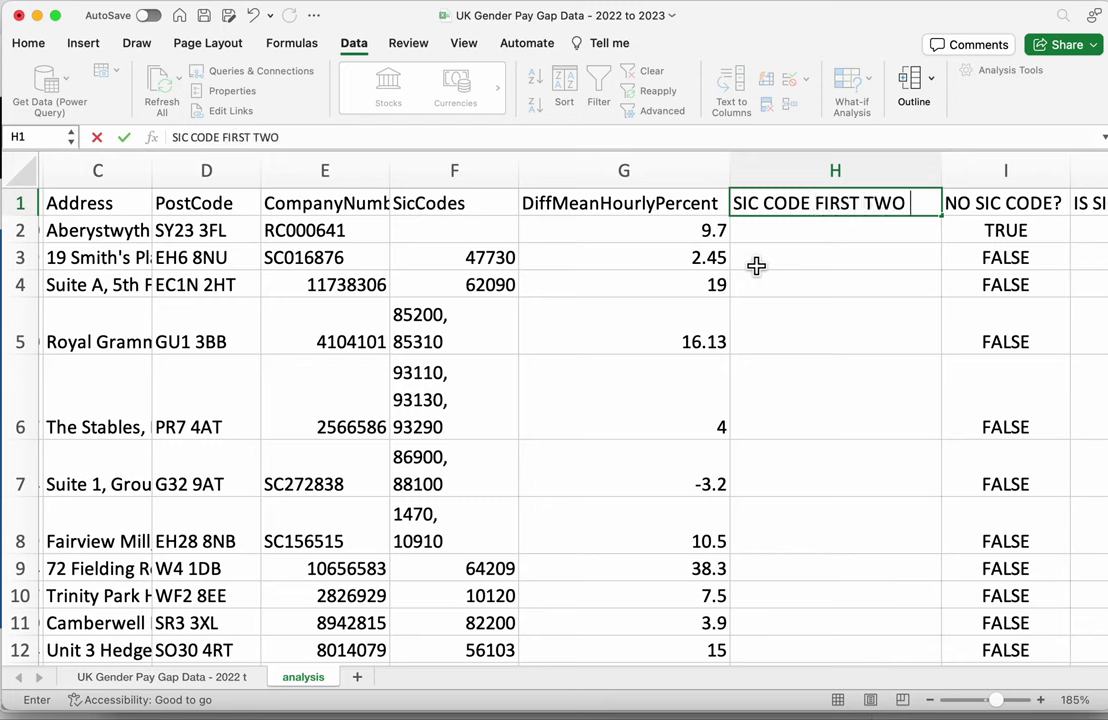
type("NUMS")
key("Return")
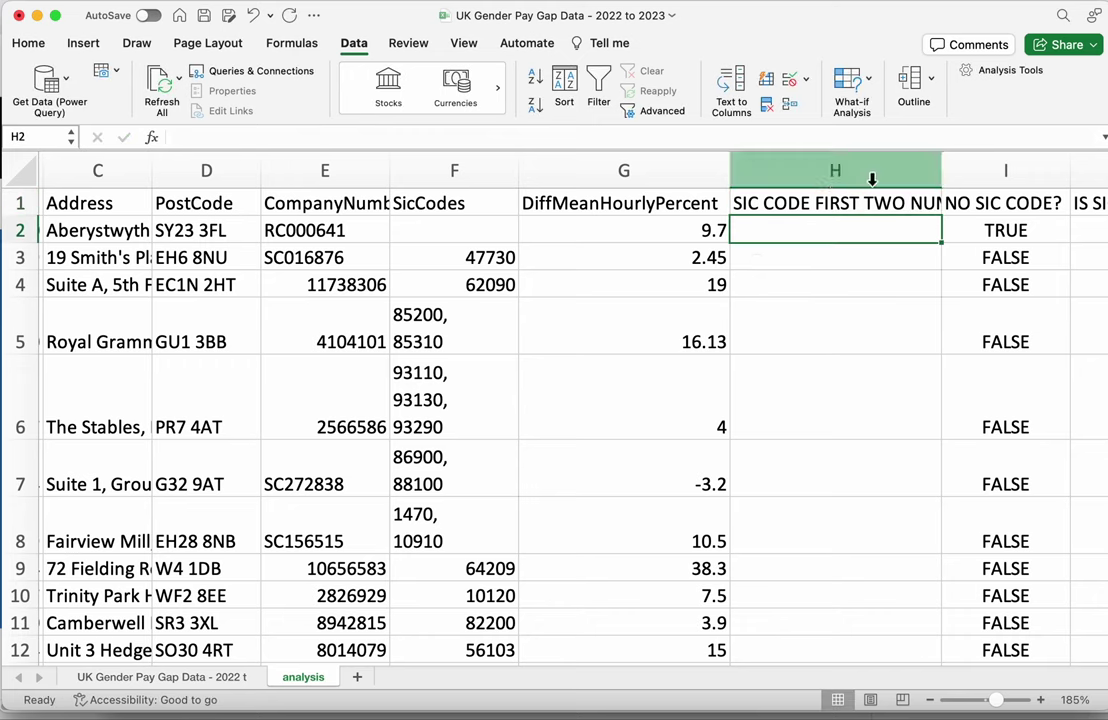
Widen column H so its full heading fits, and select cell H5
left_click_drag(942, 166, 977, 166)
left_click(845, 270)
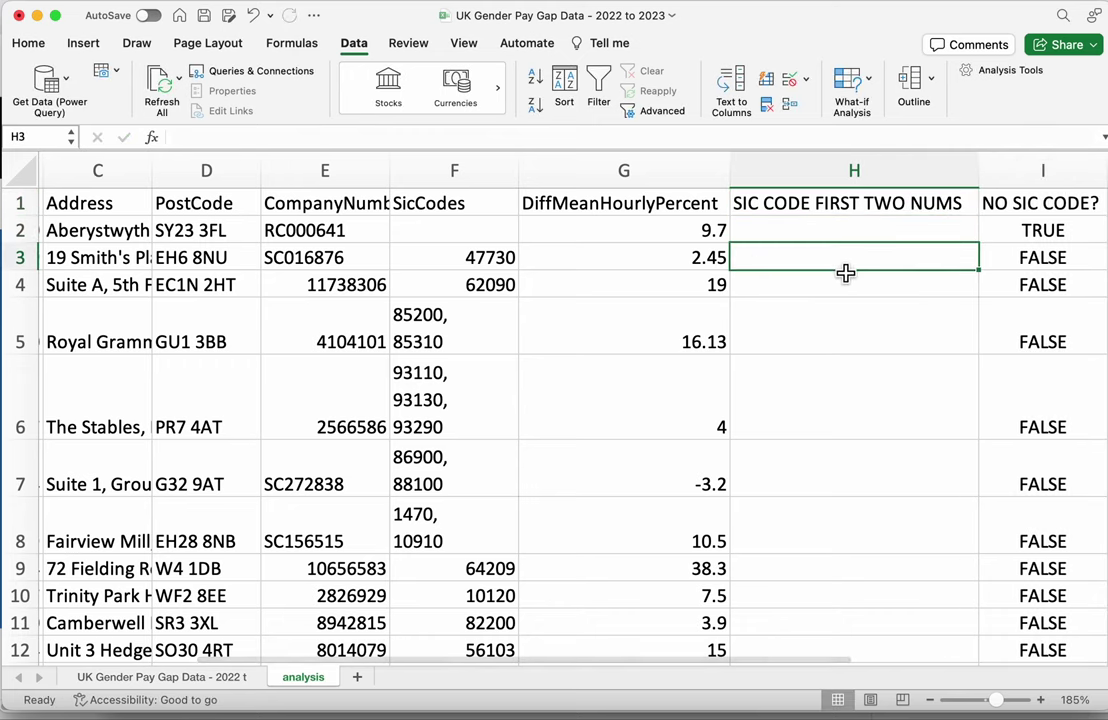
left_click(736, 333)
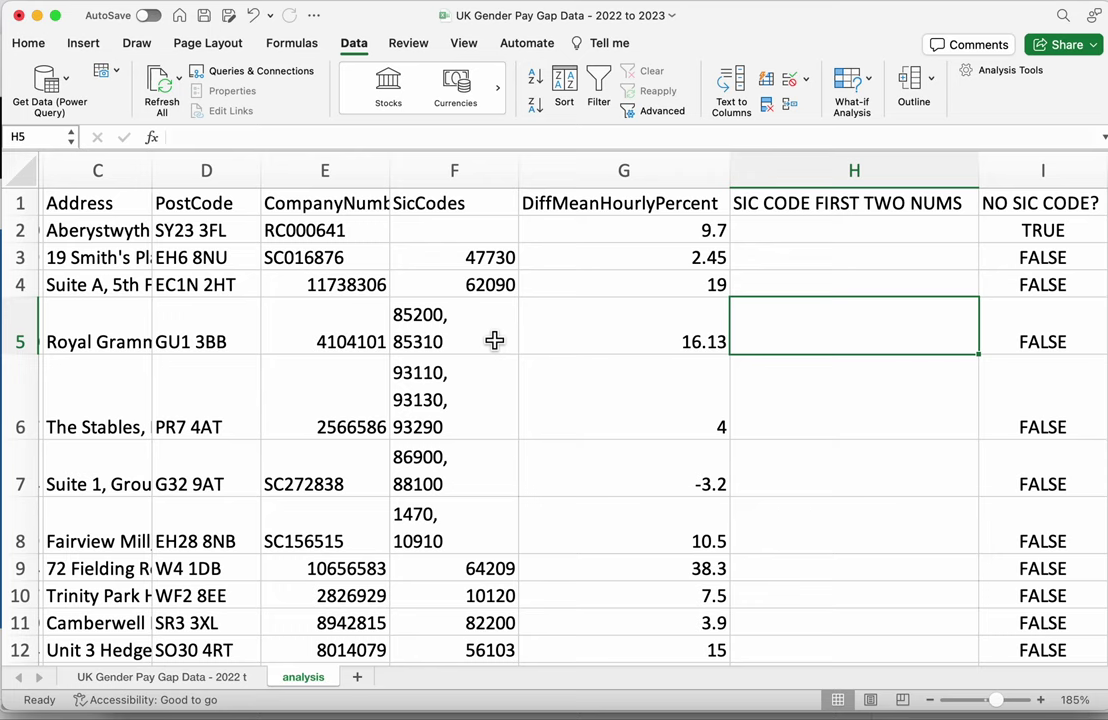
Enter the formula =LEFT(F5, 2) in H5 to extract the first two characters of that row's SicCodes value
type("=")
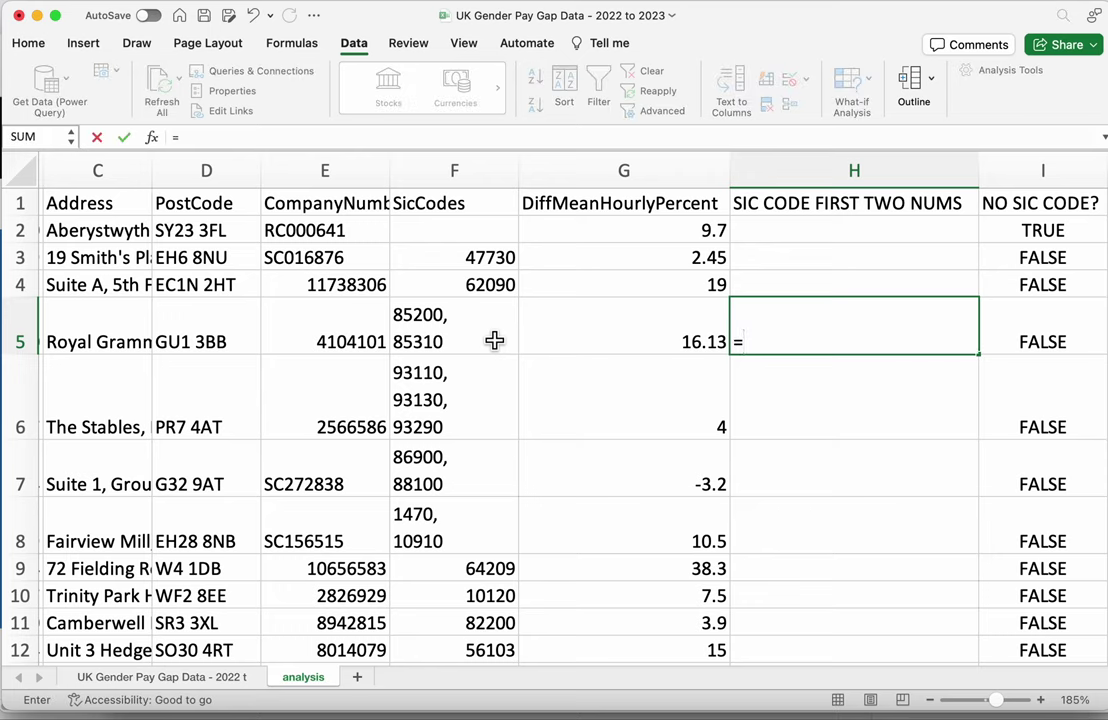
type("LEFT")
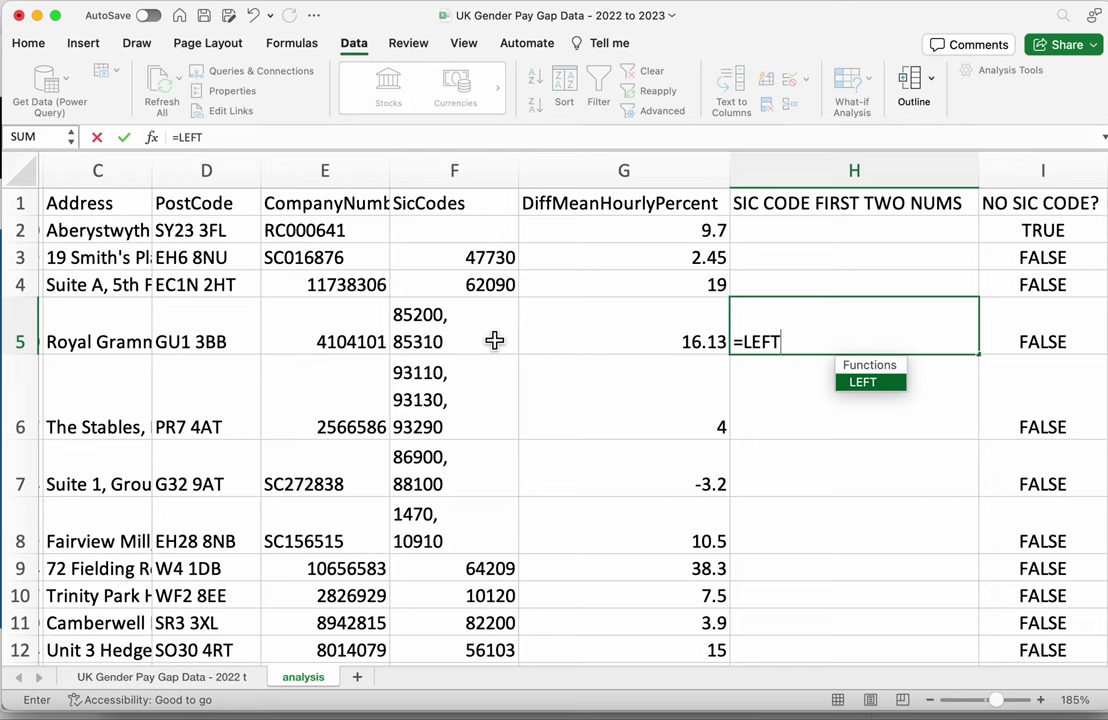
type("(")
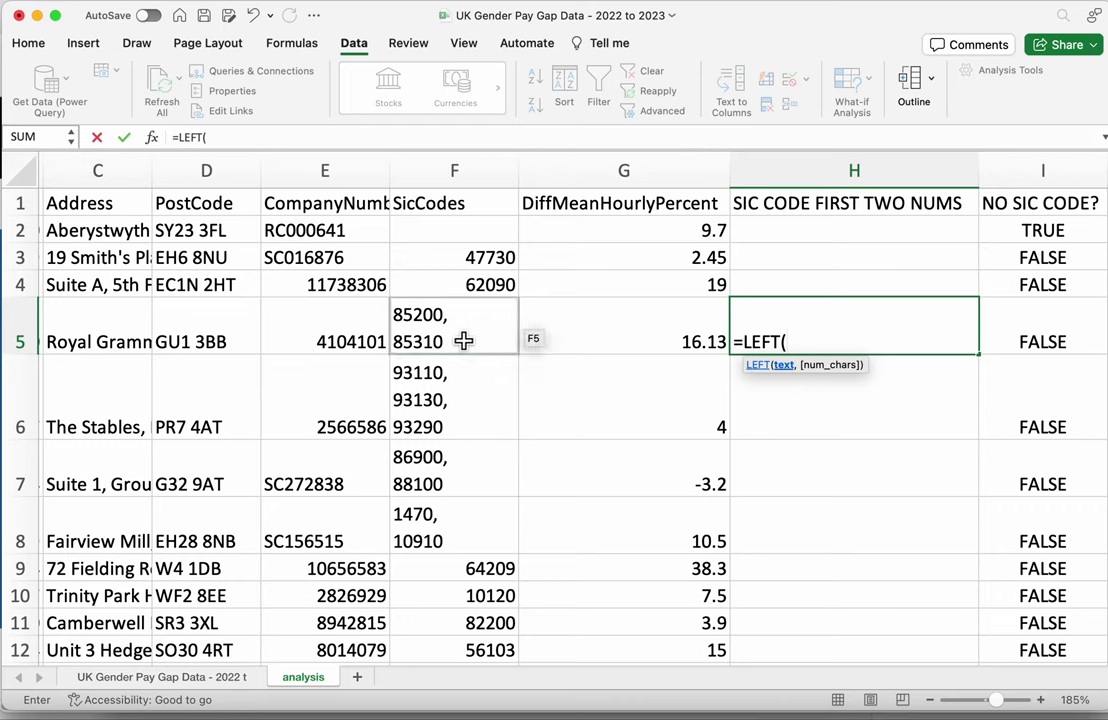
left_click(463, 341)
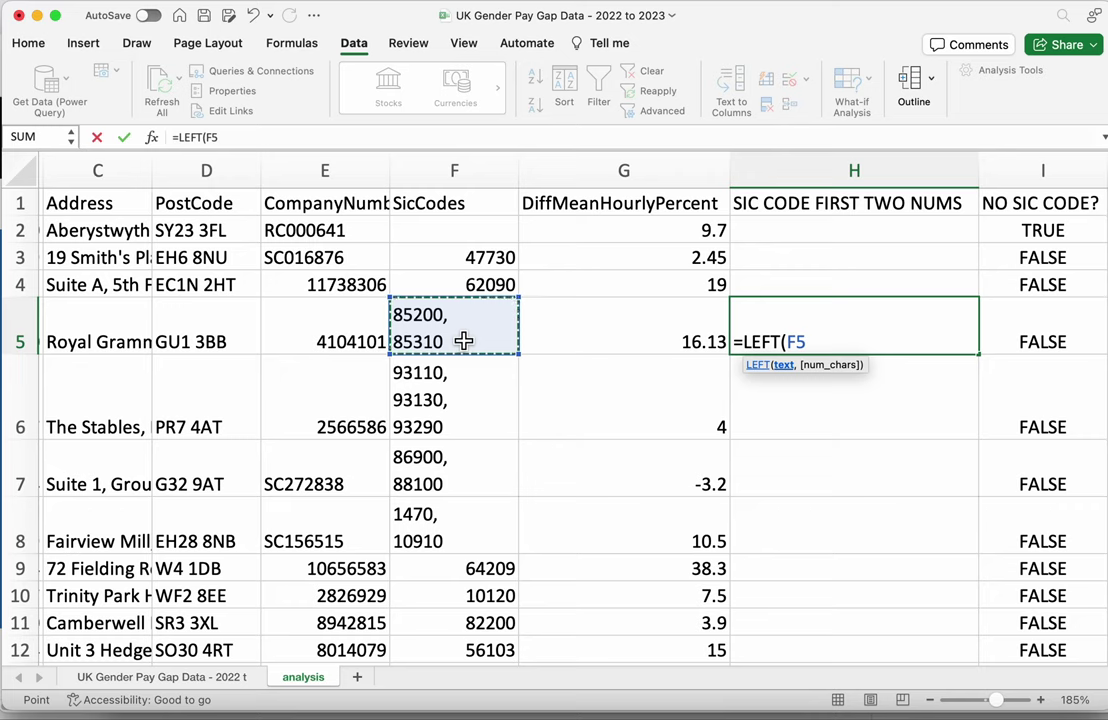
type(",")
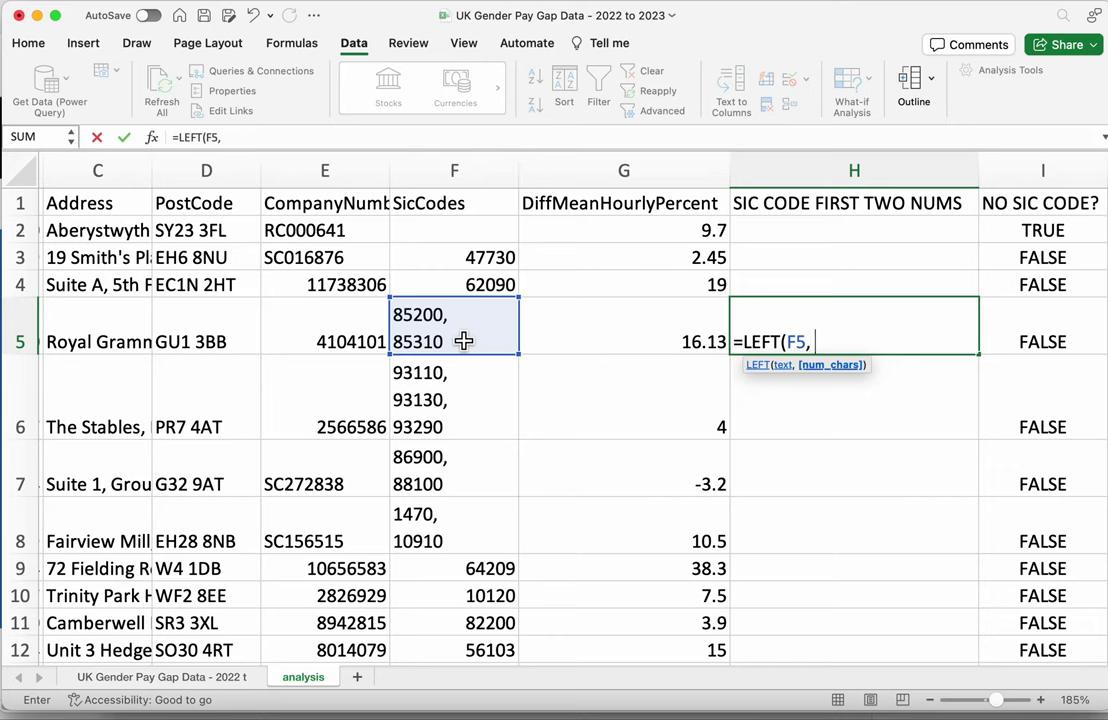
type("2)")
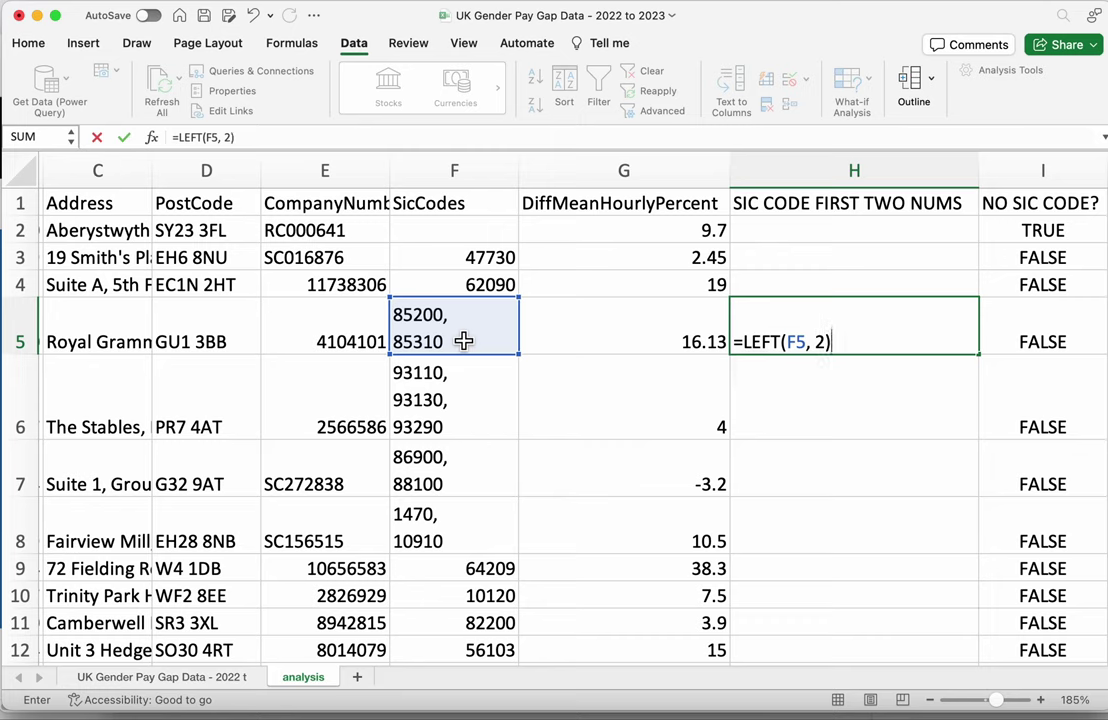
key("Return")
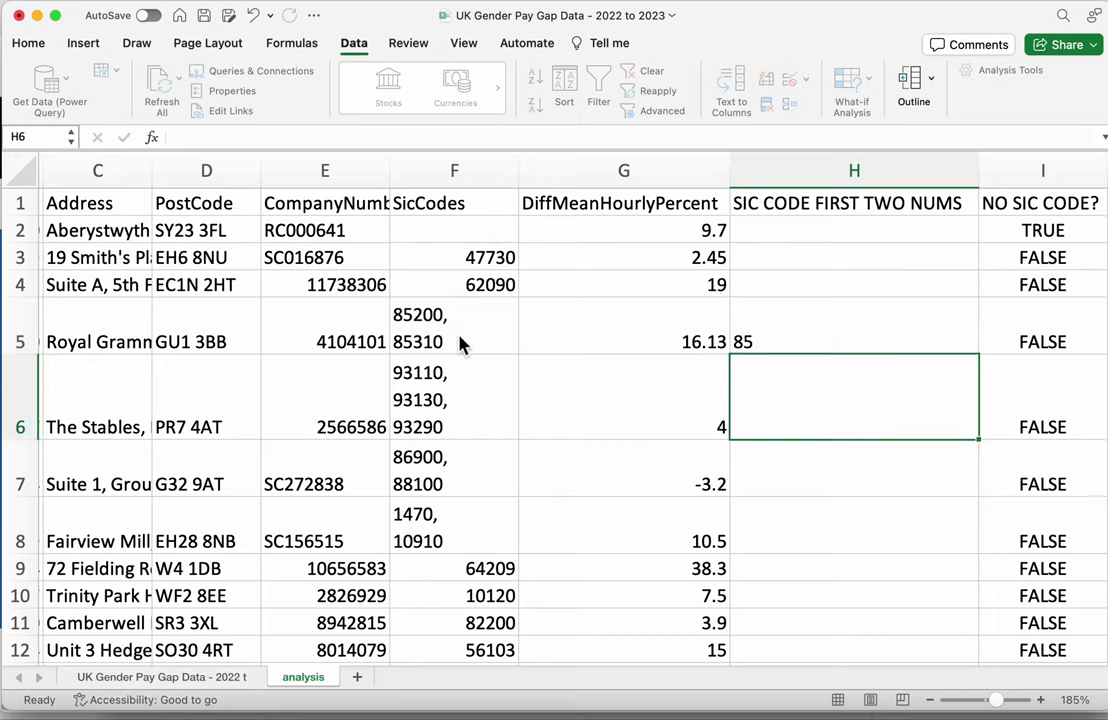
Copy the LEFT formula from H5 upward into H4, H3 and H2, and check the cell reference in H2's formula
key("Up")
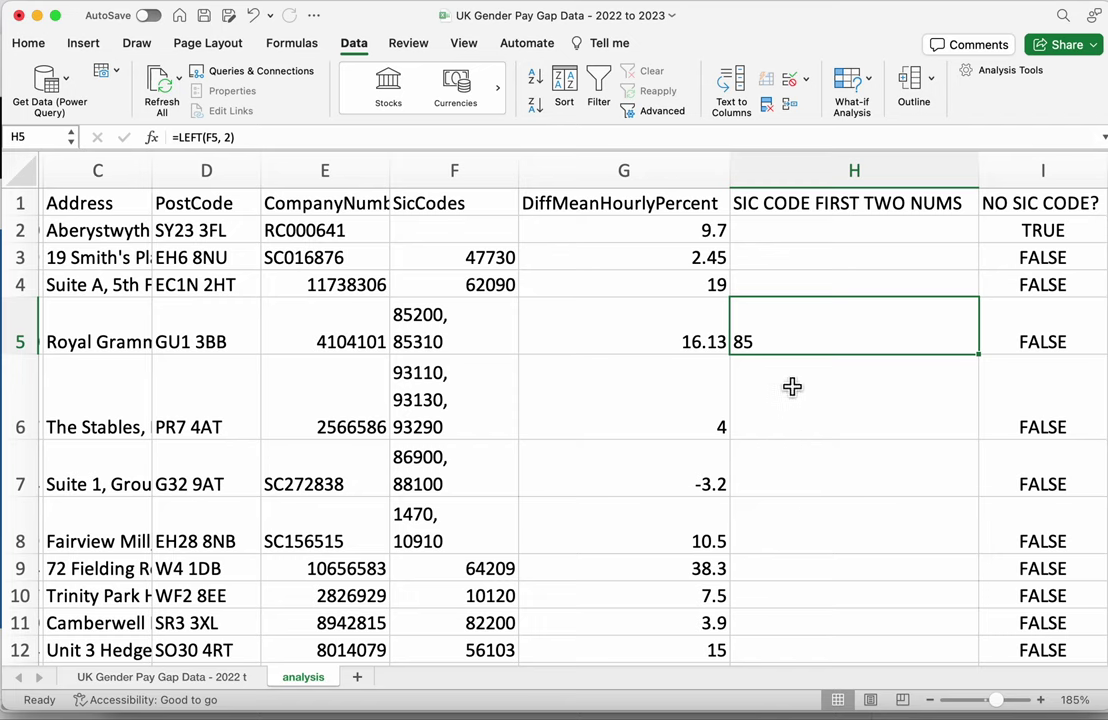
left_click_drag(975, 302, 977, 289)
left_click(919, 293)
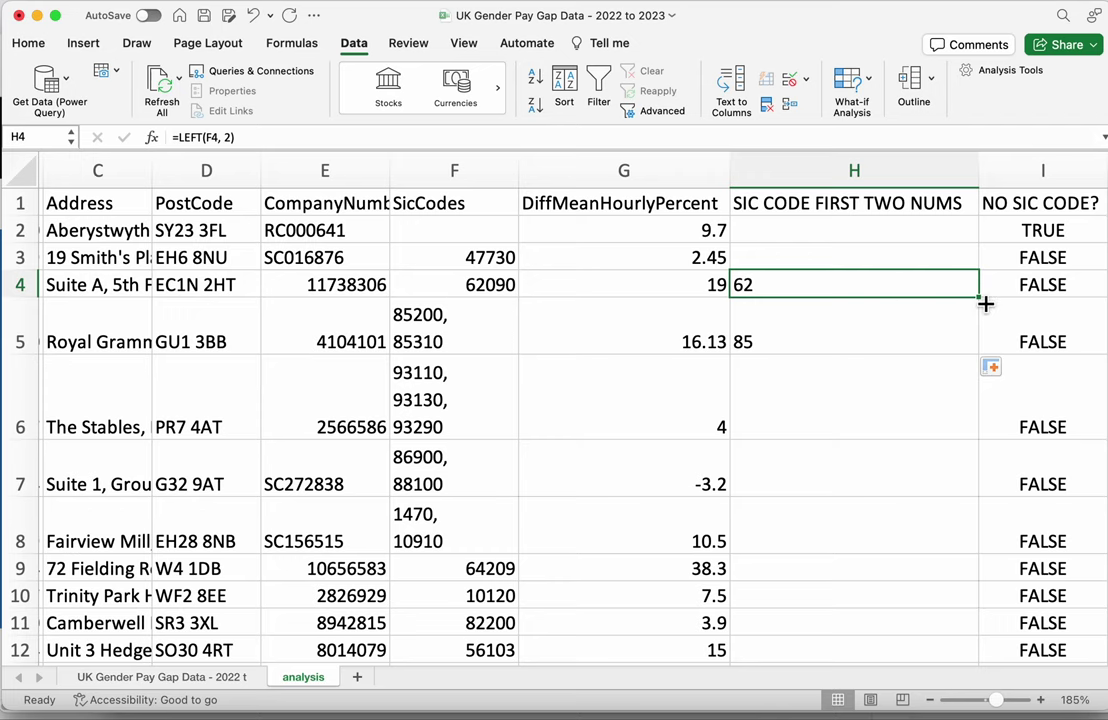
left_click_drag(980, 299, 977, 258)
left_click(905, 268)
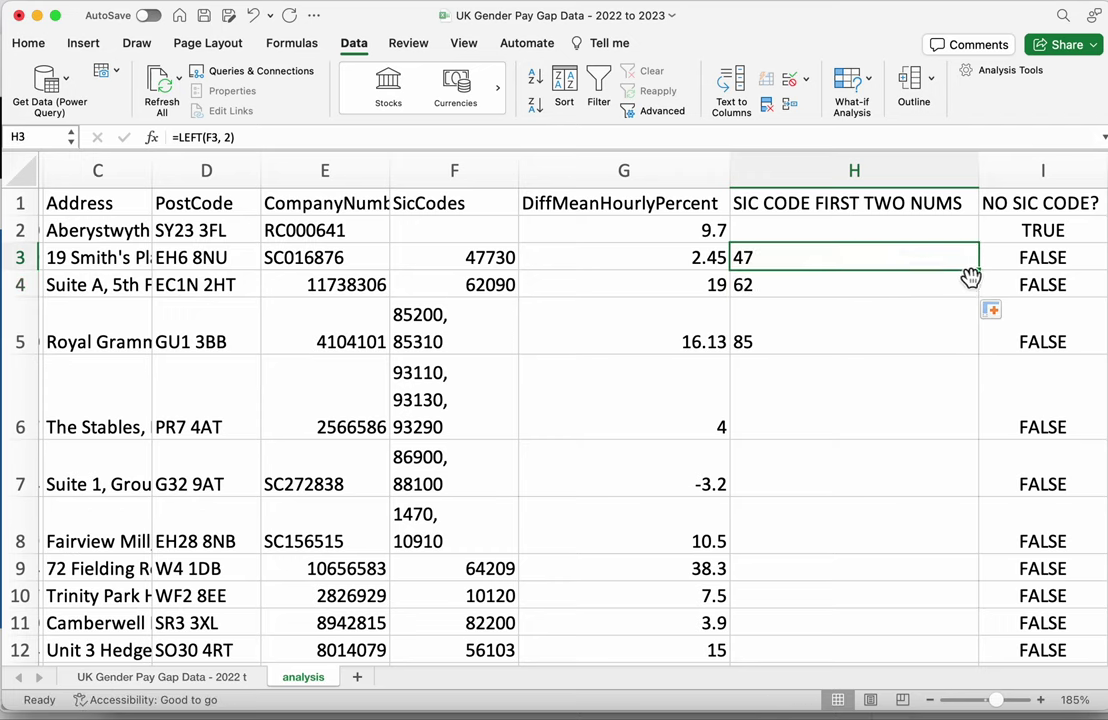
left_click_drag(981, 237, 981, 231)
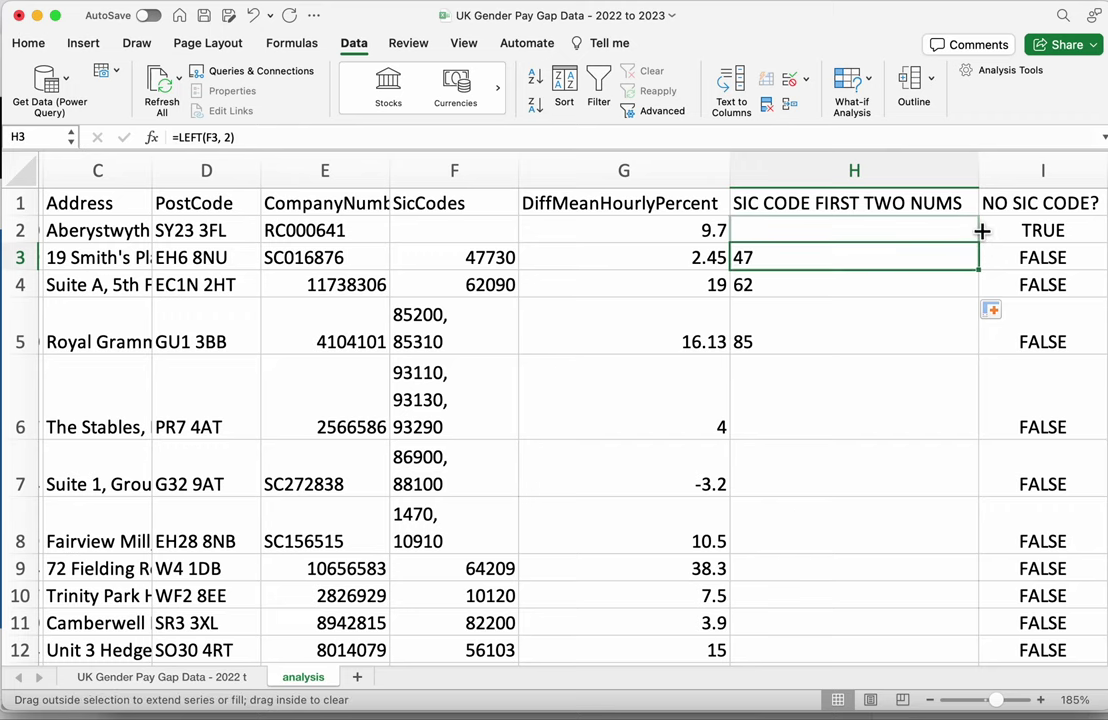
left_click(796, 240)
double_click(780, 238)
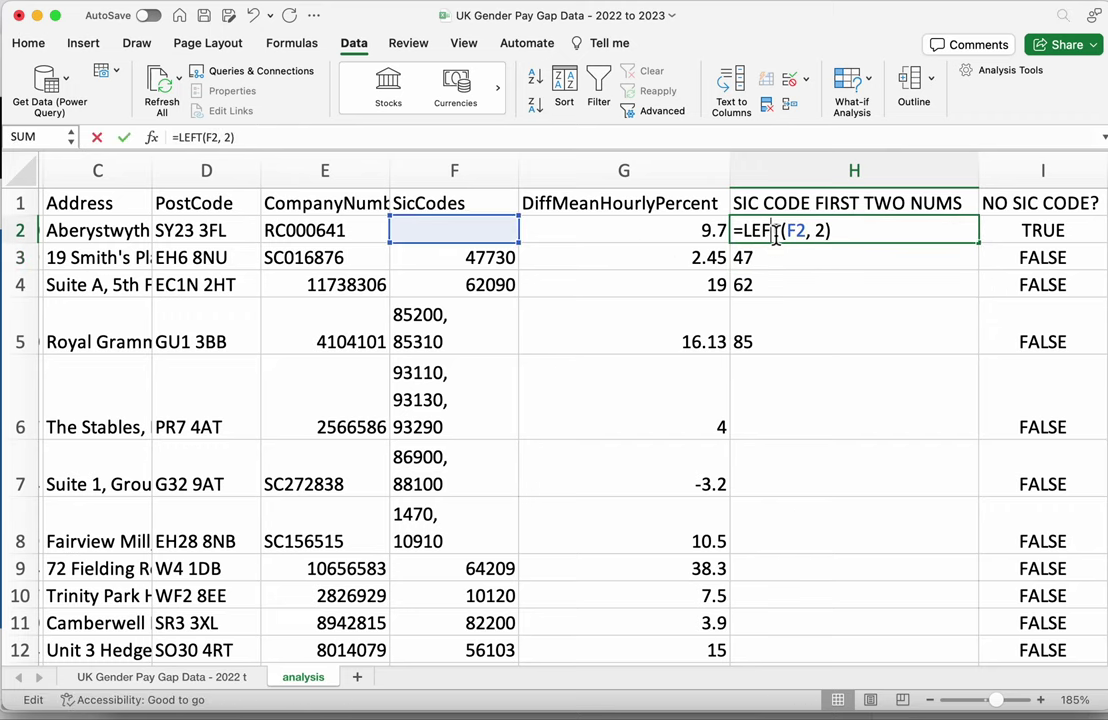
key("Return")
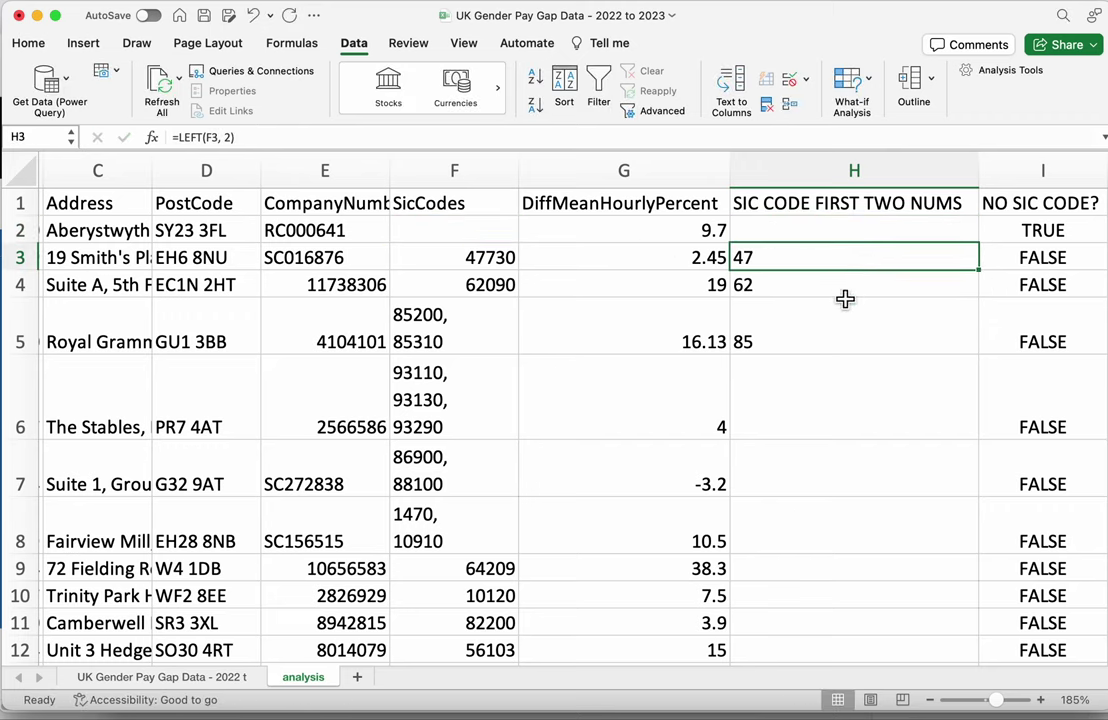
Fill the LEFT formula from H5 down the rest of column H and check the extracted values further down
left_click(828, 349)
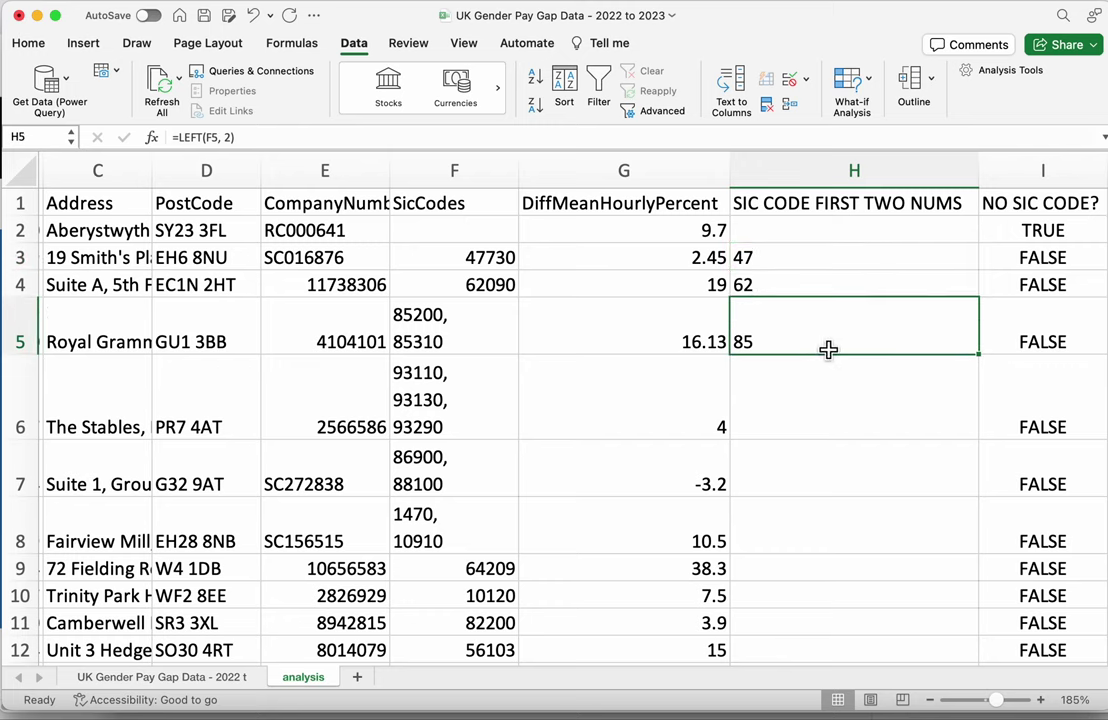
double_click(979, 354)
left_click(846, 414)
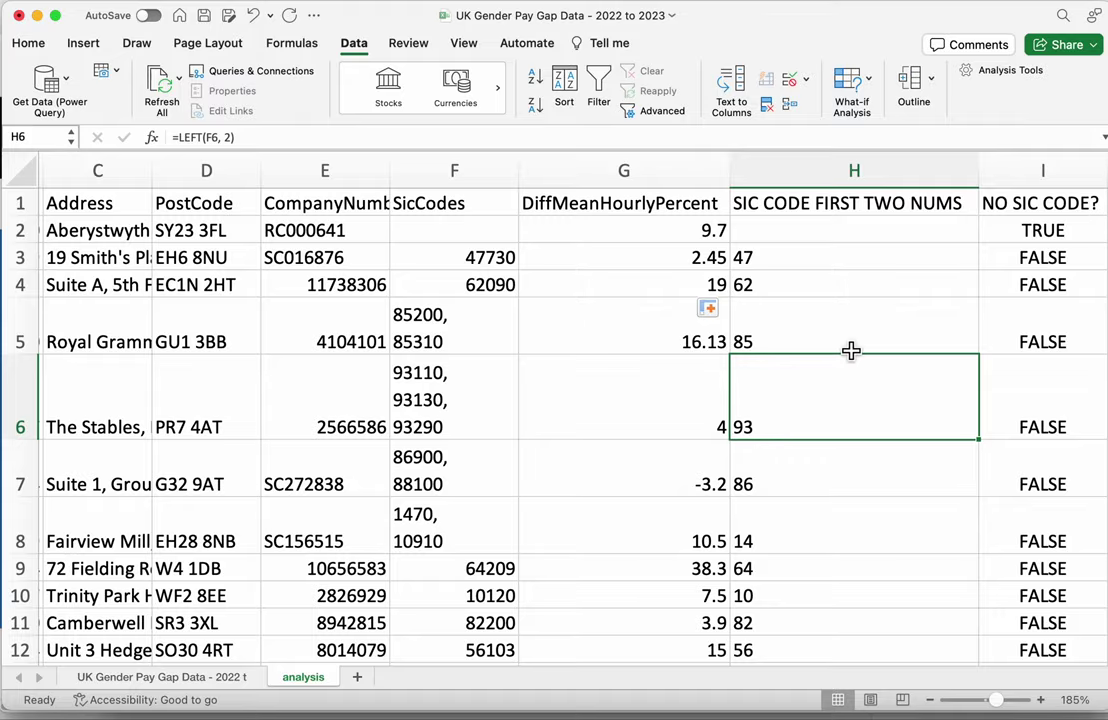
scroll(851, 350, "down", 20)
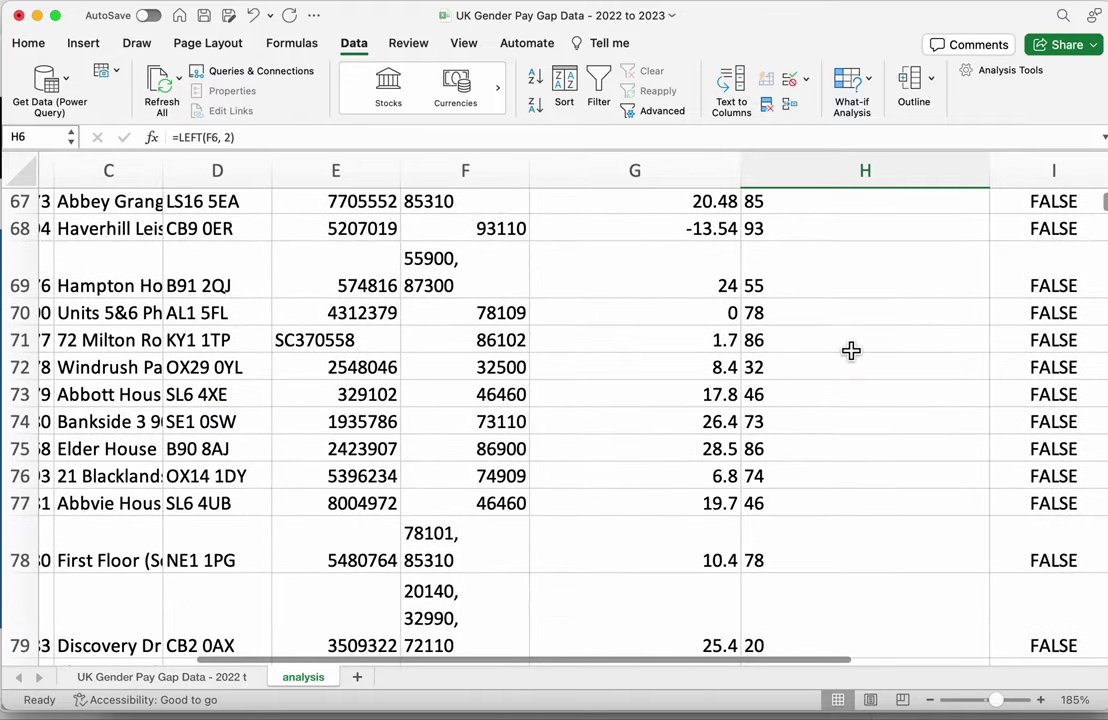
scroll(851, 350, "up", 20)
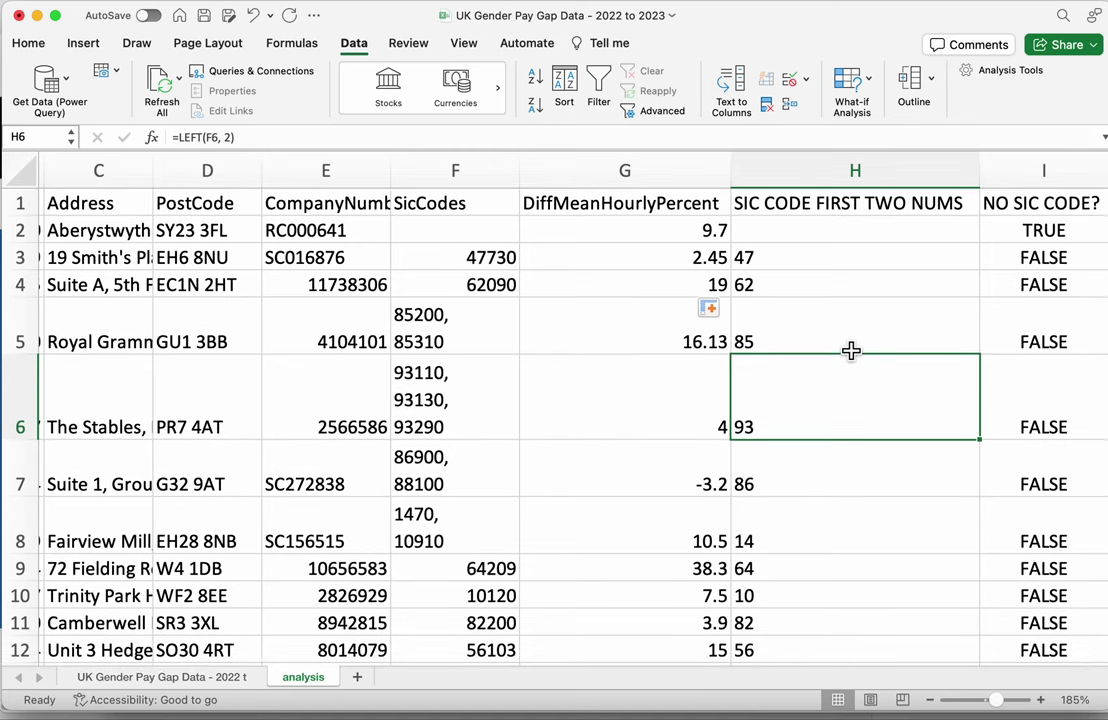
Create a pivot table on a new worksheet from the range analysis!$A$1:$J$10830
left_click(851, 296)
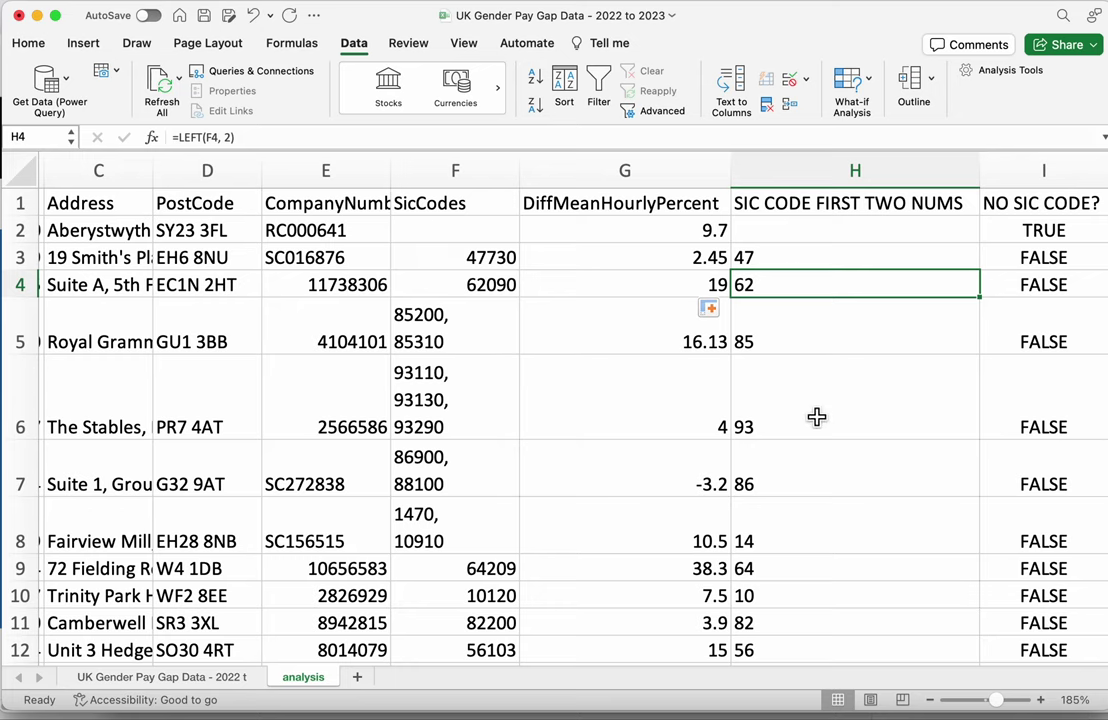
left_click(793, 323)
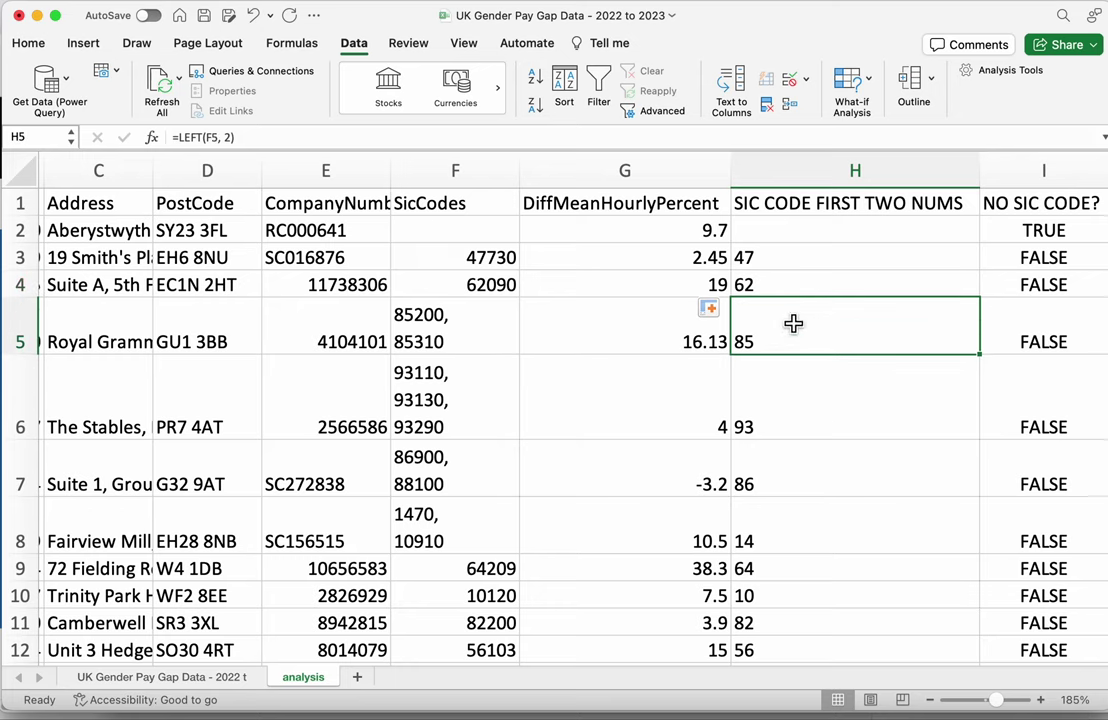
left_click(83, 45)
left_click(40, 86)
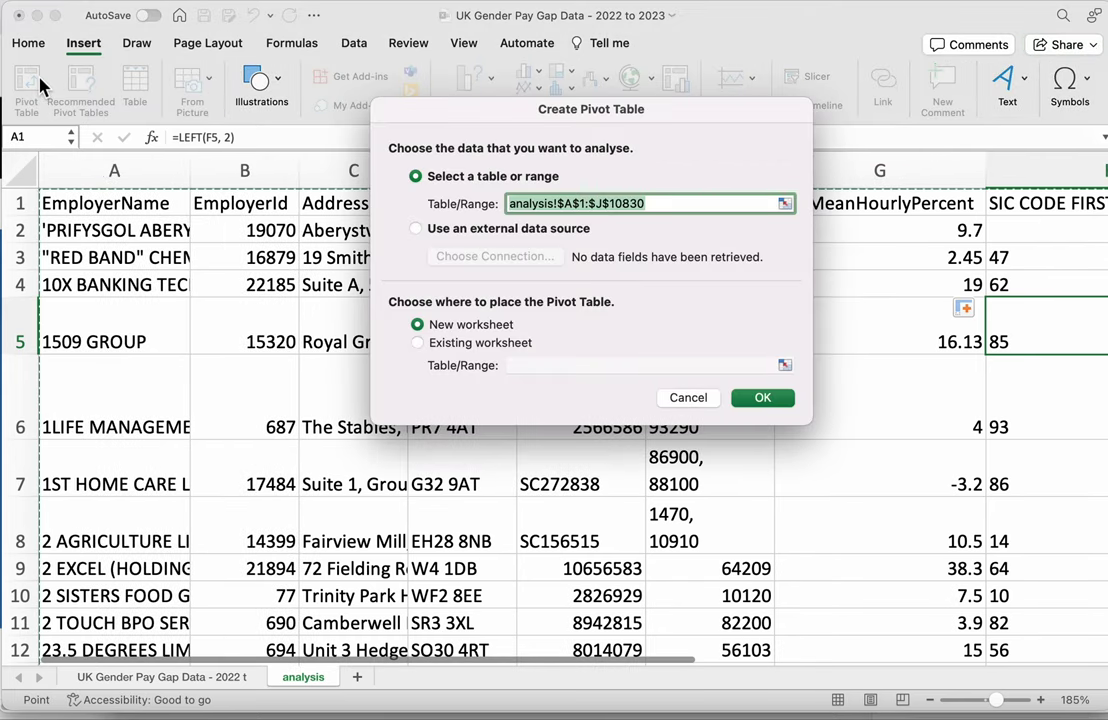
key("Return")
Set SIC CODE FIRST TWO NUMS as the pivot table's rows and DiffMeanHourlyPercent as its values
scroll(1077, 262, "down", 5)
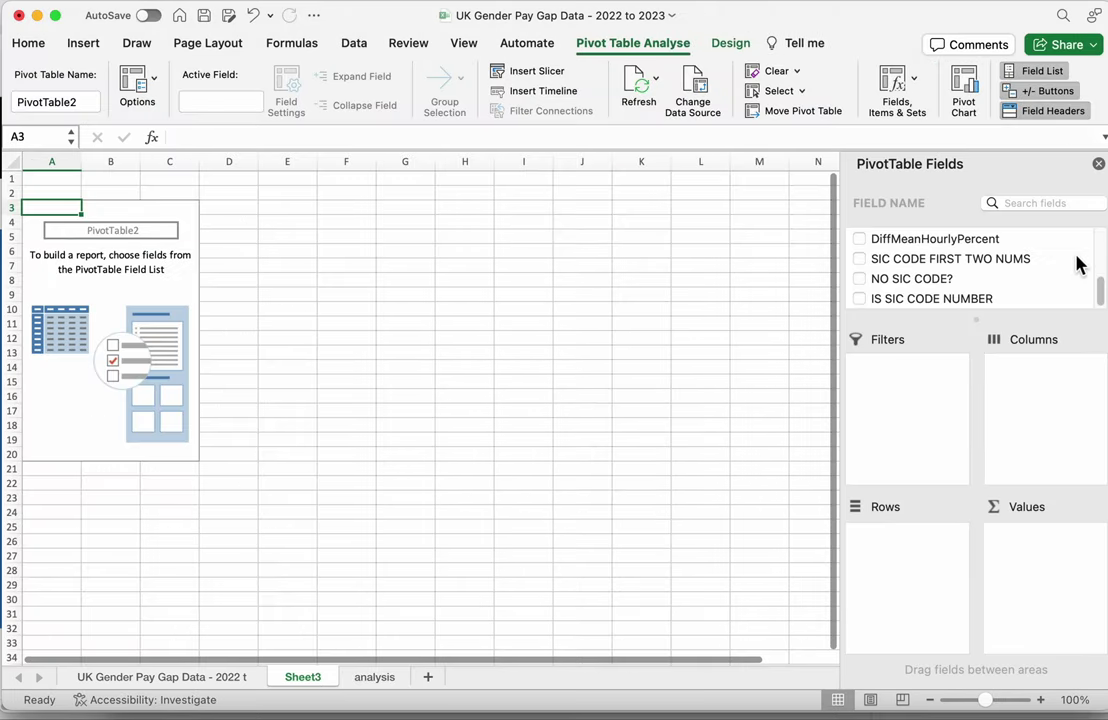
left_click_drag(950, 260, 910, 572)
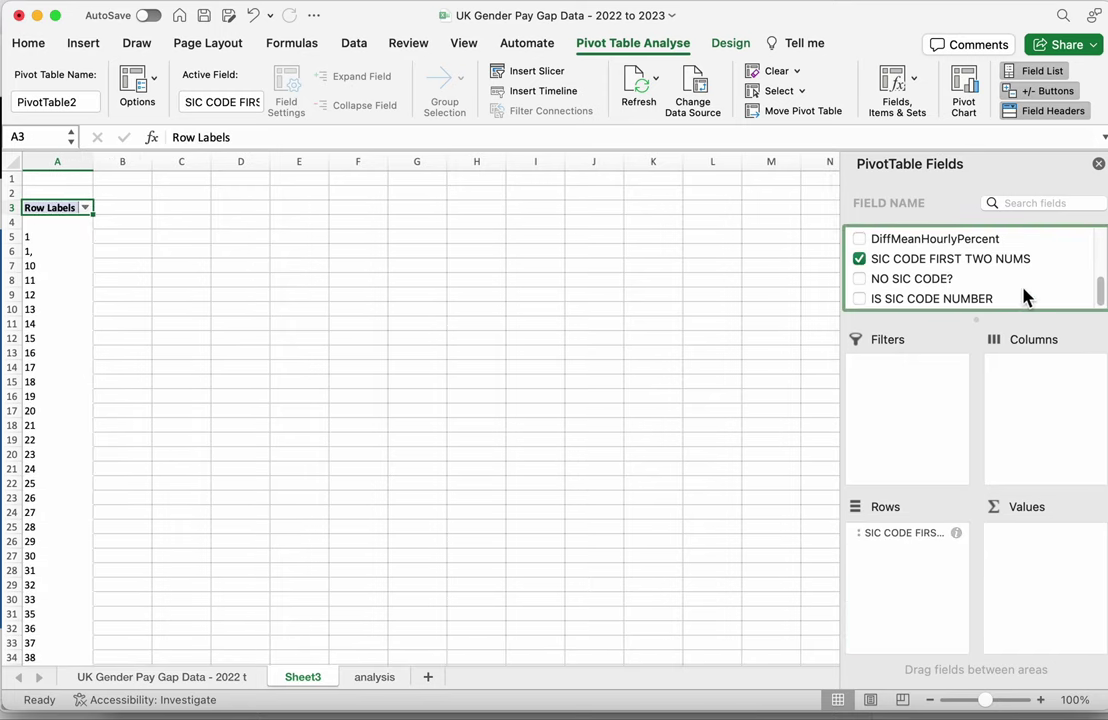
left_click_drag(937, 242, 1039, 559)
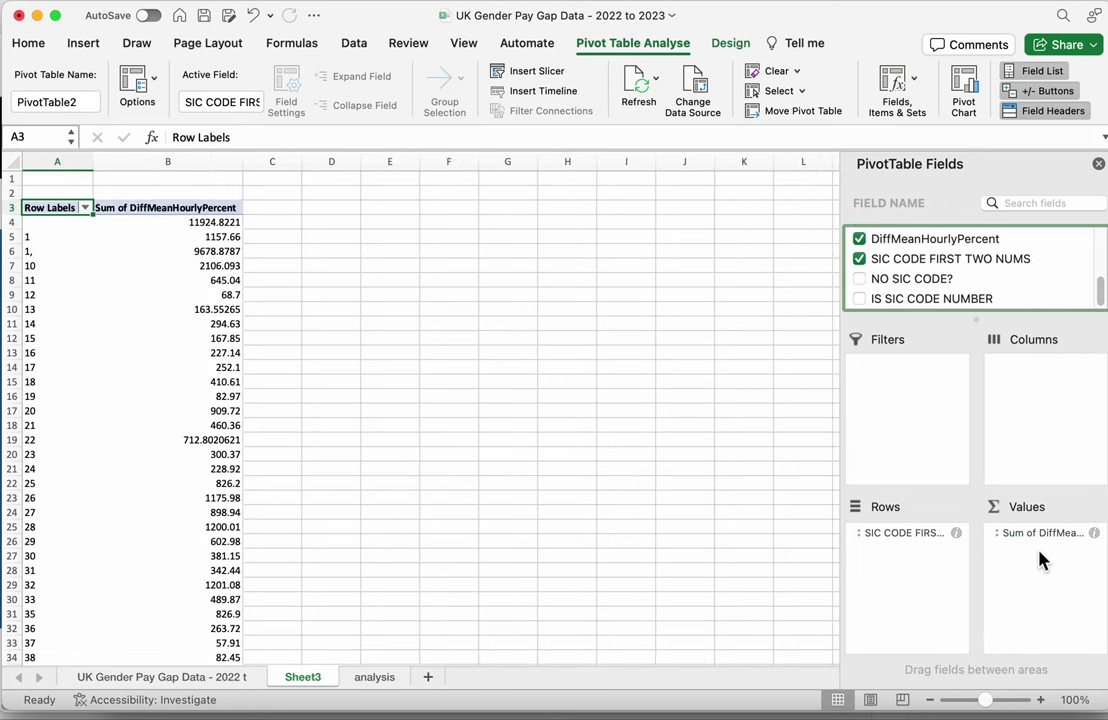
Summarise the DiffMeanHourlyPercent values in the pivot table by Average
left_click_drag(986, 701, 1008, 705)
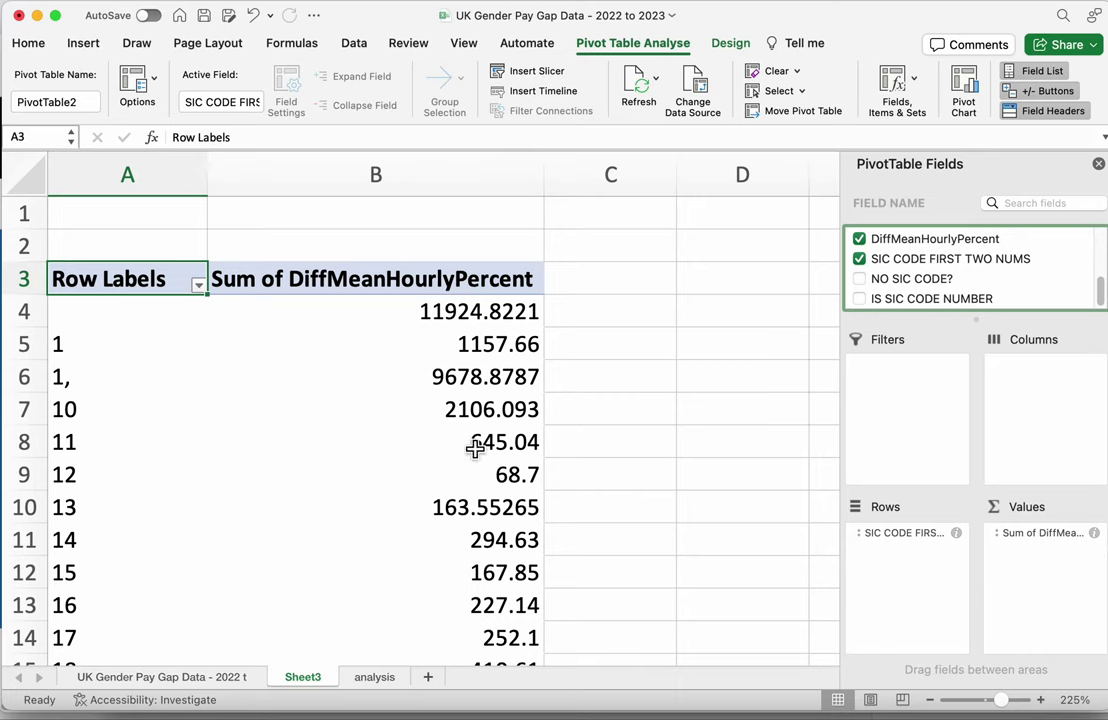
left_click(1094, 533)
left_click(500, 267)
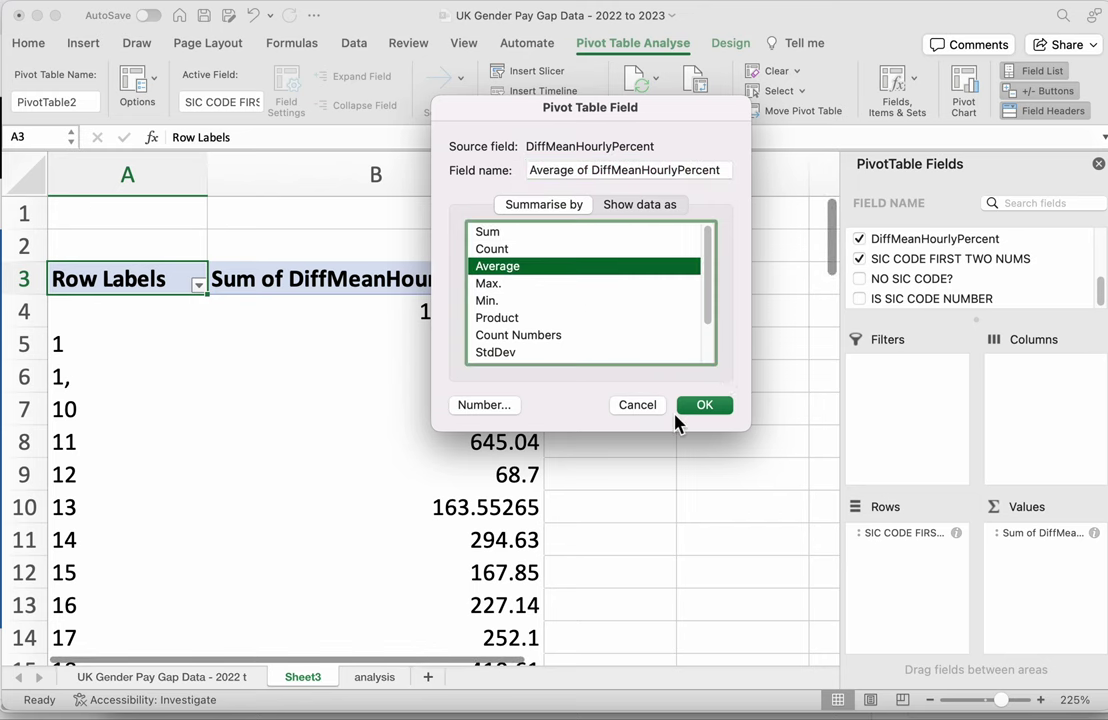
left_click(702, 405)
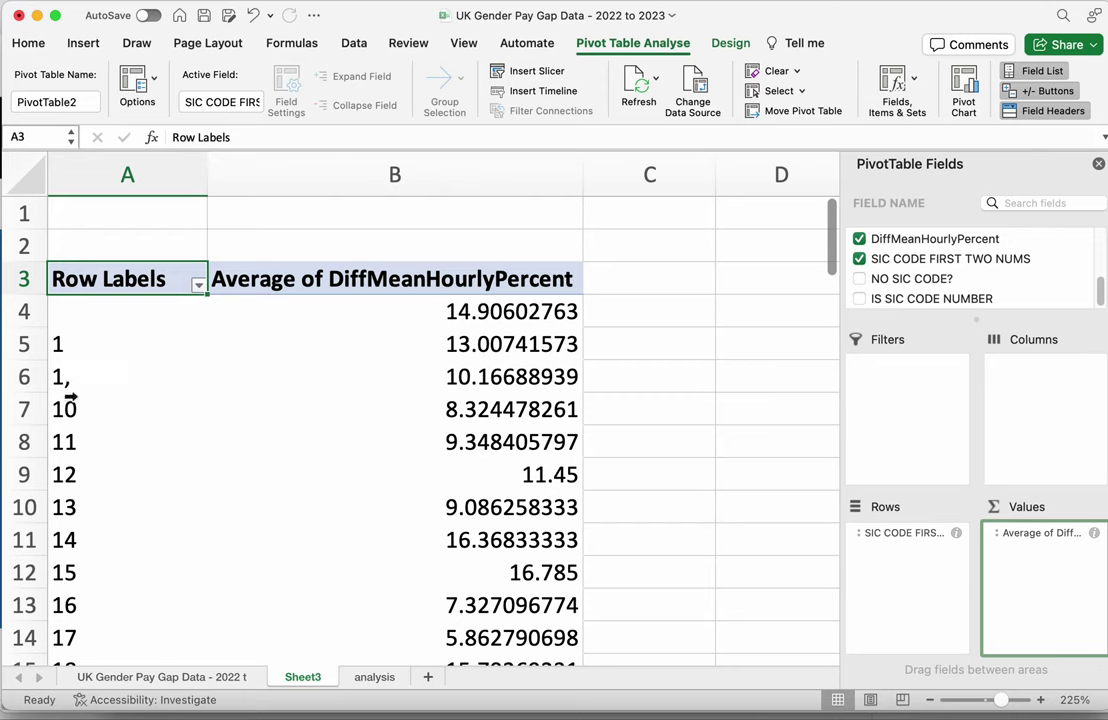
Sort the pivot table by its average DiffMeanHourlyPercent column from largest to smallest
left_click(555, 411)
left_click(354, 43)
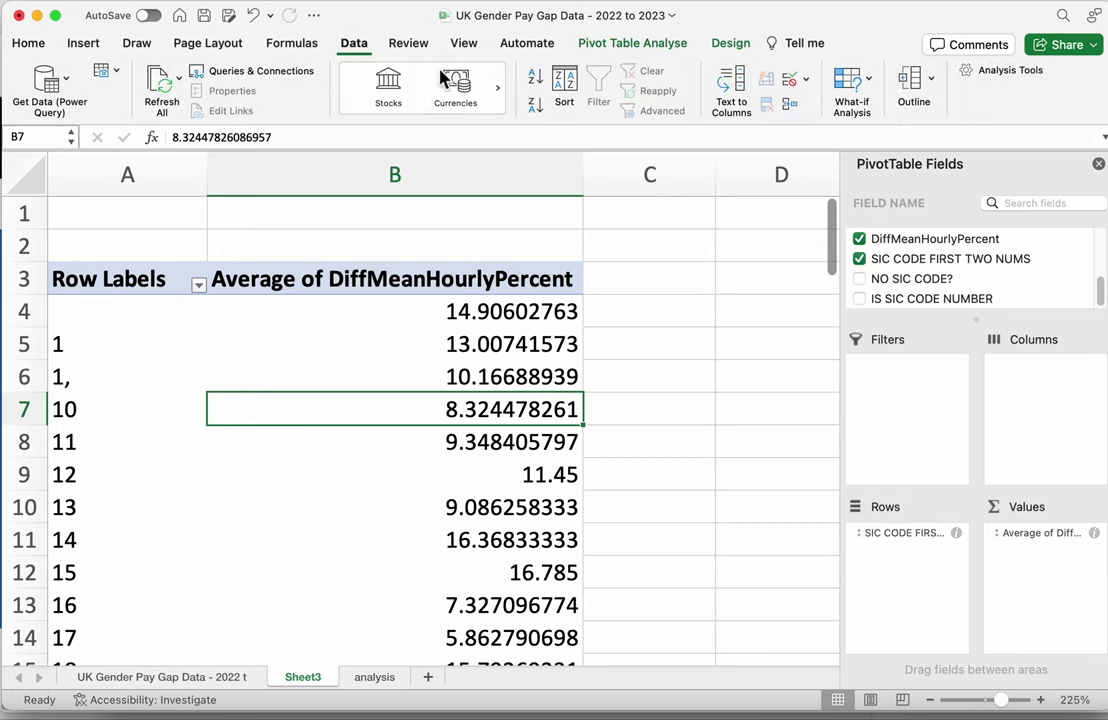
left_click(536, 103)
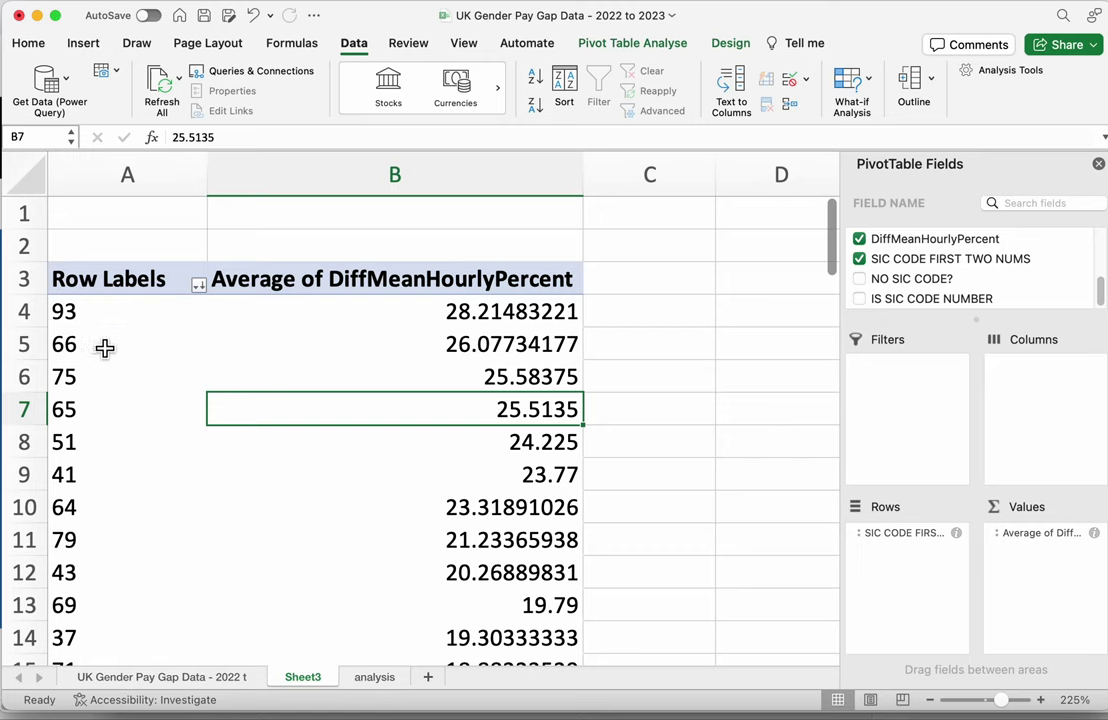
Return to the analysis sheet and compare row 6's SicCodes entry with its extracted two-digit code
left_click(375, 678)
left_click(809, 408)
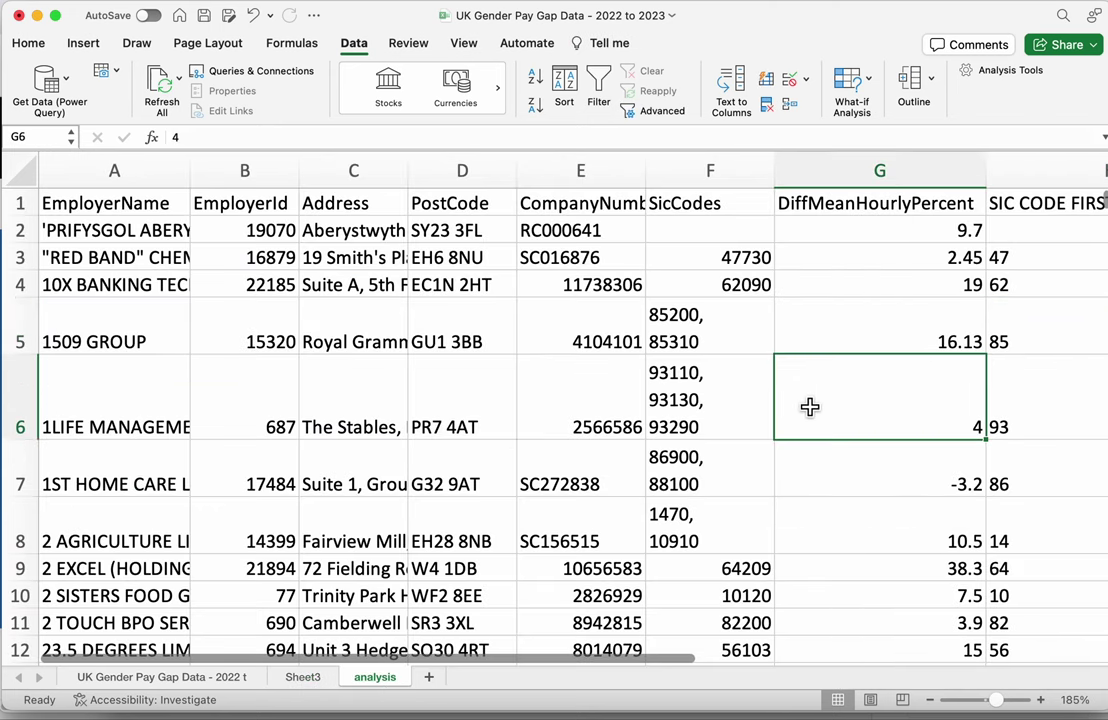
key("Right")
key("Right")
key("Left")
key("Left")
key("Left")
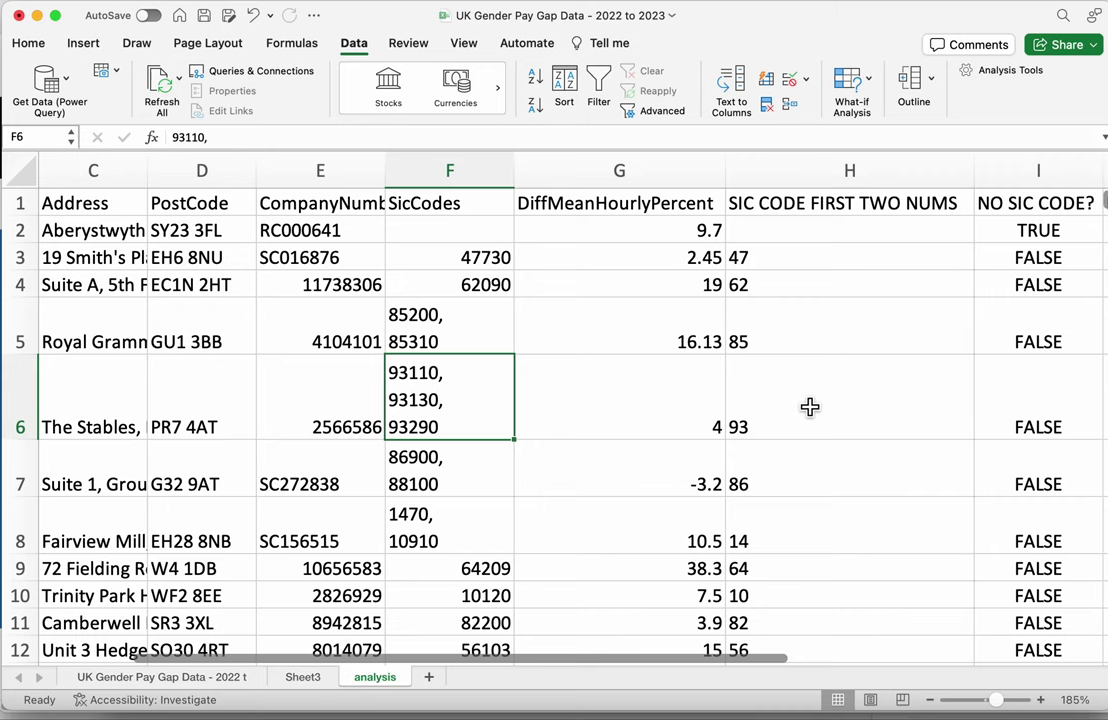
Review the row 1 headings from SicCodes across to the CALCULATIONS column
key("Up")
key("Up")
key("Up")
key("Up")
key("Up")
key("Right")
key("Right")
key("Right")
key("Right")
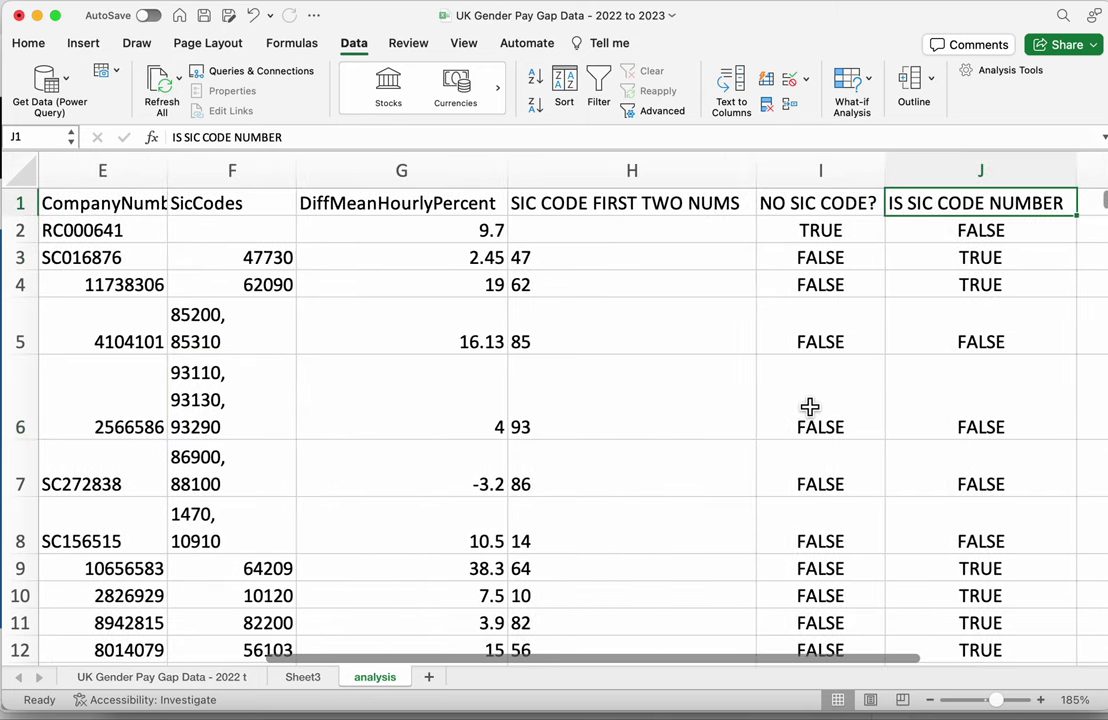
key("Right")
key("Right")
key("Right")
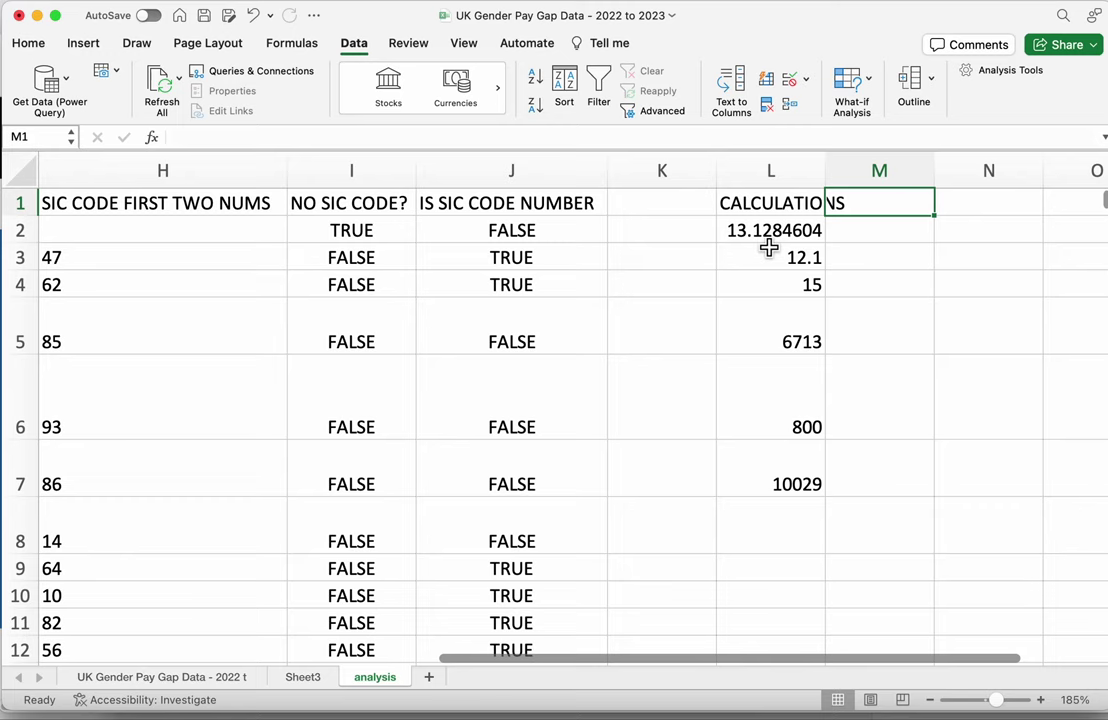
Review the IS SIC CODE NUMBER, NO SIC CODE? and SIC CODE FIRST TWO NUMS headings, ending on H1
left_click(562, 210)
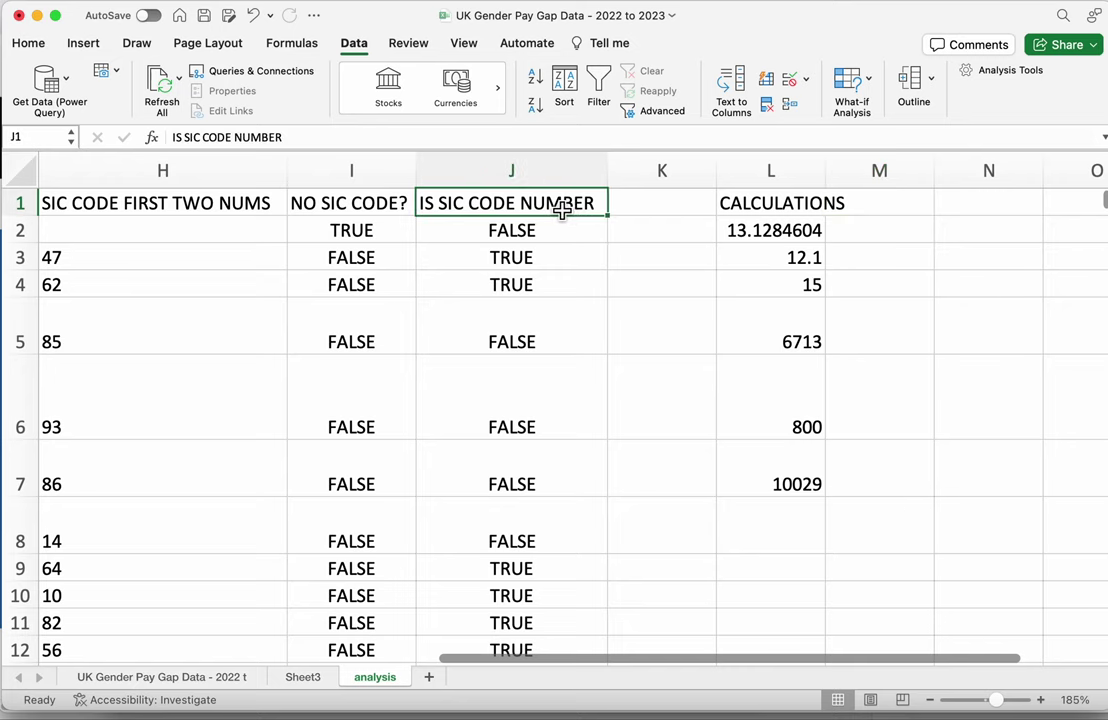
key("Left")
key("Left")
key("Left")
key("Left")
key("Right")
key("Right")
key("Right")
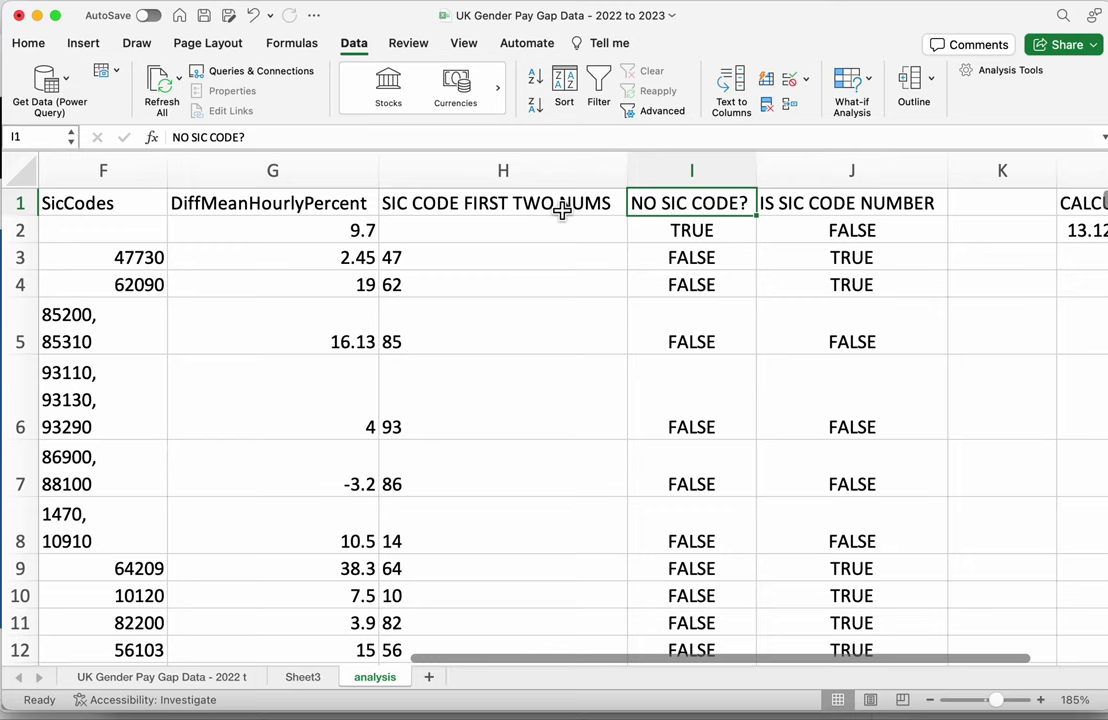
left_click(563, 210)
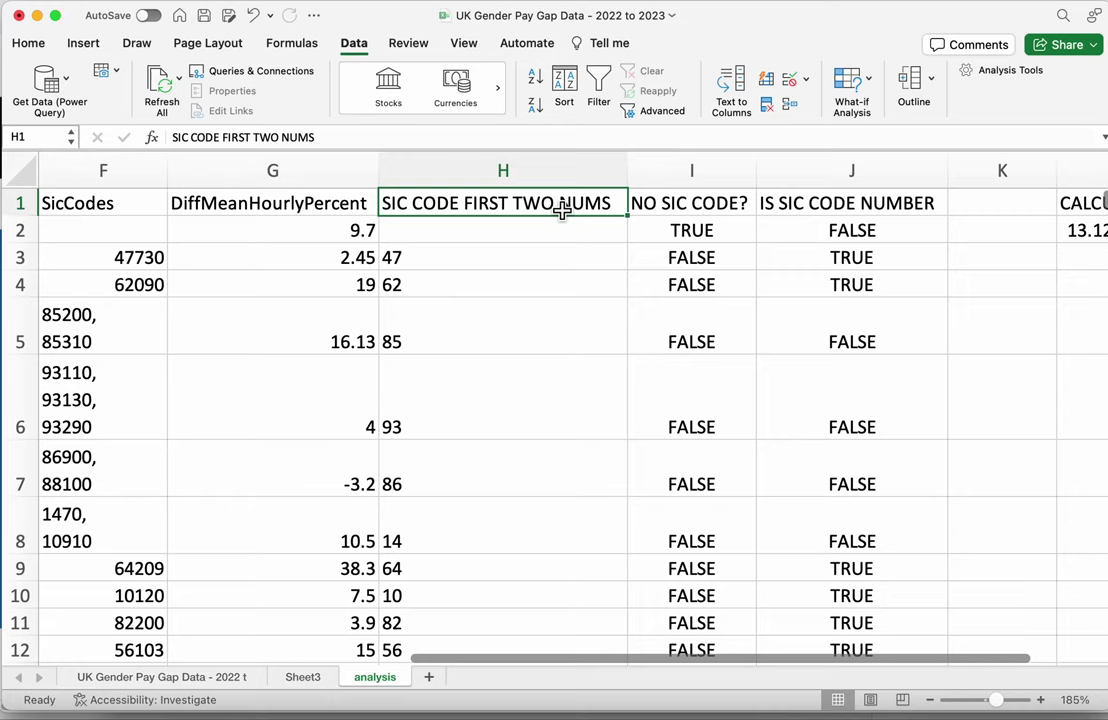
Insert a blank column H between DiffMeanHourlyPercent and SIC CODE FIRST TWO NUMS
left_click(480, 180)
right_click(478, 178)
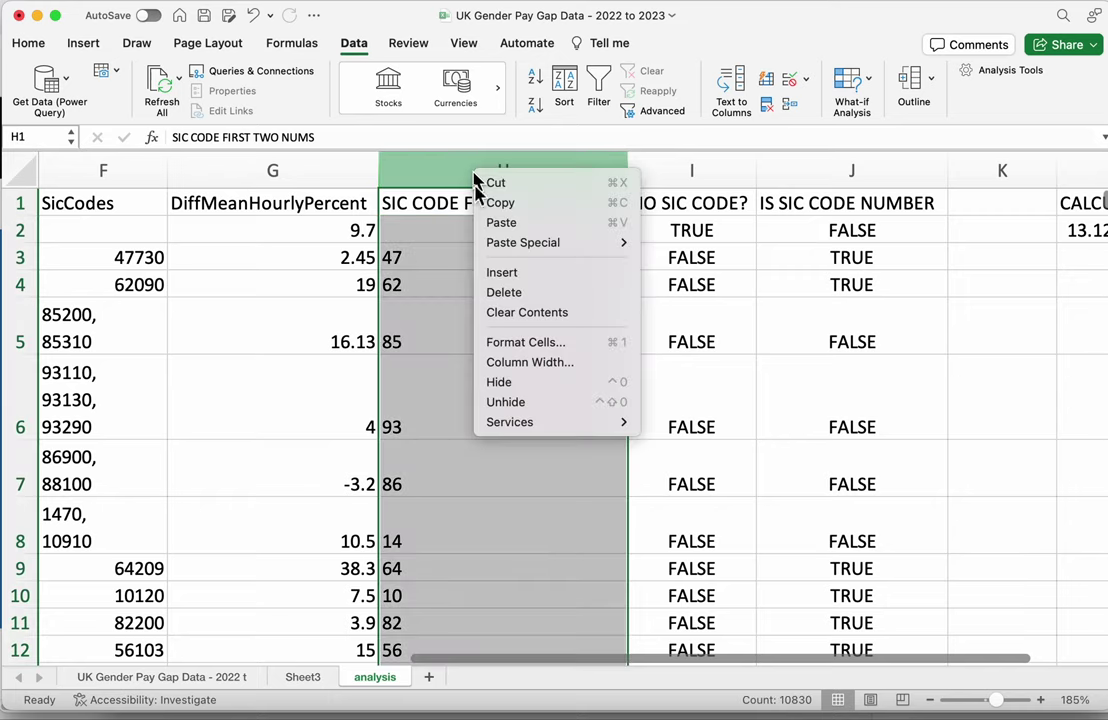
key("Escape")
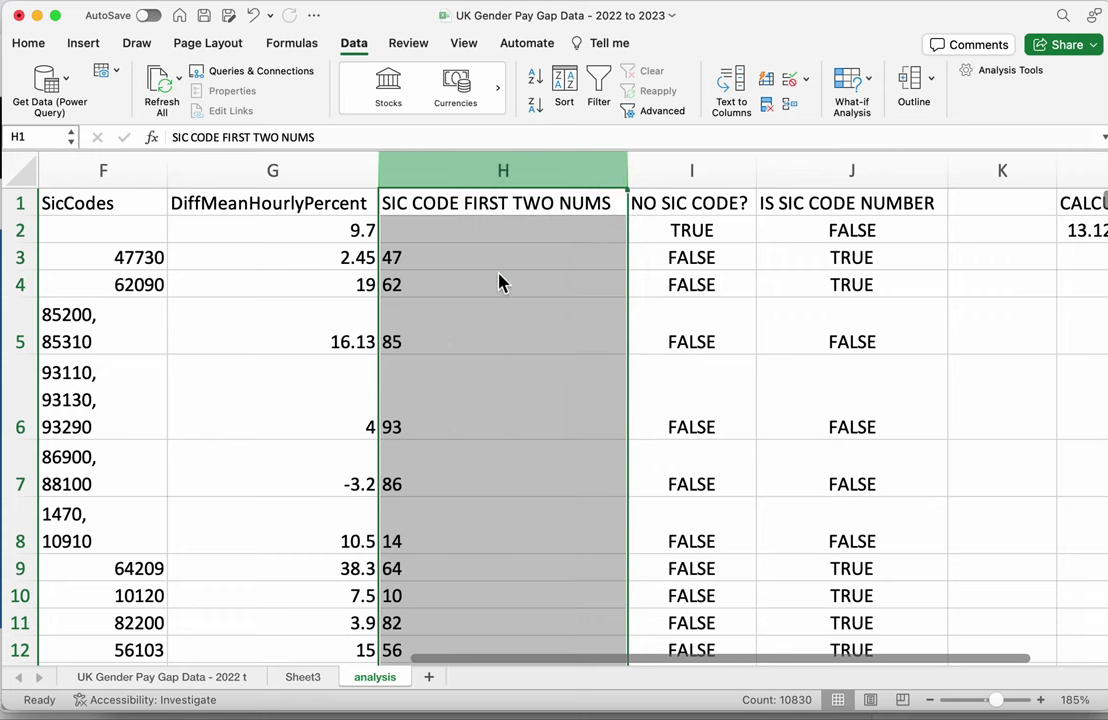
key("ctrl+shift+plus")
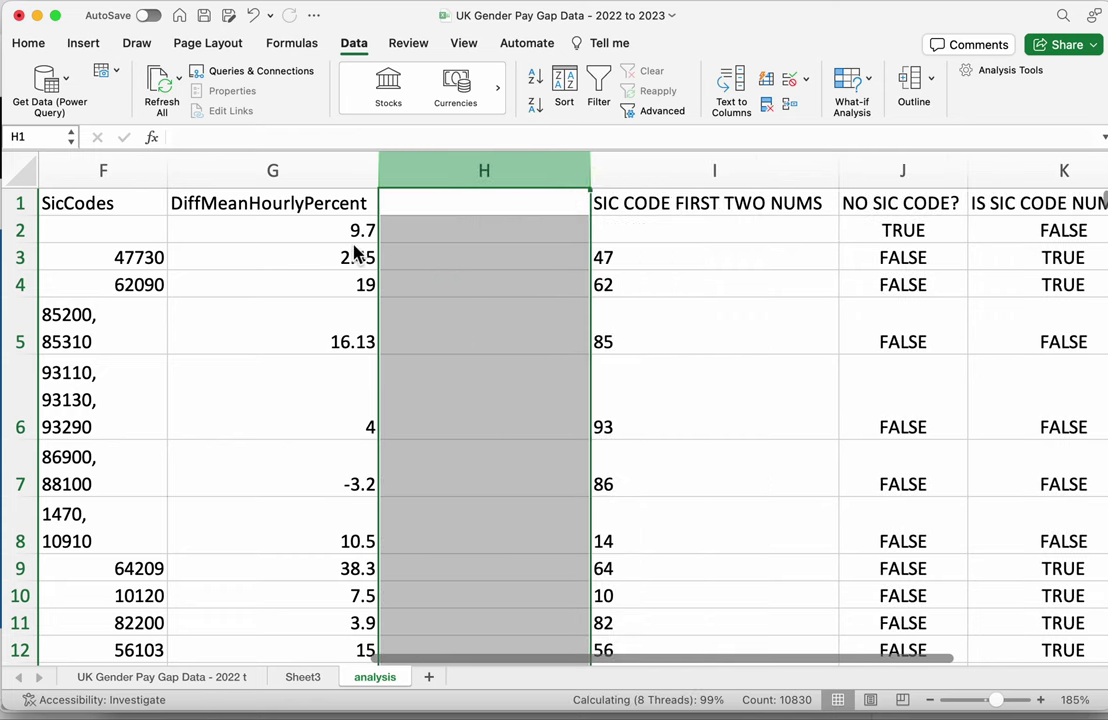
Enter the heading PAY GAP FAVOURS MEN in cell H1 of the blank column
left_click(463, 211)
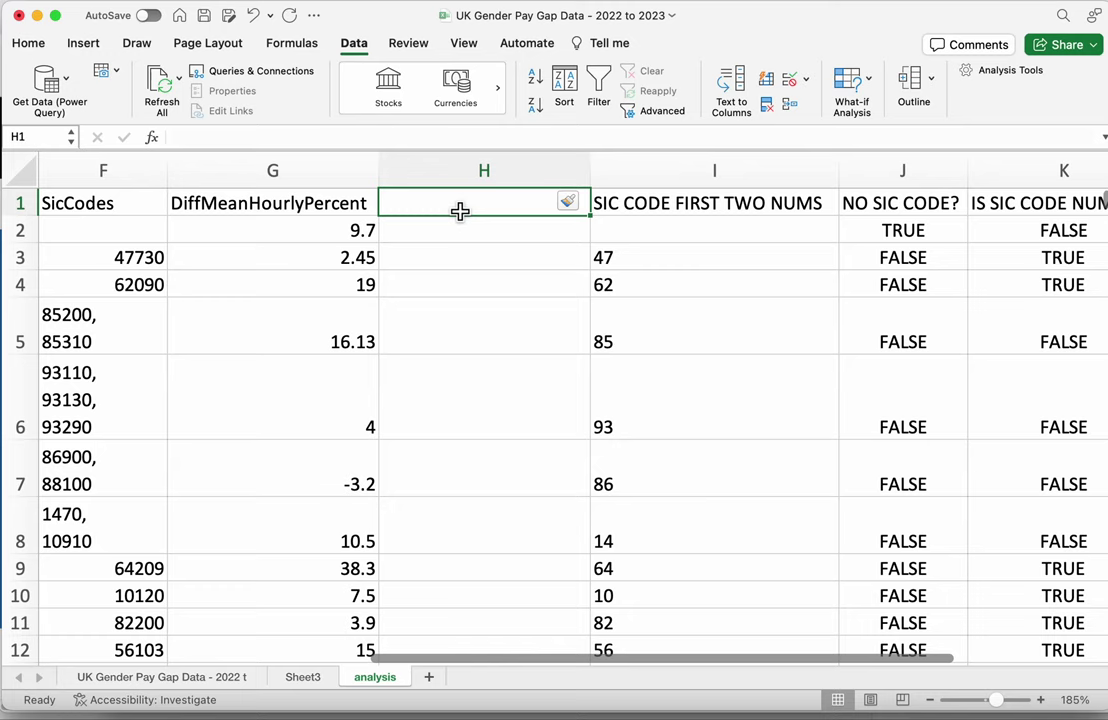
type("PAY")
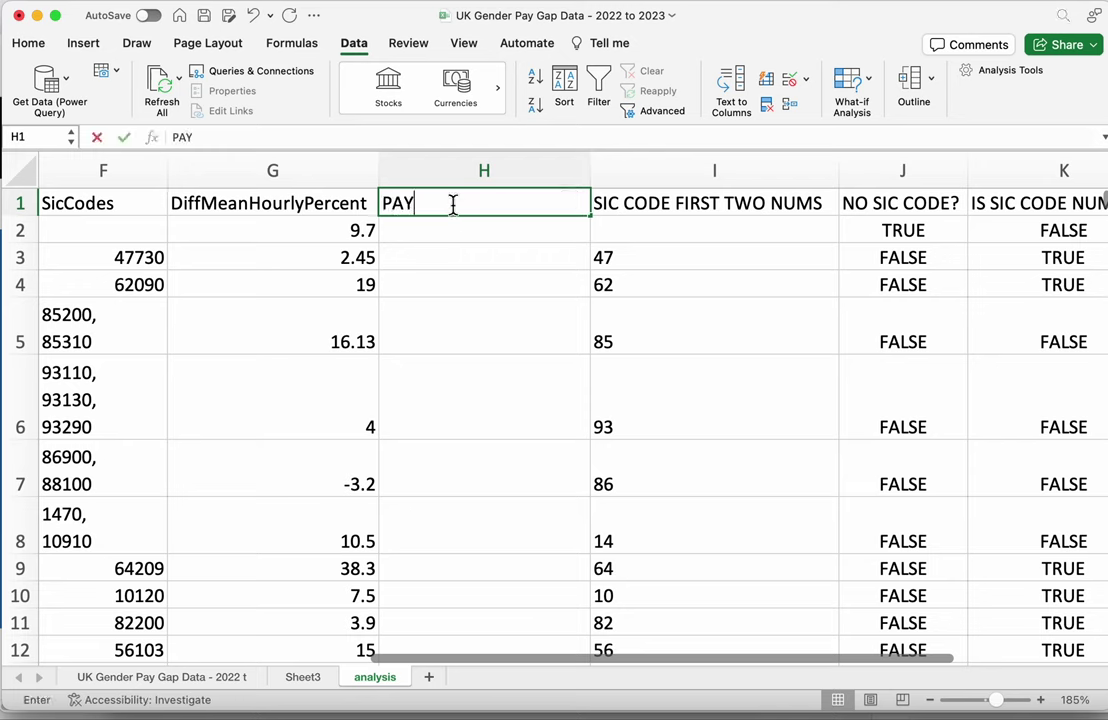
type(" GAP FAVOURS ")
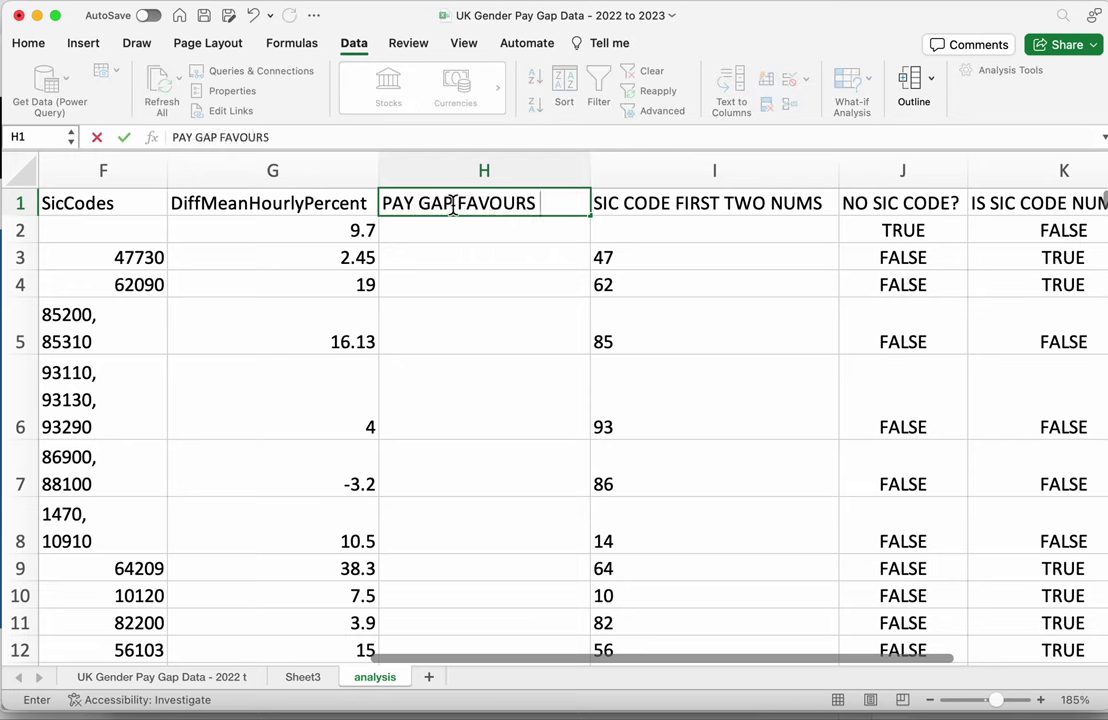
type("MEN")
key("Return")
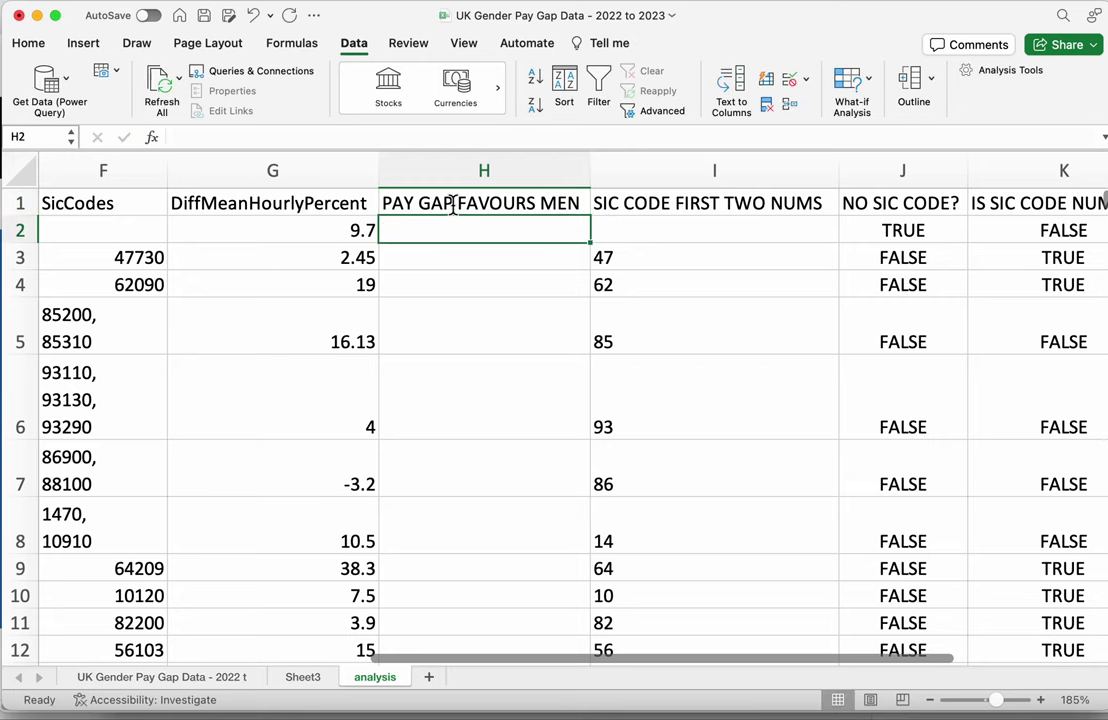
Enter =IF(G2>0,"Gap favours men","Gap doesn't favour men") in H2 and fill the formula down column H
type("=")
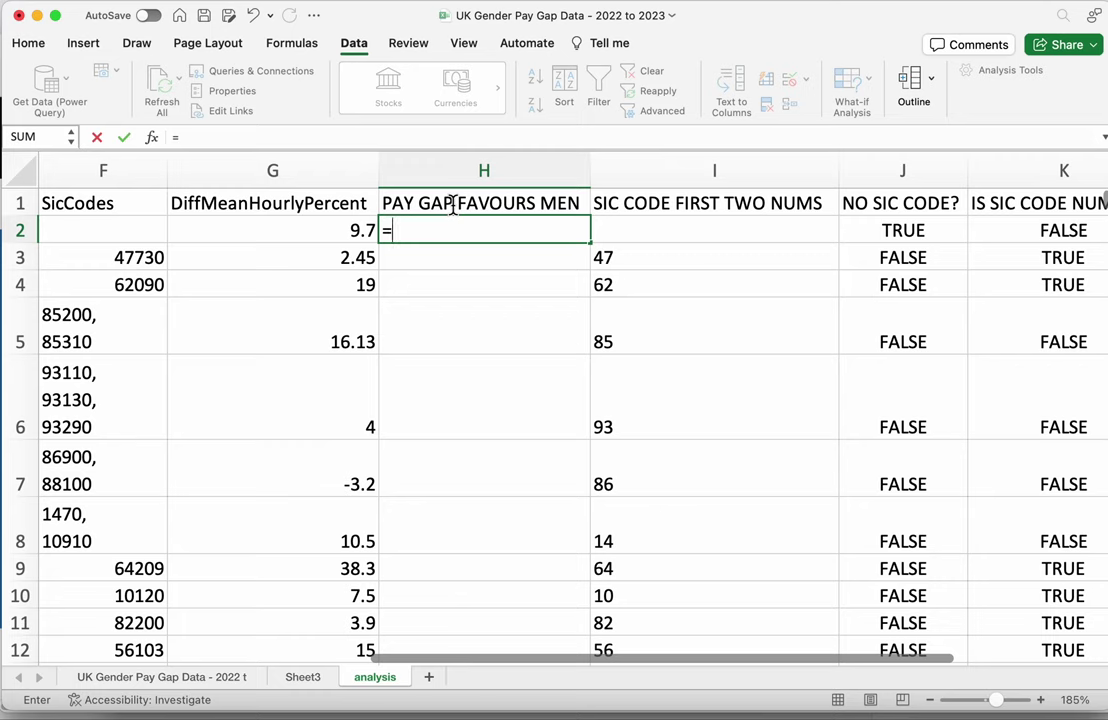
type("IF")
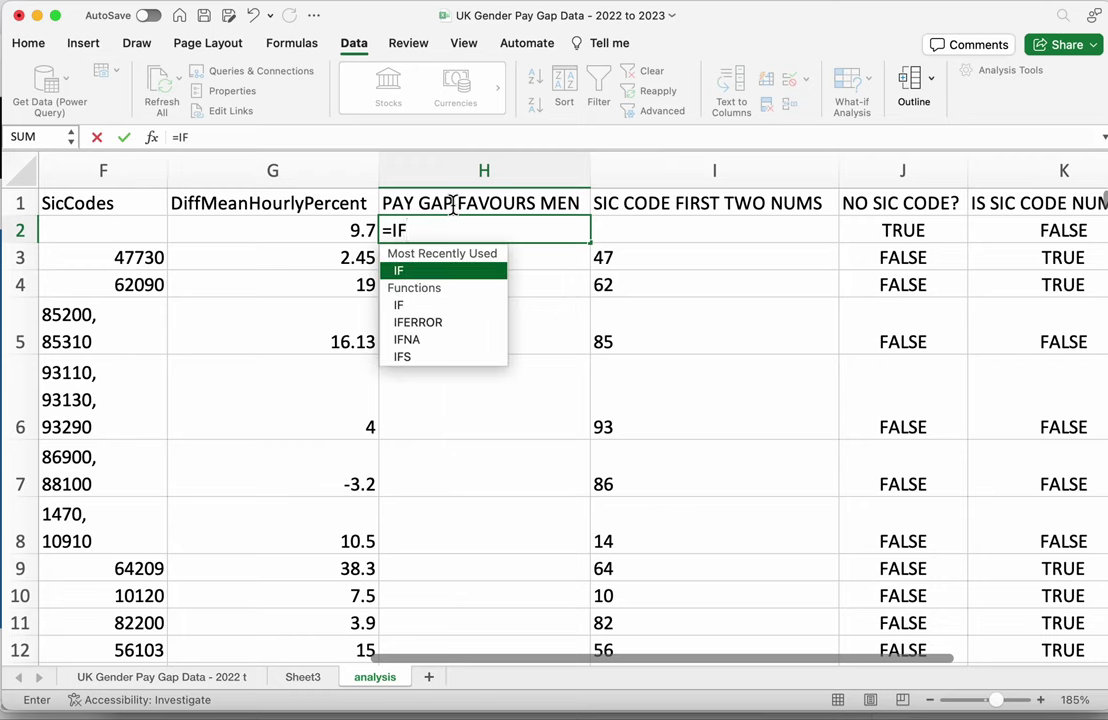
type("(")
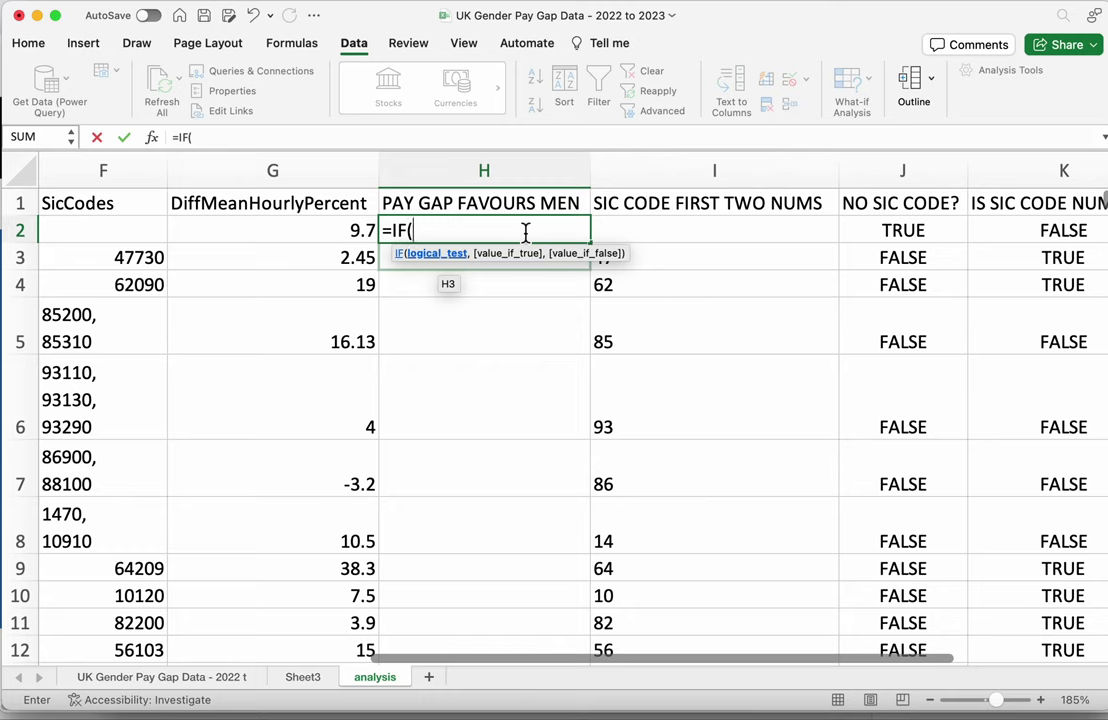
left_click(339, 236)
type(">")
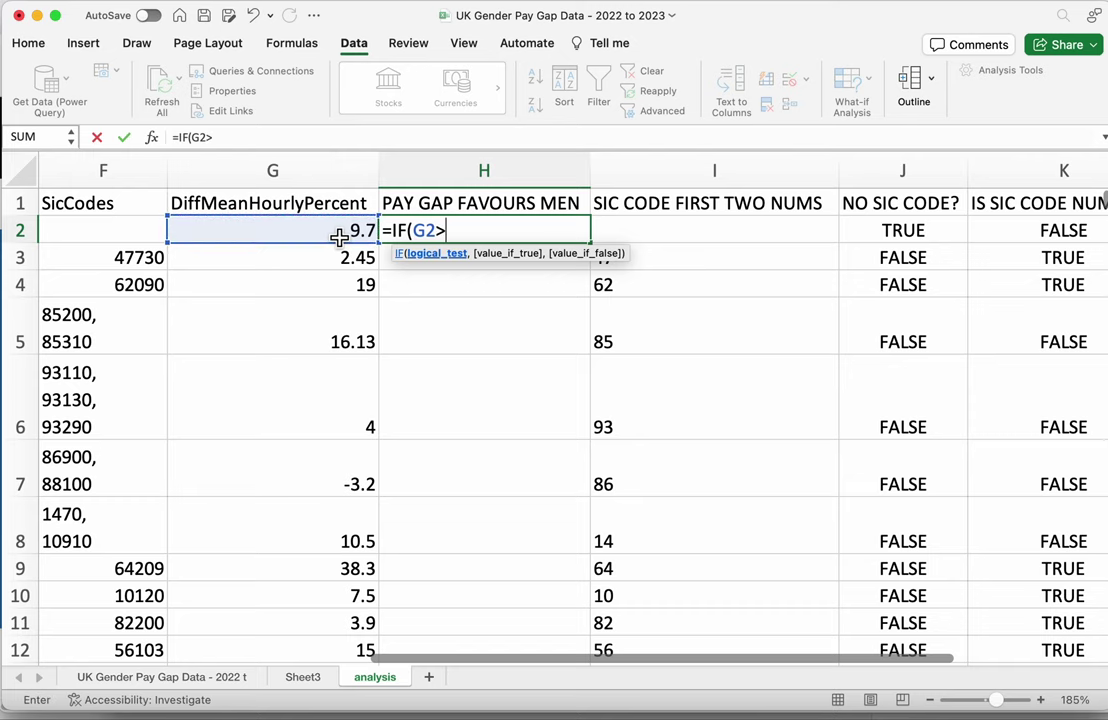
type("0")
type(",")
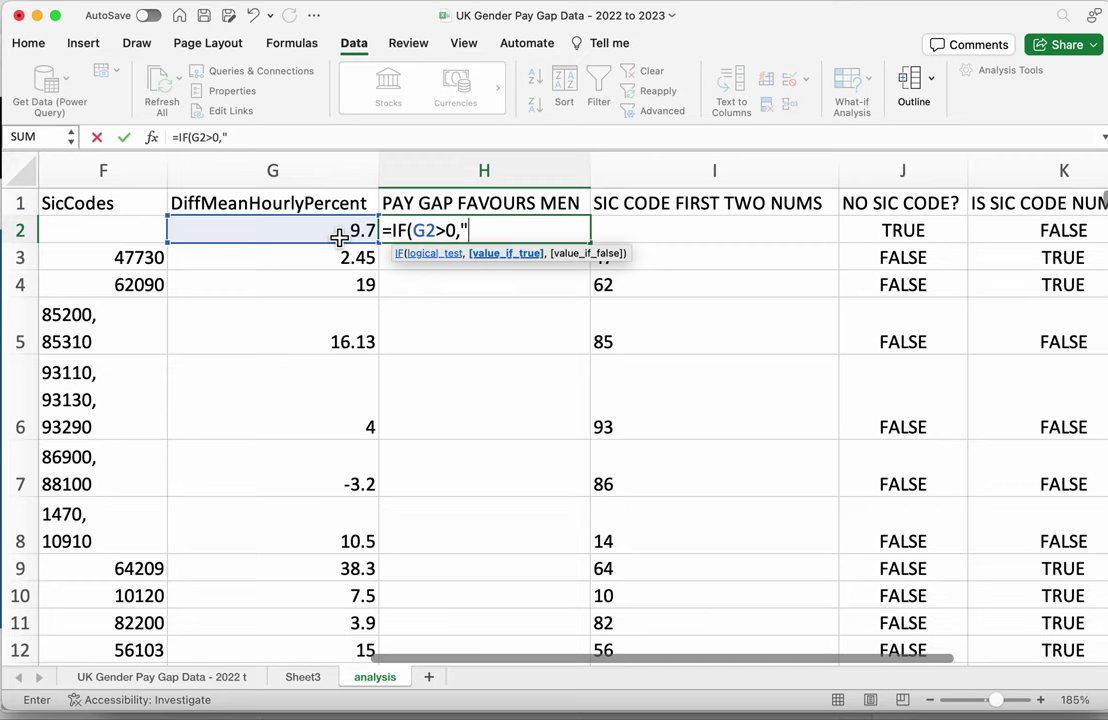
type("Gap favours men")
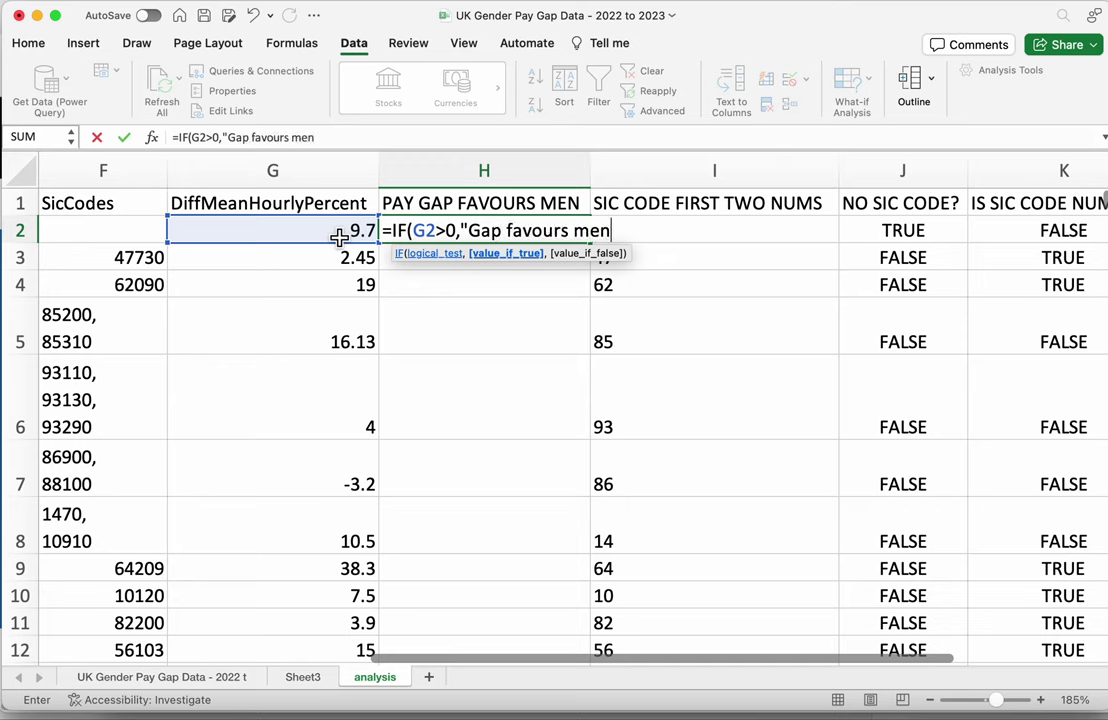
type("\"")
type(",")
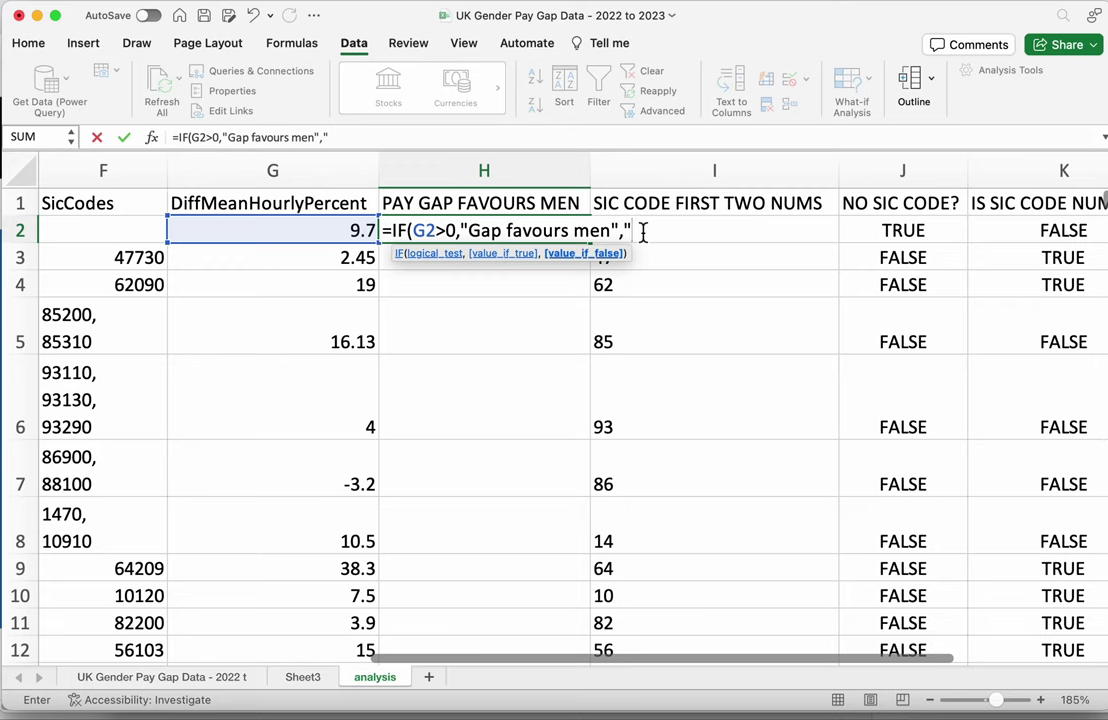
type("Gap doesn't favour men\"")
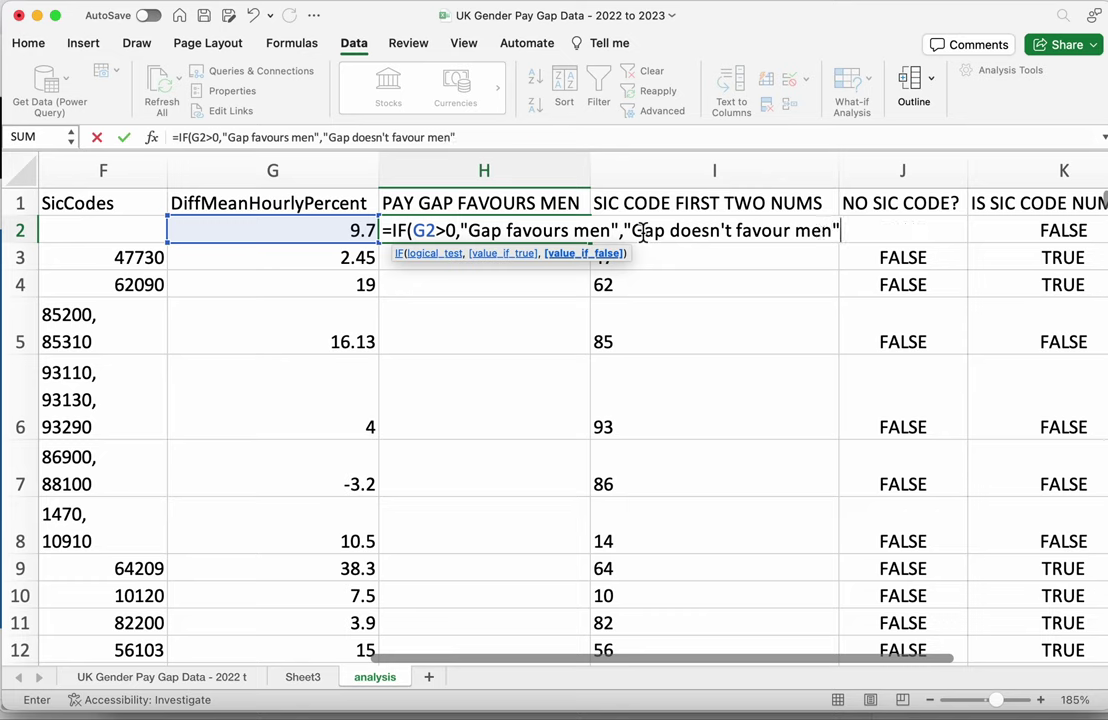
type(")")
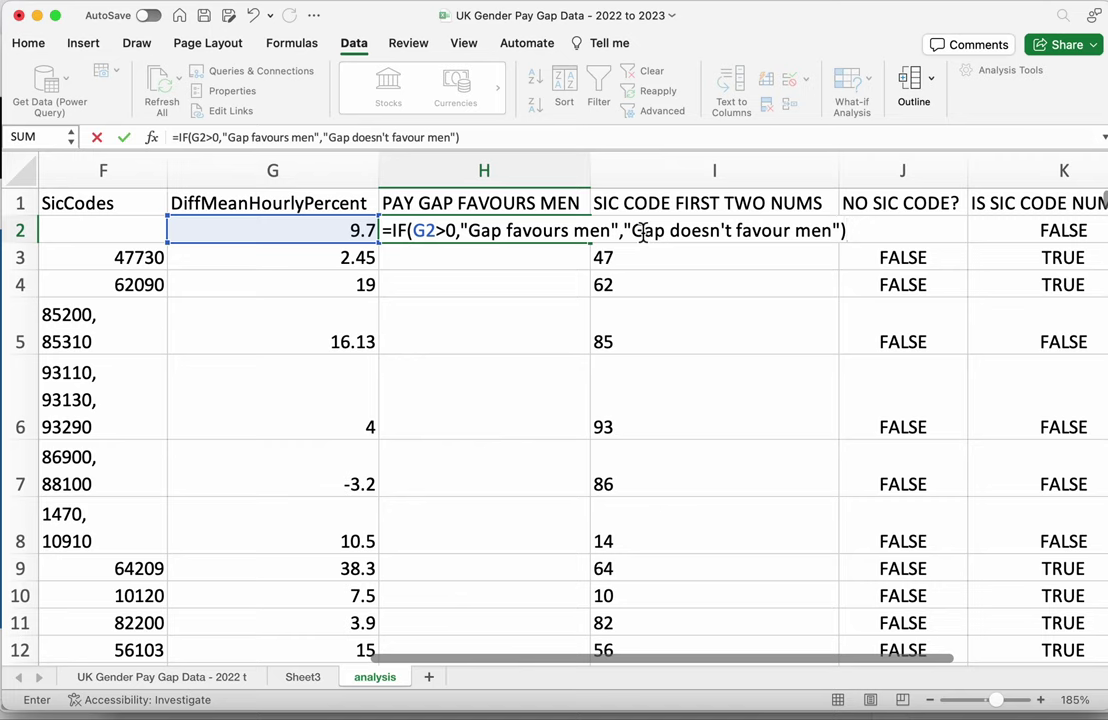
key("Return")
left_click(554, 228)
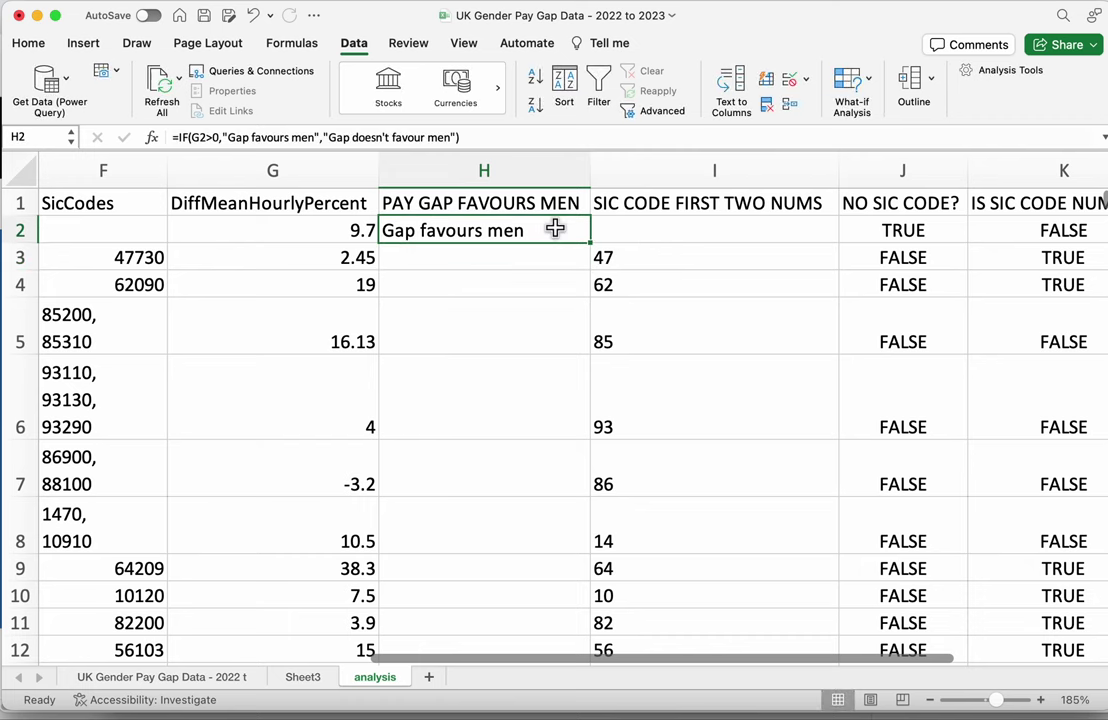
double_click(592, 246)
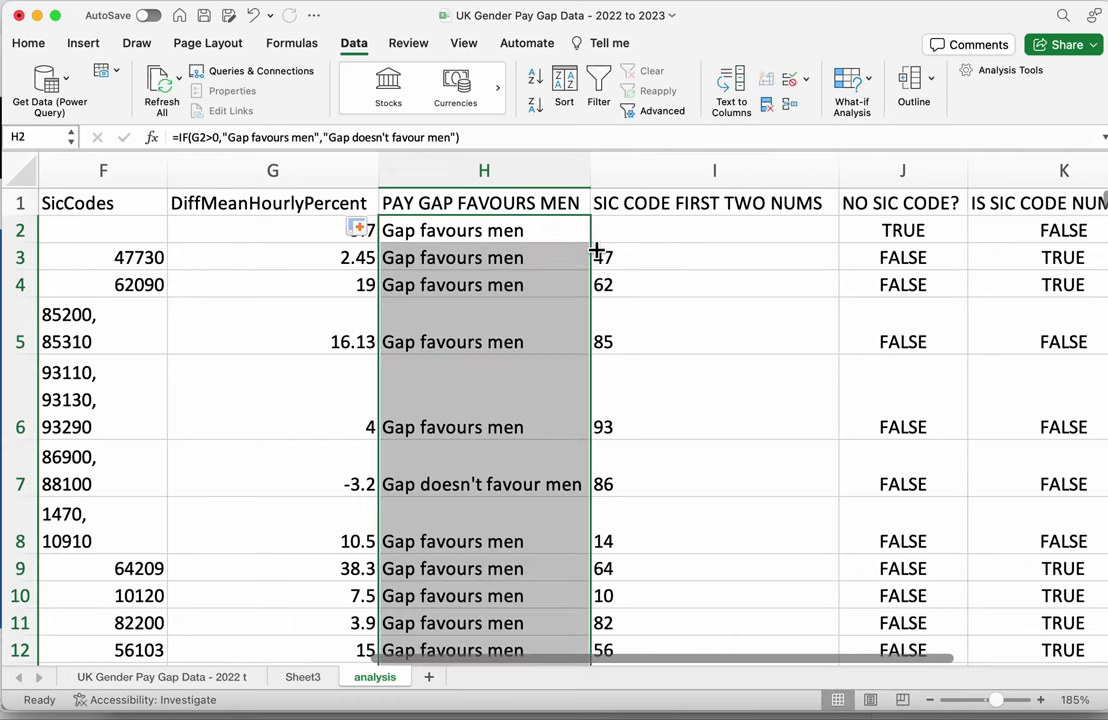
Check the copied IF formulas in H2, H3 and H7 against their DiffMeanHourlyPercent values
left_click(455, 230)
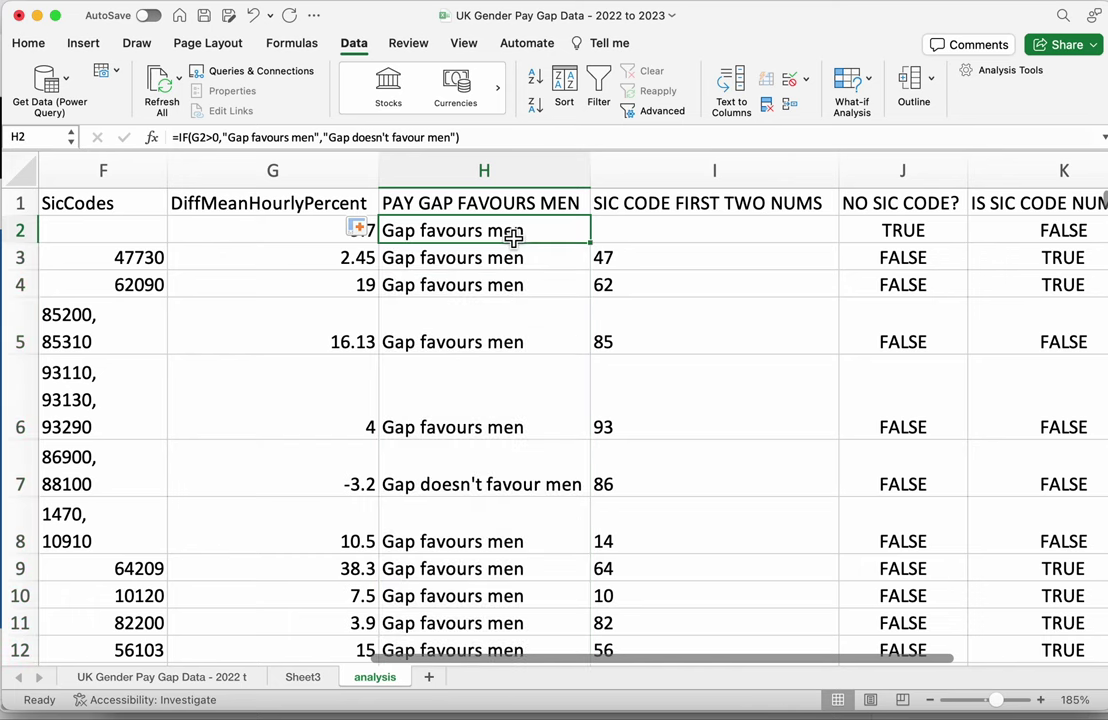
left_click(490, 262)
double_click(507, 260)
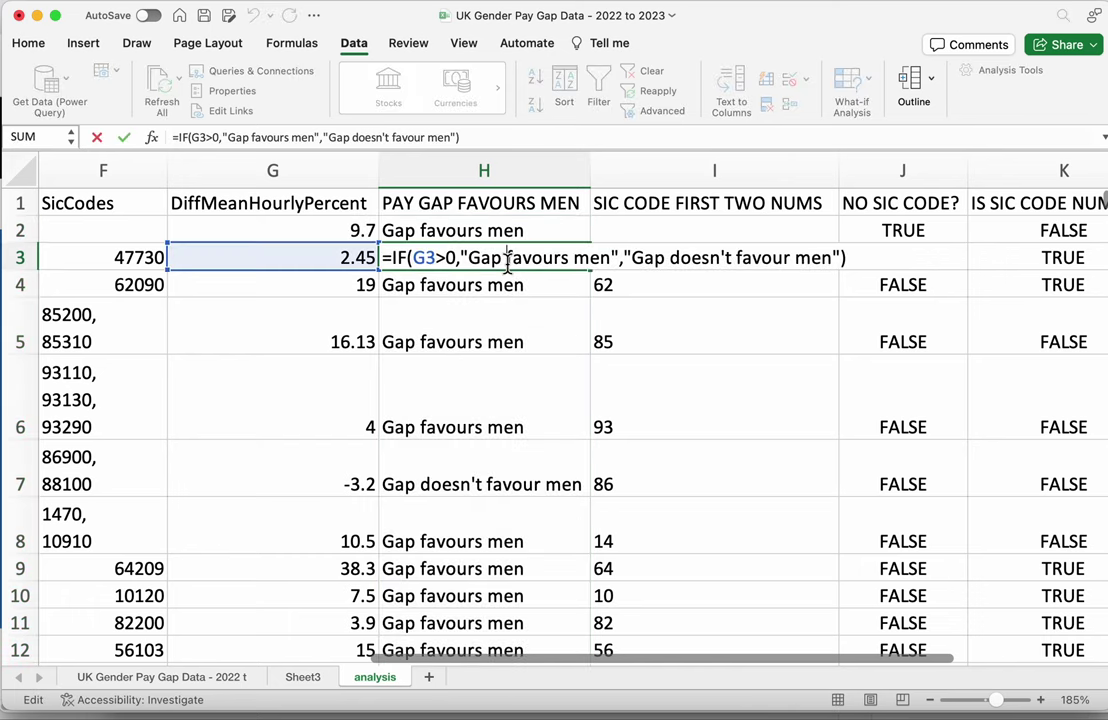
key("Return")
left_click(415, 455)
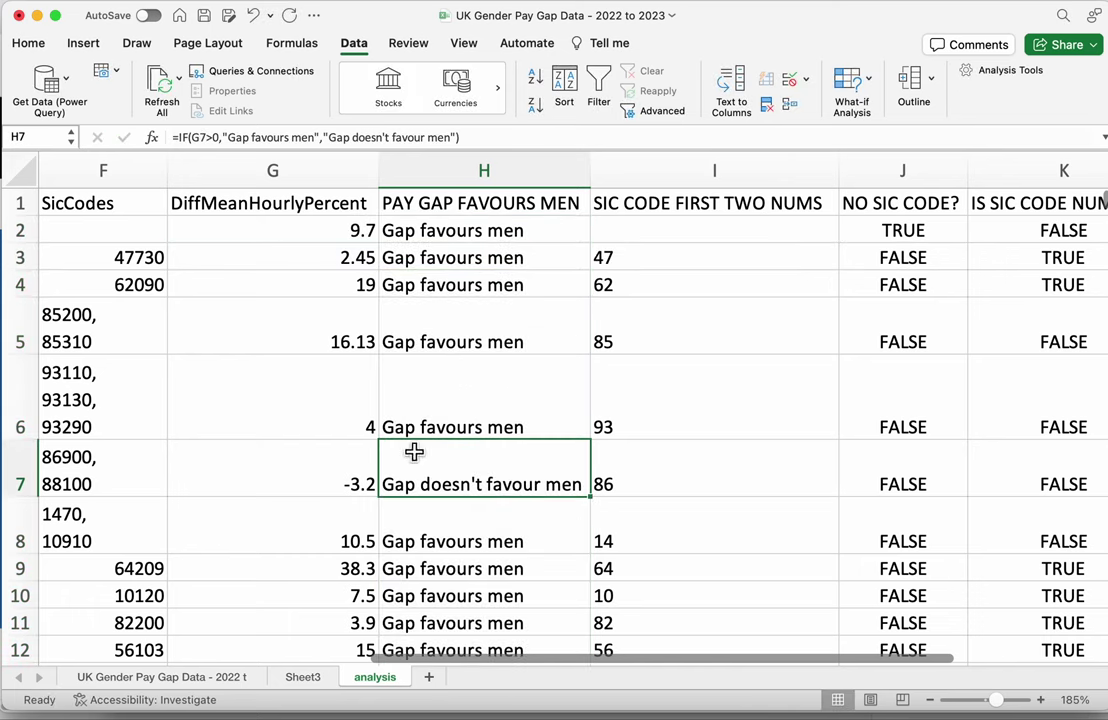